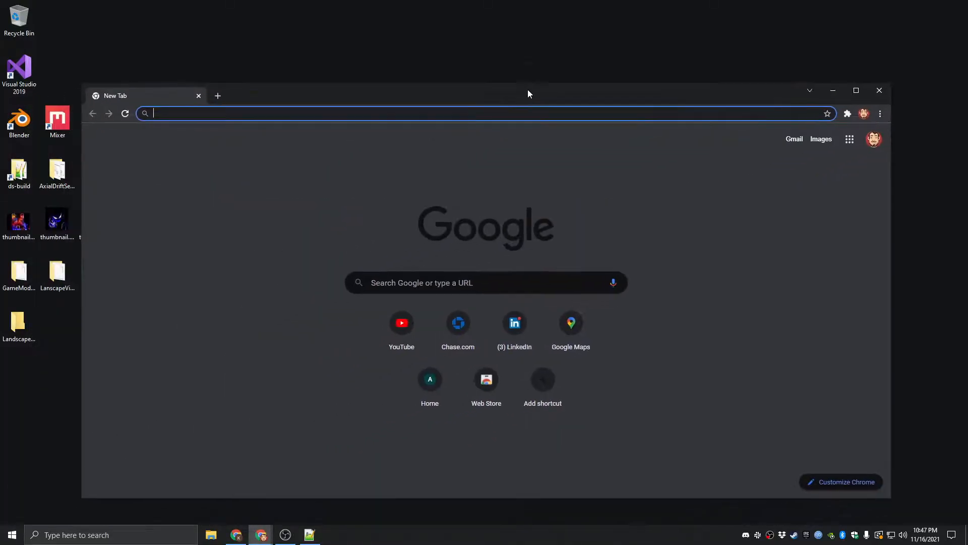
# - Search the web for terresculptor 2.0
pyautogui.moveTo(527, 89); pyautogui.dragTo(532, 61)
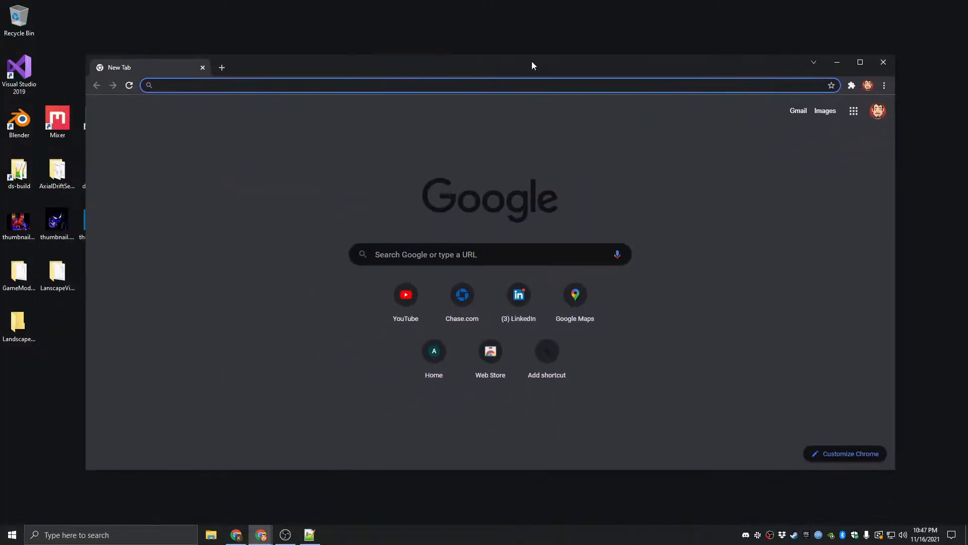
pyautogui.write('terre')
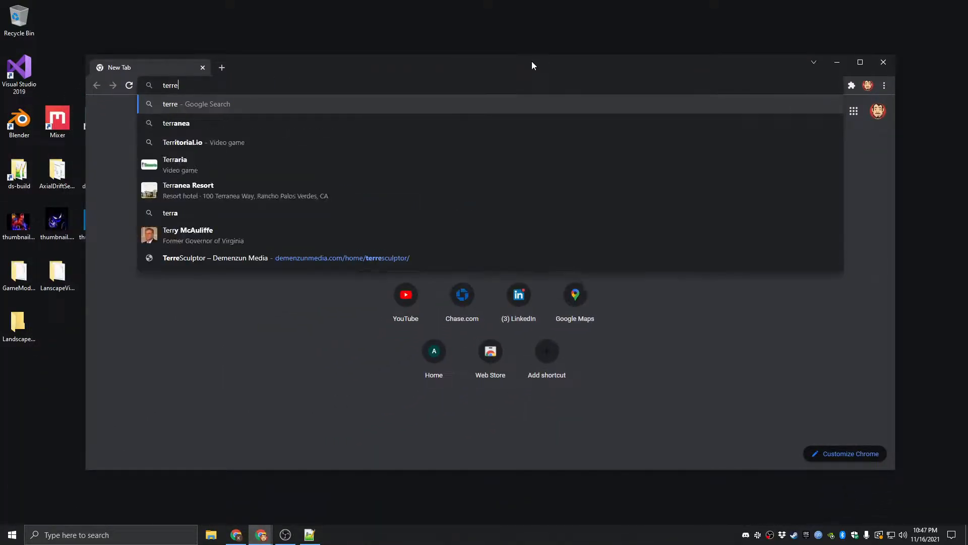
pyautogui.write('sc')
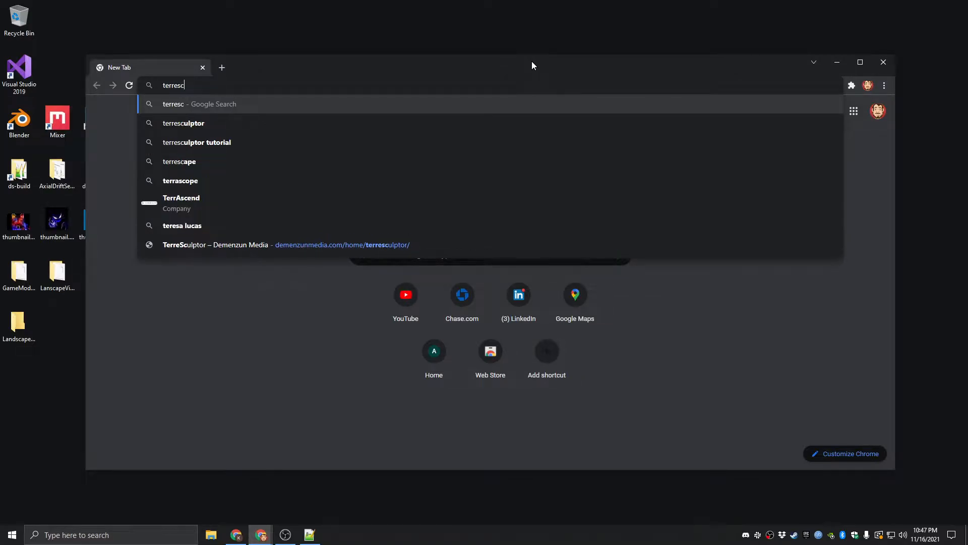
pyautogui.write('ulp')
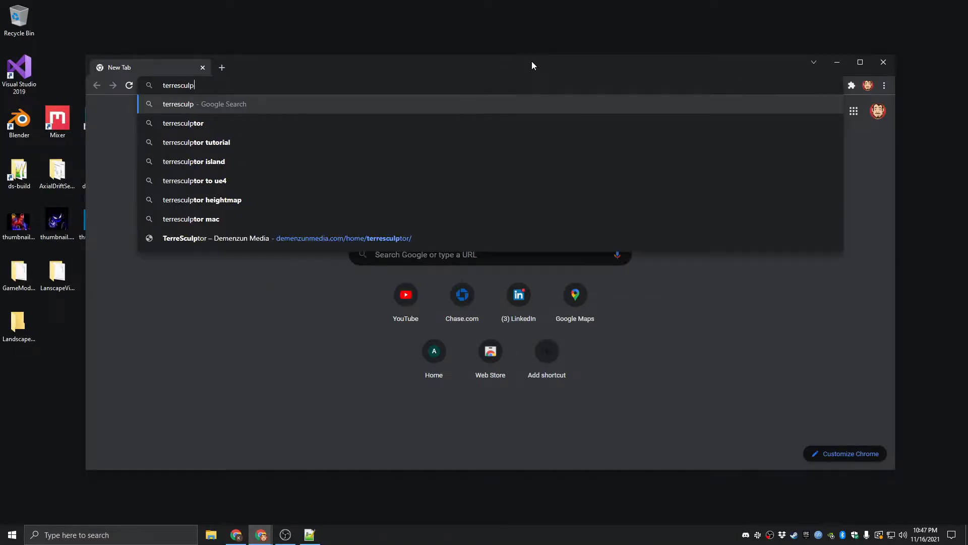
pyautogui.write('tor 2.0')
pyautogui.press('Return')
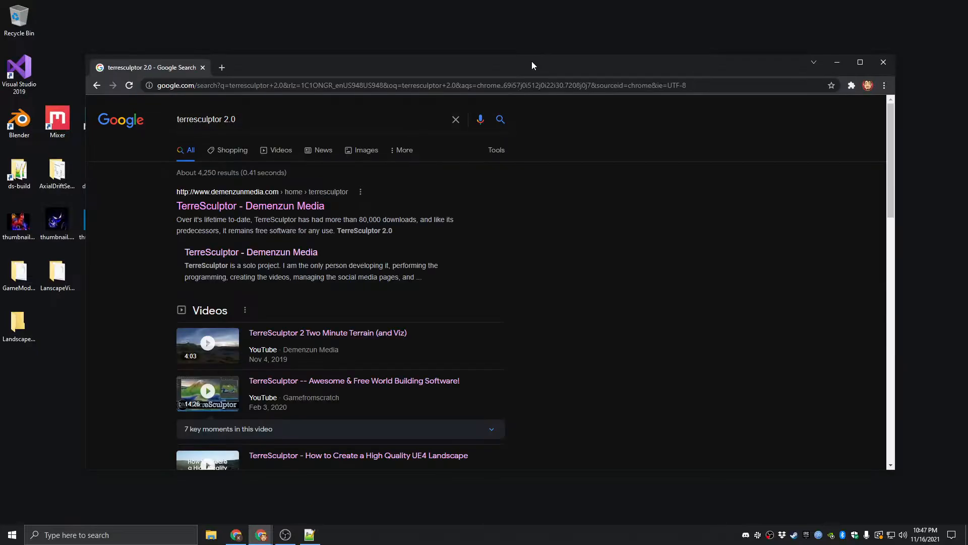
# - Open the Demenzun Media TerreSculptor page, find the TerreSculptor 2.0 download links, and close the page
pyautogui.click(290, 207)
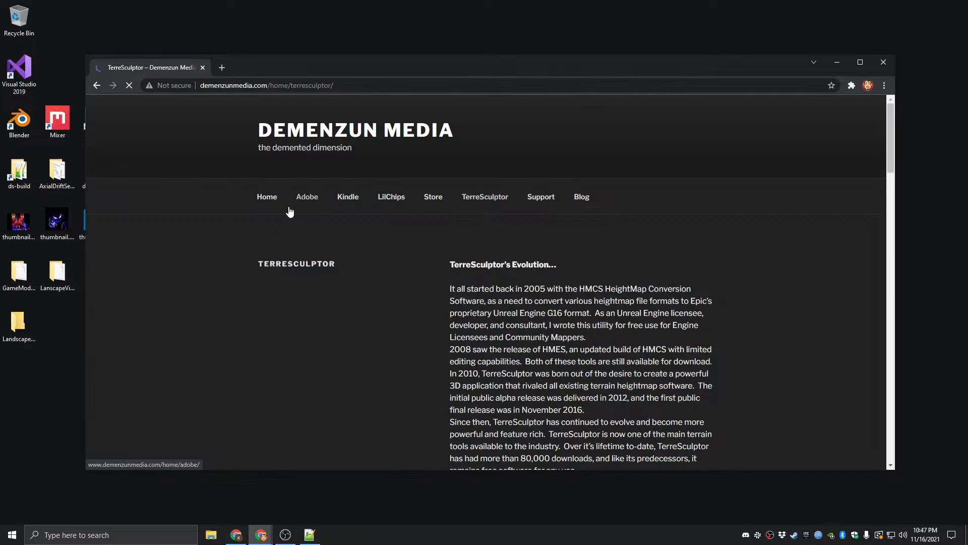
pyautogui.scroll(-5, 406, 279)
pyautogui.scroll(-3, 405, 275)
pyautogui.scroll(2, 404, 268)
pyautogui.scroll(-2, 404, 268)
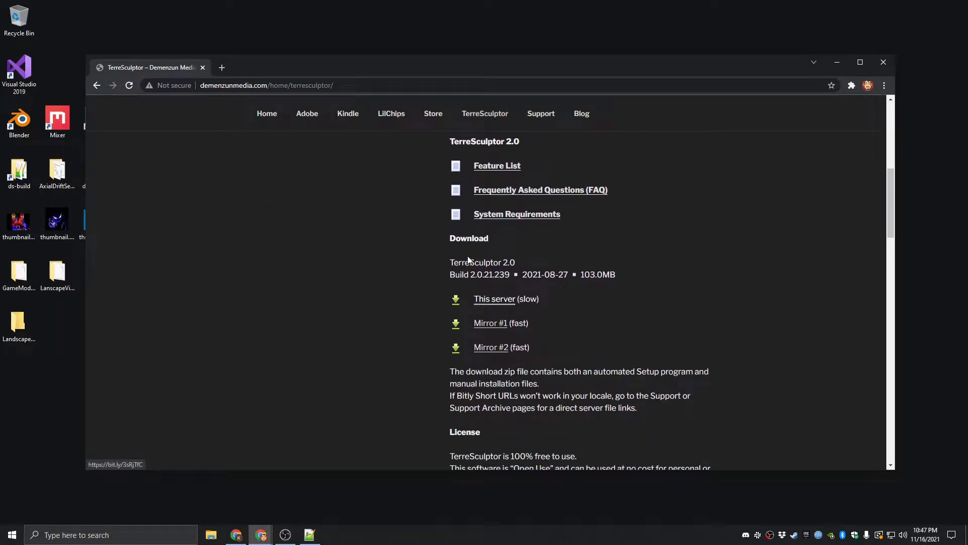
pyautogui.click(202, 68)
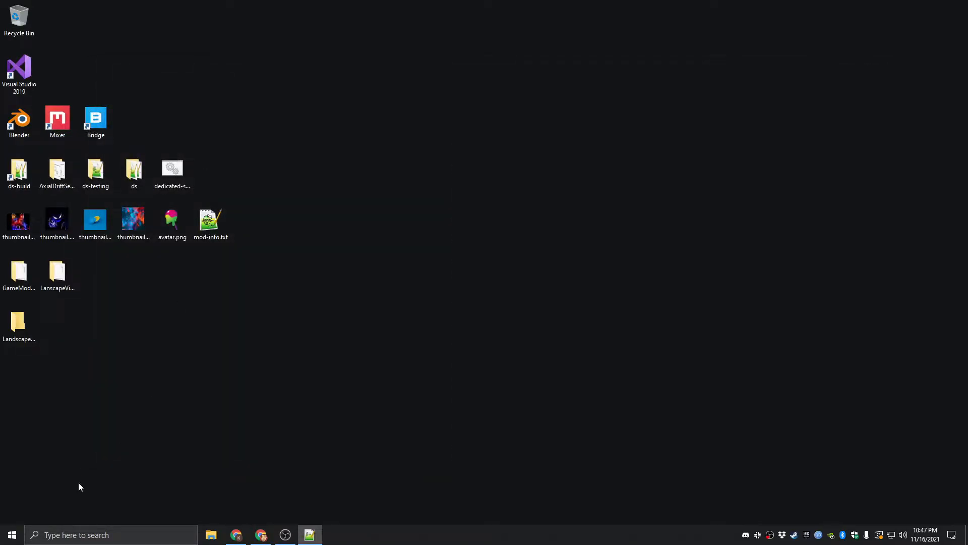
# - Launch the TerreSculptor 2.0 application
pyautogui.click(12, 535)
pyautogui.write('terr')
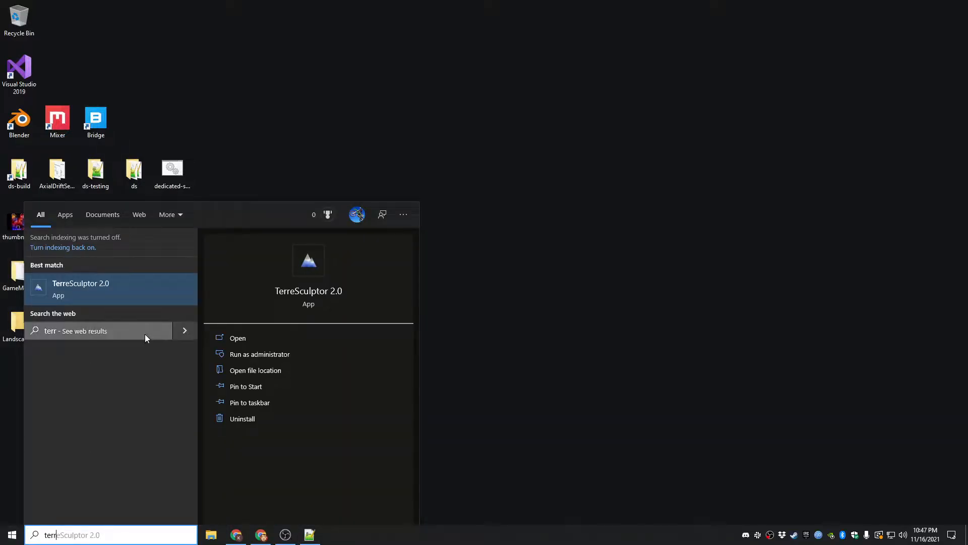
pyautogui.click(124, 292)
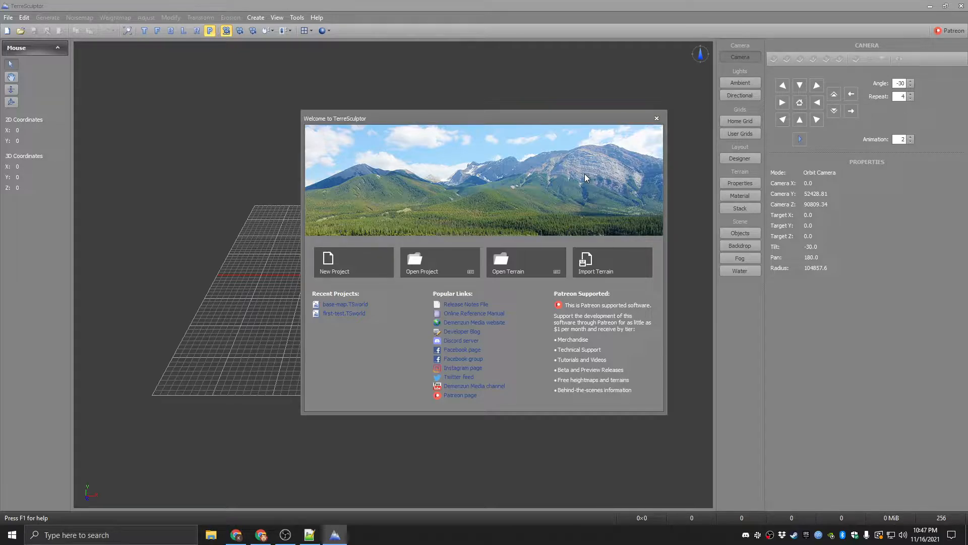
# - Create a new project with a custom terrain 766 wide and 766 long
pyautogui.click(348, 262)
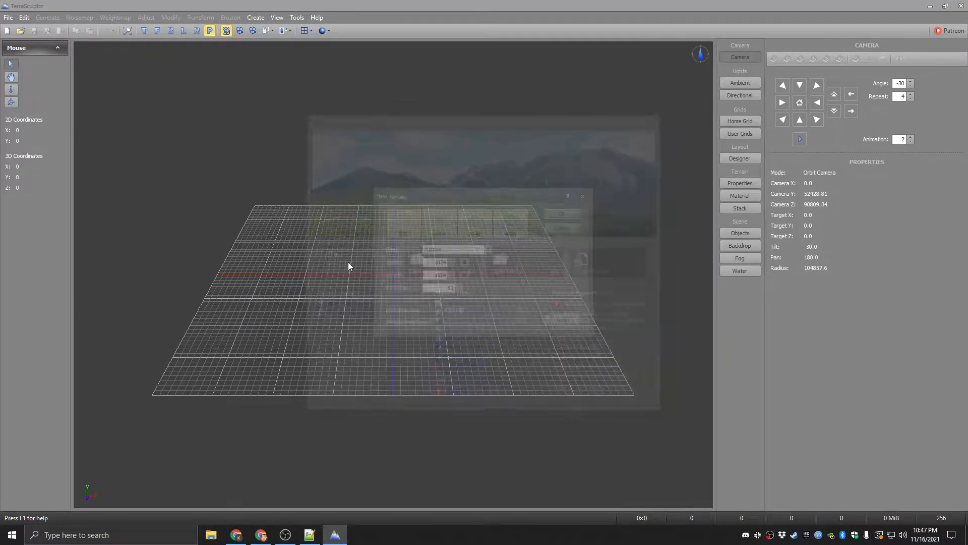
pyautogui.doubleClick(454, 262)
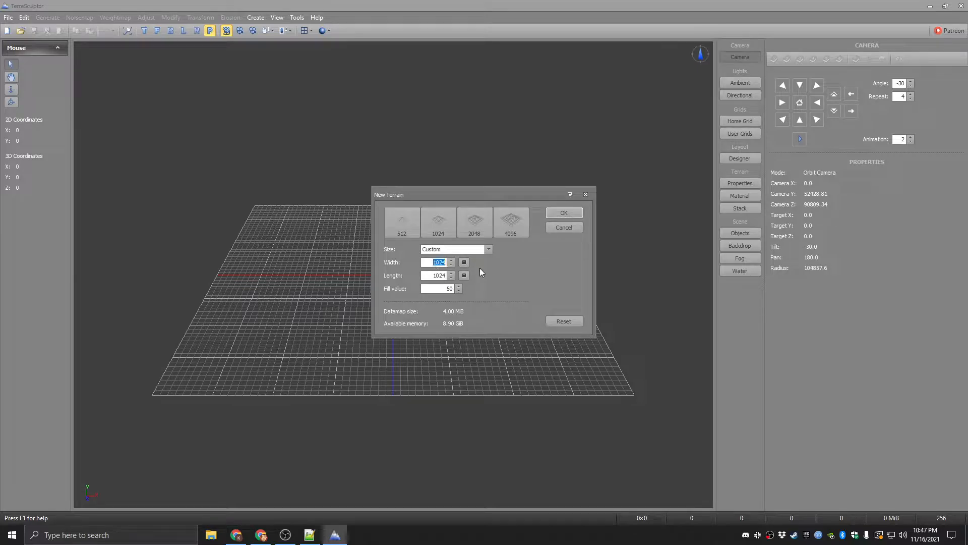
pyautogui.write('766')
pyautogui.press('Tab')
pyautogui.write('766')
pyautogui.click(564, 213)
pyautogui.scroll(-5, 424, 234)
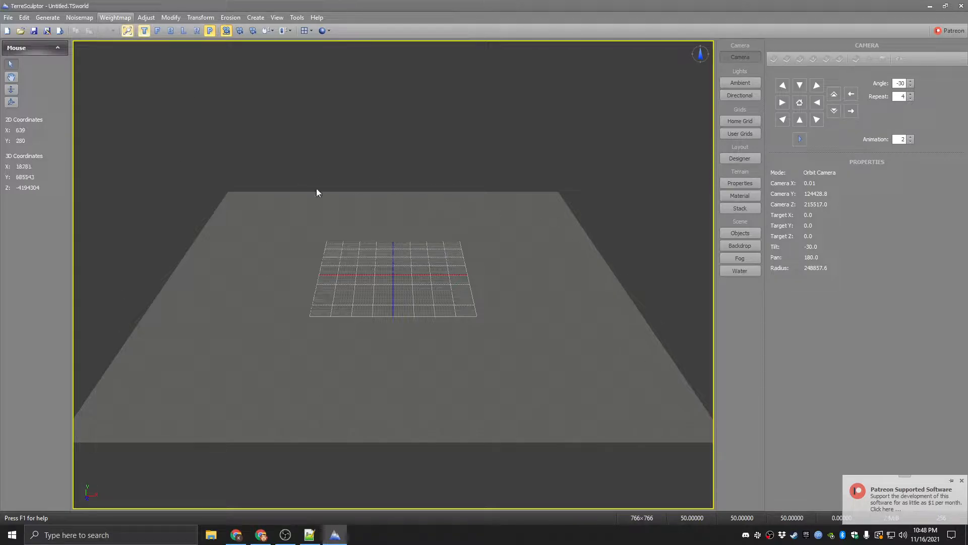
# - Open the Perlin noisemap generator and preview its Circles and Fuzzy presets
pyautogui.click(80, 18)
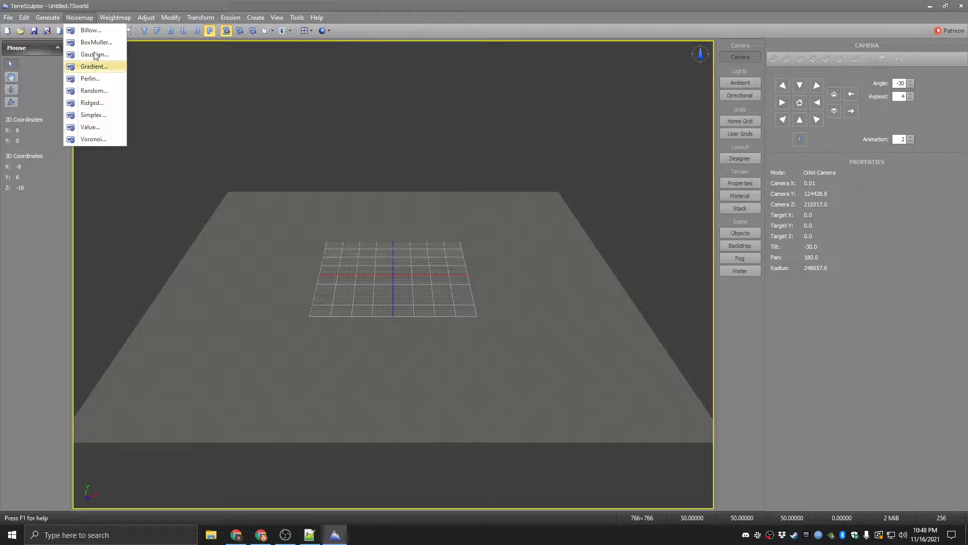
pyautogui.click(96, 82)
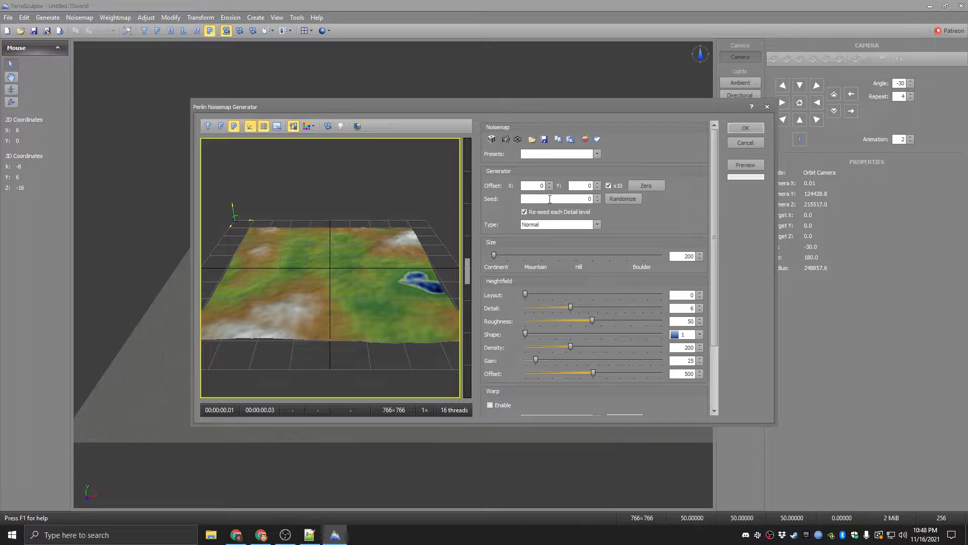
pyautogui.click(598, 154)
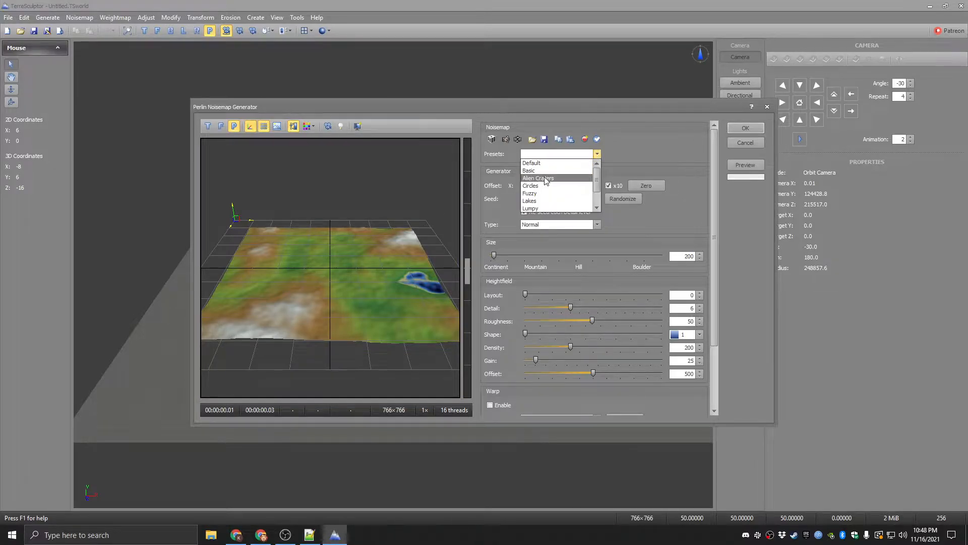
pyautogui.click(555, 172)
pyautogui.click(598, 154)
pyautogui.click(590, 181)
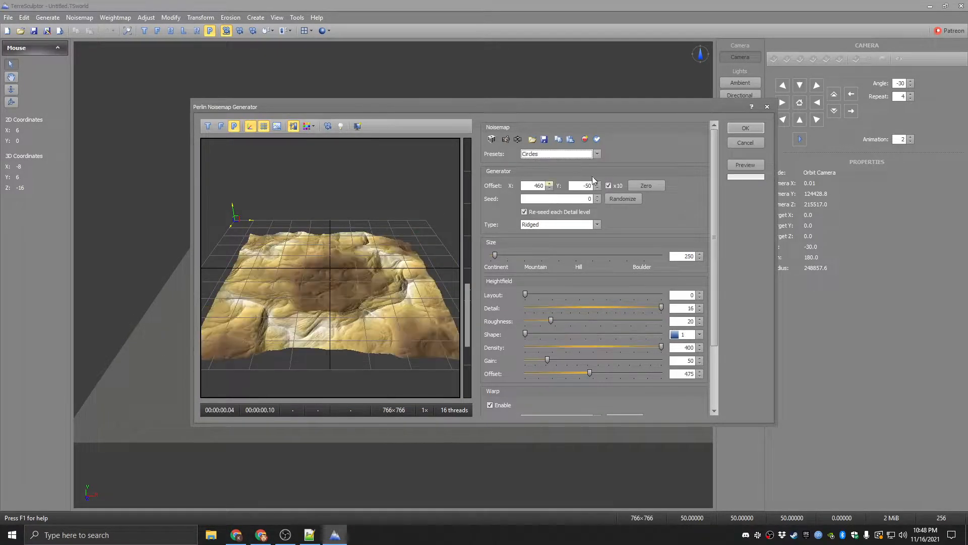
pyautogui.click(597, 153)
pyautogui.click(557, 195)
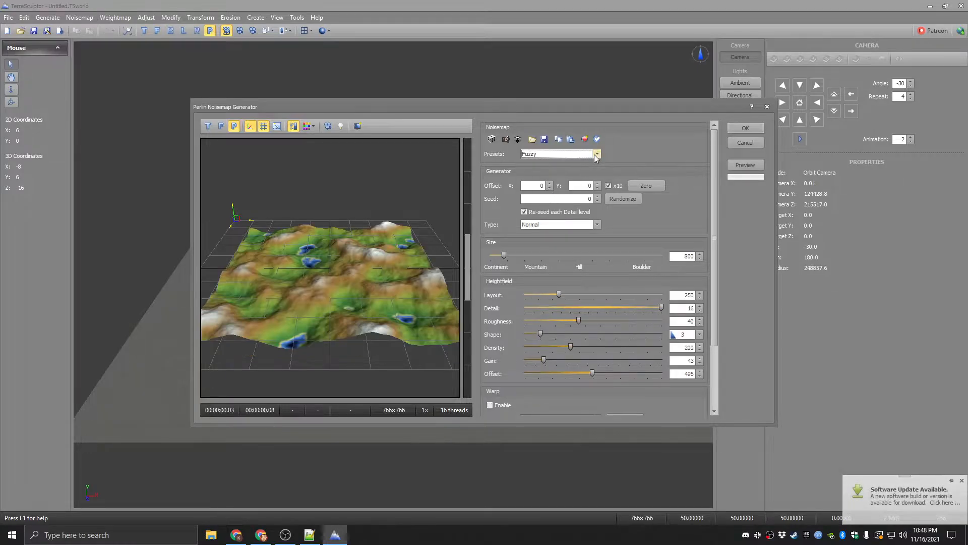
# - Preview the Perlin Lakes and Mounds presets, trying Mounds with Size 1217 and Detail 8
pyautogui.click(597, 154)
pyautogui.click(555, 187)
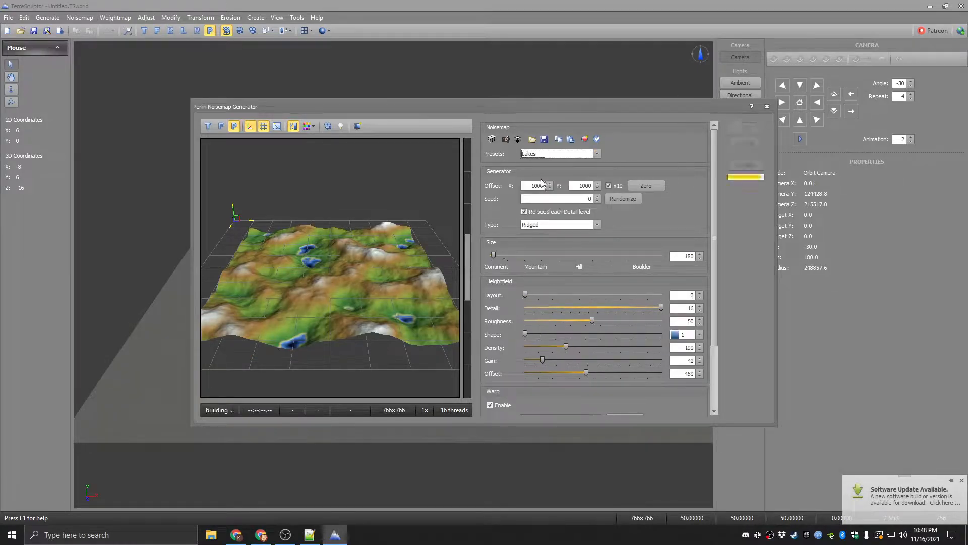
pyautogui.click(598, 154)
pyautogui.click(550, 196)
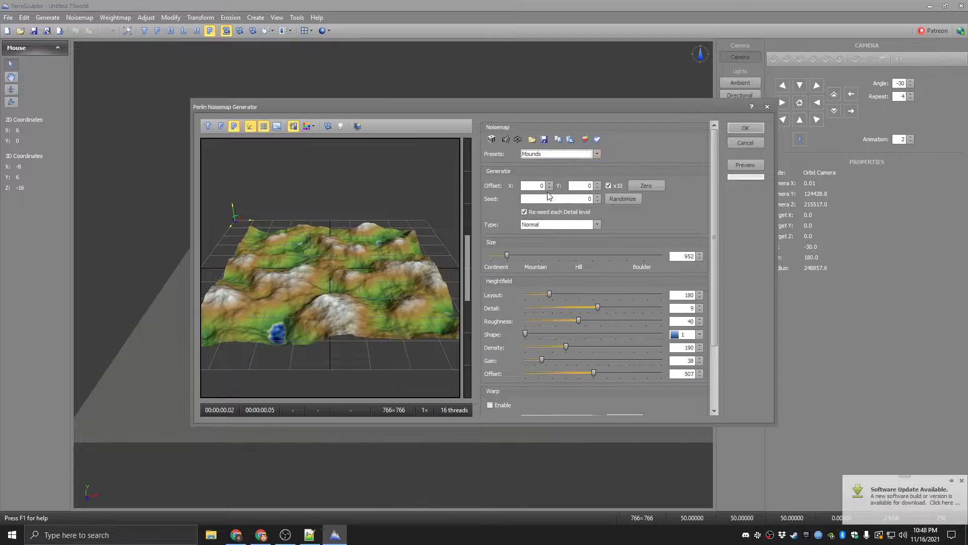
pyautogui.moveTo(510, 259); pyautogui.dragTo(513, 258)
pyautogui.moveTo(596, 306)
pyautogui.mouseDown()
pyautogui.moveTo(542, 306)
pyautogui.moveTo(586, 307)
pyautogui.mouseUp()
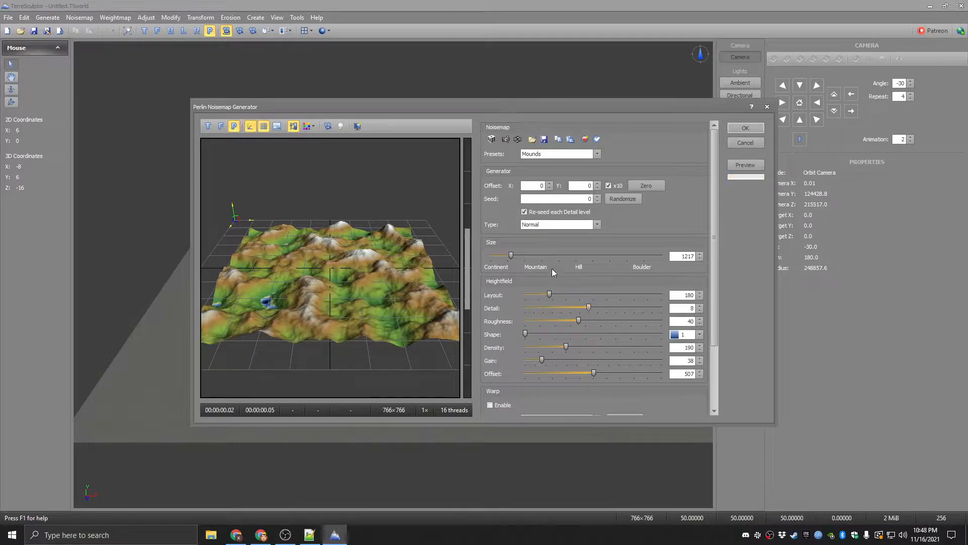
# - Preview the Perlin Rivers preset and dismiss the generator without applying it
pyautogui.click(592, 156)
pyautogui.click(573, 171)
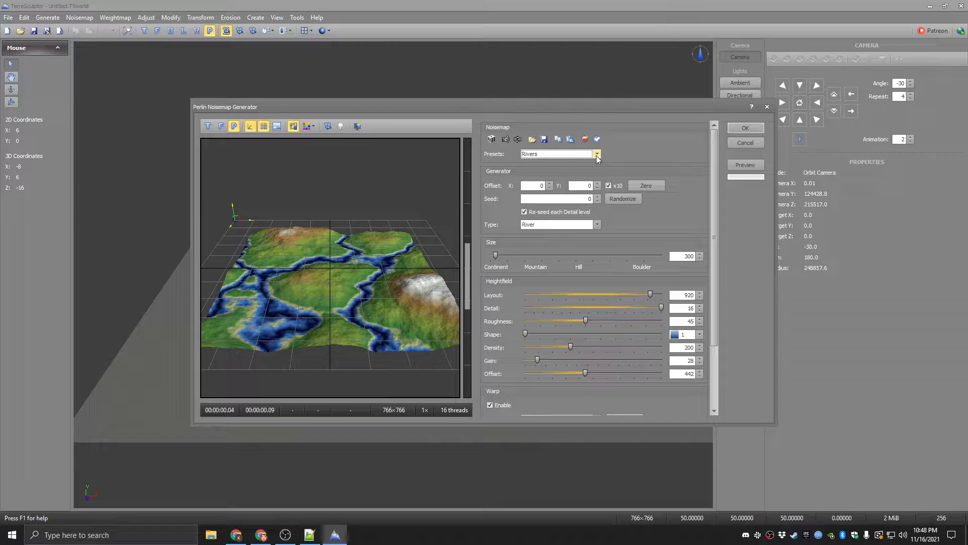
pyautogui.click(740, 143)
# - Open the Gradient noisemap generator and inspect its Plaster preset up close
pyautogui.click(80, 17)
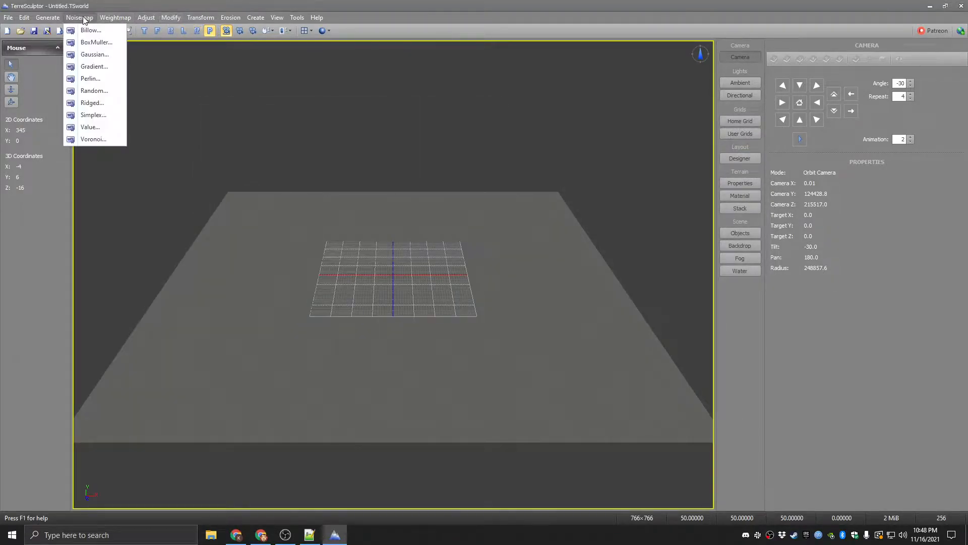
pyautogui.click(94, 66)
pyautogui.click(597, 154)
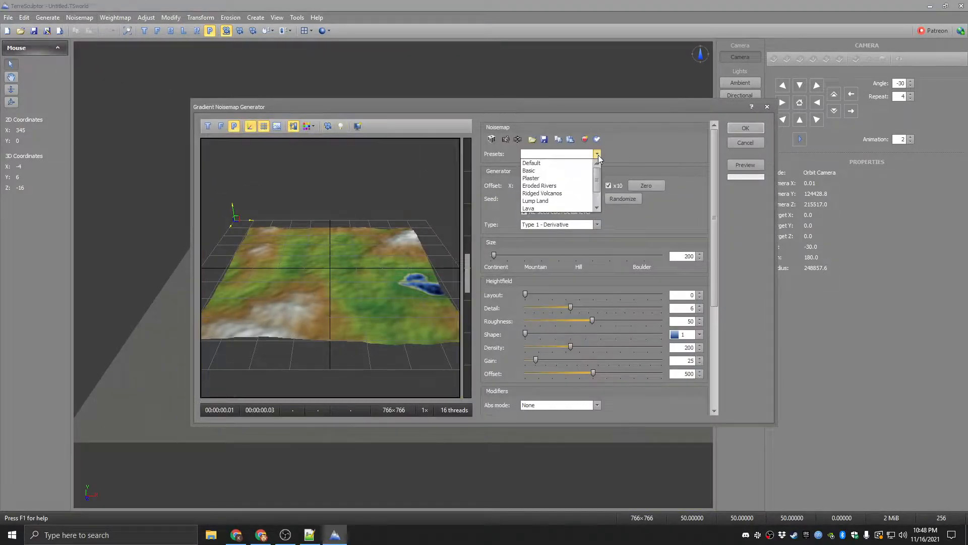
pyautogui.click(542, 179)
pyautogui.scroll(3, 319, 281)
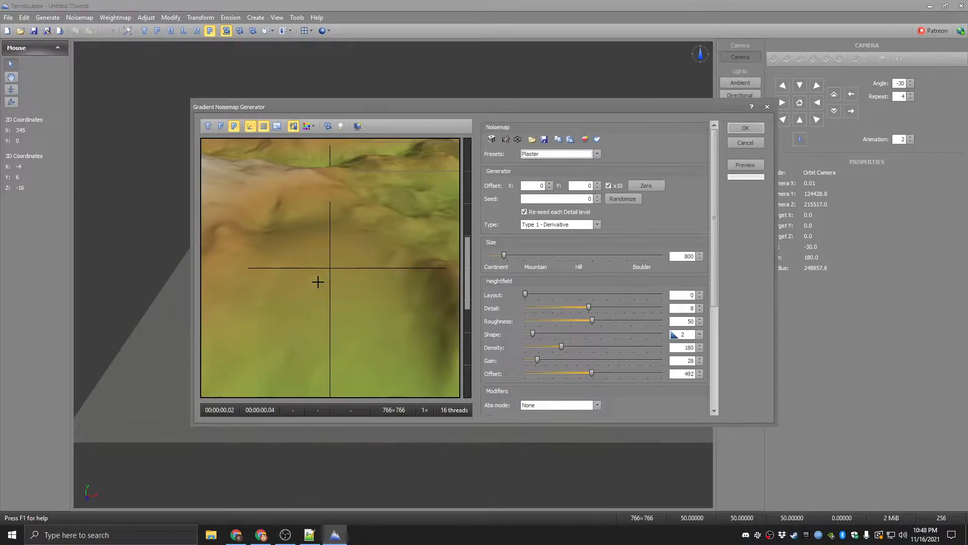
pyautogui.scroll(-1, 319, 281)
# - Preview the Ridged Volcanos and Lump Land presets in the Gradient noisemap generator
pyautogui.click(597, 154)
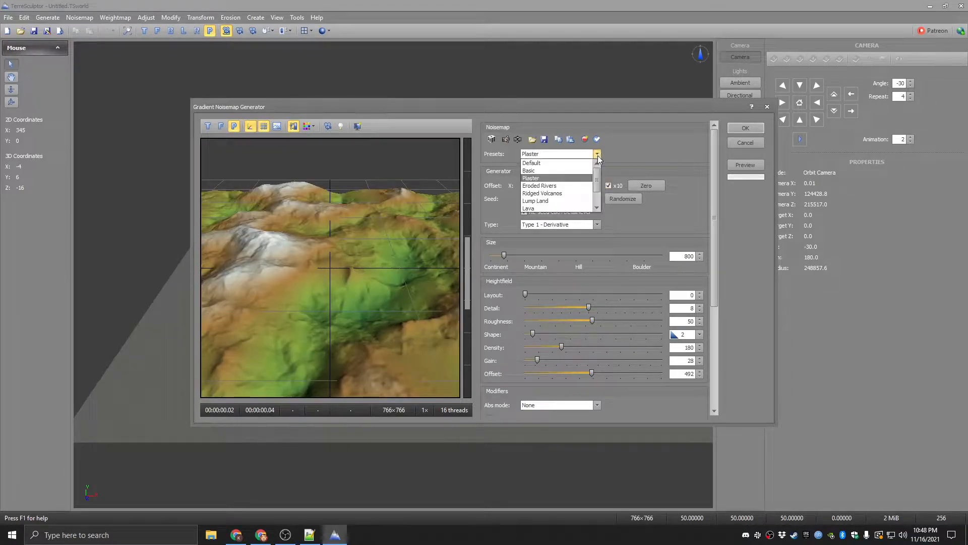
pyautogui.click(537, 194)
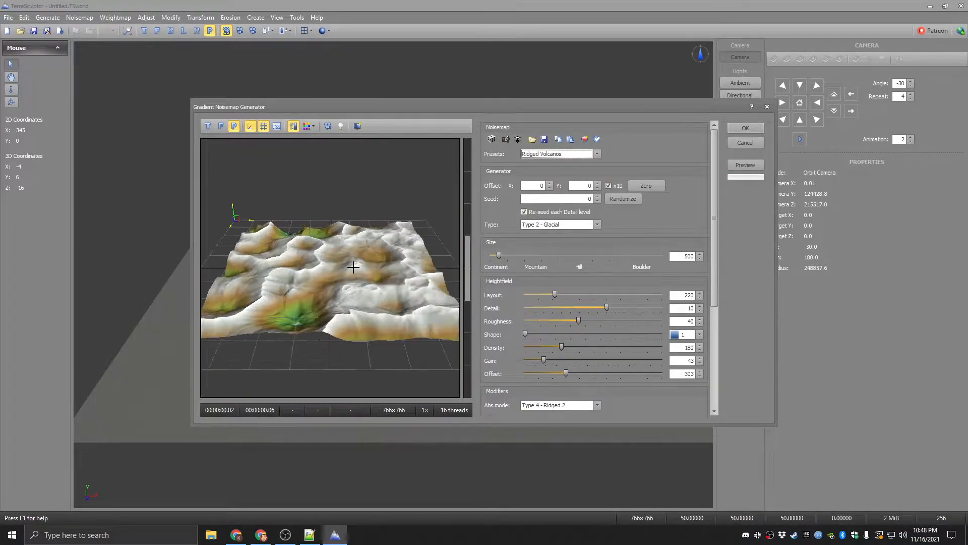
pyautogui.click(597, 154)
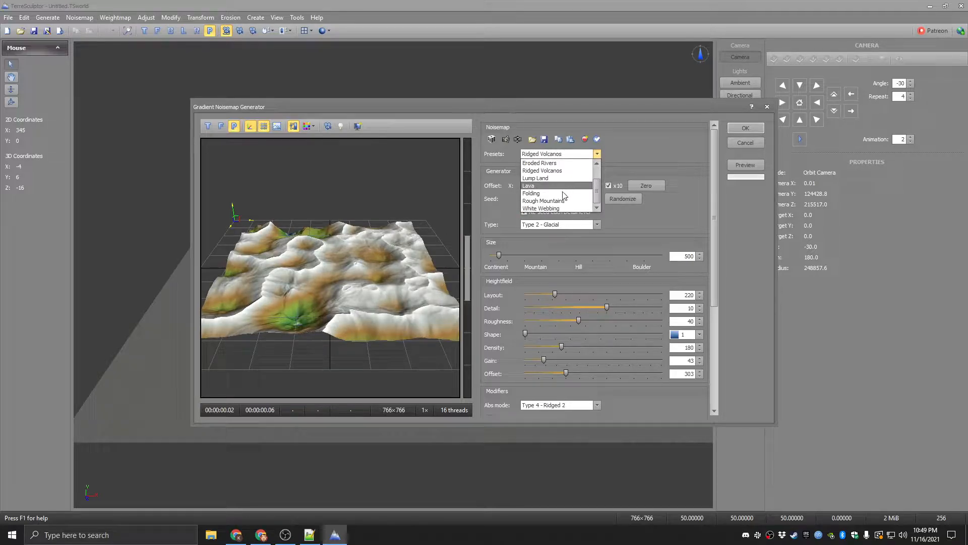
pyautogui.click(534, 178)
pyautogui.scroll(3, 336, 305)
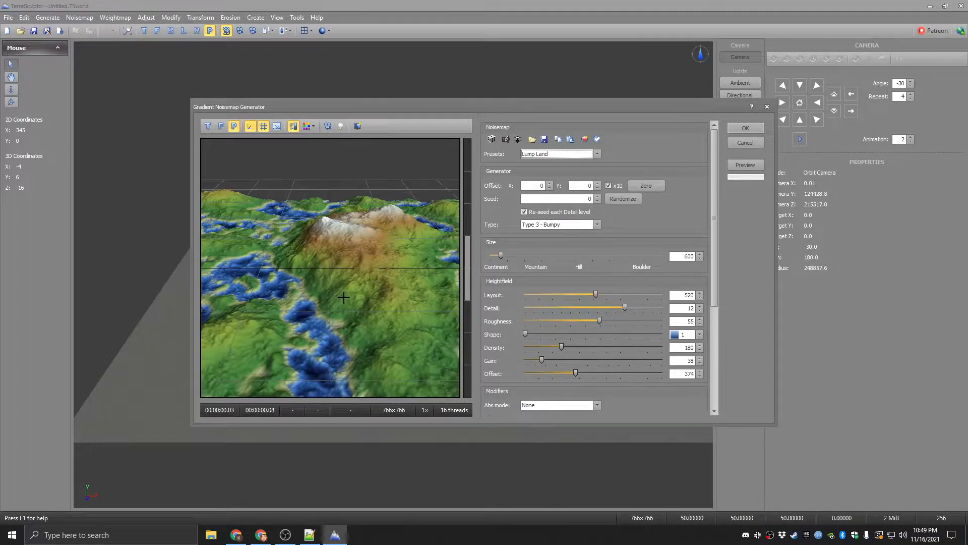
# - Preview the Rough Mountains gradient preset and dismiss the generator without applying it
pyautogui.click(596, 154)
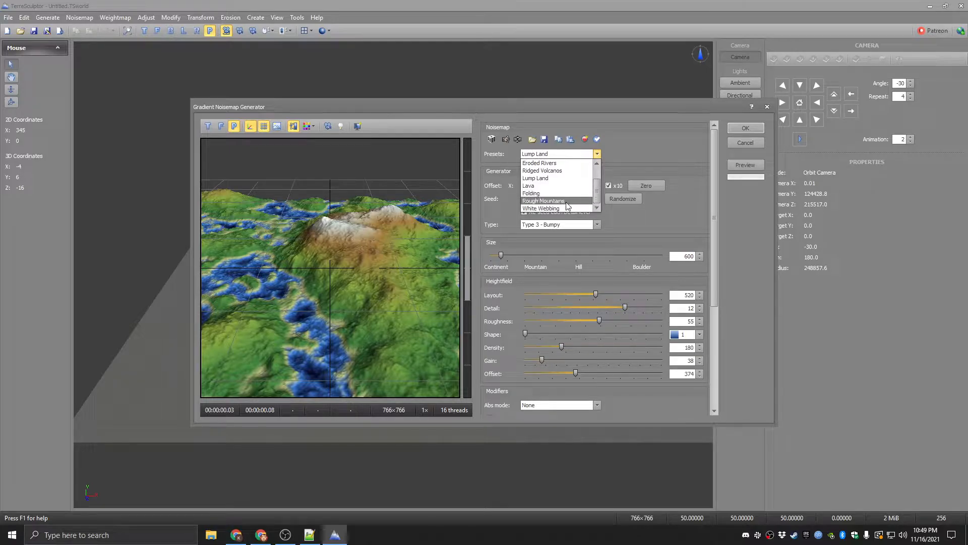
pyautogui.click(544, 200)
pyautogui.scroll(3, 320, 259)
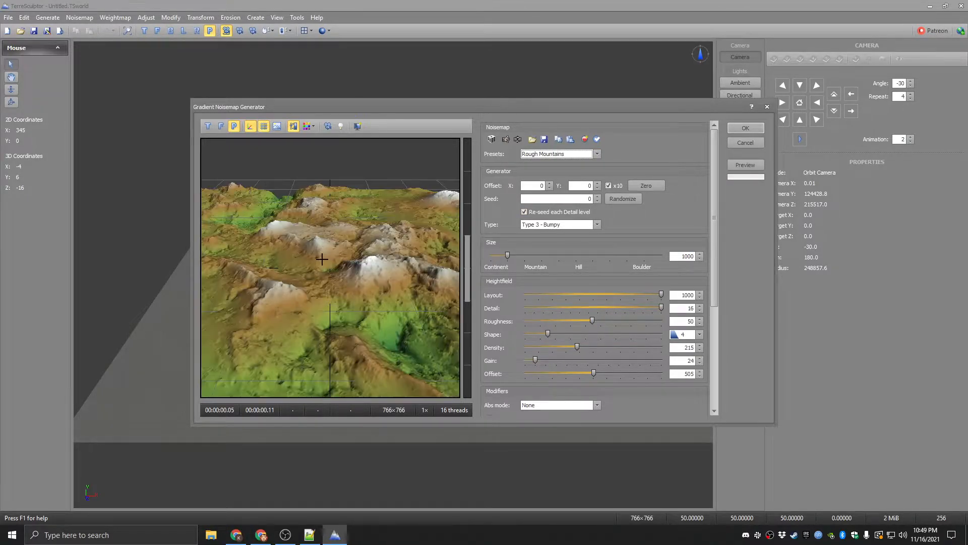
pyautogui.scroll(-3, 322, 259)
pyautogui.click(744, 143)
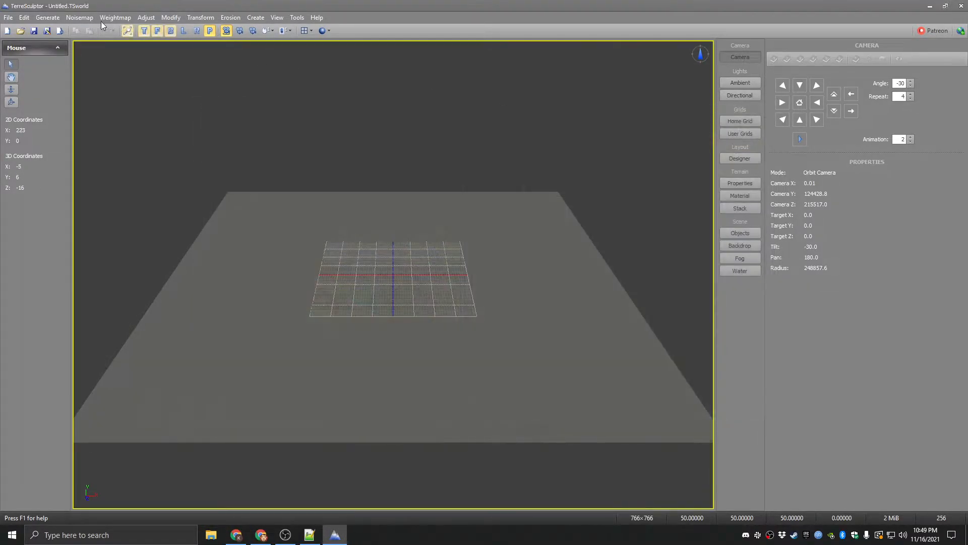
# - Open the Simplex noisemap generator and preview its Canopy and Dunes presets
pyautogui.click(80, 18)
pyautogui.click(90, 116)
pyautogui.click(583, 154)
pyautogui.click(542, 178)
pyautogui.click(598, 154)
pyautogui.click(532, 186)
# - Preview the Island Chain and Peak presets in the Simplex noisemap generator and dismiss it without applying
pyautogui.click(598, 154)
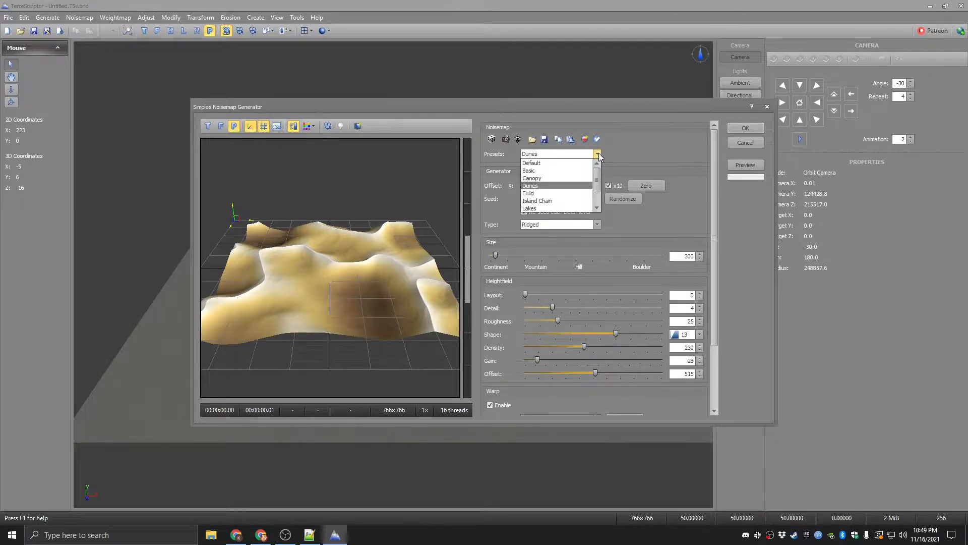
pyautogui.click(554, 201)
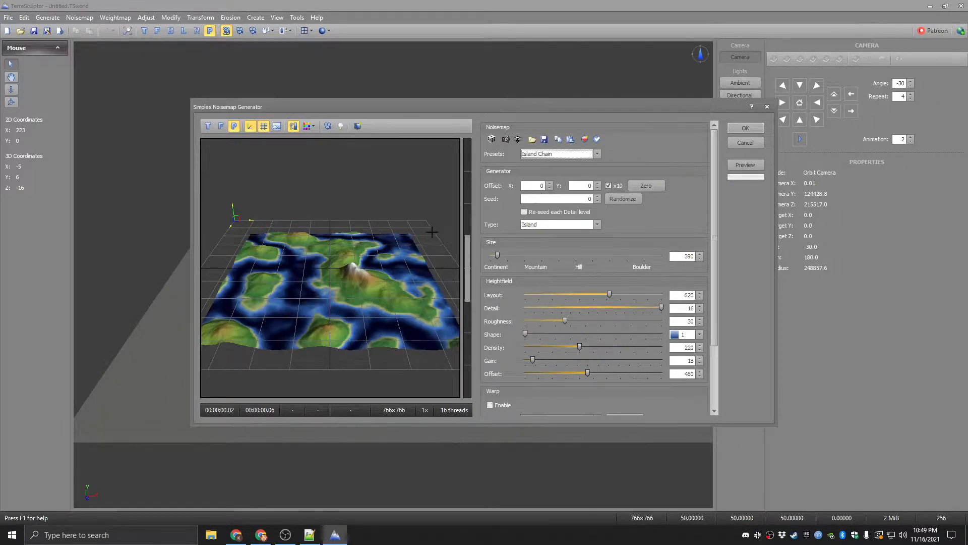
pyautogui.click(597, 154)
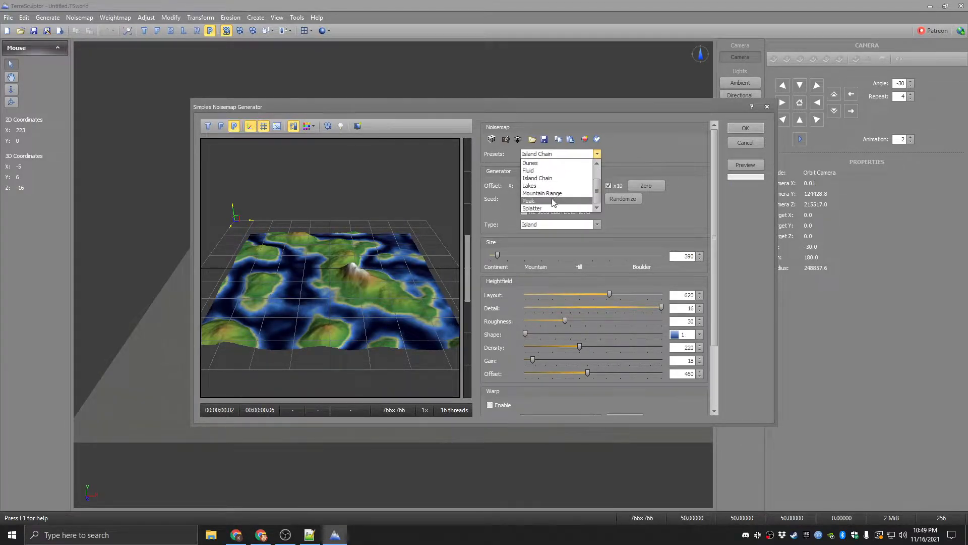
pyautogui.click(553, 201)
pyautogui.scroll(3, 341, 293)
pyautogui.scroll(-3, 342, 293)
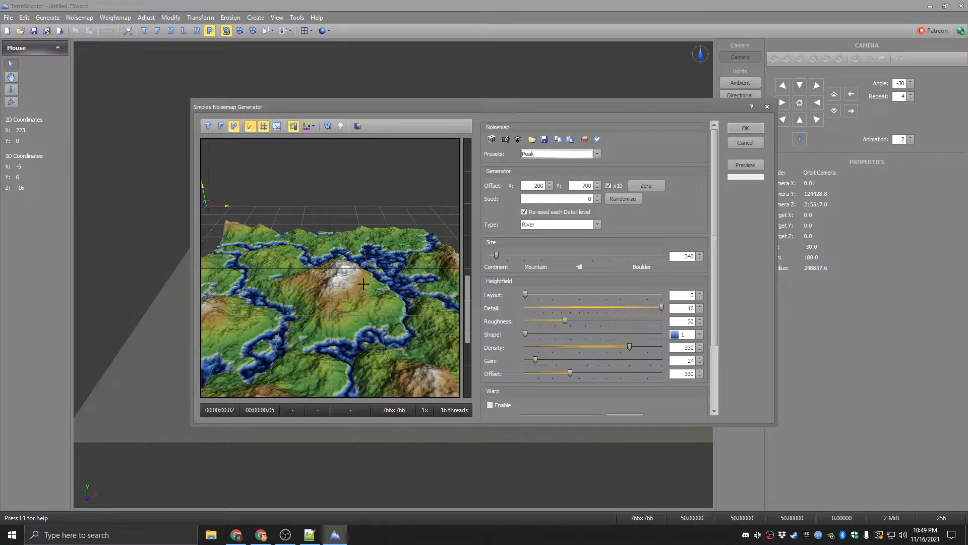
pyautogui.click(745, 142)
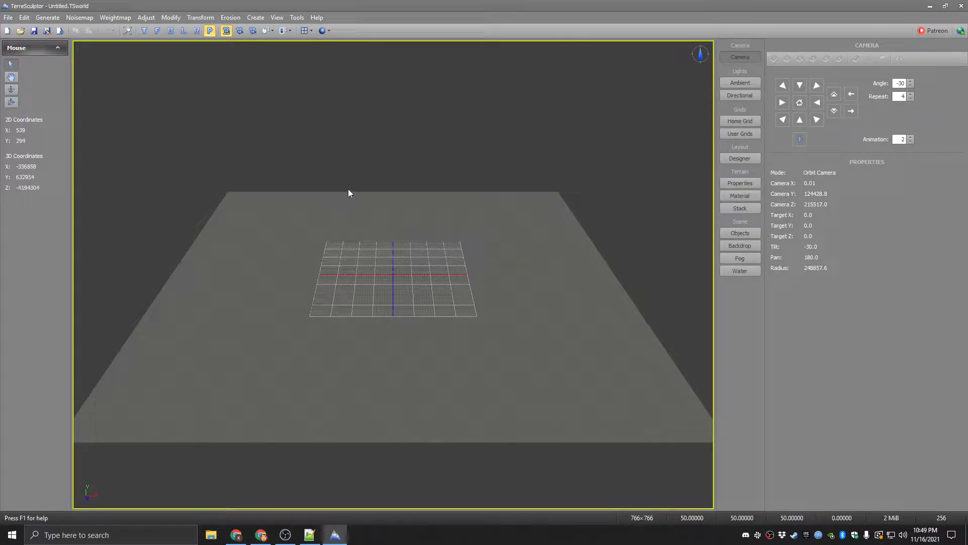
# - Open the reference image terresculptor-tribes-perlin-noise.png from the recent files in File Explorer and close the Explorer window
pyautogui.click(211, 534)
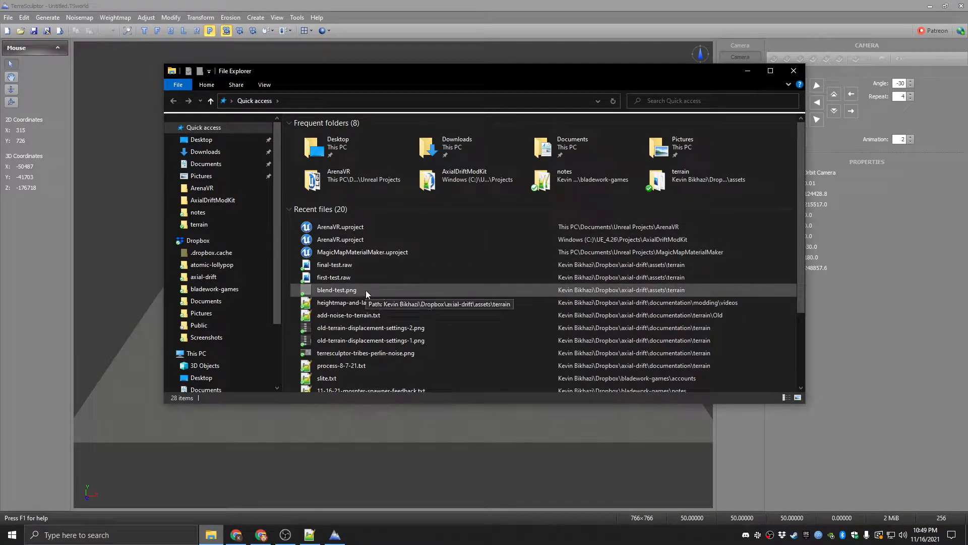
pyautogui.click(387, 355)
pyautogui.doubleClick(387, 355)
pyautogui.click(795, 74)
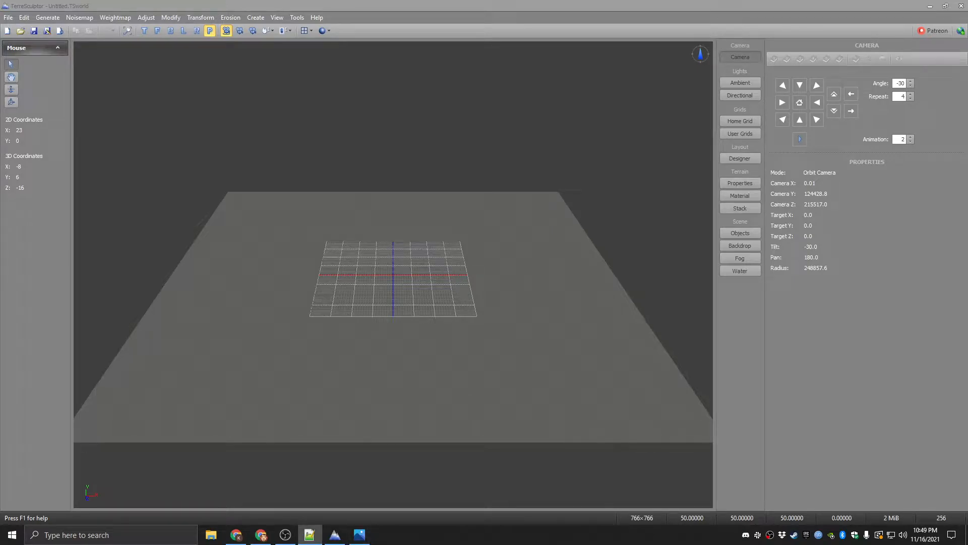
# - Back in TerreSculptor, open the Perlin noisemap generator, consult the reference image and randomize the noise seed
pyautogui.click(101, 5)
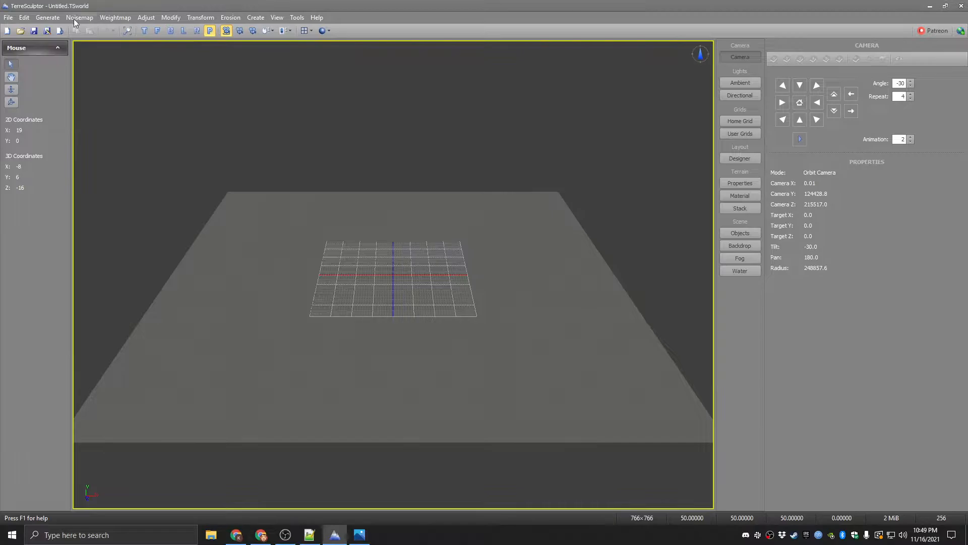
pyautogui.click(84, 18)
pyautogui.click(93, 81)
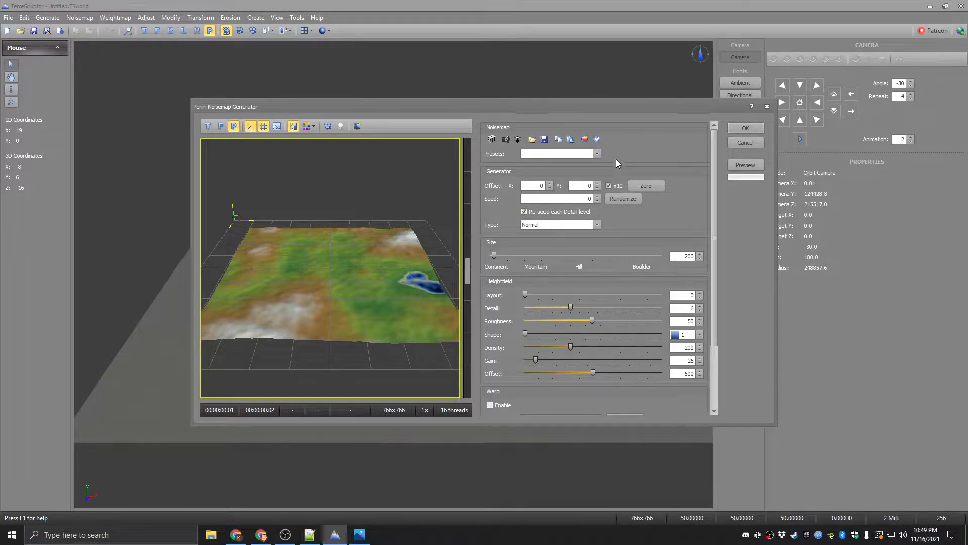
pyautogui.hotkey('alt', 'Tab')
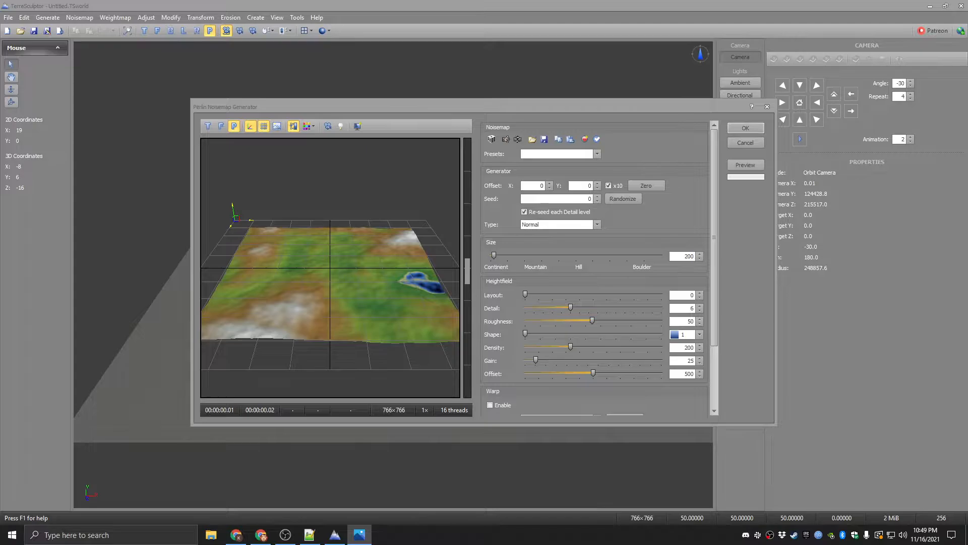
pyautogui.click(623, 199)
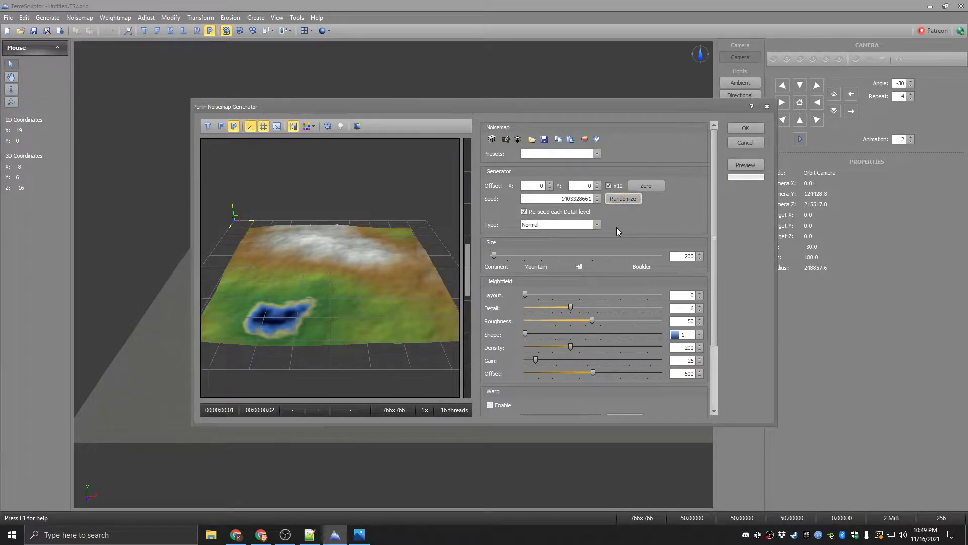
# - Adjust the size of the Perlin noise to 1336
pyautogui.moveTo(494, 256); pyautogui.dragTo(520, 261)
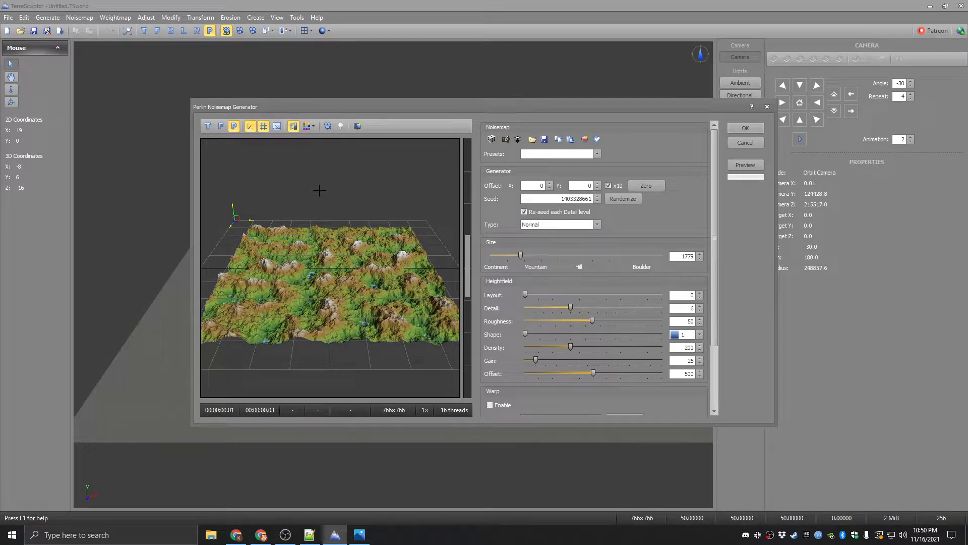
pyautogui.moveTo(520, 256); pyautogui.dragTo(514, 256)
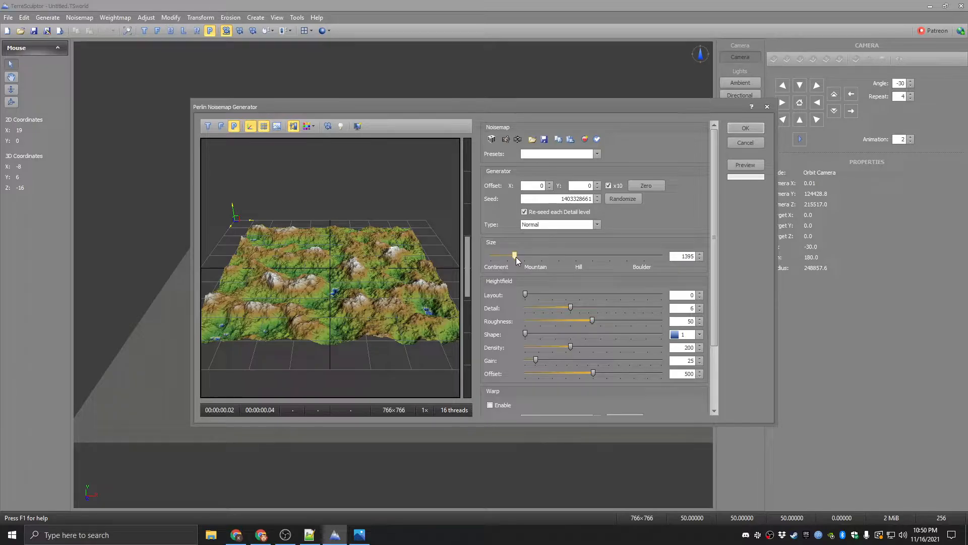
pyautogui.moveTo(515, 256); pyautogui.dragTo(514, 257)
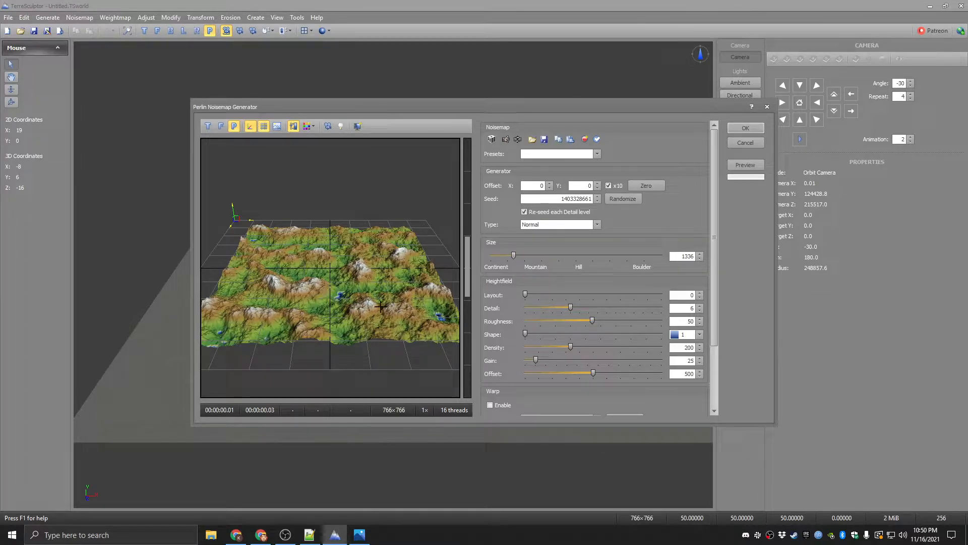
# - Set the Perlin heightfield's detail to 7 and its roughness to 48
pyautogui.doubleClick(694, 309)
pyautogui.write('7')
pyautogui.press('Tab')
pyautogui.write('48')
# - Choose heightfield shape 7, set the density to 222 and apply the Perlin noise to the terrain
pyautogui.click(685, 336)
pyautogui.click(689, 342)
pyautogui.click(689, 338)
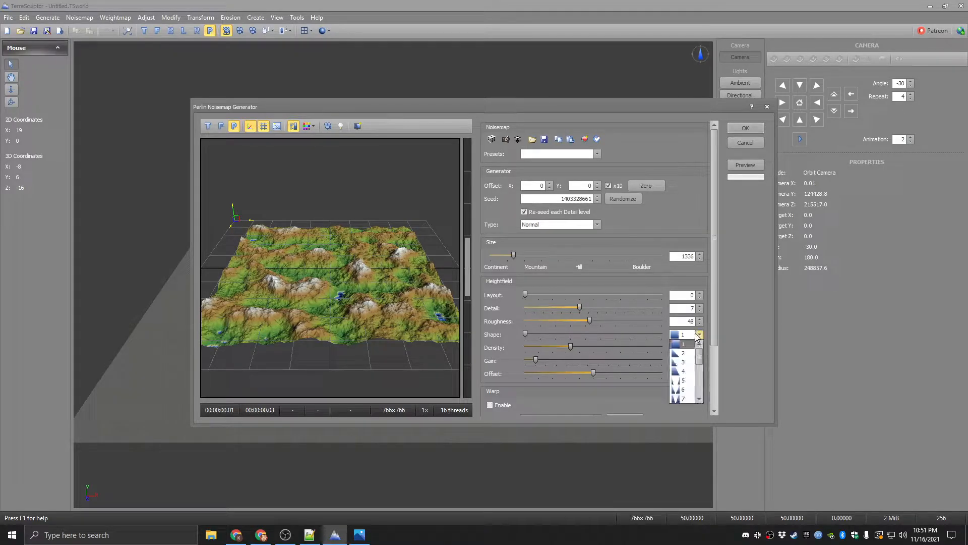
pyautogui.click(691, 359)
pyautogui.doubleClick(685, 348)
pyautogui.write('222')
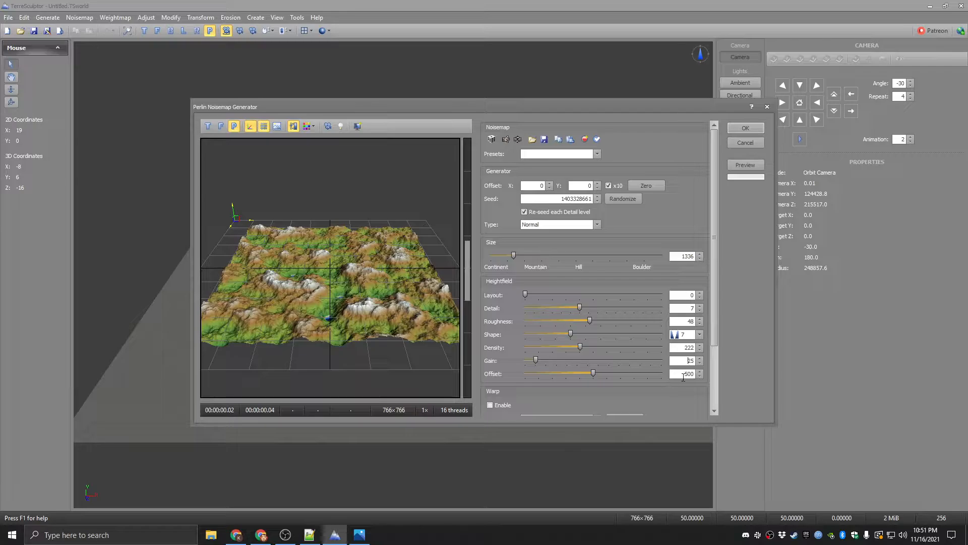
pyautogui.moveTo(715, 310); pyautogui.dragTo(713, 262)
pyautogui.click(745, 128)
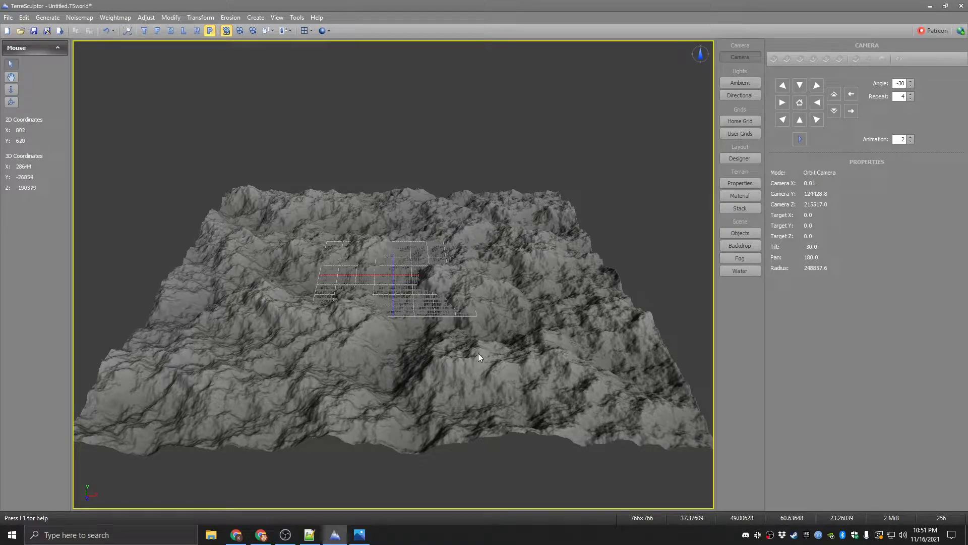
# - Examine the relief of the generated terrain from several directions, both up close and as a whole
pyautogui.moveTo(478, 354); pyautogui.dragTo(488, 307, button='middle')
pyautogui.scroll(4, 347, 356)
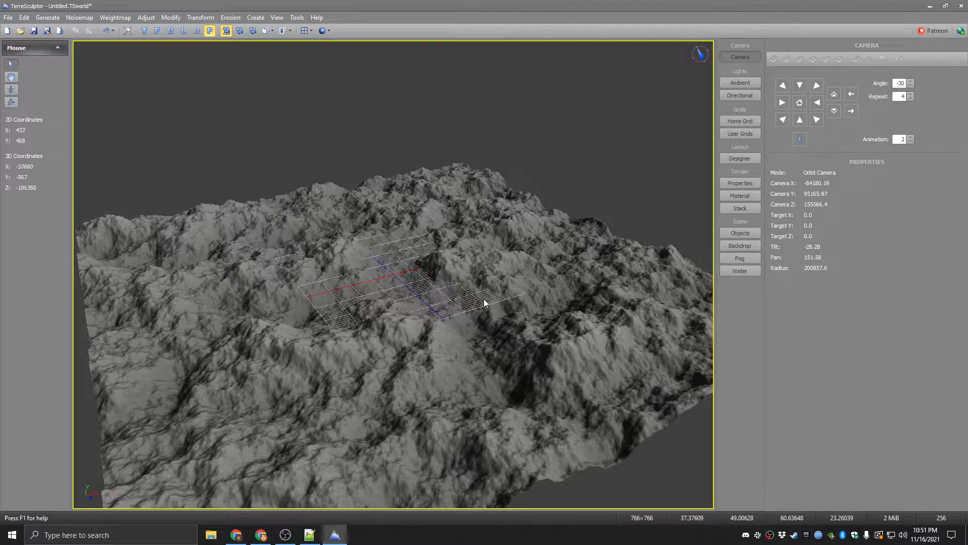
pyautogui.moveTo(445, 311); pyautogui.dragTo(498, 290, button='middle')
pyautogui.scroll(-3, 487, 308)
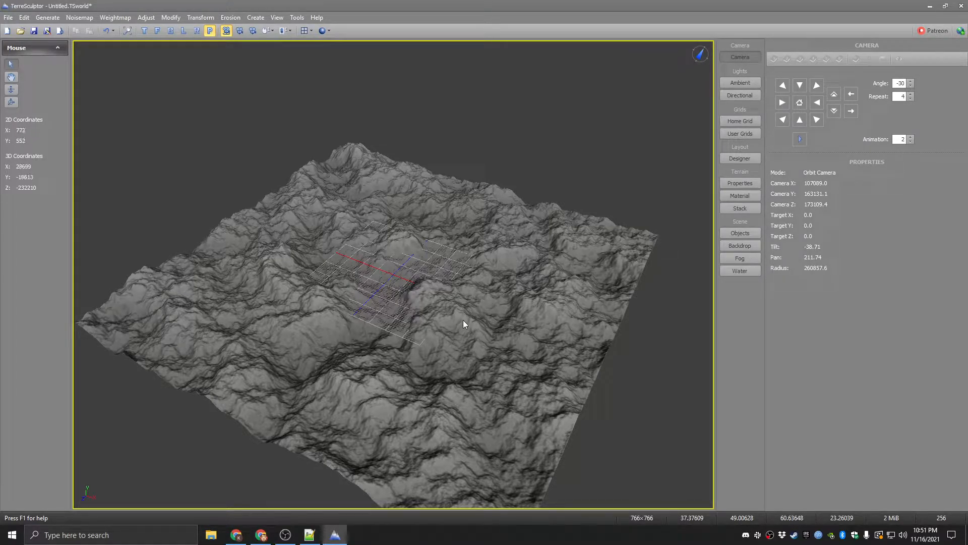
pyautogui.moveTo(463, 320); pyautogui.dragTo(522, 301, button='middle')
pyautogui.scroll(9, 412, 368)
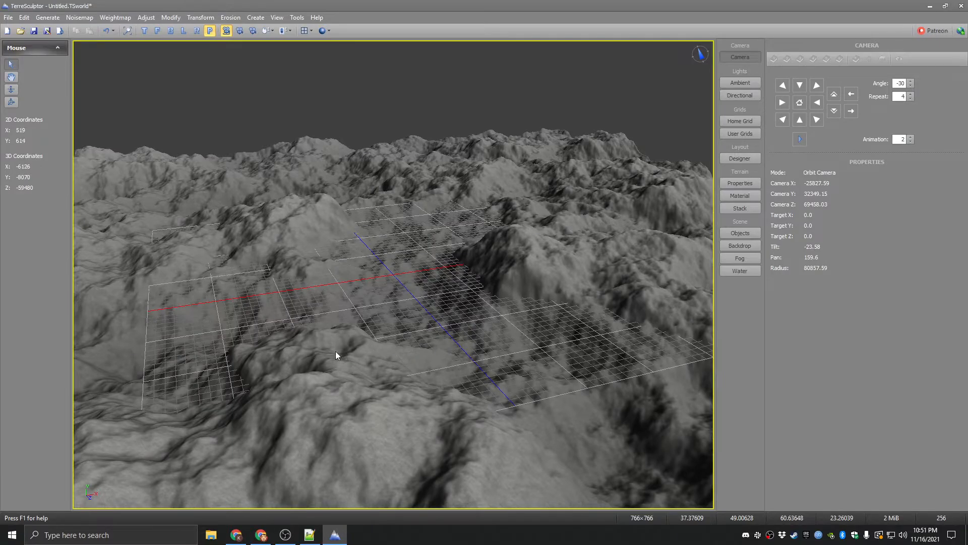
pyautogui.moveTo(336, 352); pyautogui.dragTo(431, 354, button='middle')
pyautogui.scroll(-4, 337, 338)
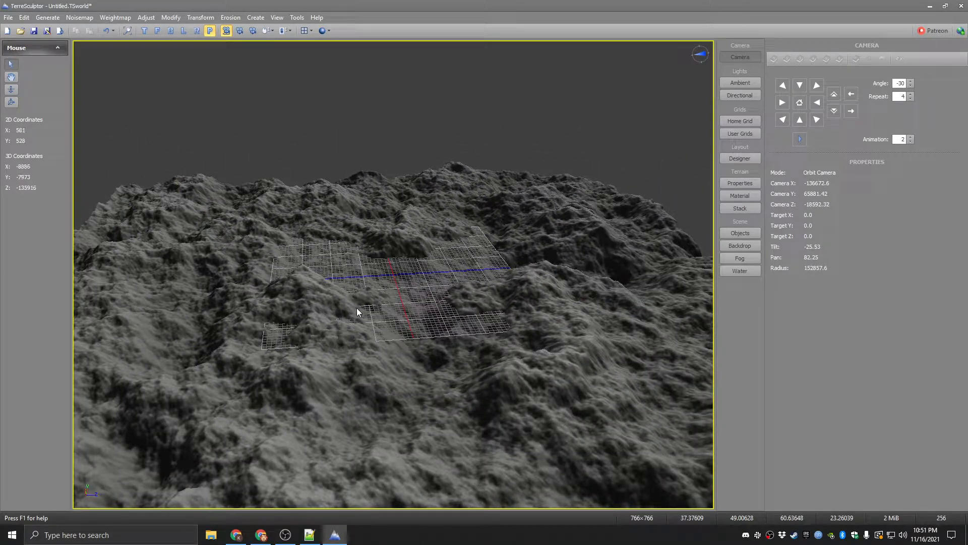
pyautogui.moveTo(445, 291)
pyautogui.mouseDown(button='middle')
pyautogui.moveTo(537, 295)
pyautogui.moveTo(500, 275)
pyautogui.moveTo(497, 259)
pyautogui.moveTo(510, 288)
pyautogui.moveTo(277, 311)
pyautogui.moveTo(292, 306)
pyautogui.mouseUp(button='middle')
pyautogui.scroll(-3, 504, 289)
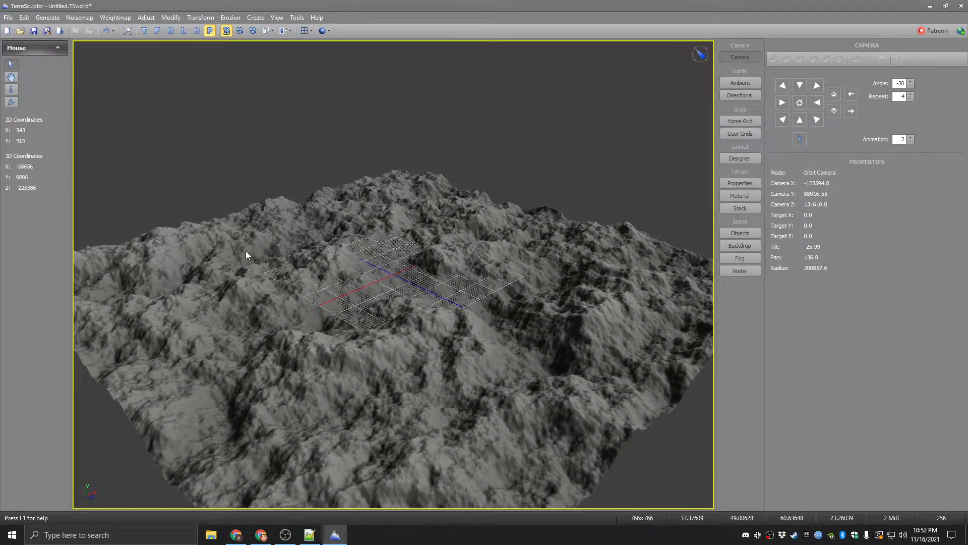
# - Launch Photoshop and create a 766 by 766 pixel, 16-bit grayscale document with a transparent background
pyautogui.click(13, 536)
pyautogui.write('photoshop')
pyautogui.press('Return')
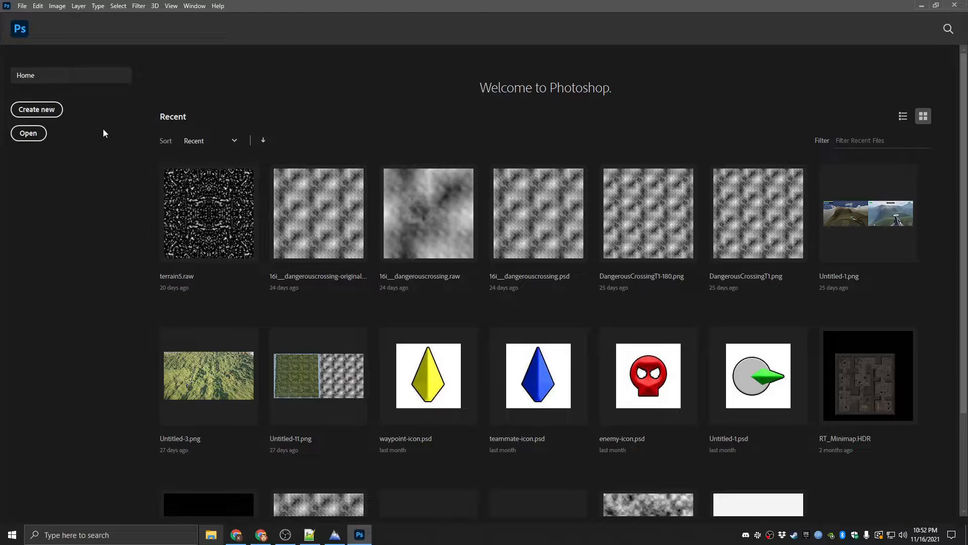
pyautogui.click(54, 111)
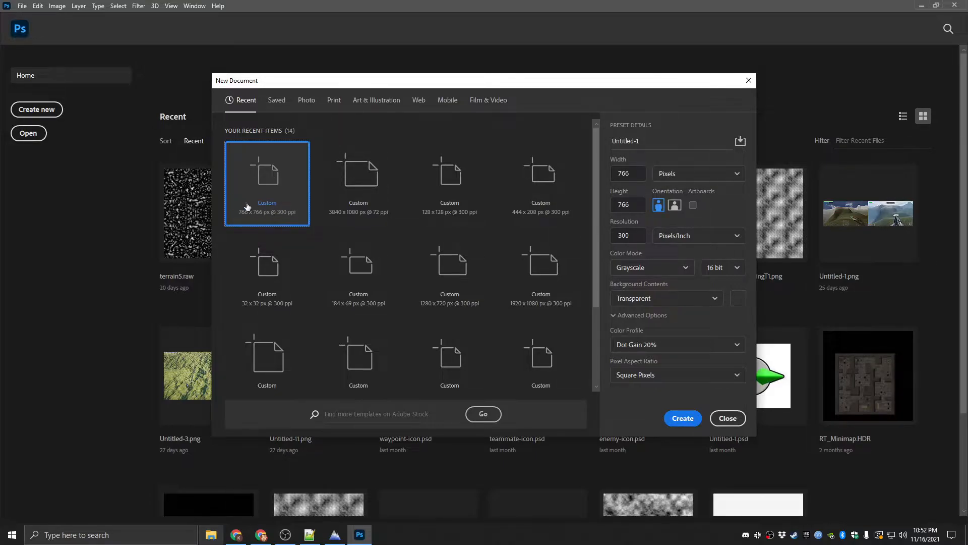
pyautogui.click(686, 421)
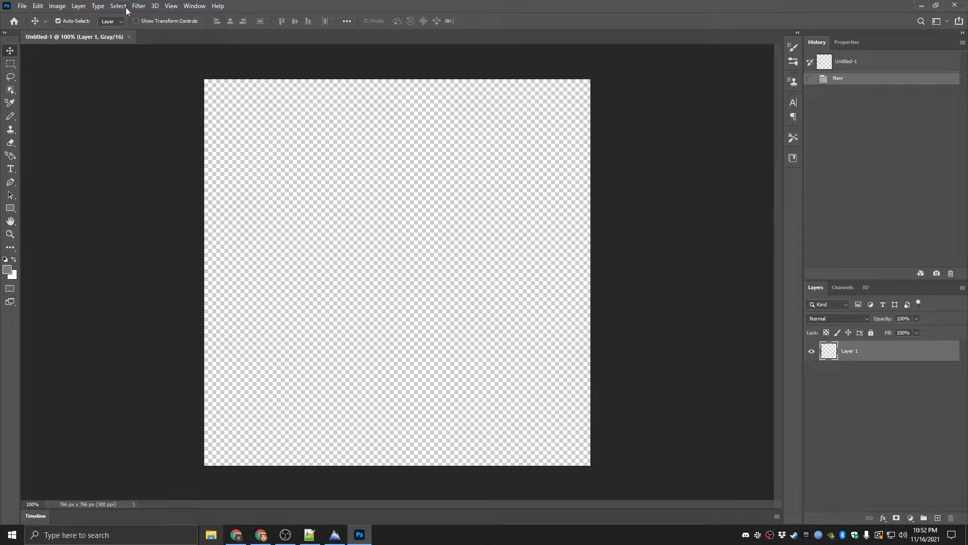
# - Fill the empty layer with the Clouds render filter
pyautogui.click(138, 6)
pyautogui.moveTo(161, 169)
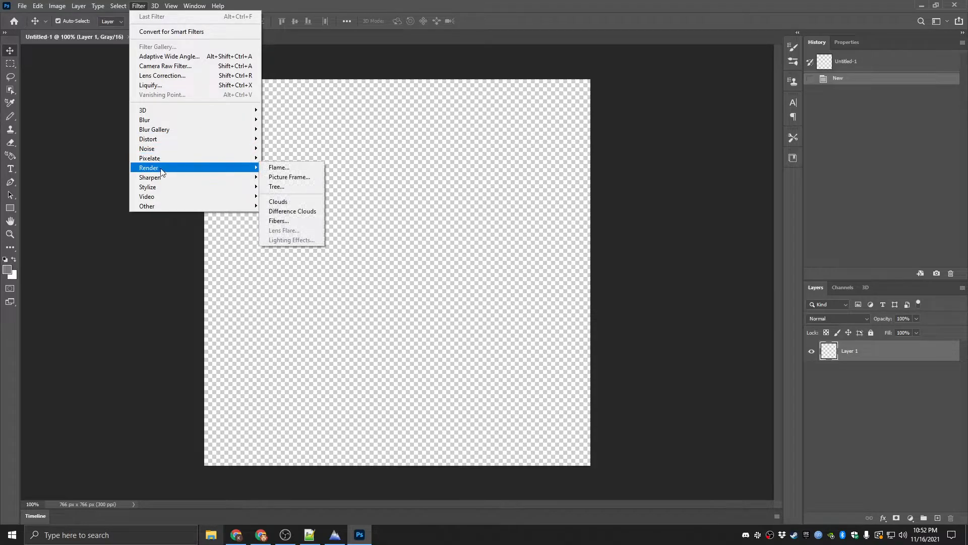
pyautogui.click(289, 201)
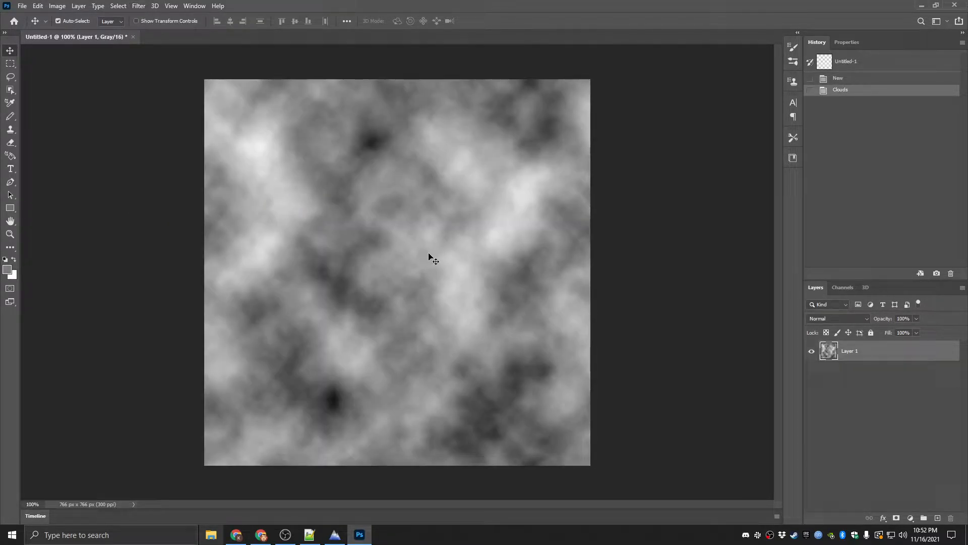
# - Raise the cloud layer's contrast with Levels, using input values 109, 1.2 and 171, after rechecking the terrain in TerreSculptor
pyautogui.click(57, 6)
pyautogui.moveTo(86, 36)
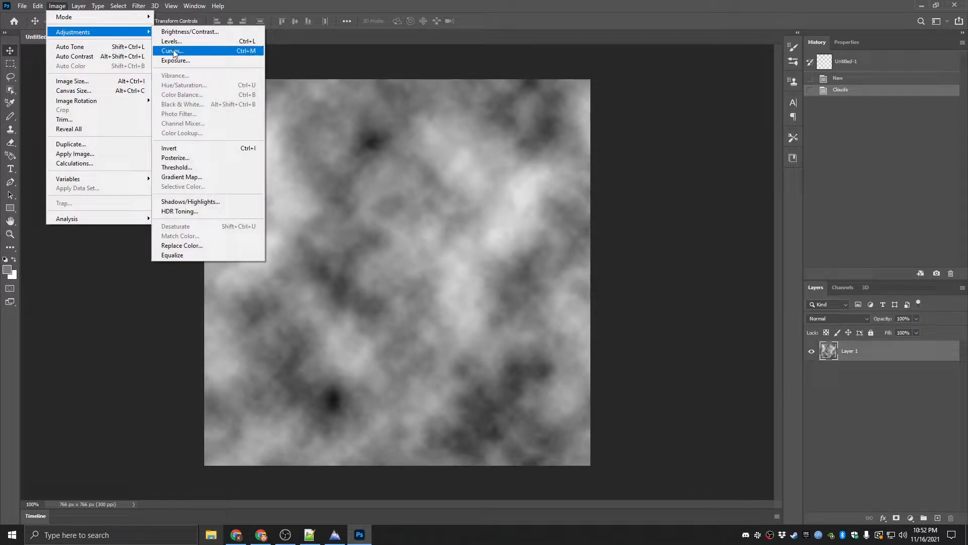
pyautogui.click(171, 41)
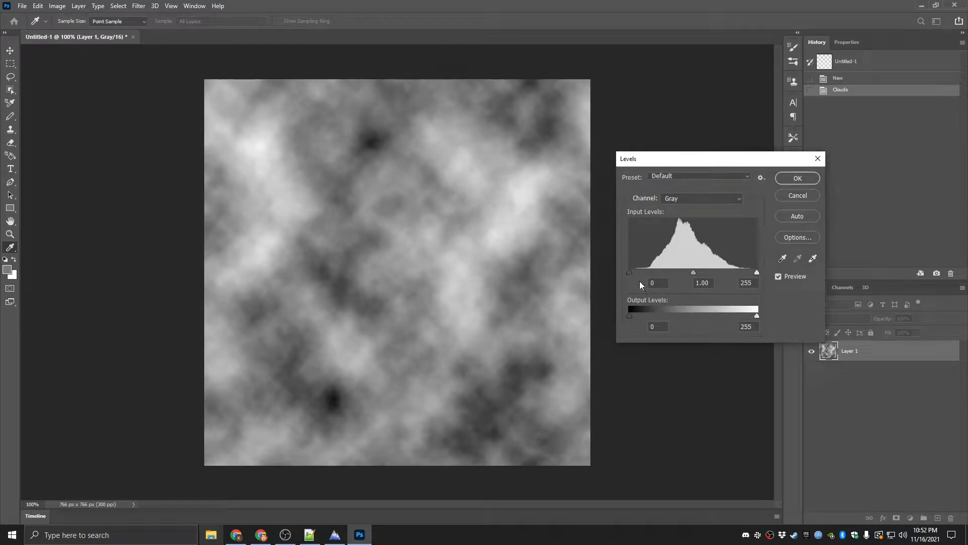
pyautogui.moveTo(629, 272); pyautogui.dragTo(729, 272)
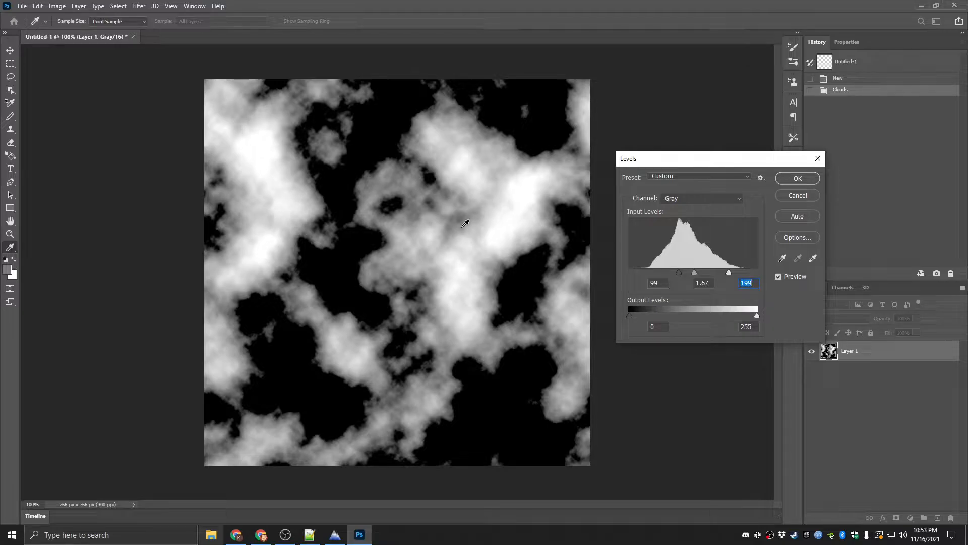
pyautogui.click(335, 535)
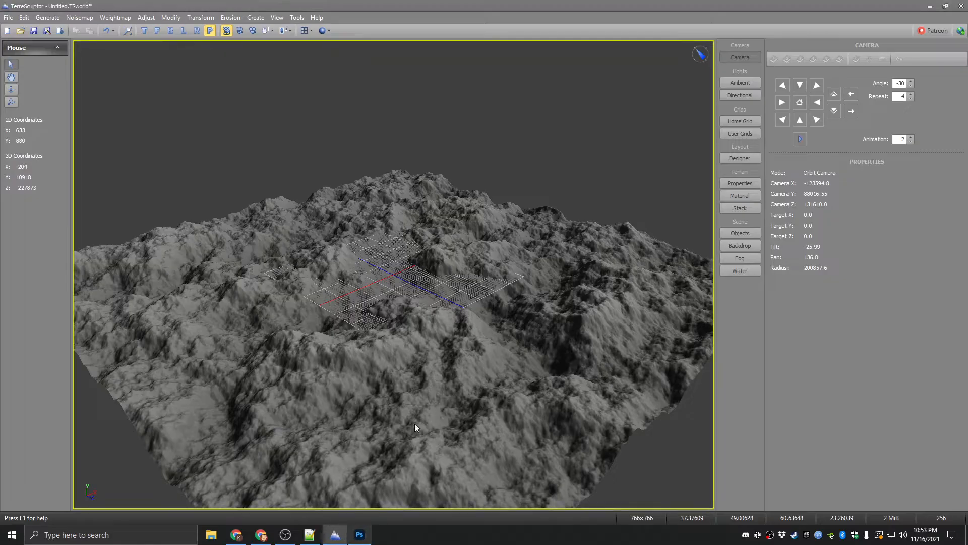
pyautogui.click(932, 5)
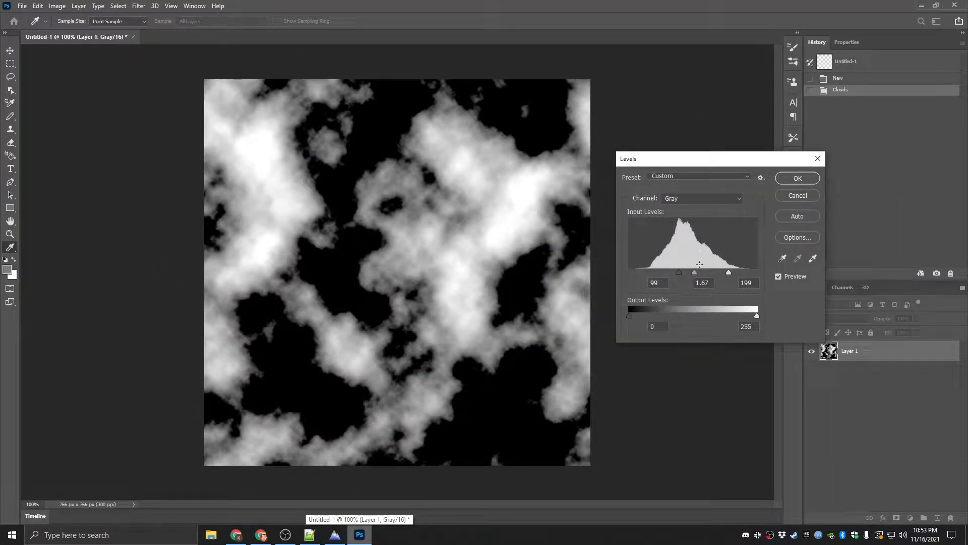
pyautogui.moveTo(679, 273); pyautogui.dragTo(717, 275)
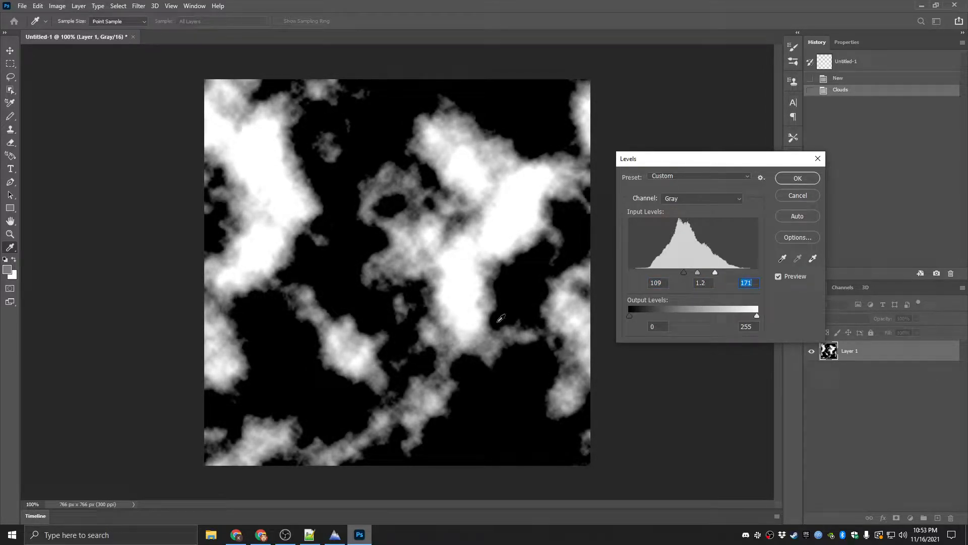
pyautogui.click(798, 178)
pyautogui.press('v')
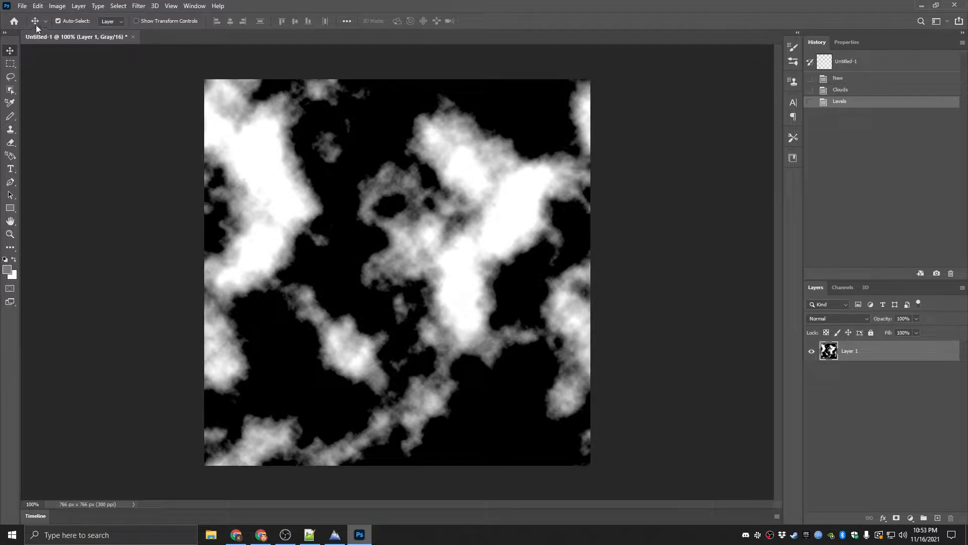
# - Export the cloud image as a PNG named ridge-alpha.png into the LandscapeVideoAssets folder on the desktop
pyautogui.click(23, 8)
pyautogui.moveTo(56, 153)
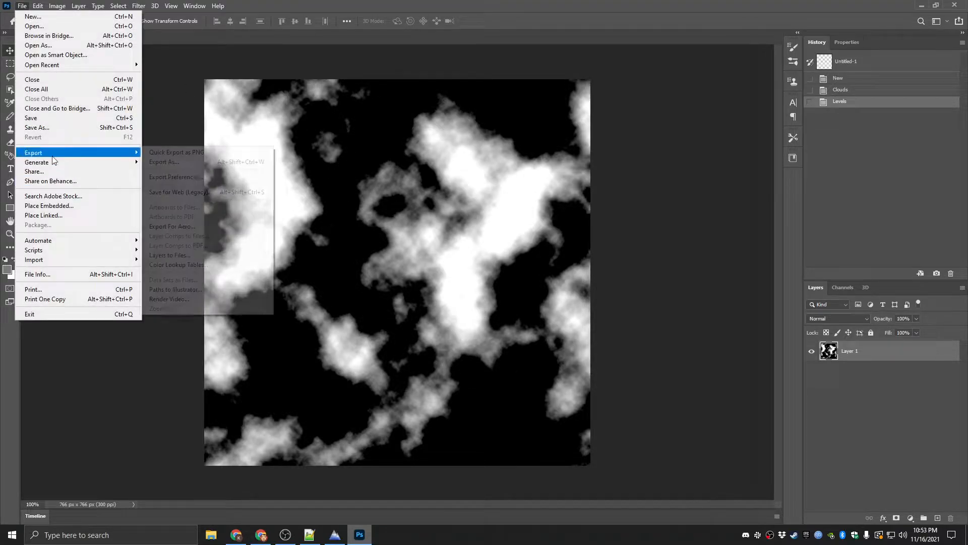
pyautogui.click(207, 154)
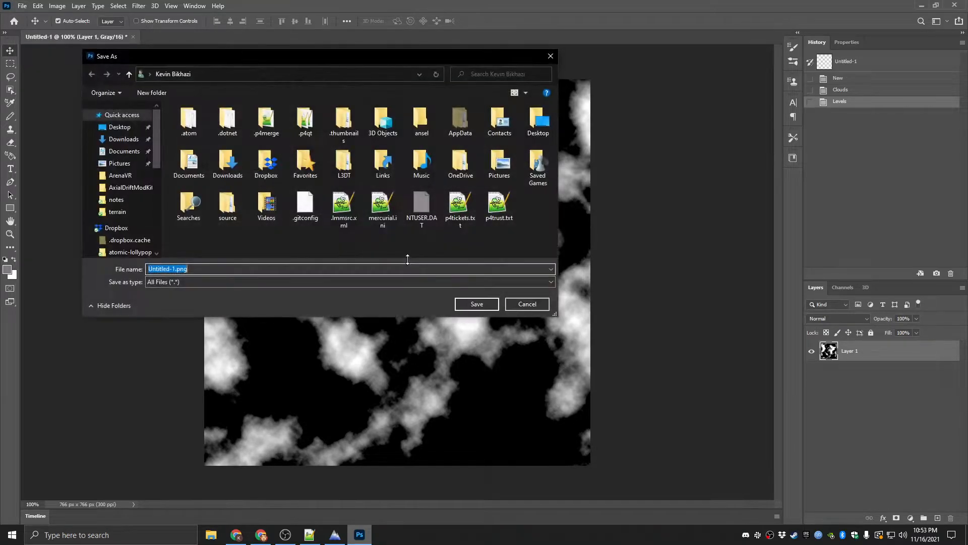
pyautogui.click(120, 130)
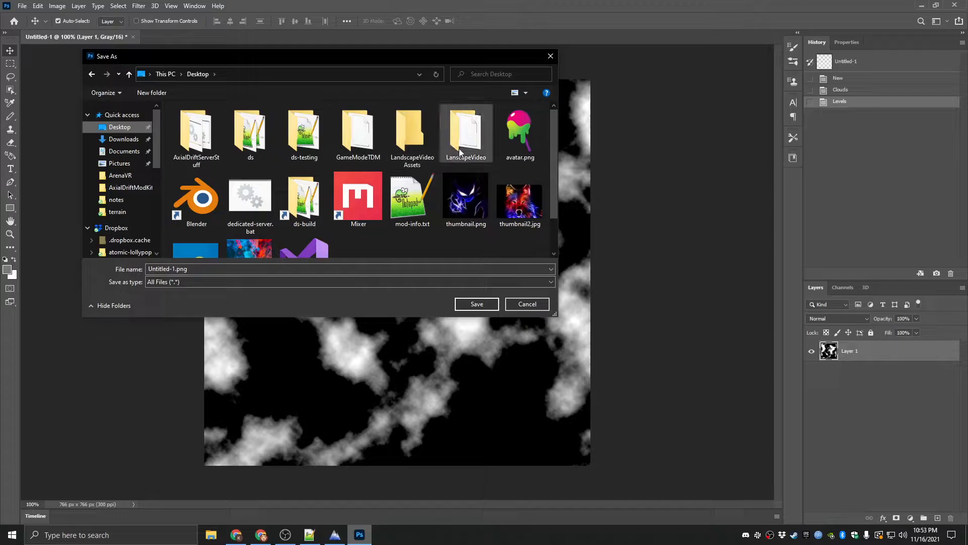
pyautogui.doubleClick(414, 151)
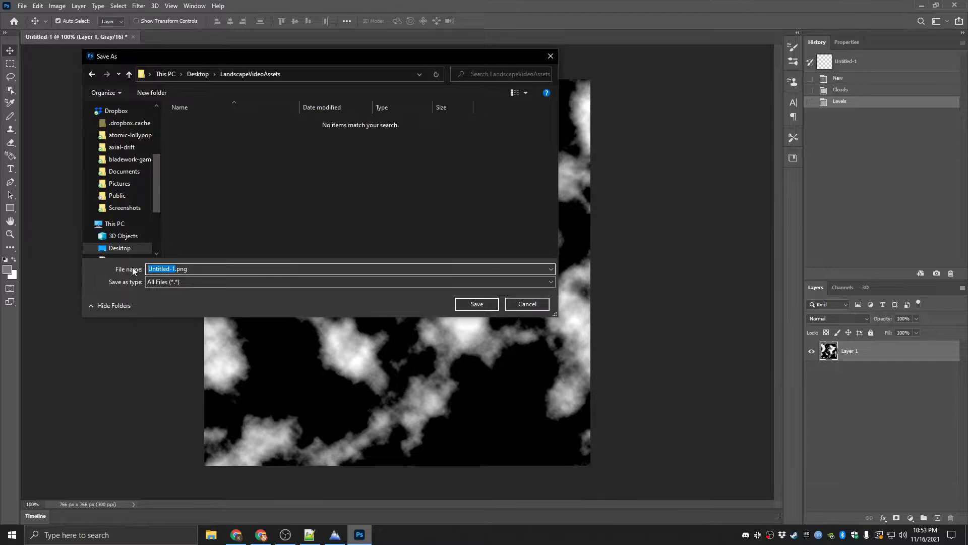
pyautogui.write('rdi')
pyautogui.press('BackSpace')
pyautogui.press('BackSpace')
pyautogui.write('ha')
pyautogui.click(165, 269)
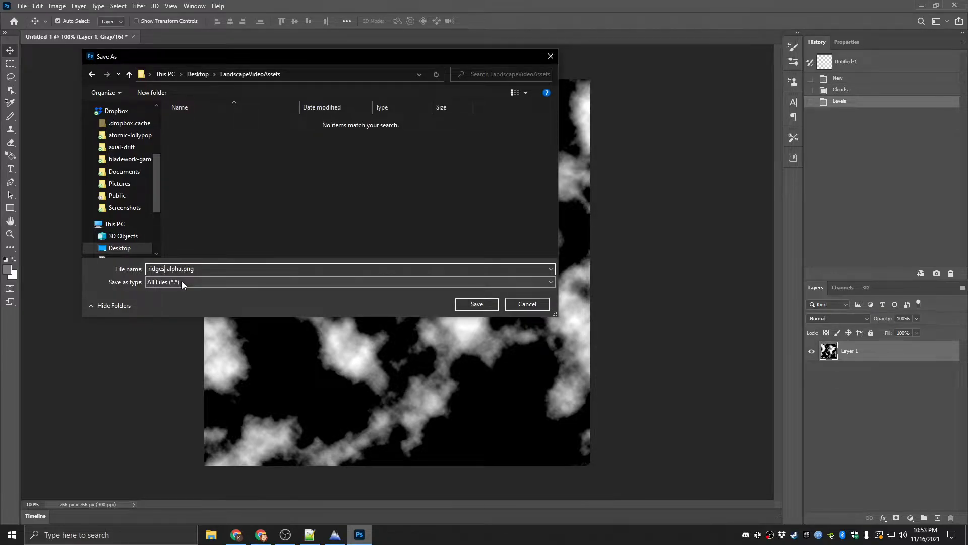
pyautogui.press('BackSpace')
pyautogui.click(475, 303)
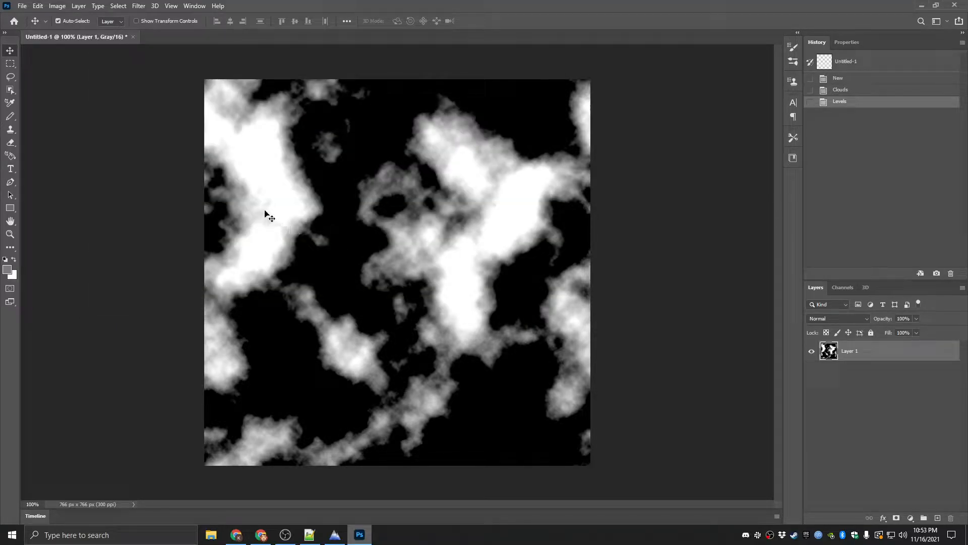
pyautogui.click(922, 4)
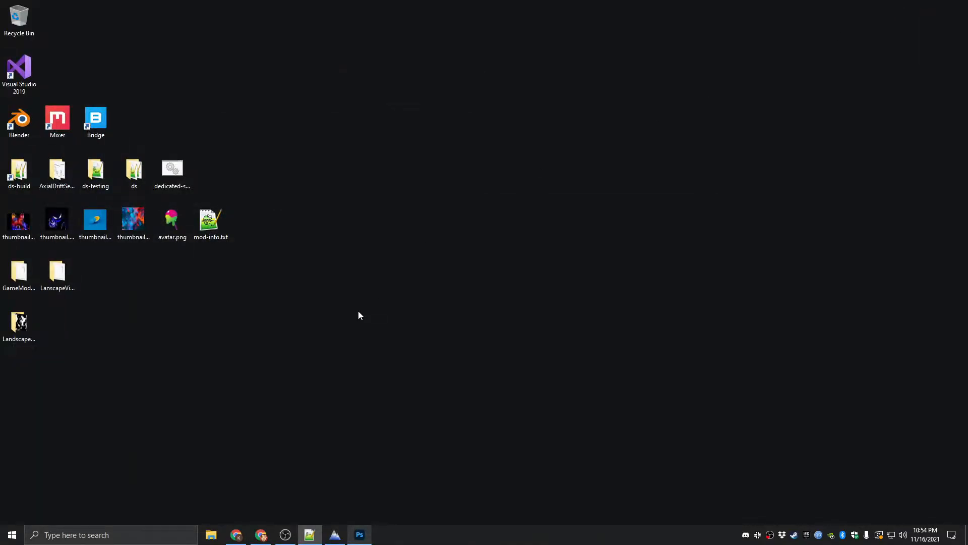
pyautogui.click(360, 534)
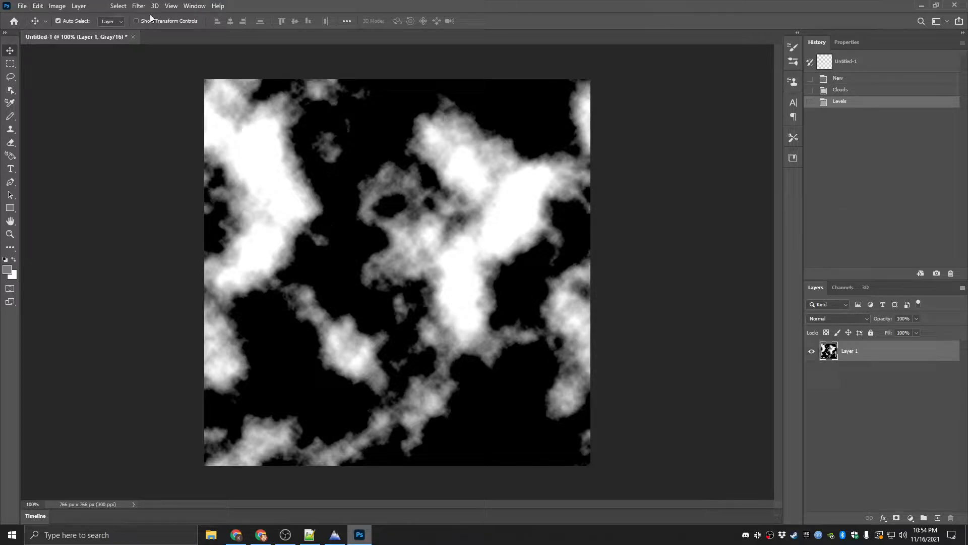
pyautogui.click(922, 5)
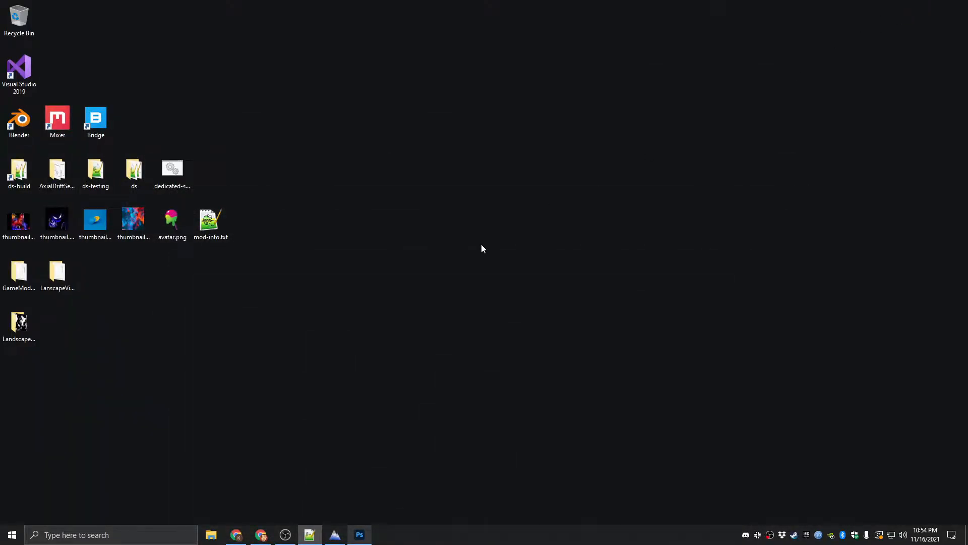
# - Switch to TerreSculptor and save the terrain project as landscapevideo in the desktop's LandscapeVideoAssets folder
pyautogui.click(336, 531)
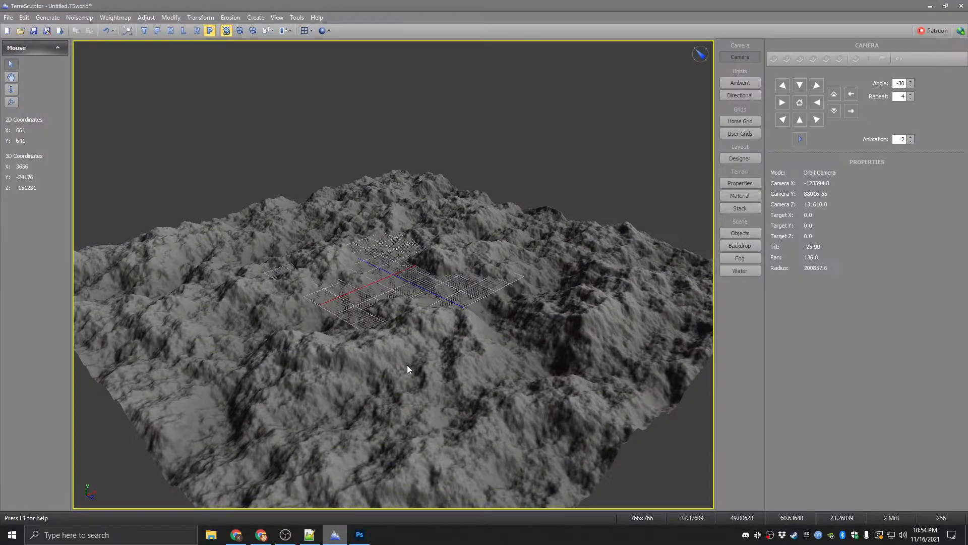
pyautogui.click(9, 17)
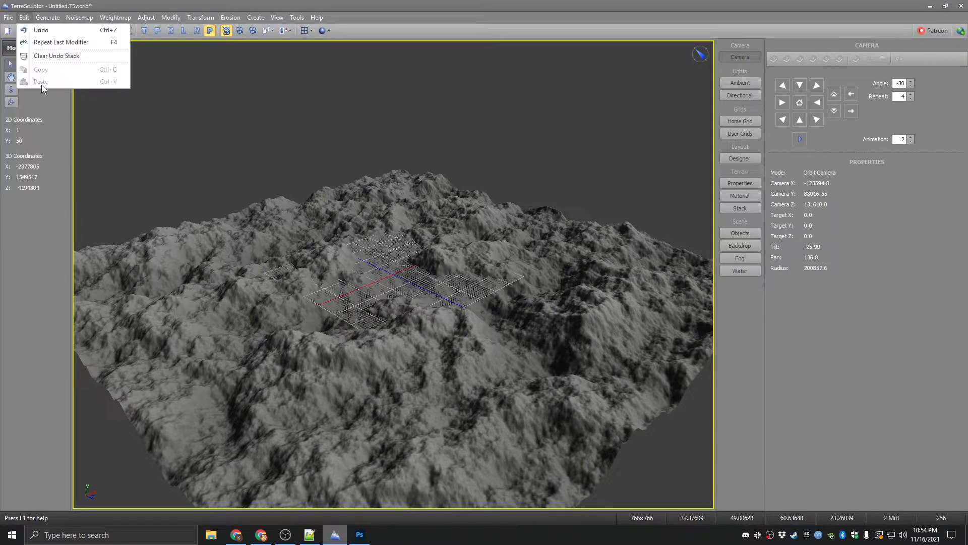
pyautogui.click(26, 67)
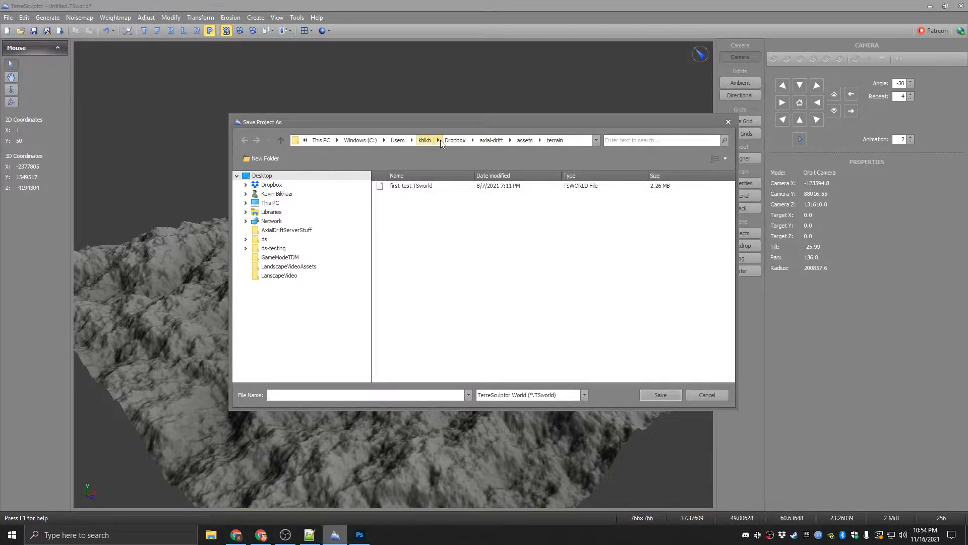
pyautogui.click(272, 186)
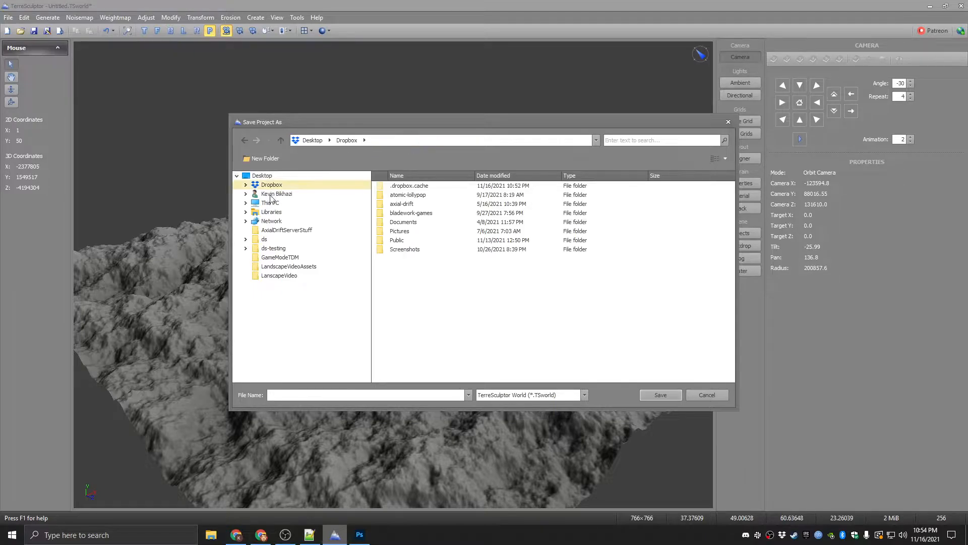
pyautogui.click(247, 203)
pyautogui.click(280, 221)
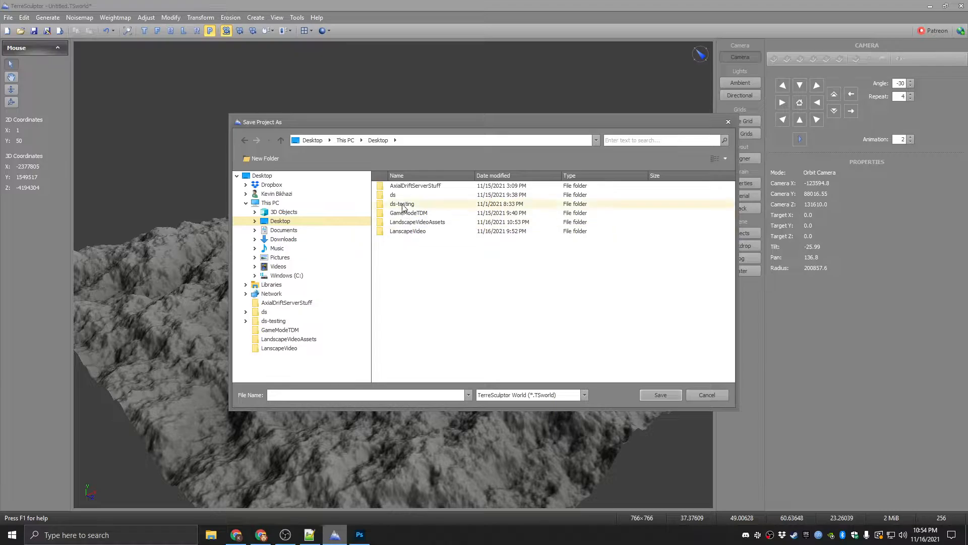
pyautogui.doubleClick(423, 223)
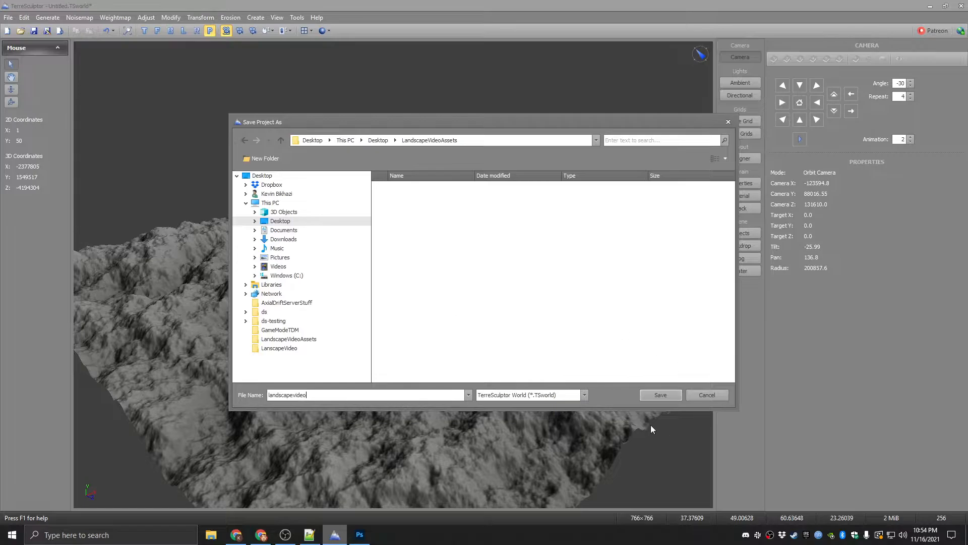
pyautogui.click(664, 395)
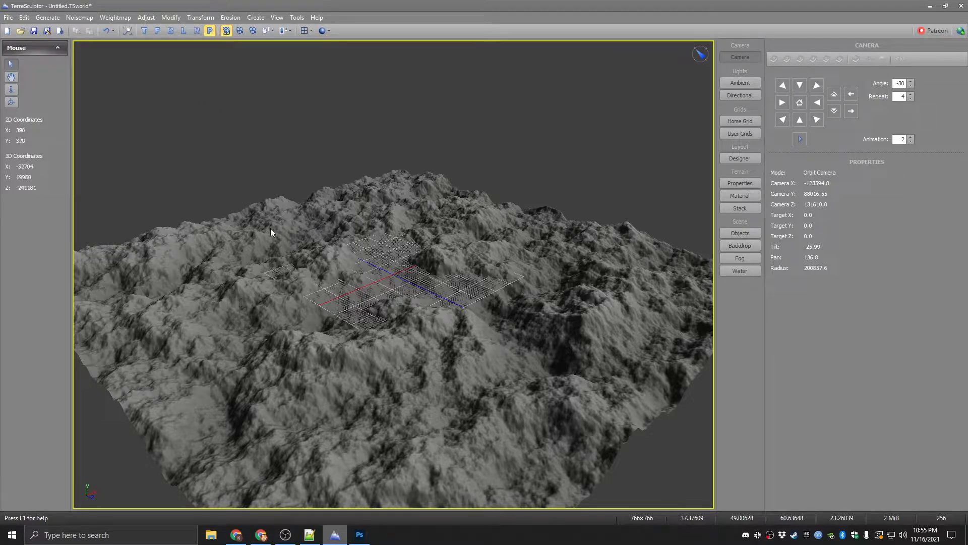
# - Start a new project with a 766 by 766 terrain, saving the current project over landscapevideo.TSworld
pyautogui.click(8, 18)
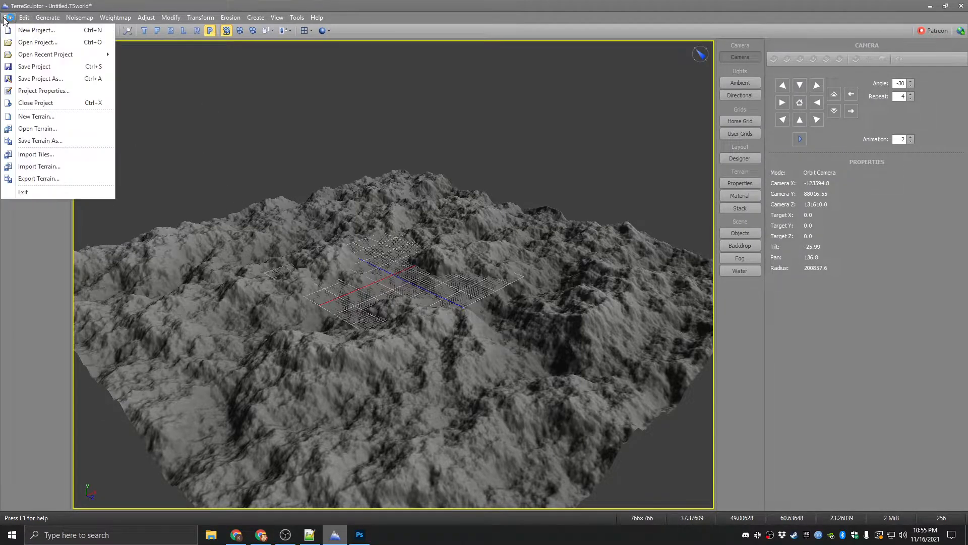
pyautogui.click(47, 32)
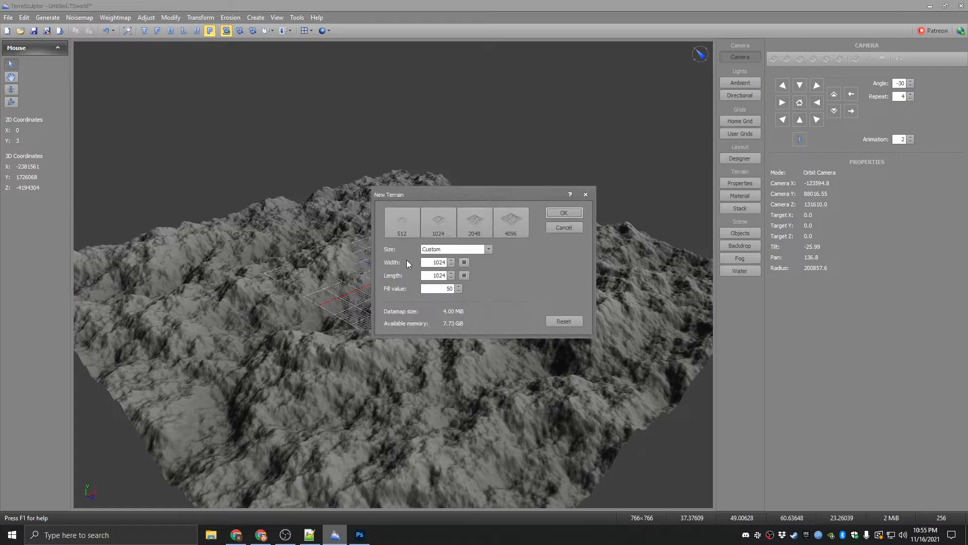
pyautogui.doubleClick(430, 263)
pyautogui.write('766')
pyautogui.doubleClick(429, 276)
pyautogui.write('766')
pyautogui.click(571, 213)
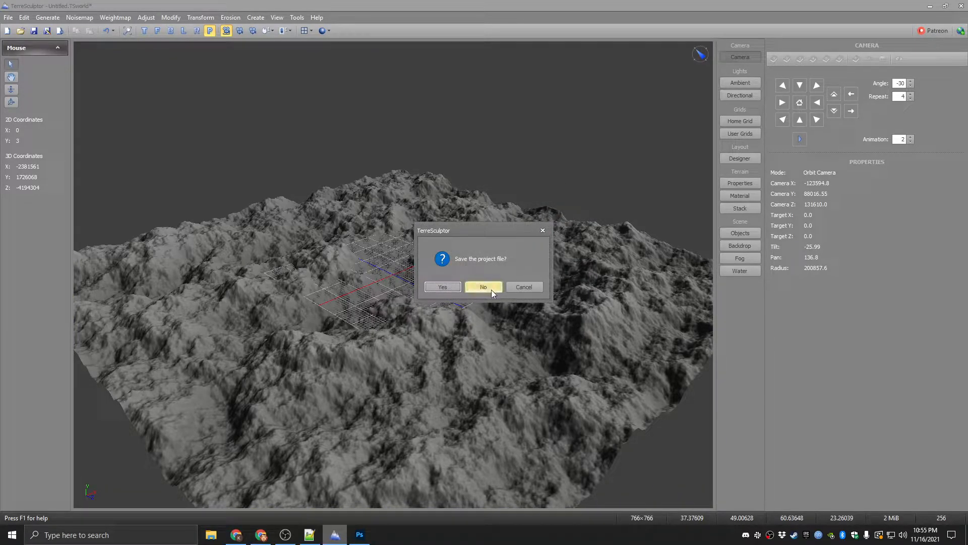
pyautogui.click(445, 287)
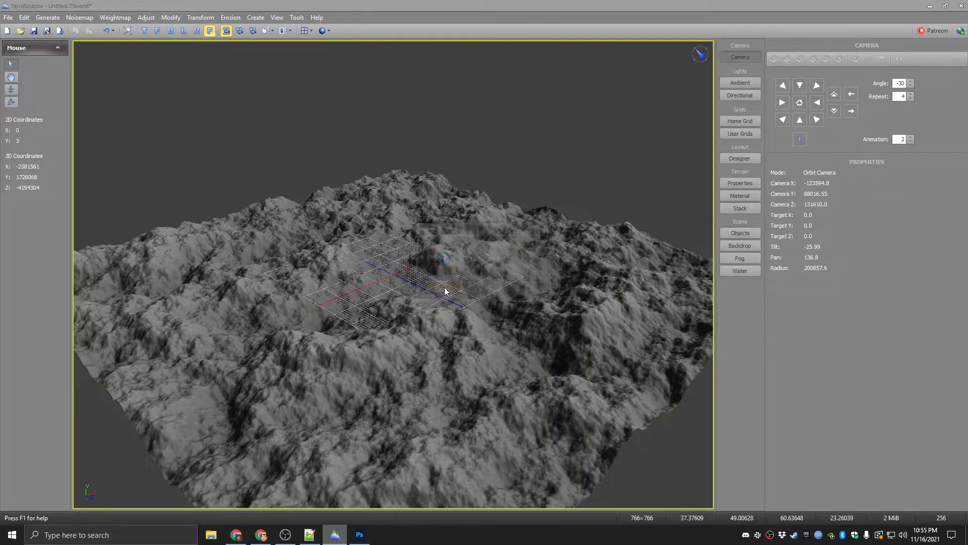
pyautogui.click(402, 187)
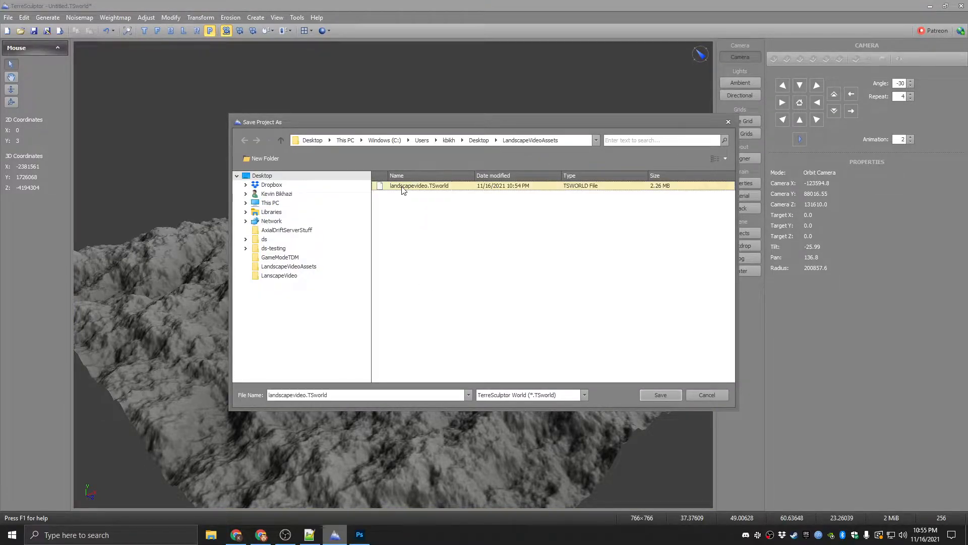
pyautogui.click(655, 395)
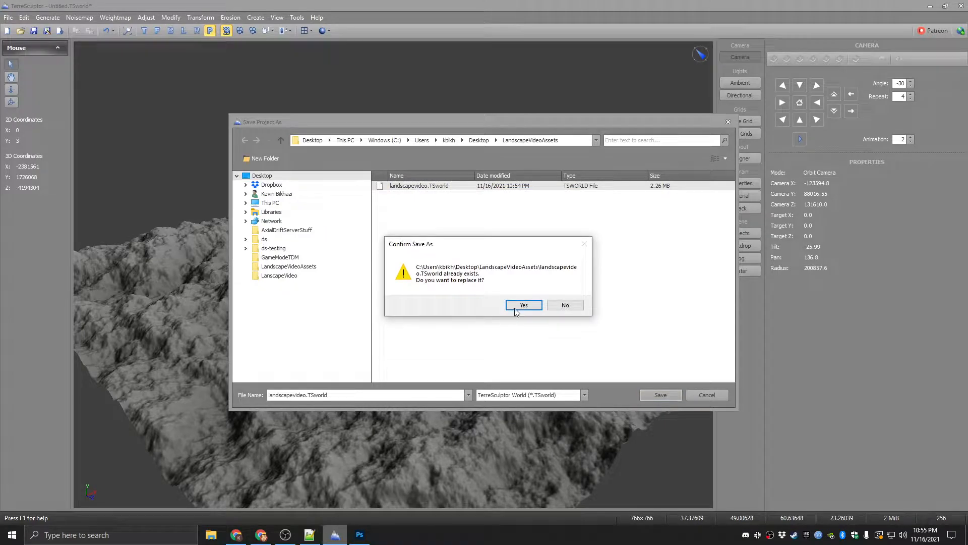
pyautogui.click(520, 303)
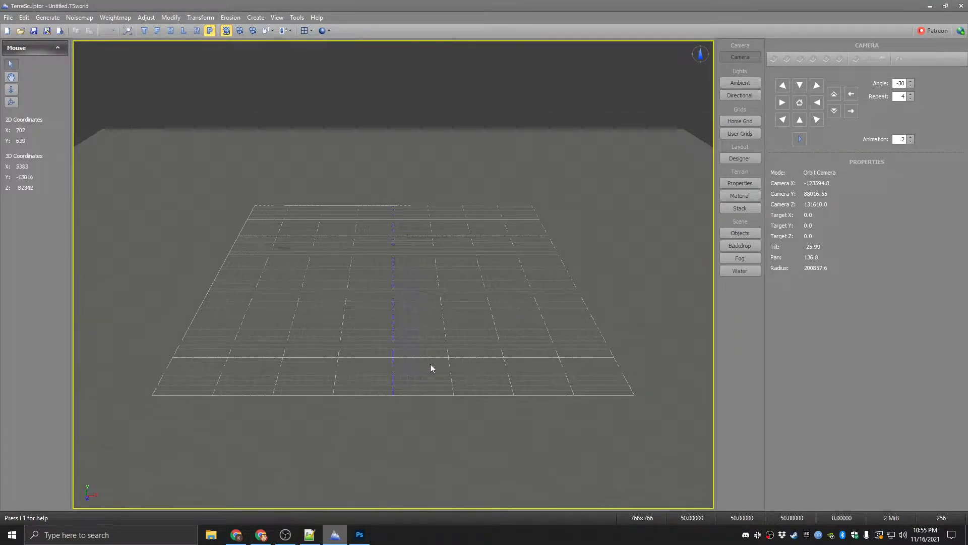
# - Open the saved landscapevideo.TSworld project to check its terrain
pyautogui.click(4, 19)
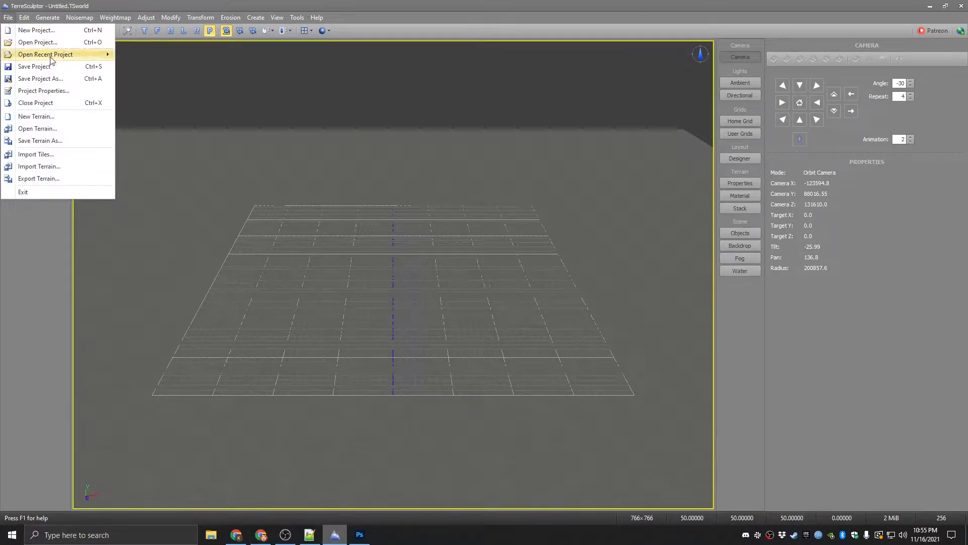
pyautogui.moveTo(76, 55)
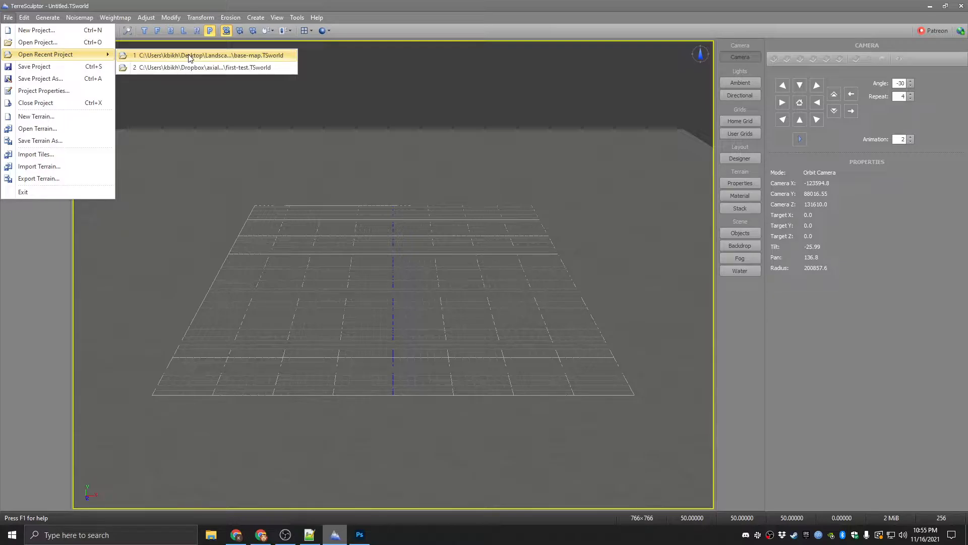
pyautogui.click(27, 42)
pyautogui.click(411, 187)
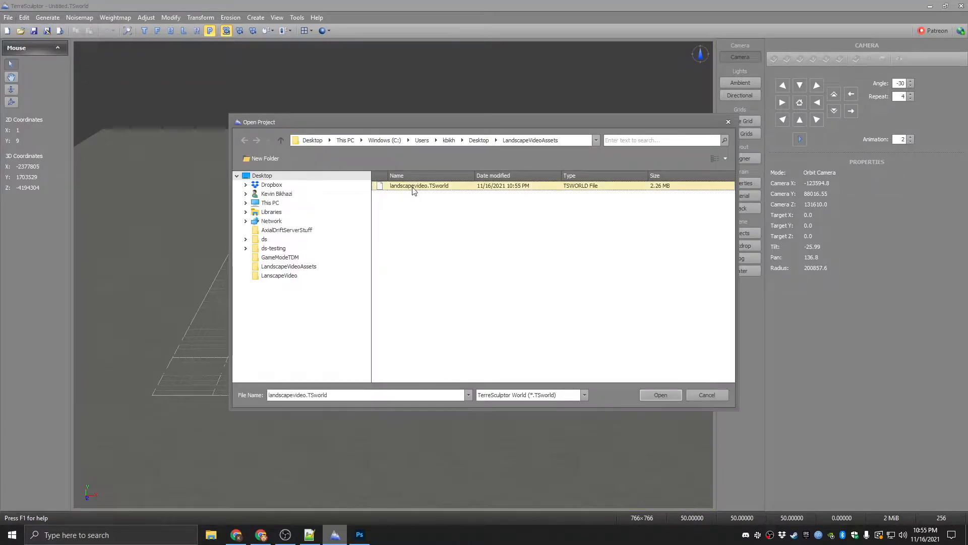
pyautogui.click(661, 395)
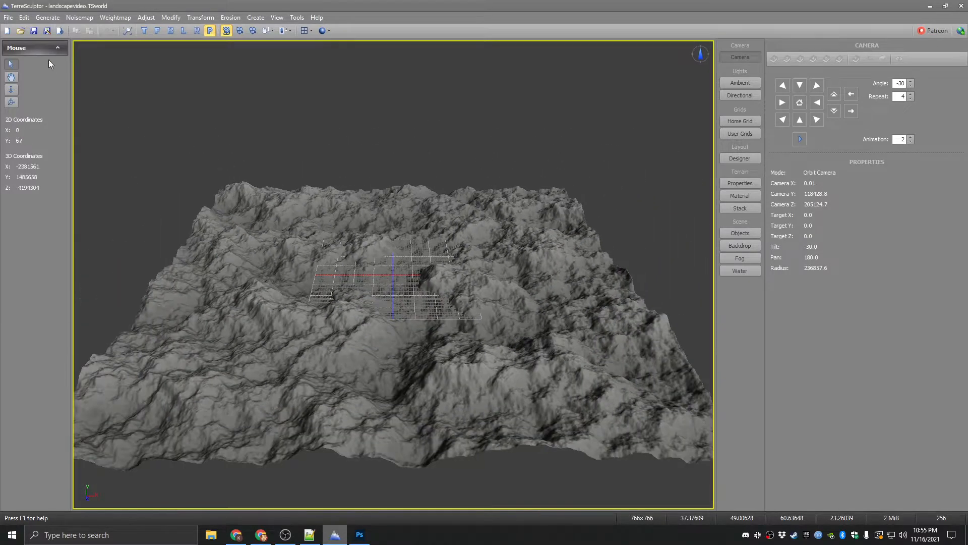
# - Create another new project with a flat terrain 766 wide and 766 long
pyautogui.click(8, 17)
pyautogui.click(23, 24)
pyautogui.doubleClick(428, 262)
pyautogui.write('766766')
pyautogui.click(564, 213)
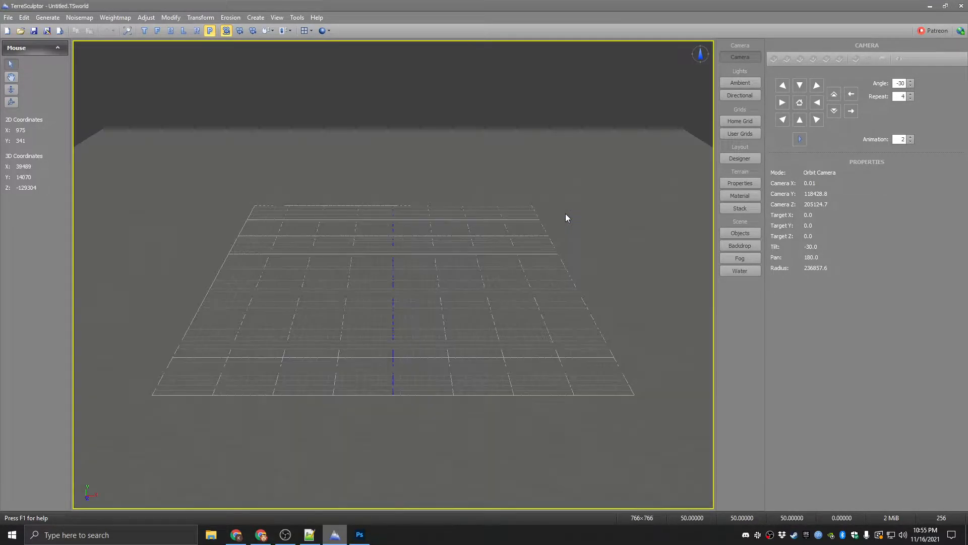
# - Open the Gradient noisemap generator for the flat terrain and load the Ridged Volcanos preset
pyautogui.scroll(-3, 442, 271)
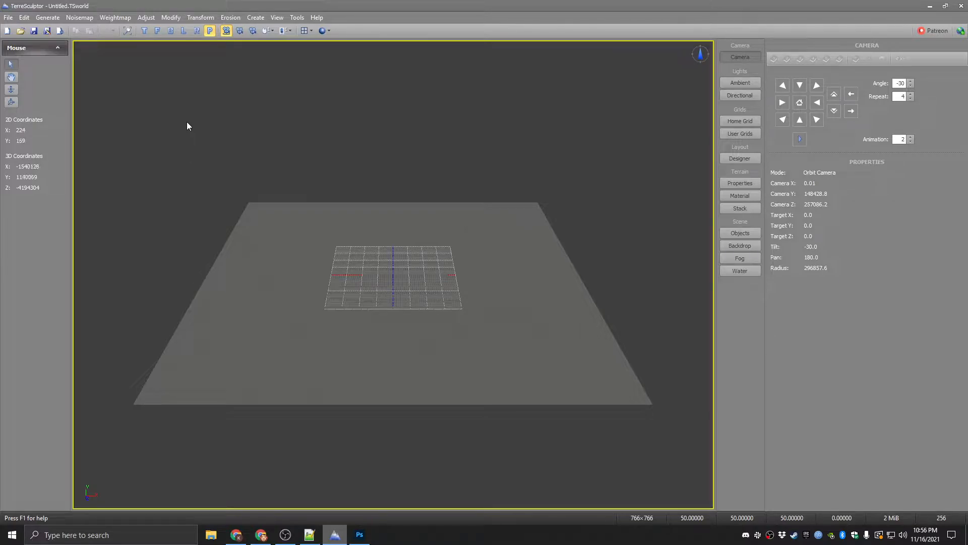
pyautogui.click(81, 17)
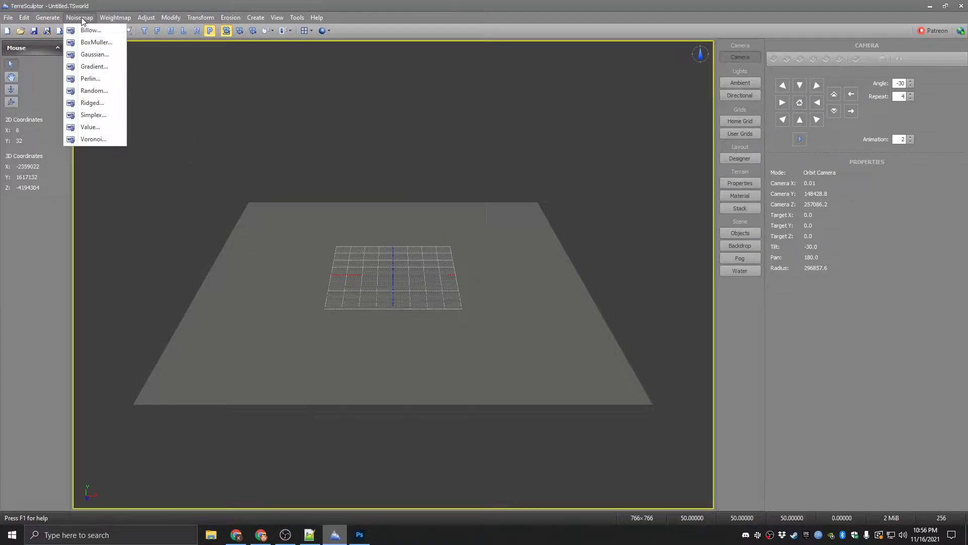
pyautogui.click(100, 67)
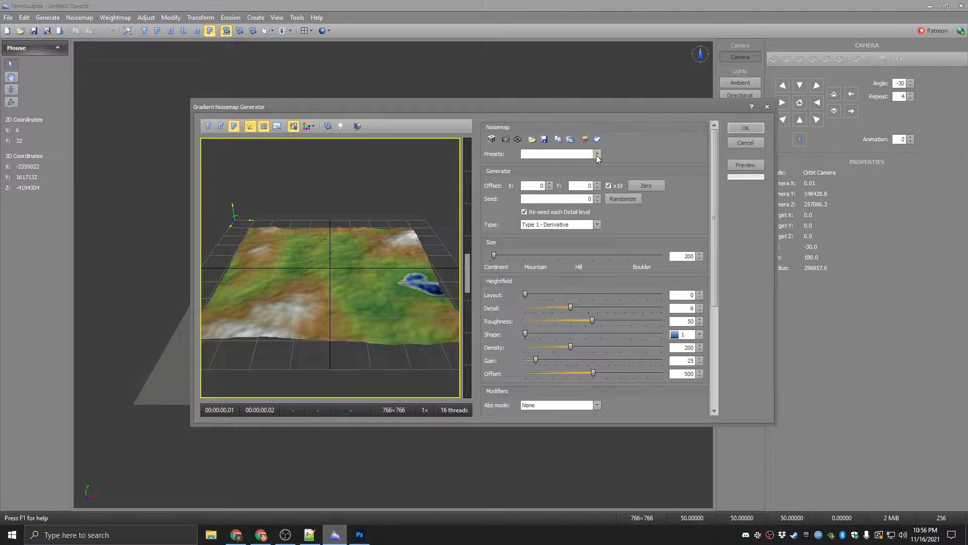
pyautogui.click(597, 154)
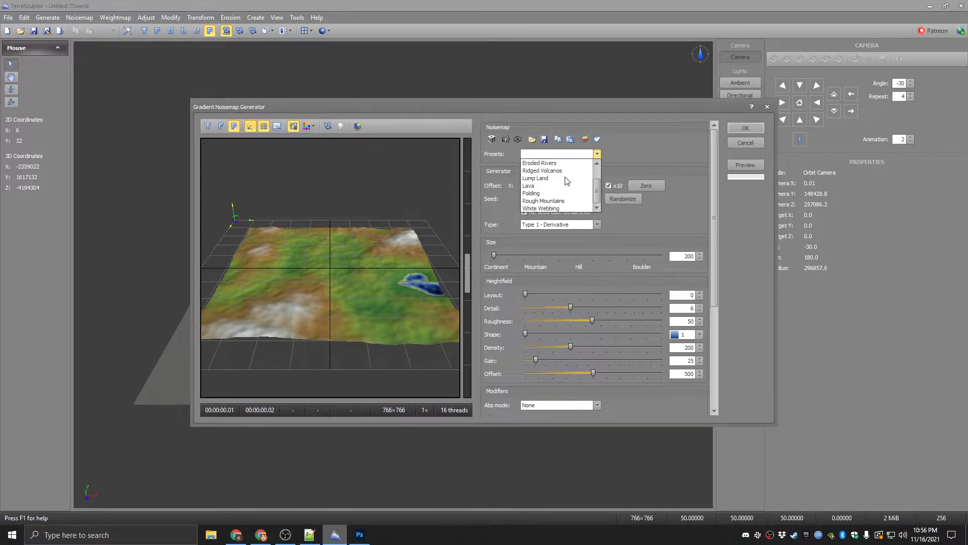
pyautogui.click(561, 171)
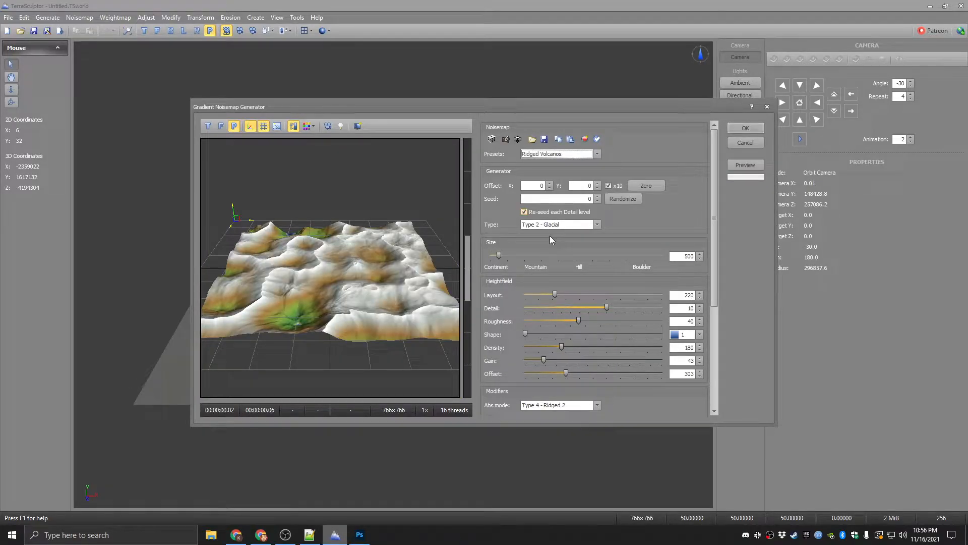
# - Raise the noisemap's Gain to 61 and inspect the preview relief from different angles
pyautogui.moveTo(312, 320); pyautogui.dragTo(338, 313)
pyautogui.moveTo(544, 359); pyautogui.dragTo(554, 359)
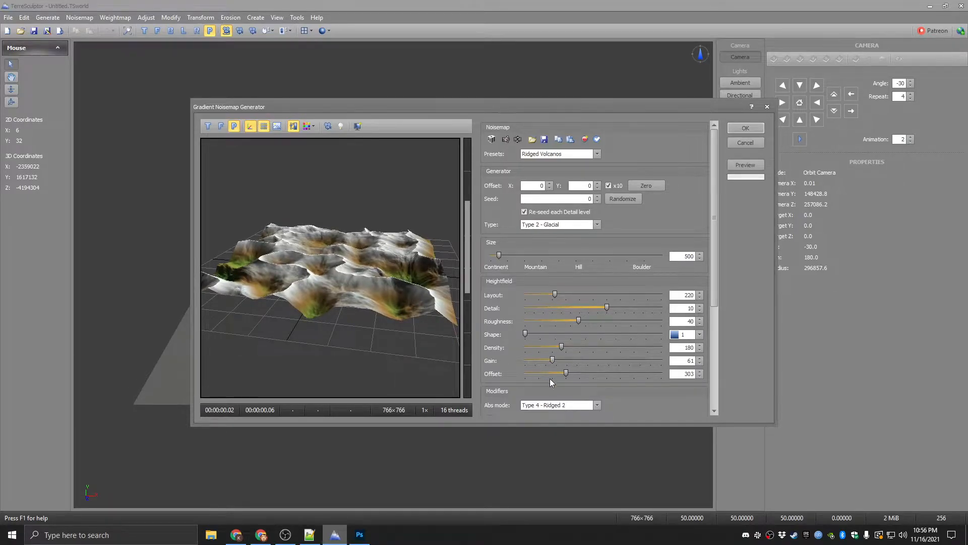
pyautogui.moveTo(374, 297)
pyautogui.mouseDown()
pyautogui.moveTo(352, 317)
pyautogui.moveTo(365, 297)
pyautogui.mouseUp()
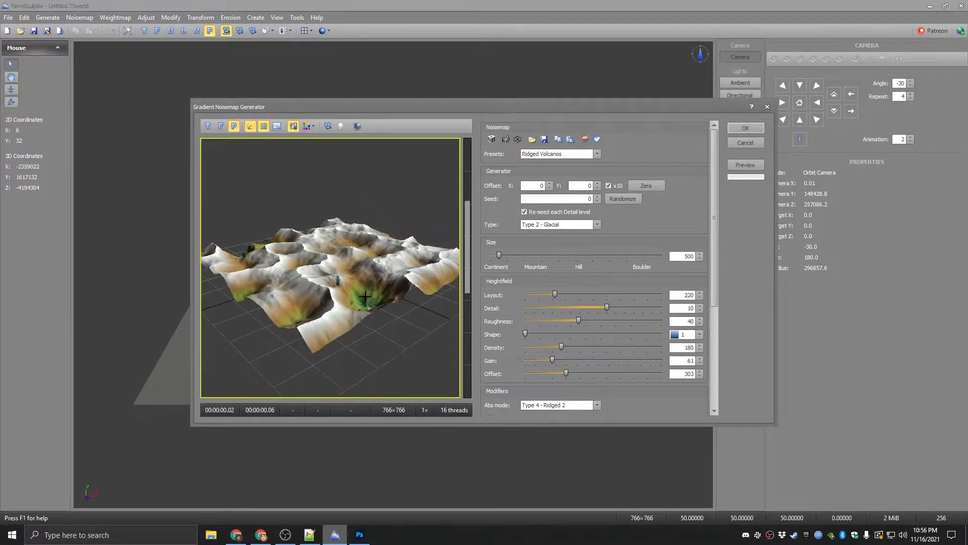
# - Set the noisemap's Offset to 244, Gain to 72 and Size to 567, and generate the ridged terrain
pyautogui.moveTo(553, 359)
pyautogui.mouseDown()
pyautogui.moveTo(567, 372)
pyautogui.moveTo(559, 370)
pyautogui.mouseUp()
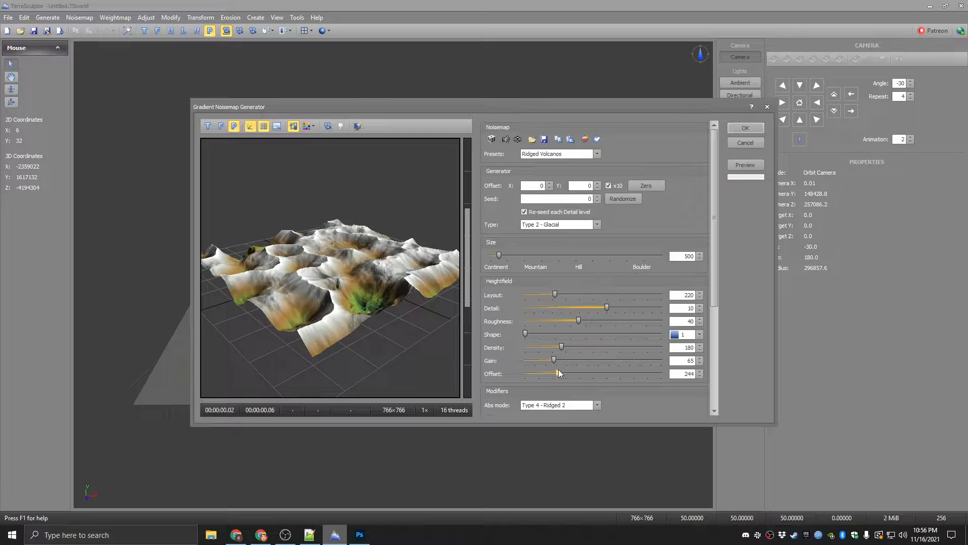
pyautogui.moveTo(554, 360); pyautogui.dragTo(558, 361)
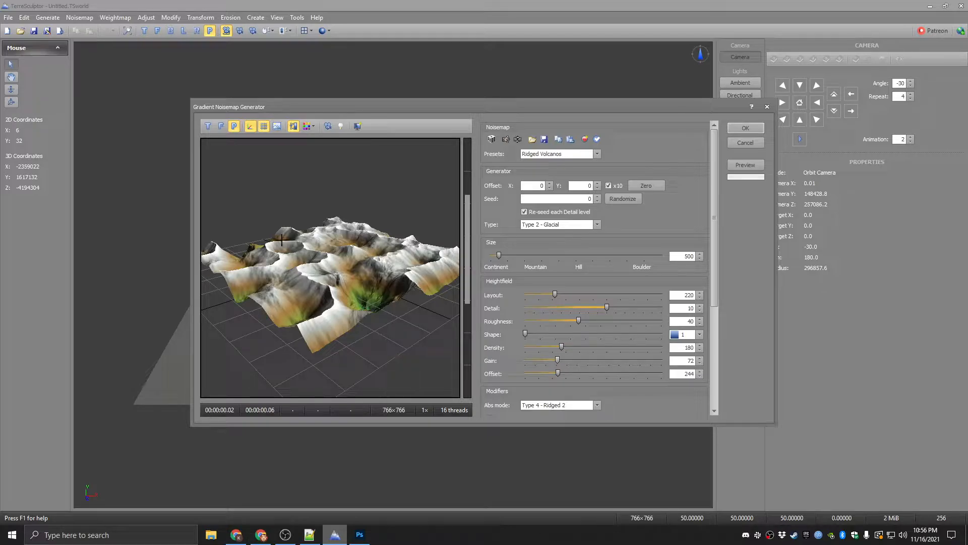
pyautogui.moveTo(500, 255)
pyautogui.mouseDown()
pyautogui.moveTo(513, 257)
pyautogui.moveTo(501, 258)
pyautogui.mouseUp()
pyautogui.moveTo(328, 283); pyautogui.dragTo(376, 282)
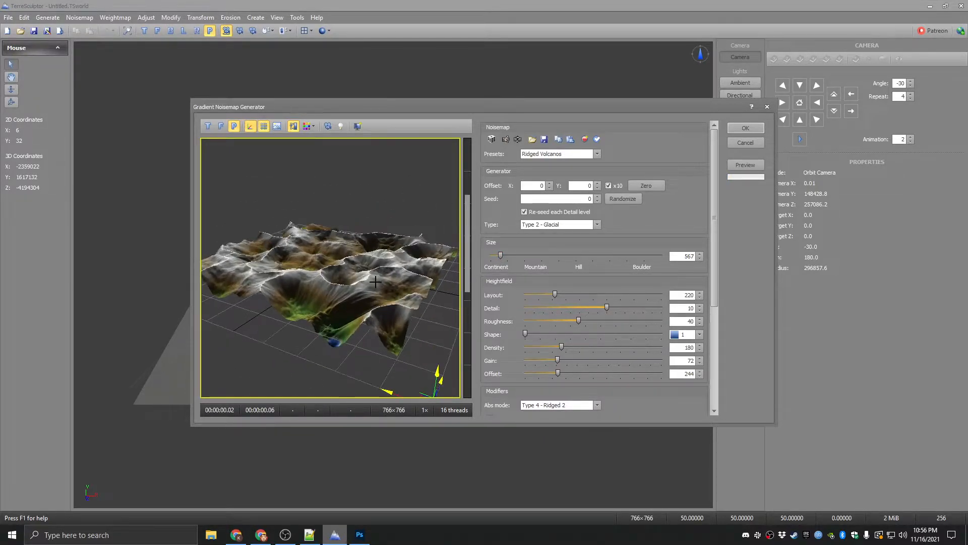
pyautogui.click(747, 128)
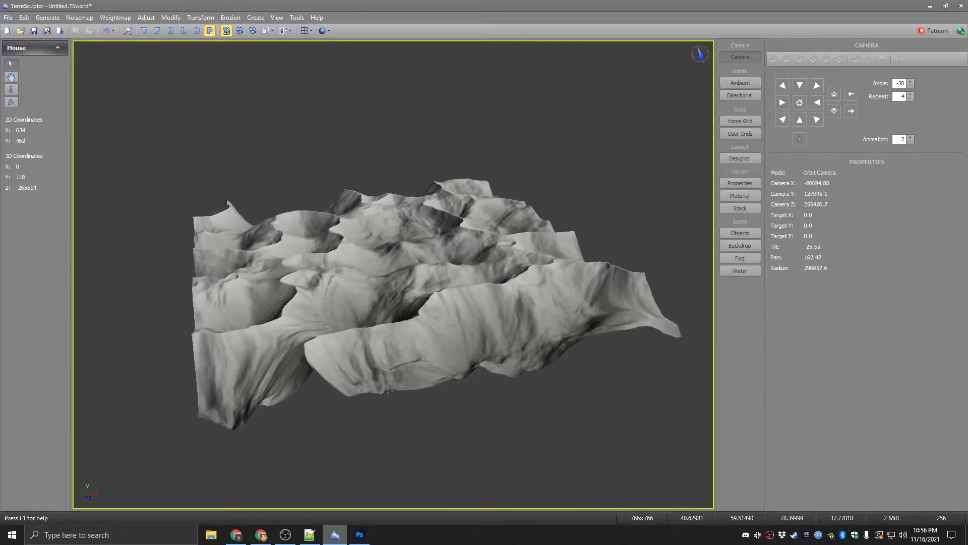
pyautogui.moveTo(393, 274); pyautogui.dragTo(166, 288, button='middle')
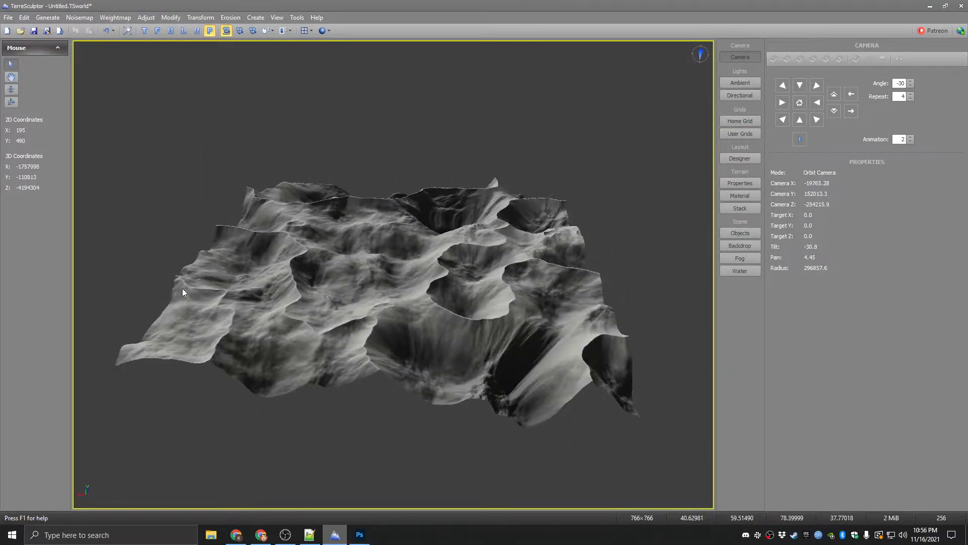
pyautogui.moveTo(395, 284); pyautogui.dragTo(420, 323, button='middle')
pyautogui.moveTo(356, 304); pyautogui.dragTo(423, 336, button='middle')
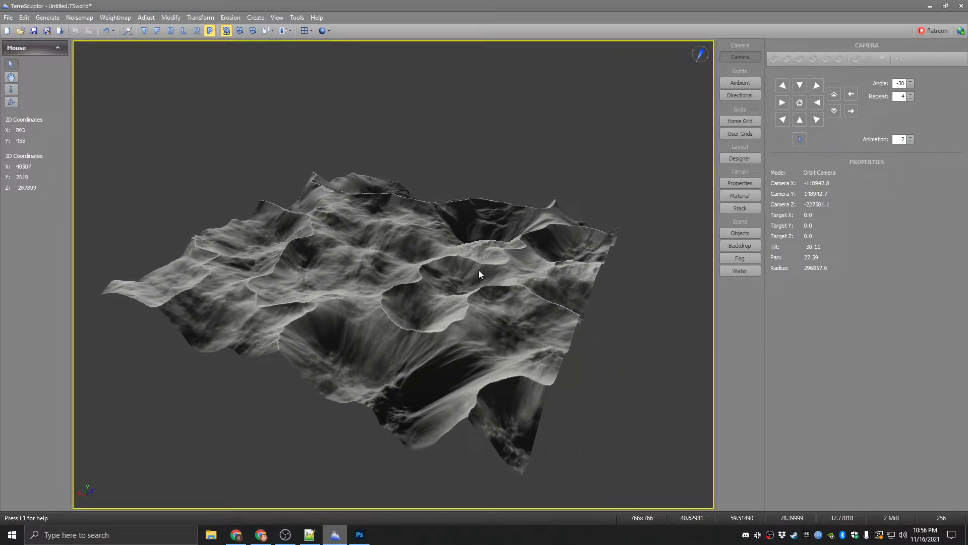
# - Export the ridged terrain to the LandscapeVideoAssets folder as ridges, a PNG image in 16-bit Grayscale format
pyautogui.click(8, 17)
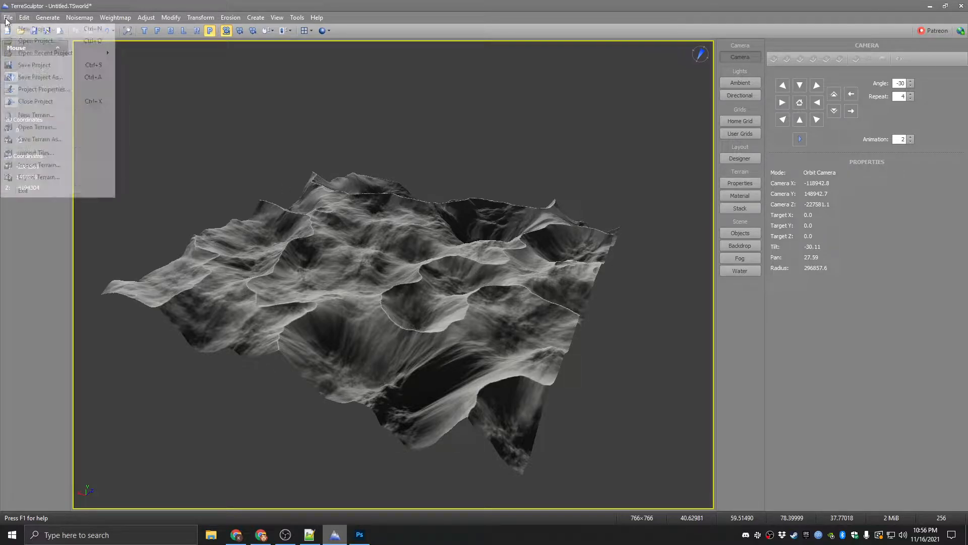
pyautogui.click(39, 179)
pyautogui.click(302, 268)
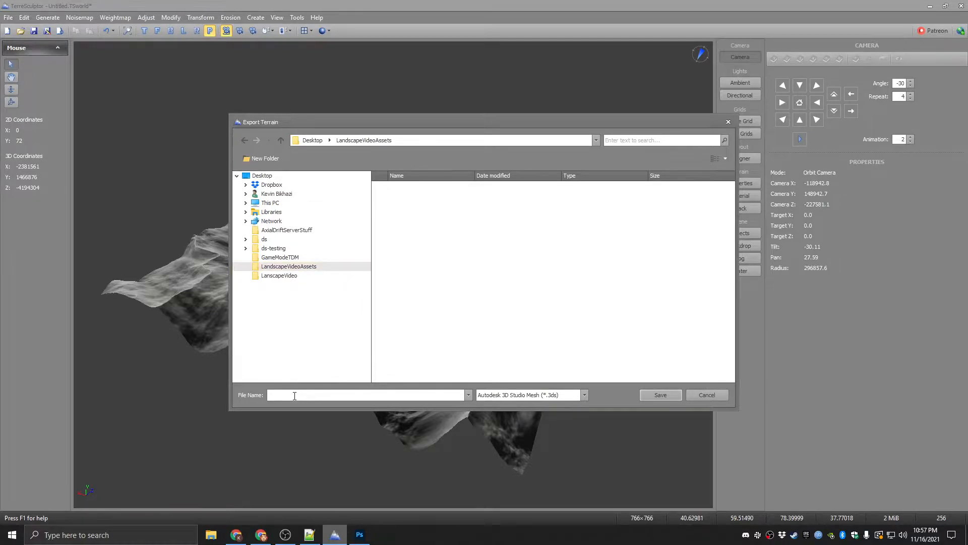
pyautogui.write('ridges')
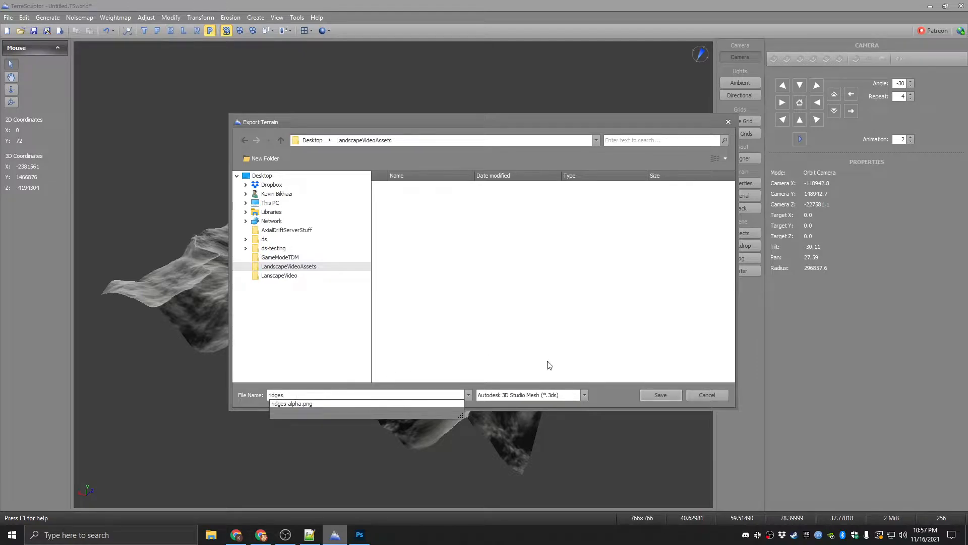
pyautogui.click(584, 395)
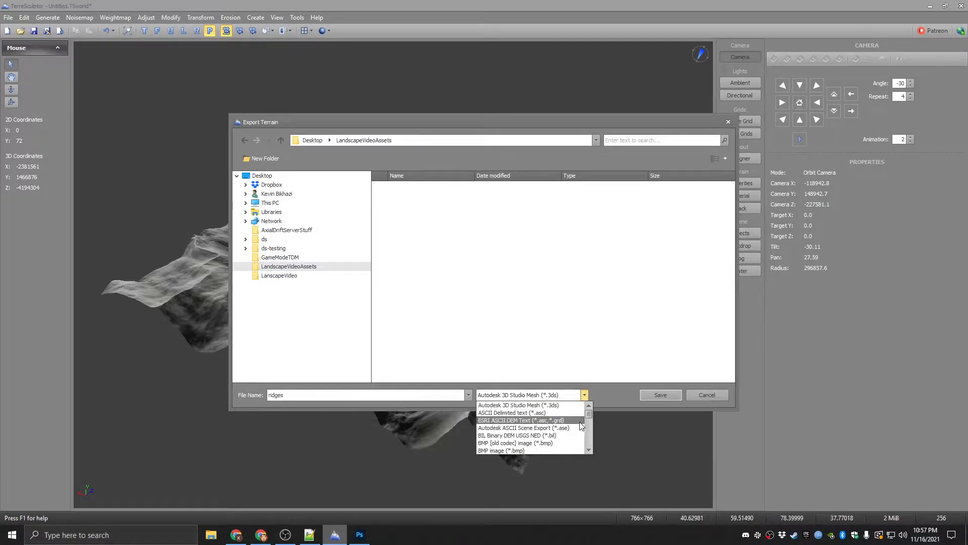
pyautogui.scroll(-3, 591, 419)
pyautogui.scroll(-5, 591, 420)
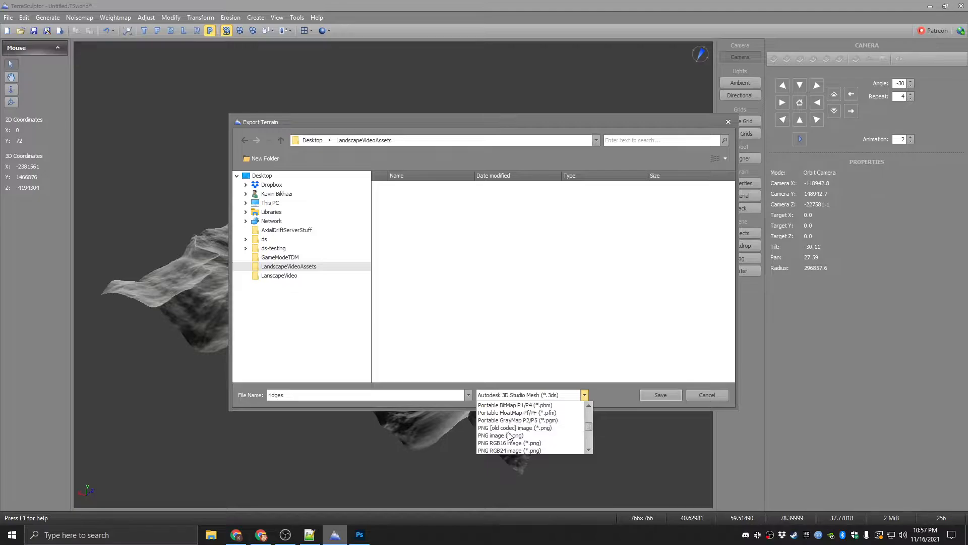
pyautogui.click(523, 435)
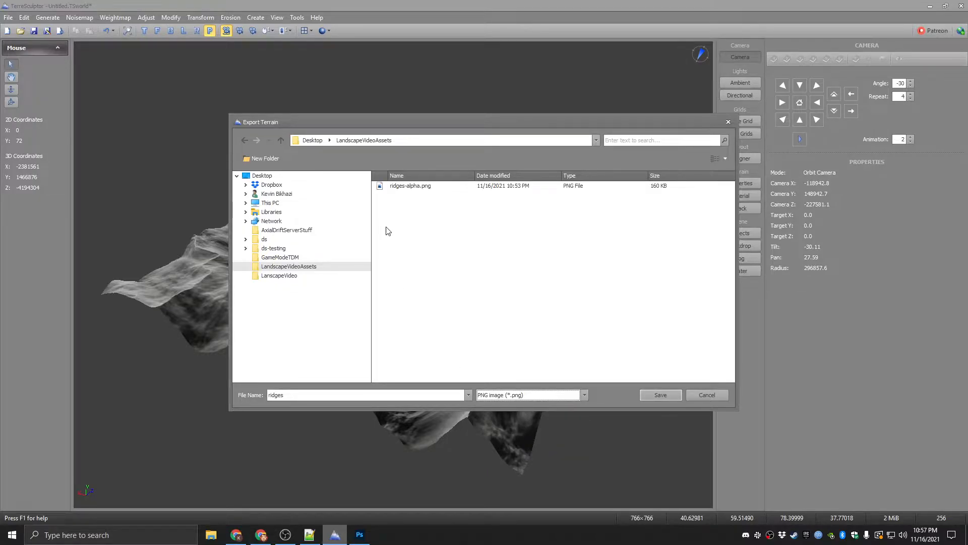
pyautogui.click(661, 395)
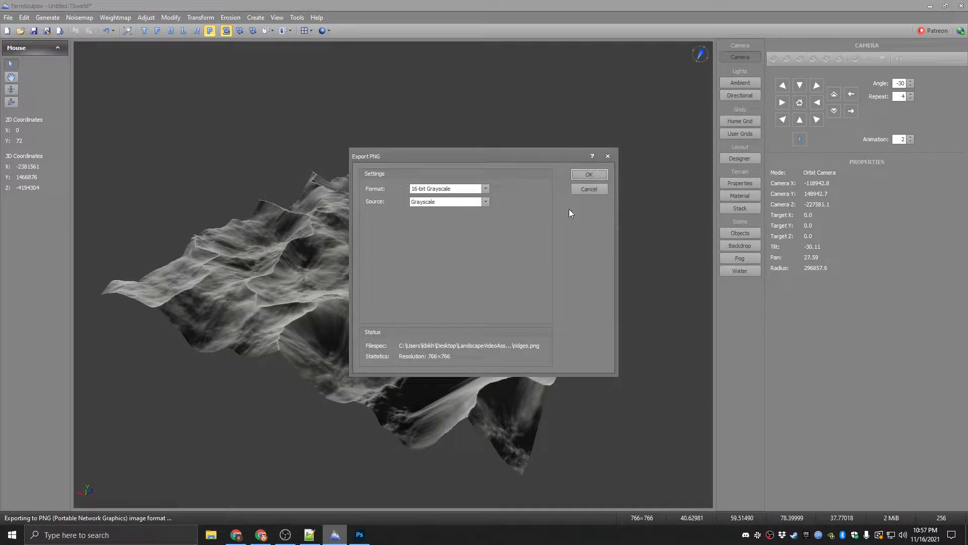
pyautogui.click(589, 174)
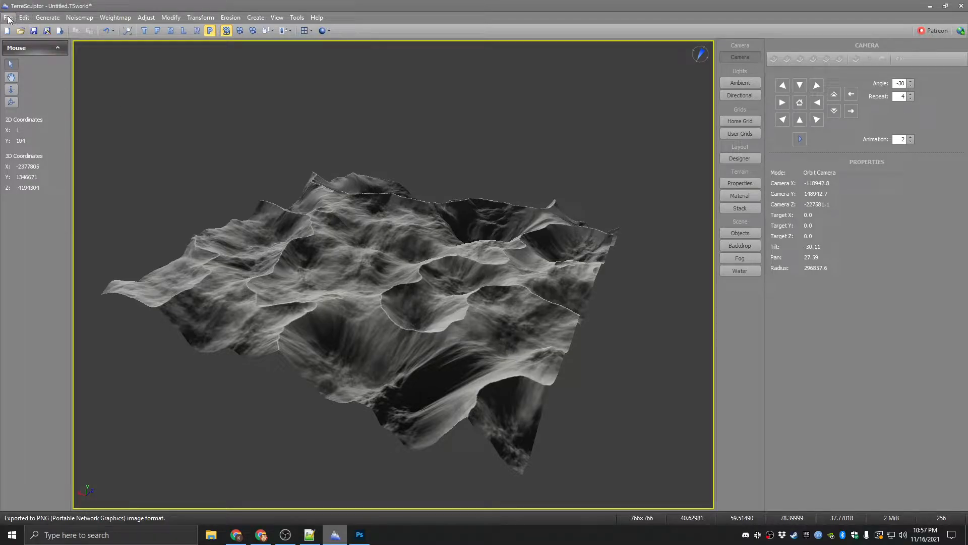
# - Reopen the recent landscapevideo.TSworld project without saving the current one, and inspect its base terrain
pyautogui.click(8, 18)
pyautogui.moveTo(64, 60)
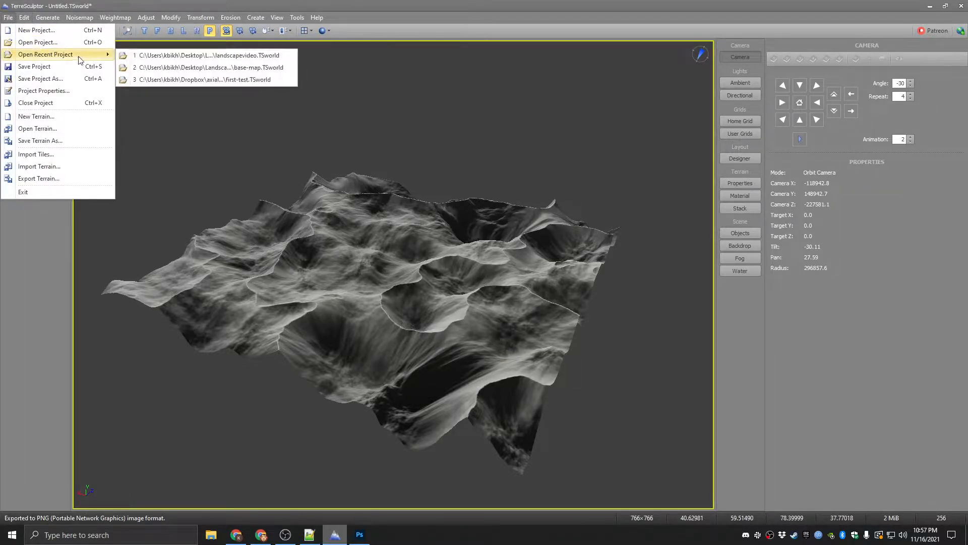
pyautogui.click(186, 58)
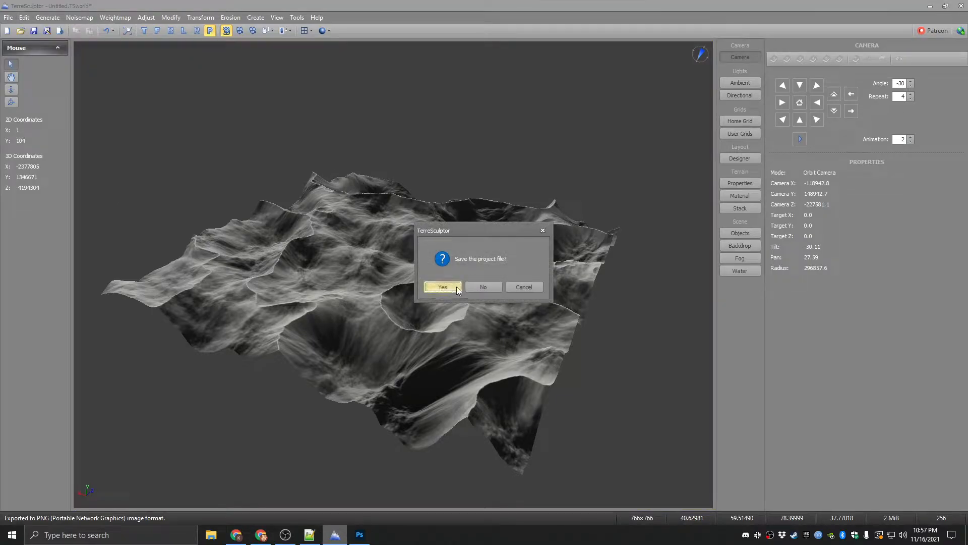
pyautogui.click(484, 287)
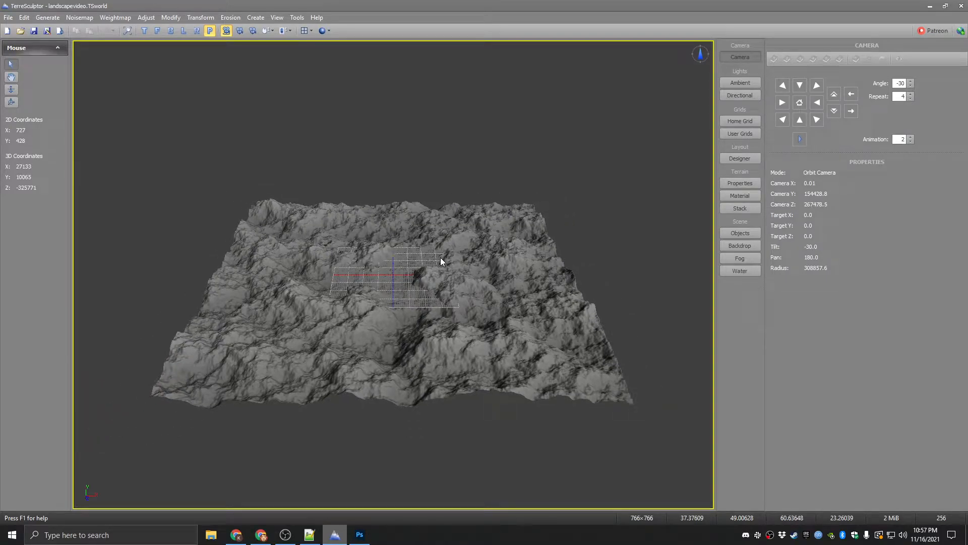
pyautogui.moveTo(399, 271); pyautogui.dragTo(368, 259, button='middle')
pyautogui.moveTo(531, 282); pyautogui.dragTo(449, 295, button='middle')
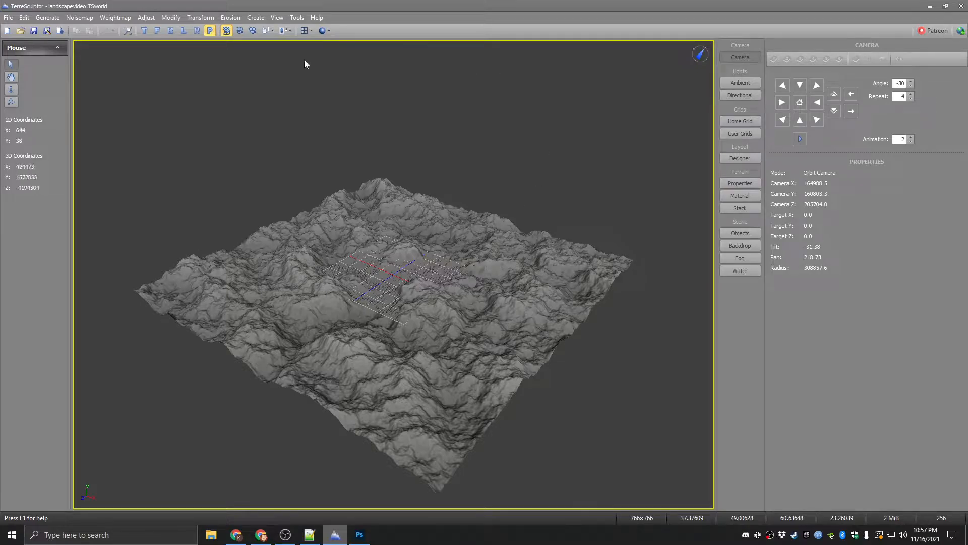
# - Start a Blend transform on the base terrain with External file as the blend source type
pyautogui.click(201, 18)
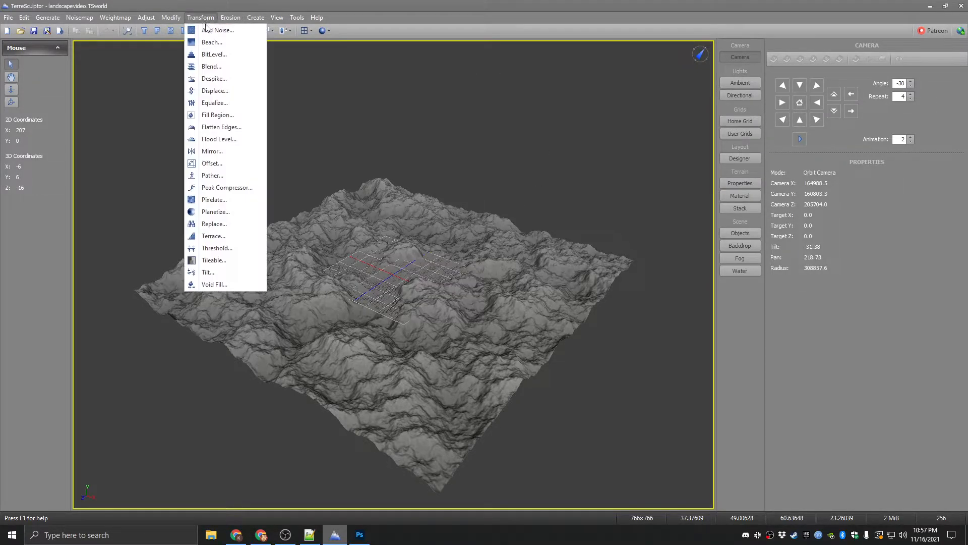
pyautogui.click(214, 69)
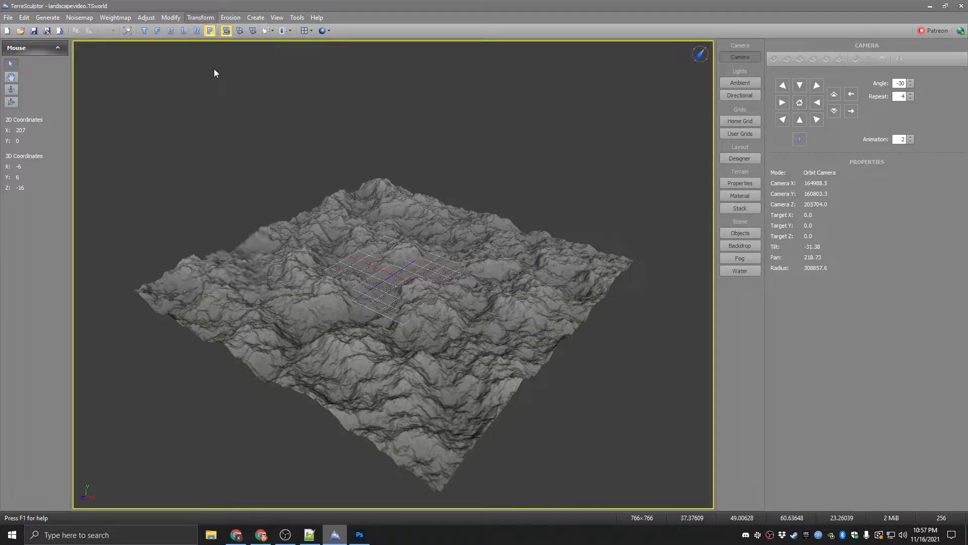
pyautogui.click(587, 141)
pyautogui.click(548, 156)
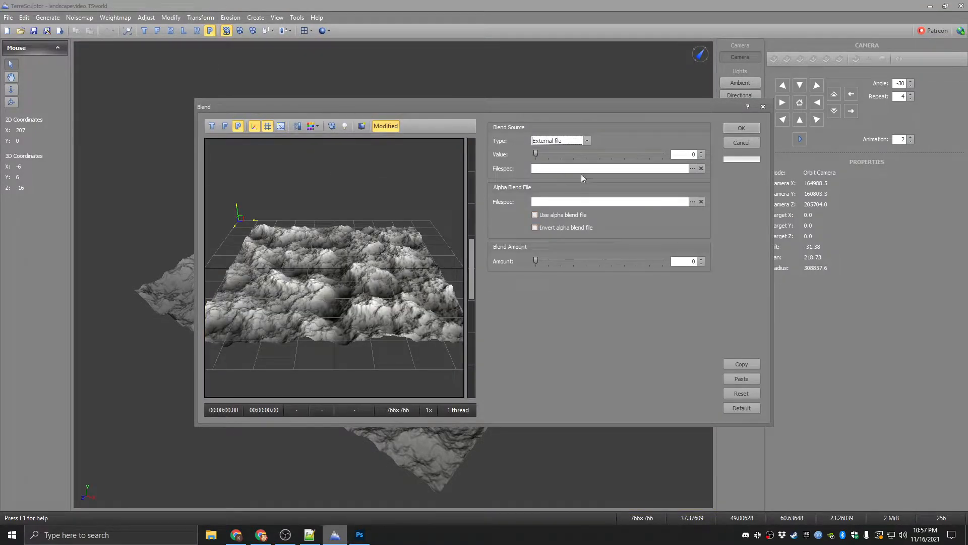
# - Load ridges.png from the LandscapeVideoAssets desktop folder as the blend source file
pyautogui.click(693, 168)
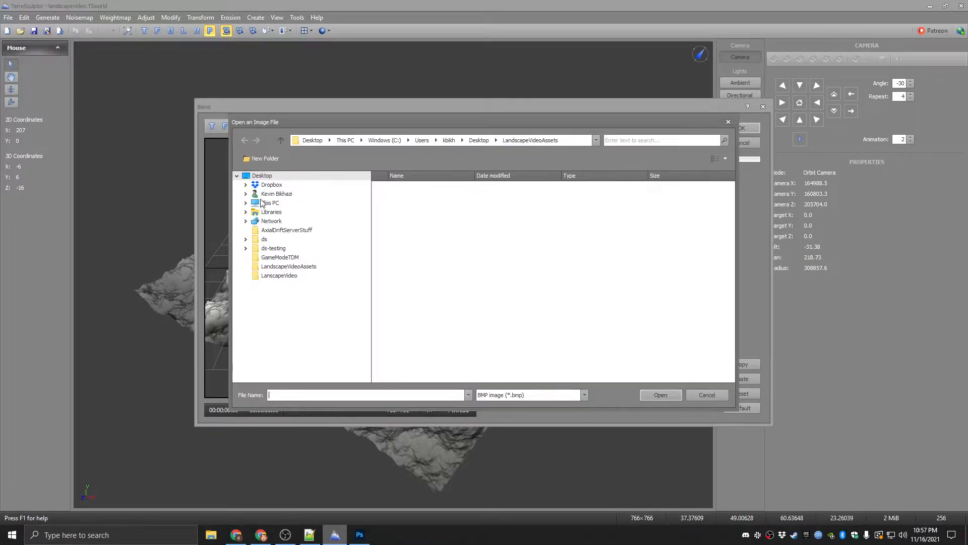
pyautogui.click(246, 203)
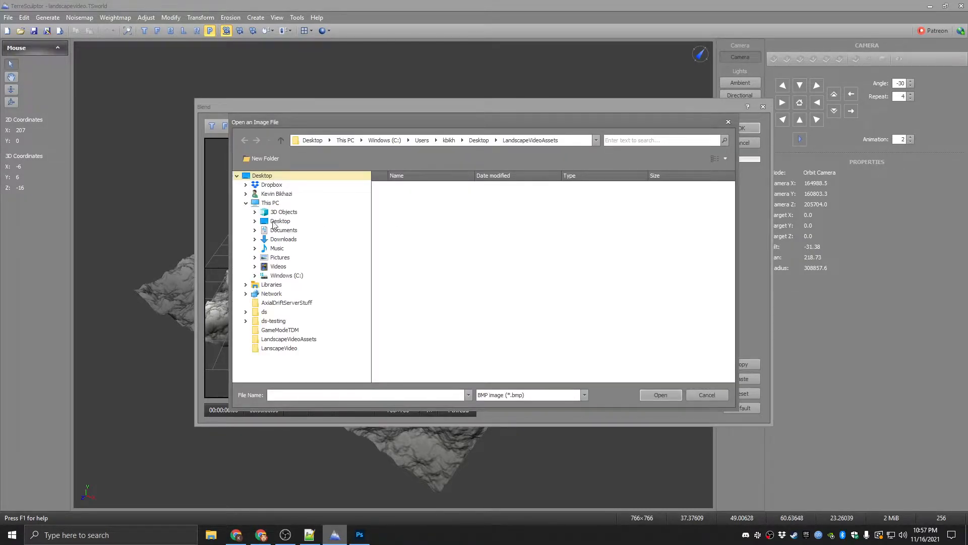
pyautogui.click(280, 222)
pyautogui.doubleClick(421, 186)
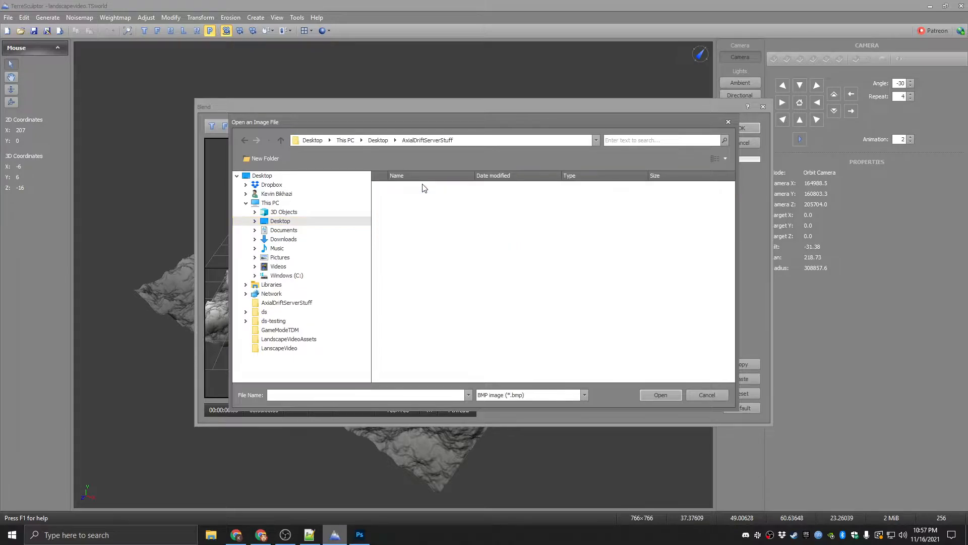
pyautogui.click(267, 223)
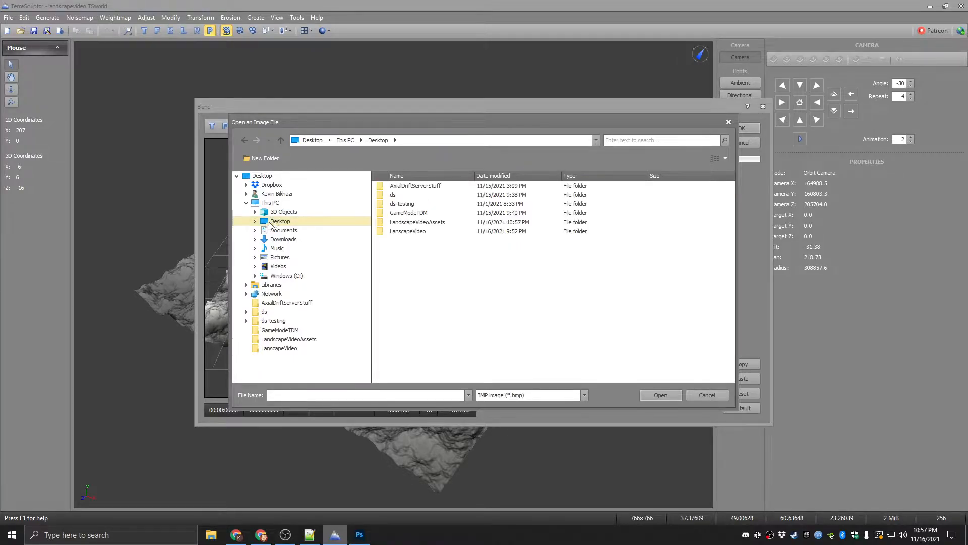
pyautogui.doubleClick(430, 228)
pyautogui.click(584, 395)
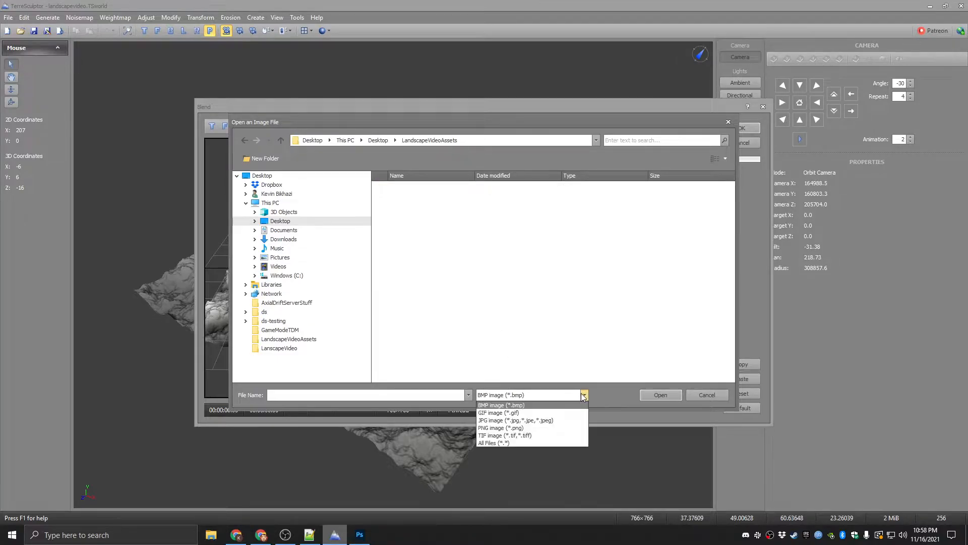
pyautogui.click(515, 428)
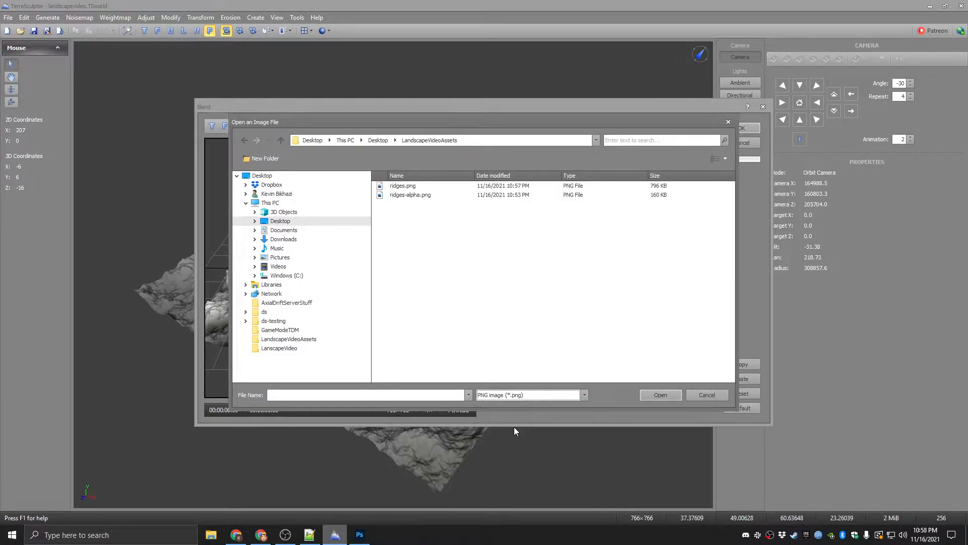
pyautogui.click(394, 186)
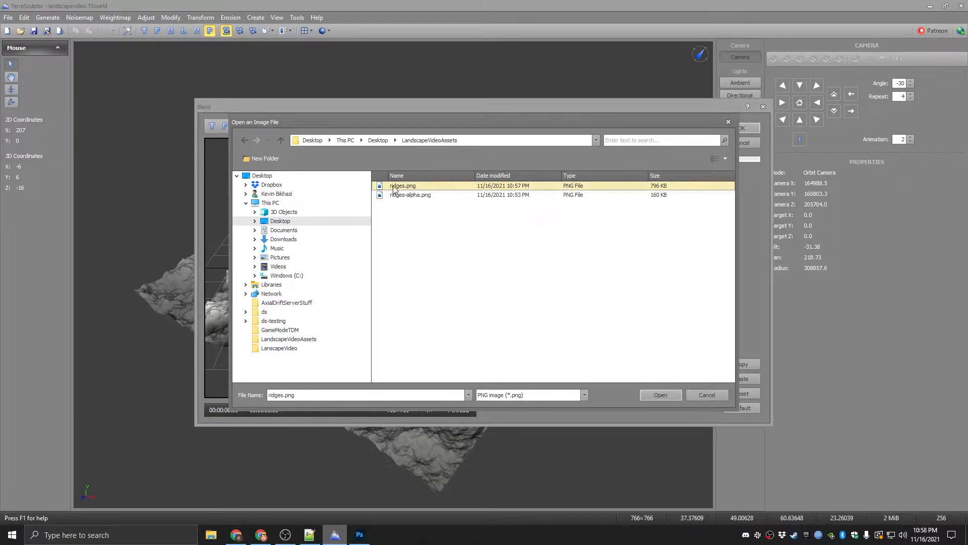
pyautogui.click(661, 395)
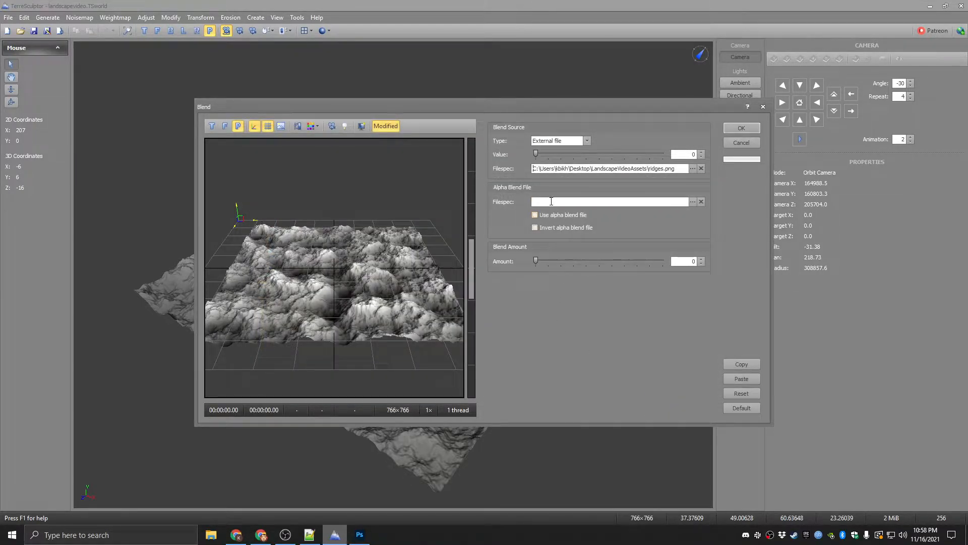
# - Load ridges-alpha.png as the alpha blend file and enable its use
pyautogui.click(692, 202)
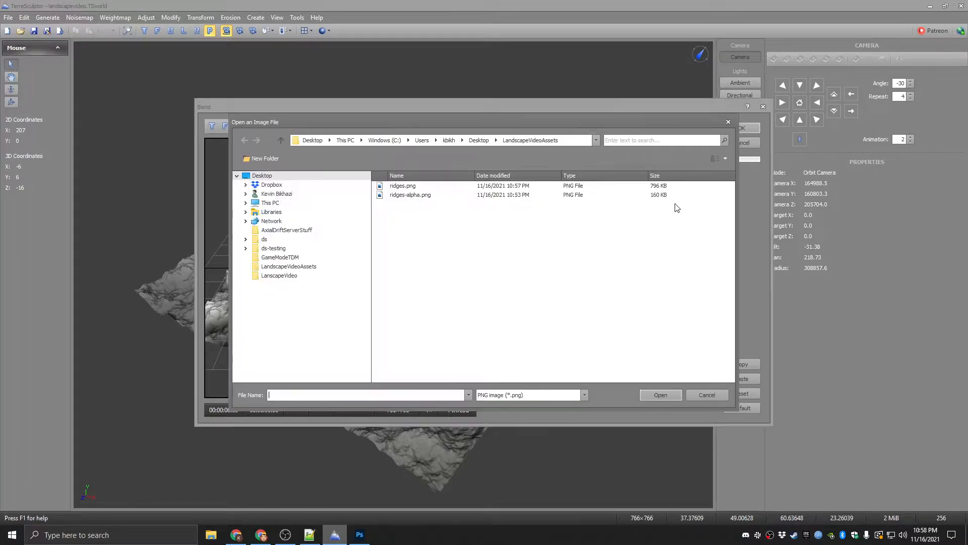
pyautogui.click(421, 196)
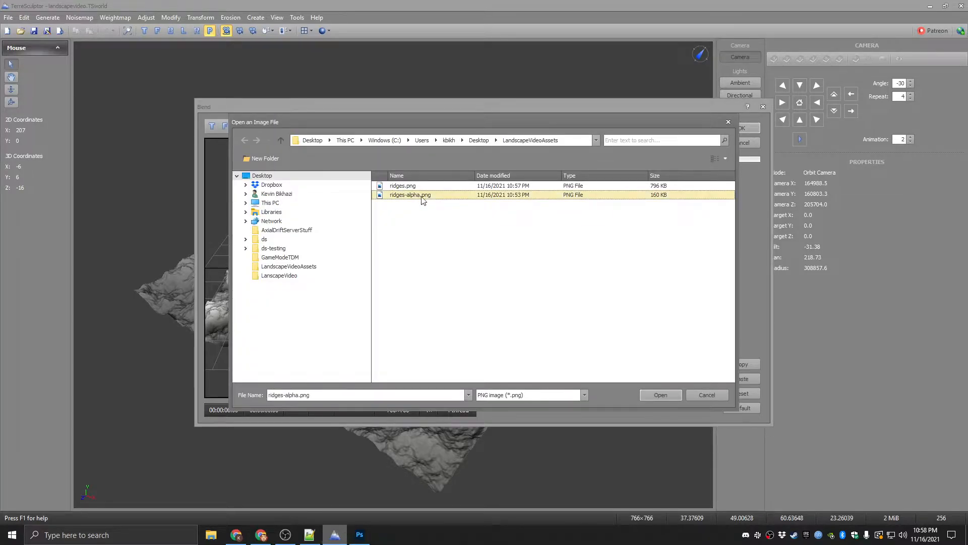
pyautogui.click(660, 395)
pyautogui.click(535, 215)
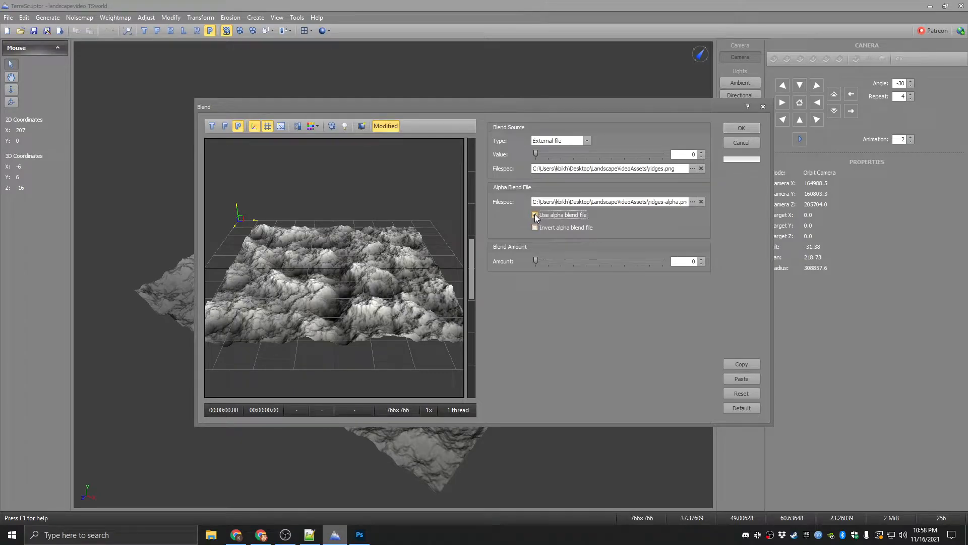
# - Set the blend Amount to 29 while checking the preview relief from several angles, and apply the blend
pyautogui.moveTo(372, 282); pyautogui.dragTo(339, 292)
pyautogui.scroll(5, 348, 291)
pyautogui.scroll(-8, 348, 291)
pyautogui.scroll(4, 340, 292)
pyautogui.scroll(-3, 341, 285)
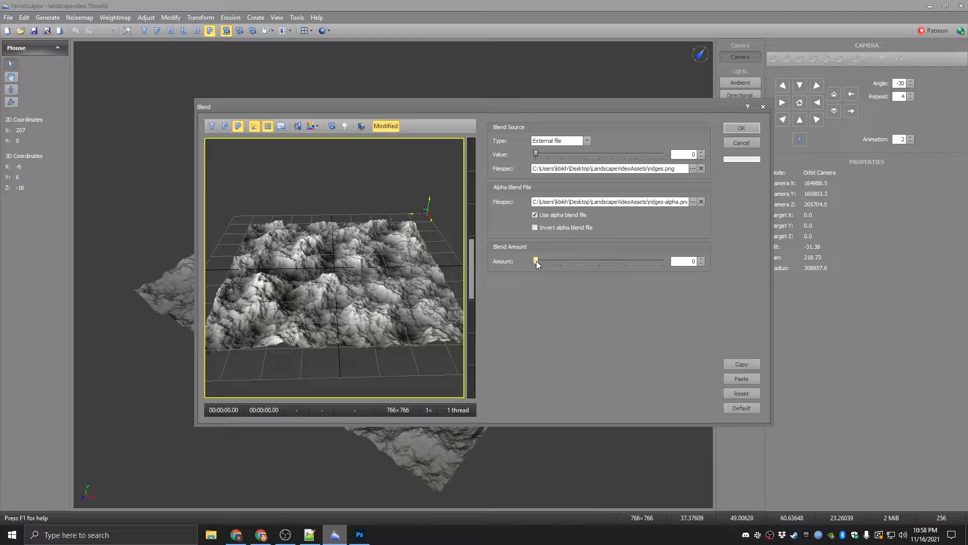
pyautogui.moveTo(537, 262); pyautogui.dragTo(577, 266)
pyautogui.moveTo(439, 280); pyautogui.dragTo(262, 258)
pyautogui.scroll(5, 414, 285)
pyautogui.moveTo(575, 262)
pyautogui.mouseDown()
pyautogui.moveTo(682, 267)
pyautogui.moveTo(518, 267)
pyautogui.moveTo(578, 265)
pyautogui.mouseUp()
pyautogui.moveTo(372, 323); pyautogui.dragTo(426, 302)
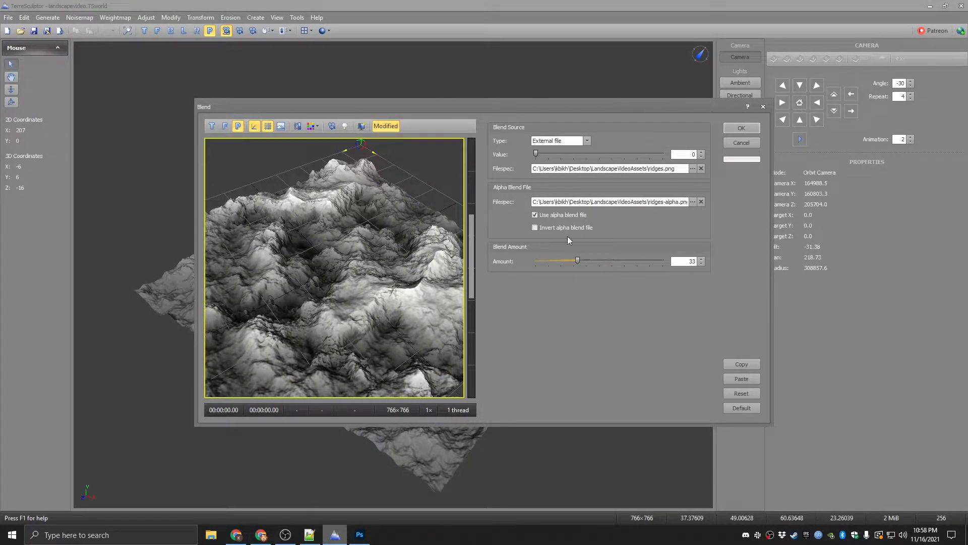
pyautogui.moveTo(573, 262)
pyautogui.mouseDown()
pyautogui.moveTo(501, 262)
pyautogui.moveTo(574, 261)
pyautogui.mouseUp()
pyautogui.moveTo(393, 310); pyautogui.dragTo(347, 270)
pyautogui.click(745, 127)
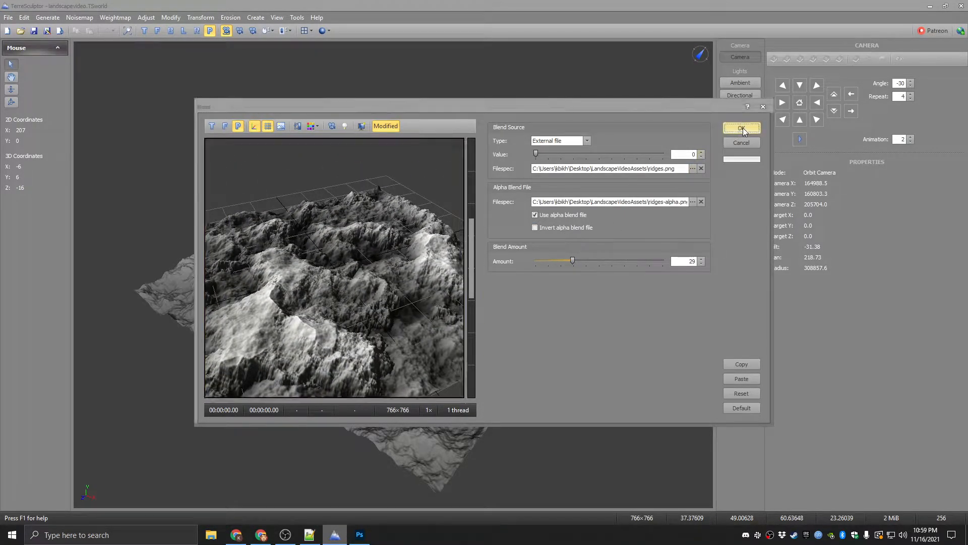
# - Examine the blended terrain from several angles and distances to judge how the ridges merge into the base relief
pyautogui.moveTo(559, 222); pyautogui.dragTo(527, 238)
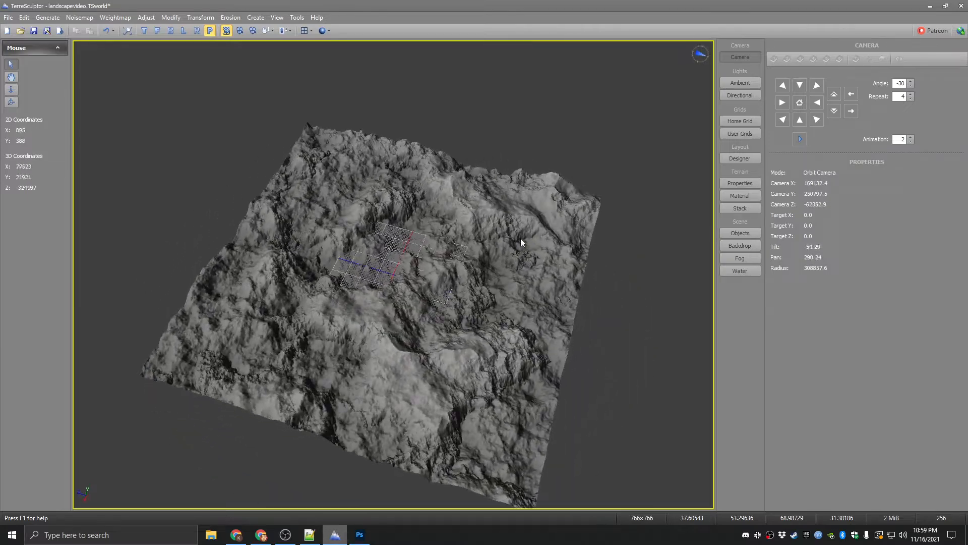
pyautogui.scroll(10, 434, 312)
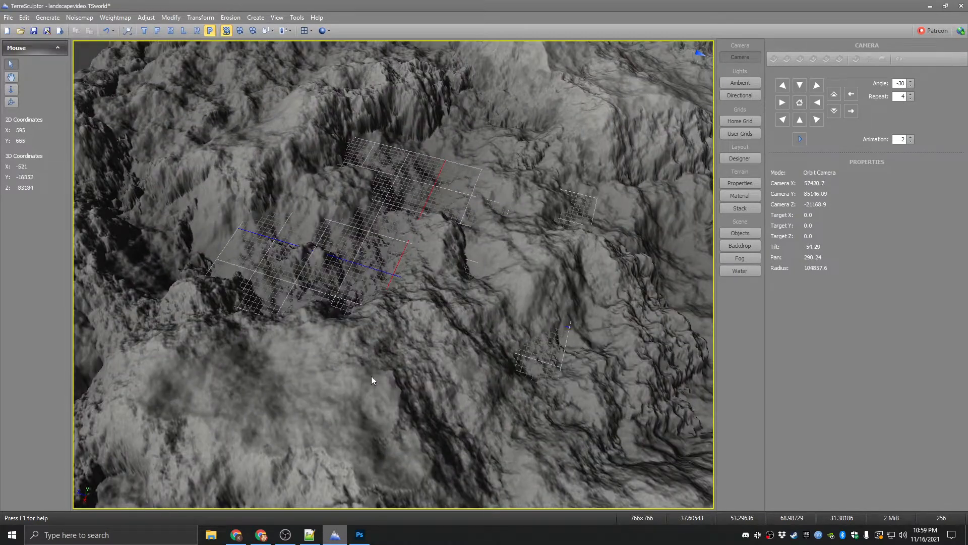
pyautogui.moveTo(373, 380); pyautogui.dragTo(316, 413)
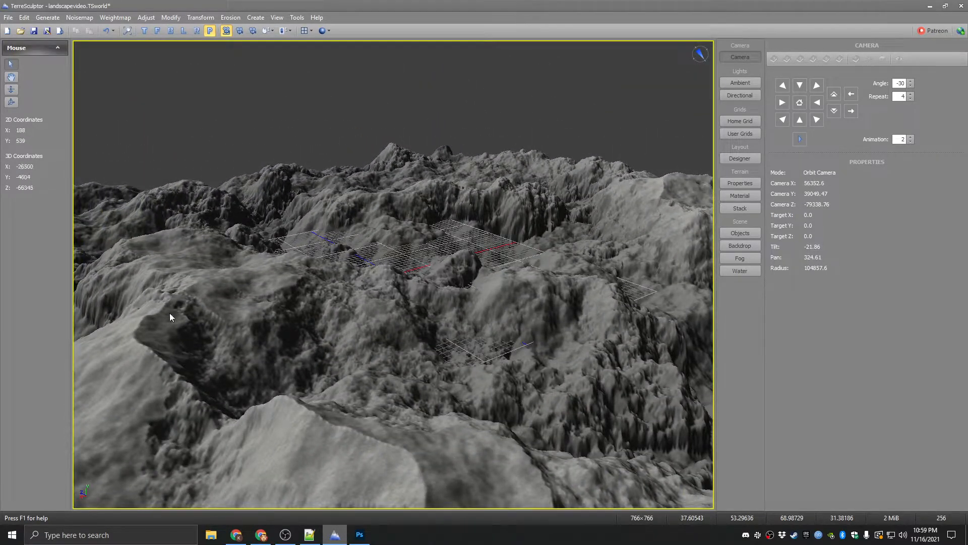
pyautogui.moveTo(522, 196); pyautogui.dragTo(480, 215)
pyautogui.scroll(-5, 481, 222)
pyautogui.moveTo(575, 290); pyautogui.dragTo(503, 295)
pyautogui.scroll(-2, 382, 287)
pyautogui.moveTo(384, 303); pyautogui.dragTo(530, 291)
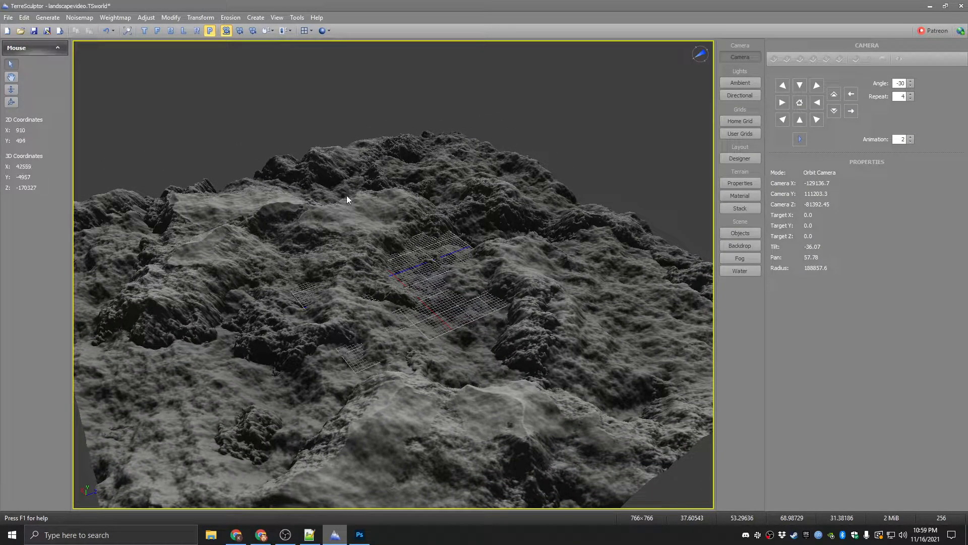
pyautogui.scroll(-2, 310, 242)
pyautogui.moveTo(309, 241); pyautogui.dragTo(283, 243)
pyautogui.moveTo(393, 275); pyautogui.dragTo(379, 246)
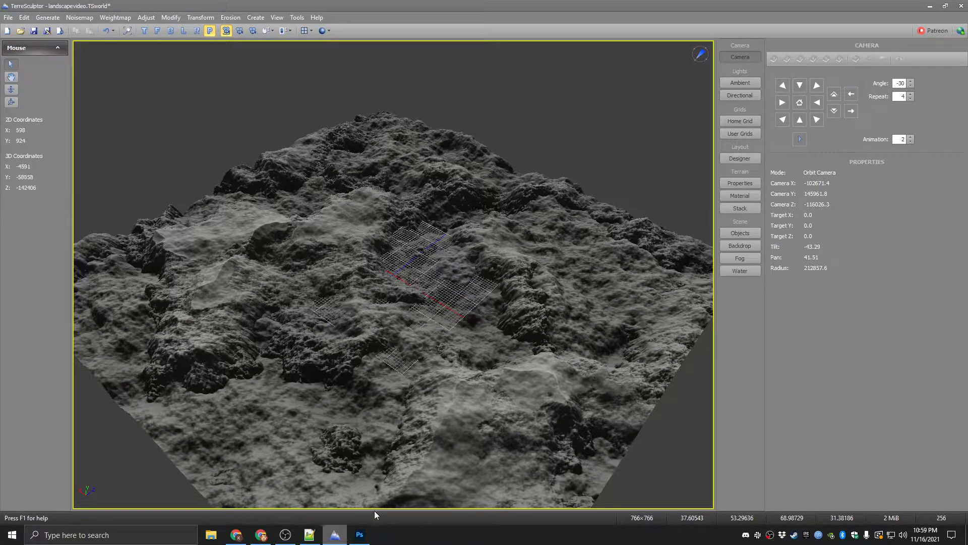
# - Switch to Photoshop to check the cloud alpha mask, then return to TerreSculptor and compare it with the ridged areas of the terrain
pyautogui.click(359, 535)
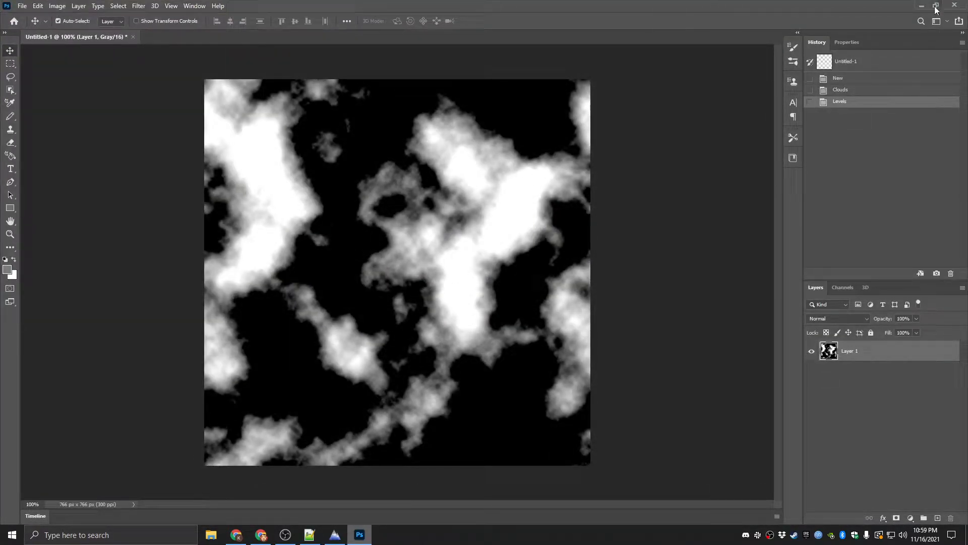
pyautogui.click(922, 5)
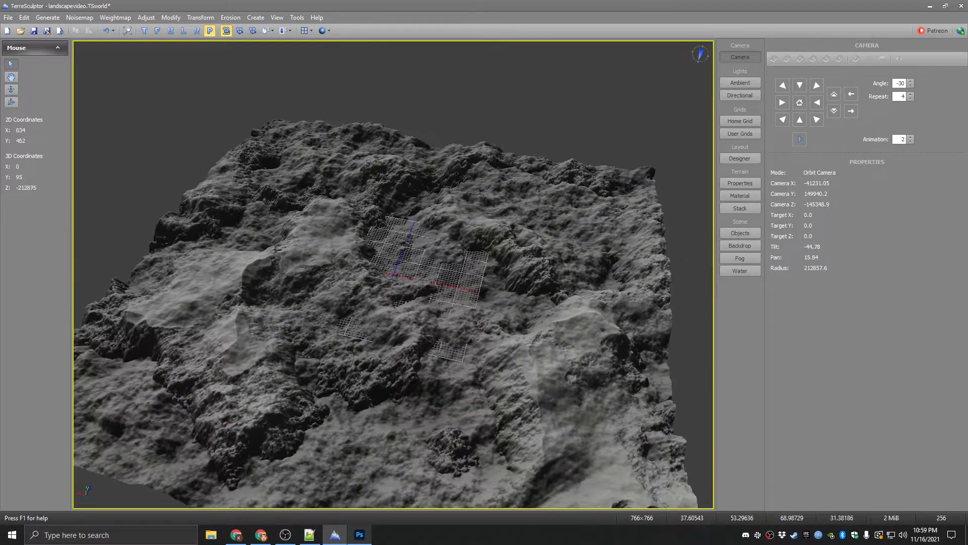
pyautogui.moveTo(473, 238); pyautogui.dragTo(393, 243)
pyautogui.moveTo(393, 278); pyautogui.dragTo(495, 214)
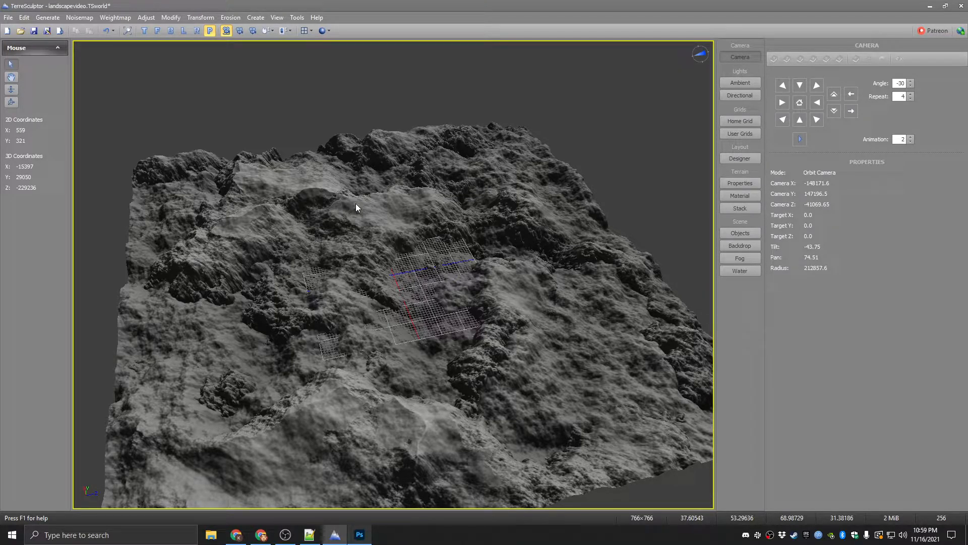
pyautogui.moveTo(356, 204); pyautogui.dragTo(389, 178, button='middle')
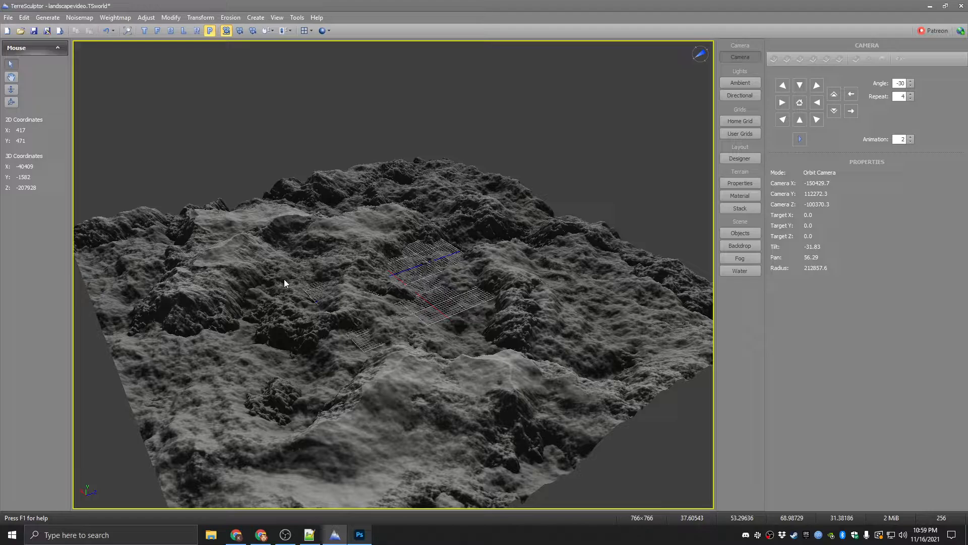
# - Save the landscapevideo project with the blended terrain
pyautogui.click(8, 17)
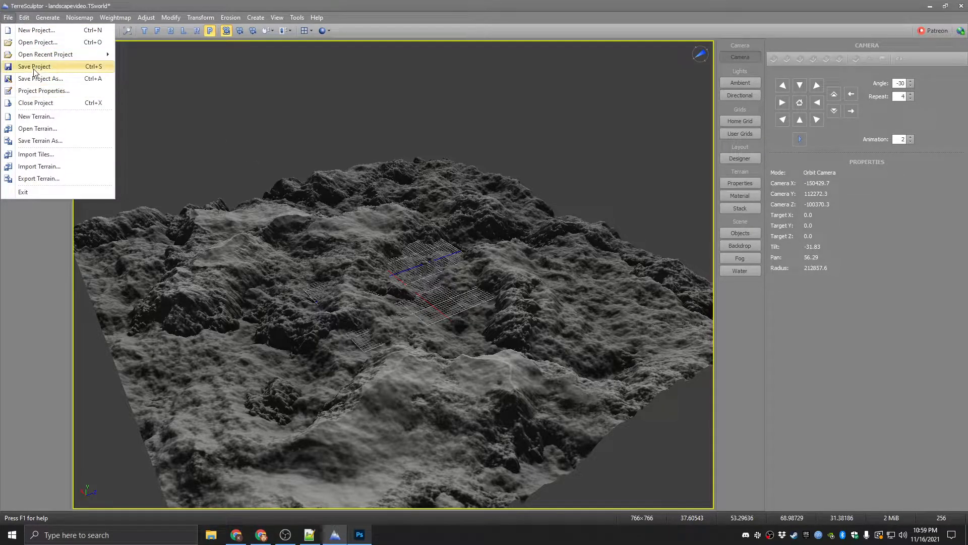
pyautogui.click(33, 66)
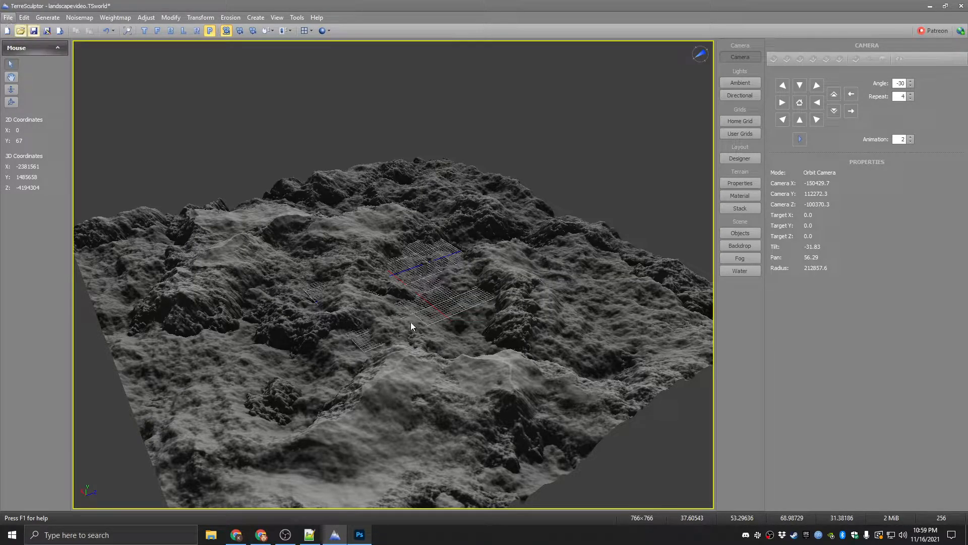
pyautogui.moveTo(398, 331); pyautogui.dragTo(374, 370, button='middle')
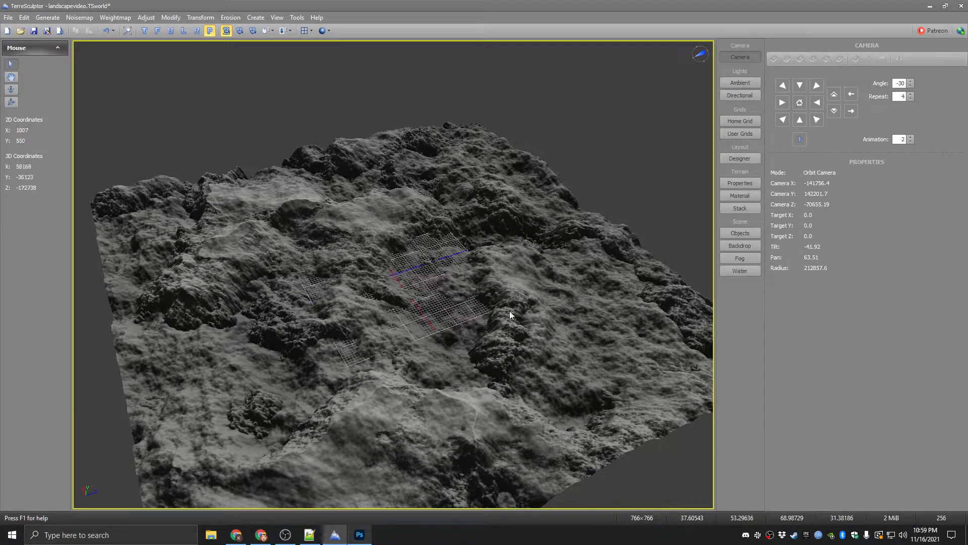
# - Create a new terrain with width 766 and length 766, agreeing to save the current project file
pyautogui.click(8, 17)
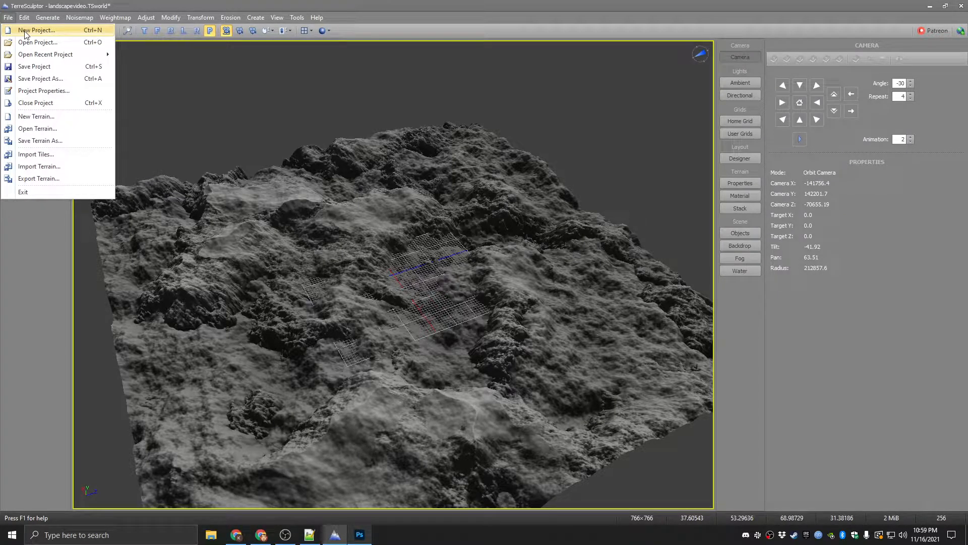
pyautogui.click(35, 116)
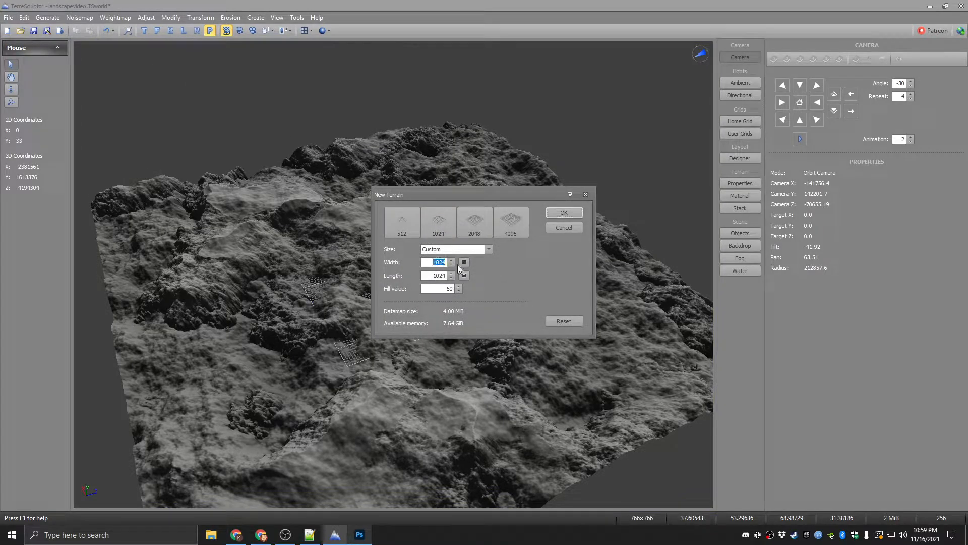
pyautogui.write('766')
pyautogui.moveTo(435, 275); pyautogui.dragTo(467, 275)
pyautogui.write('766')
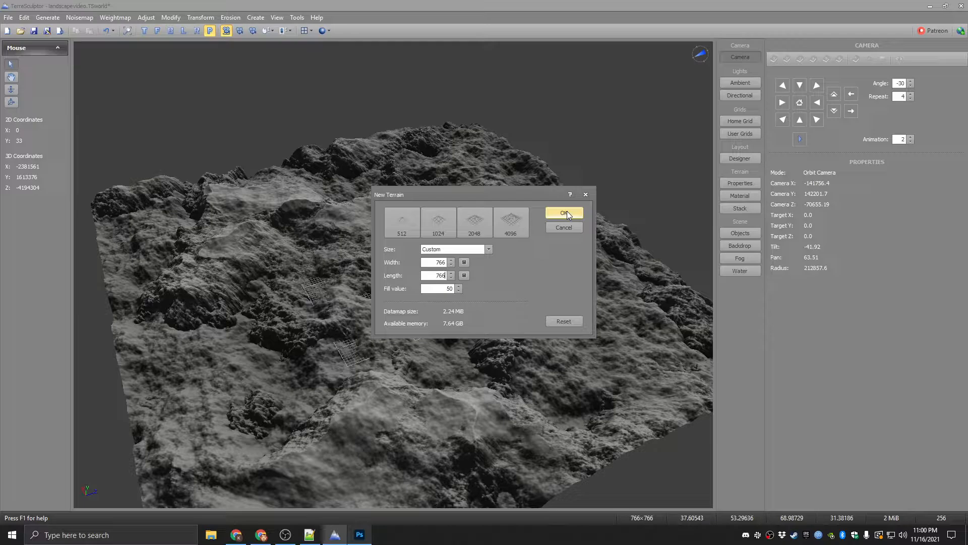
pyautogui.click(565, 213)
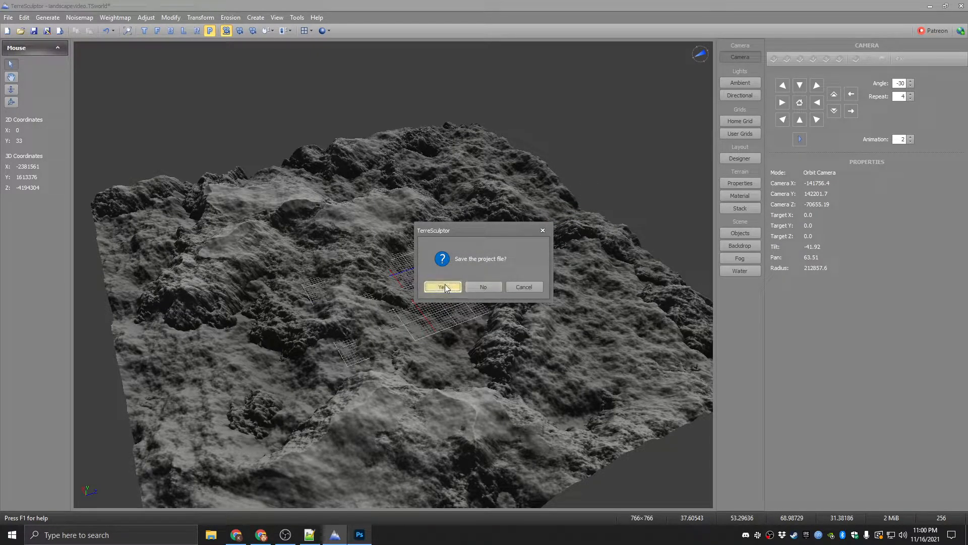
pyautogui.click(444, 286)
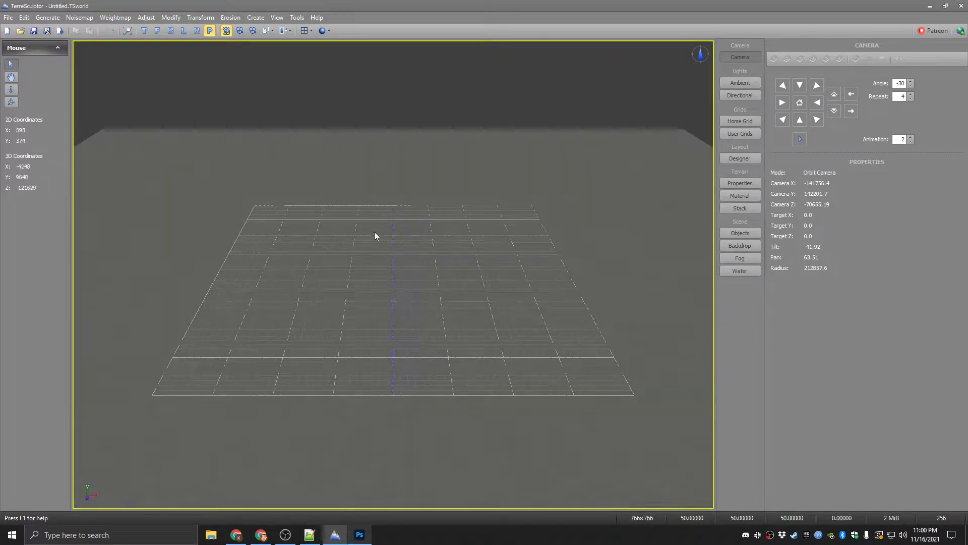
# - Generate a Perlin noisemap from the Rivers preset with Gain set to 46 on the flat terrain
pyautogui.scroll(-2, 386, 242)
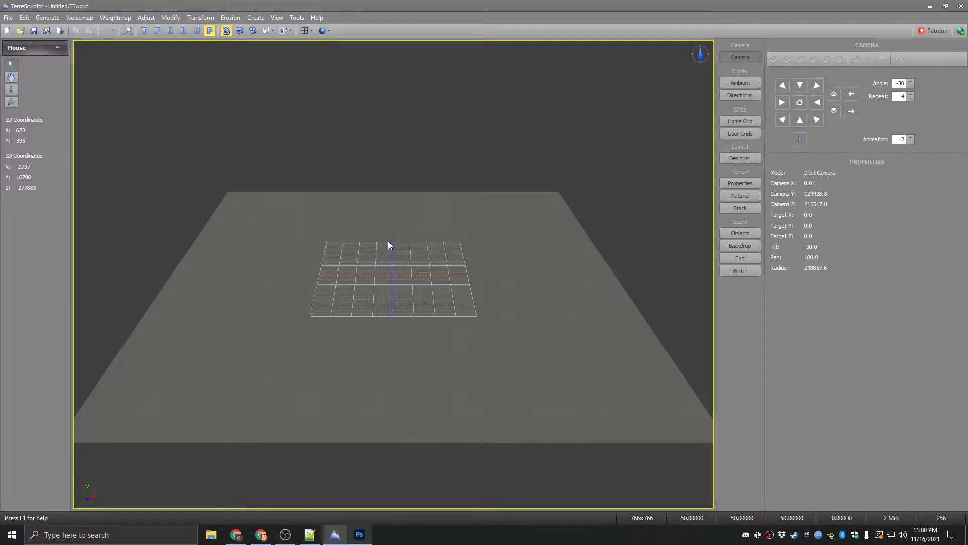
pyautogui.click(75, 18)
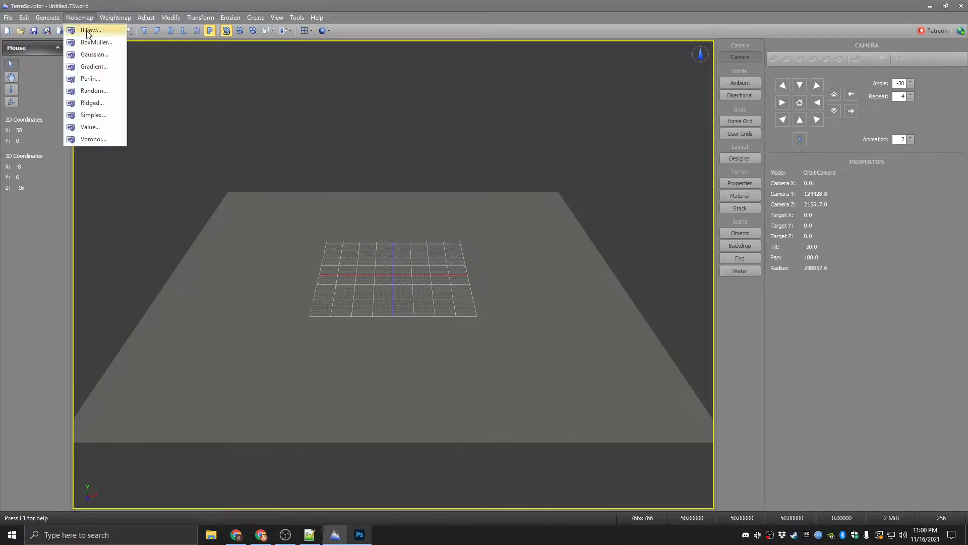
pyautogui.click(90, 79)
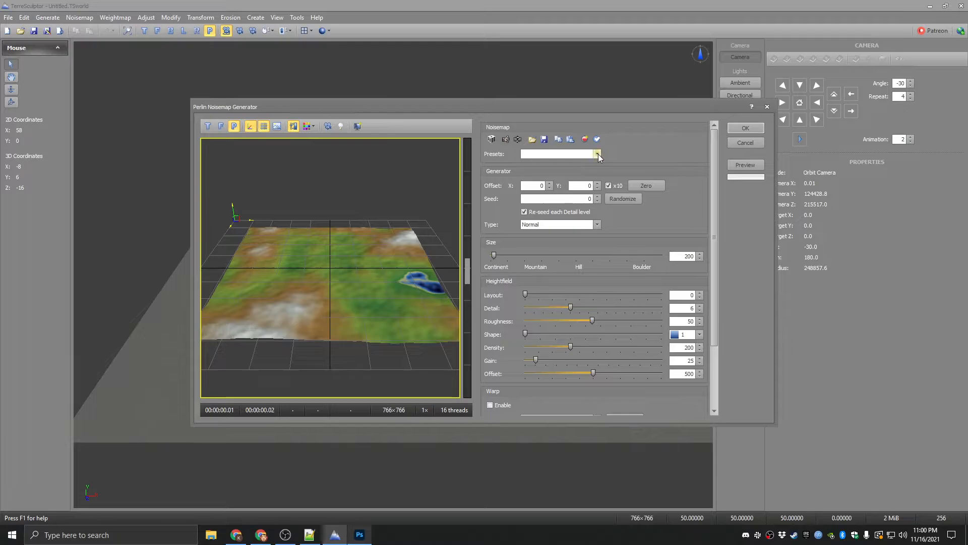
pyautogui.click(597, 154)
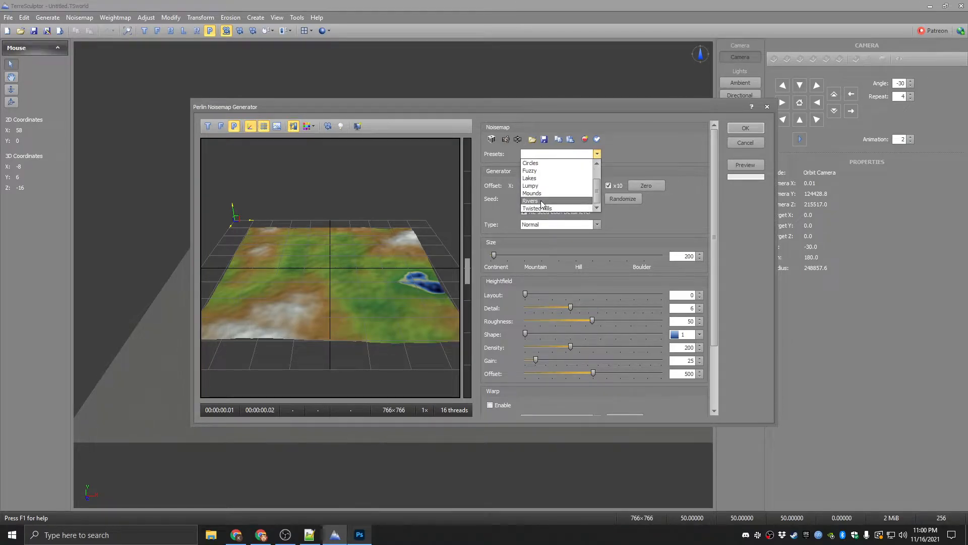
pyautogui.click(530, 200)
pyautogui.moveTo(314, 241); pyautogui.dragTo(365, 246)
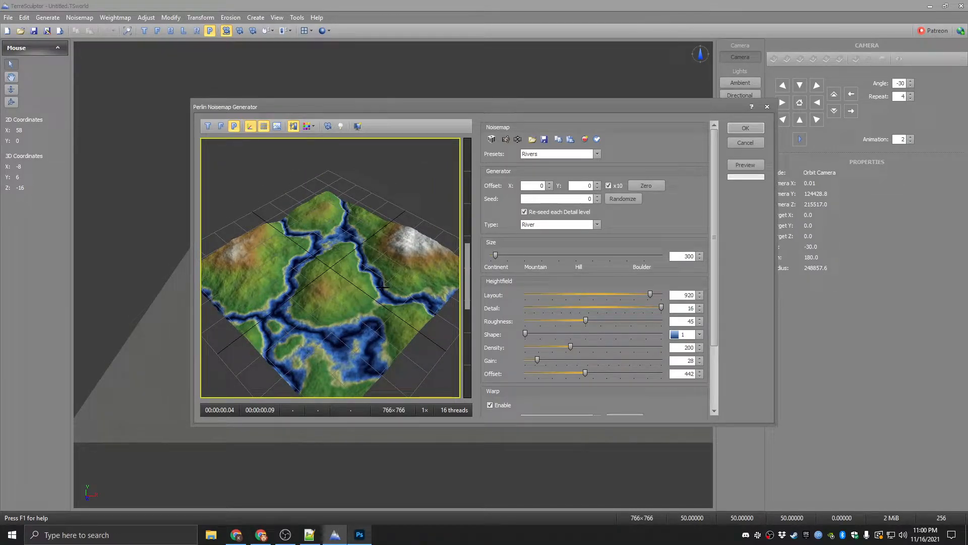
pyautogui.moveTo(545, 360); pyautogui.dragTo(545, 361)
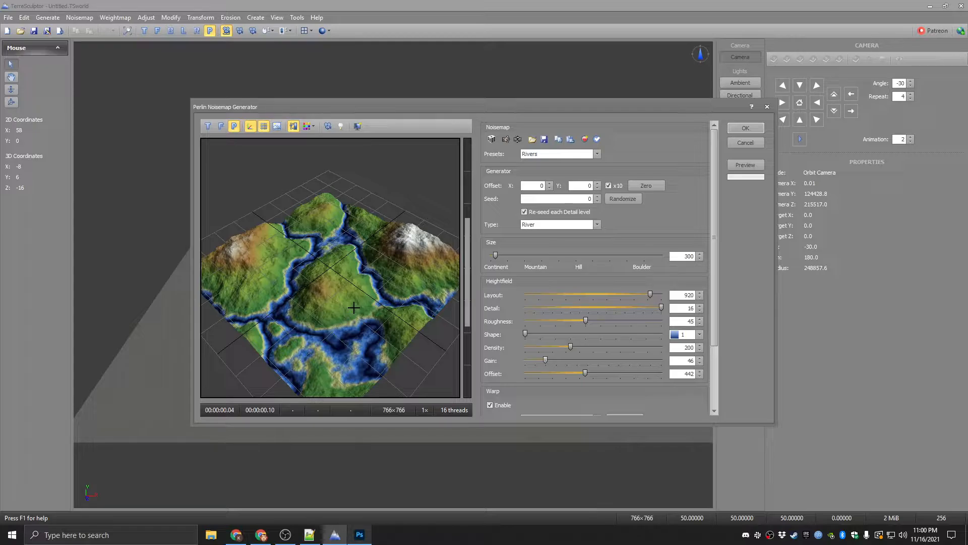
pyautogui.click(745, 128)
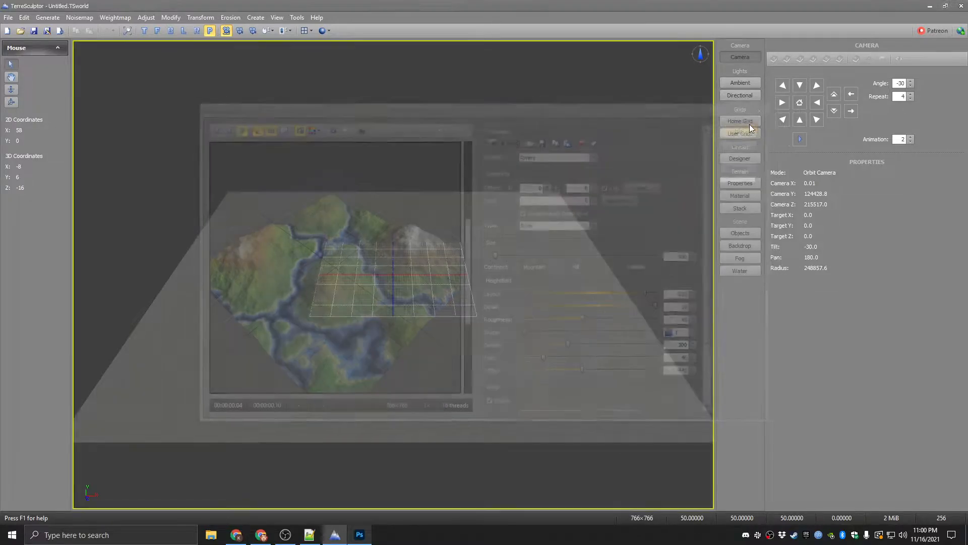
# - Set up an Altitude weightmap that isolates the river channels, with Low 31.9 and Falloff 4.2
pyautogui.moveTo(393, 275); pyautogui.dragTo(189, 316, button='middle')
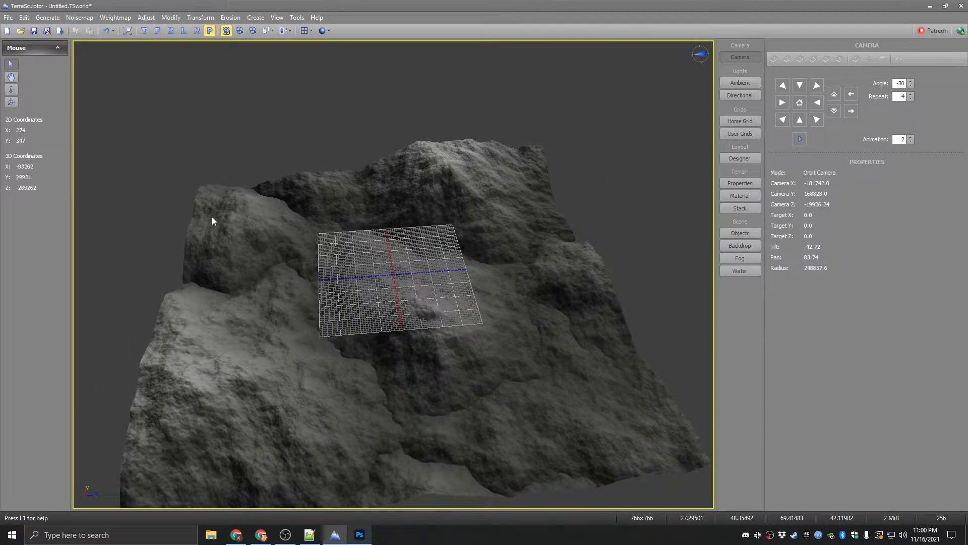
pyautogui.click(113, 19)
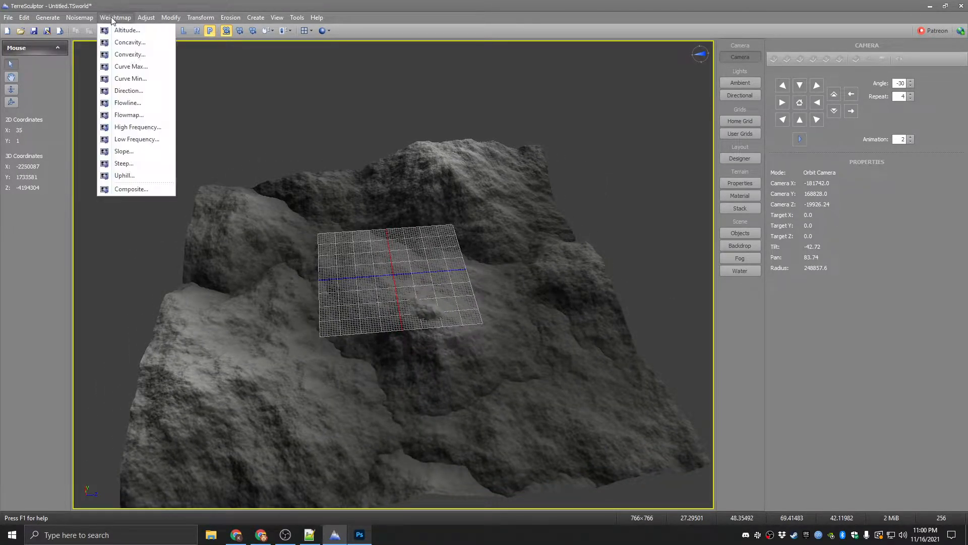
pyautogui.click(129, 31)
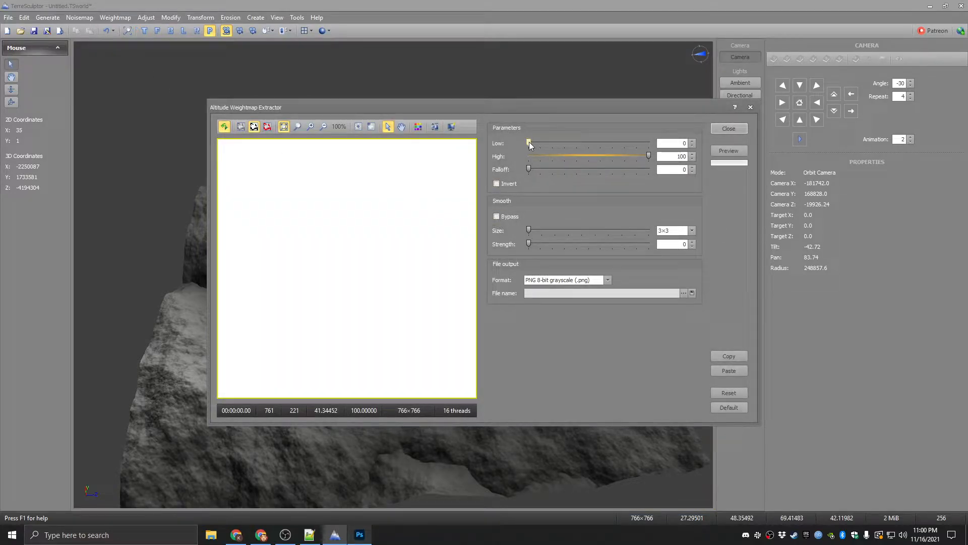
pyautogui.moveTo(529, 143); pyautogui.dragTo(574, 143)
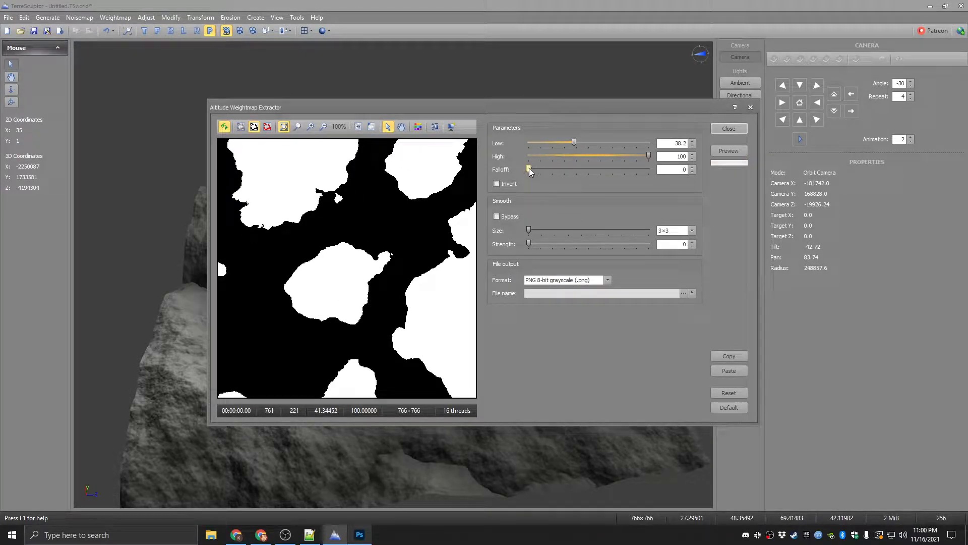
pyautogui.moveTo(530, 169)
pyautogui.mouseDown()
pyautogui.moveTo(561, 168)
pyautogui.moveTo(546, 169)
pyautogui.moveTo(581, 141)
pyautogui.moveTo(562, 143)
pyautogui.moveTo(533, 170)
pyautogui.mouseUp()
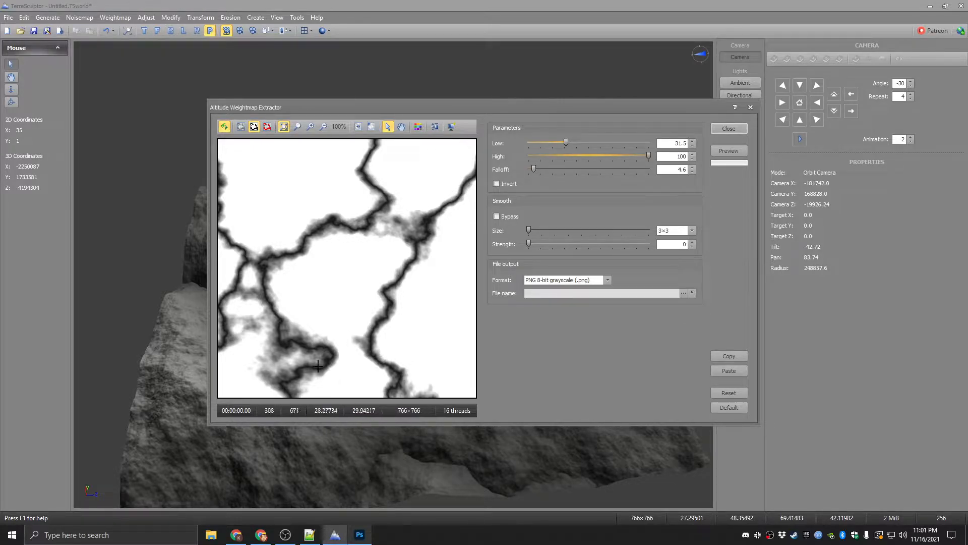
pyautogui.moveTo(533, 168); pyautogui.dragTo(568, 146)
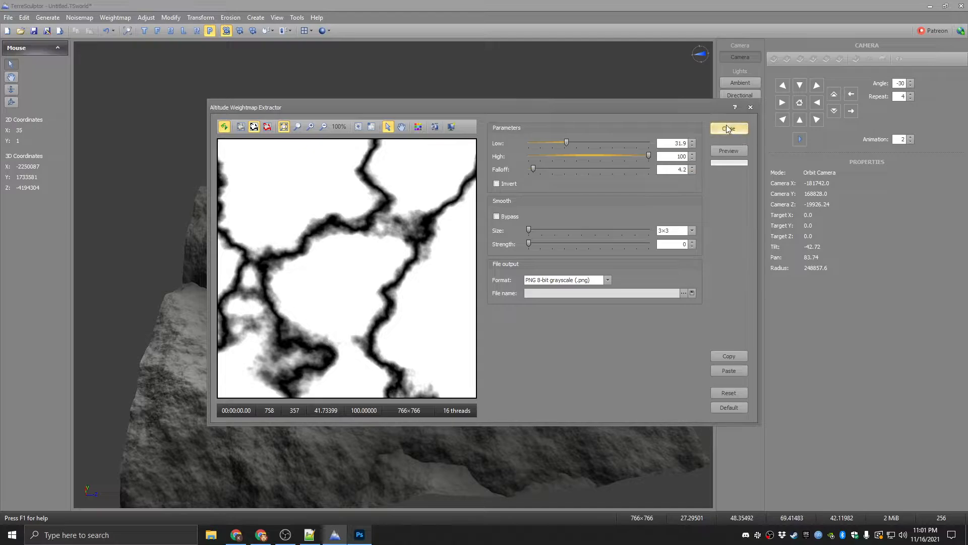
# - Save the altitude mask as rivers.png in the LandscapeVideoAssets folder and close the weightmap extractor
pyautogui.click(683, 294)
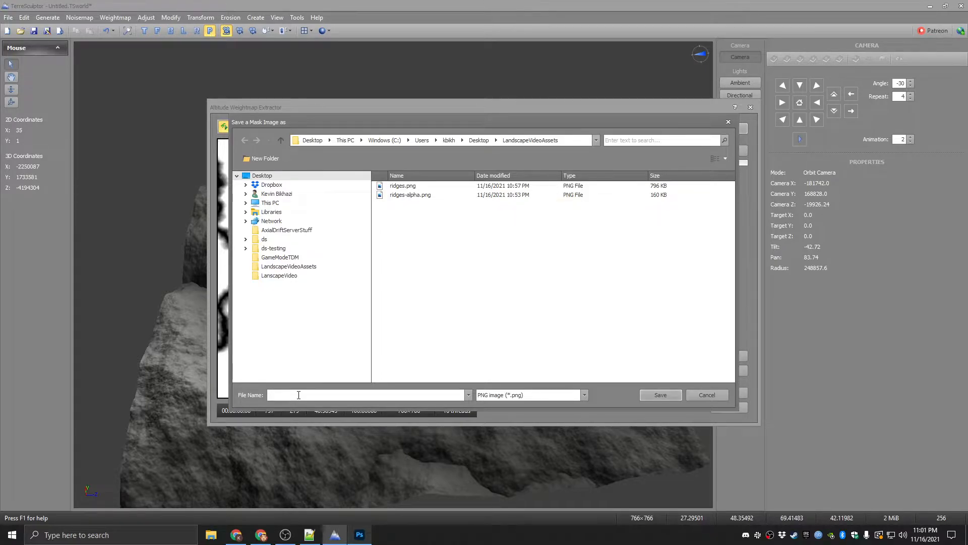
pyautogui.write('rivers')
pyautogui.click(660, 395)
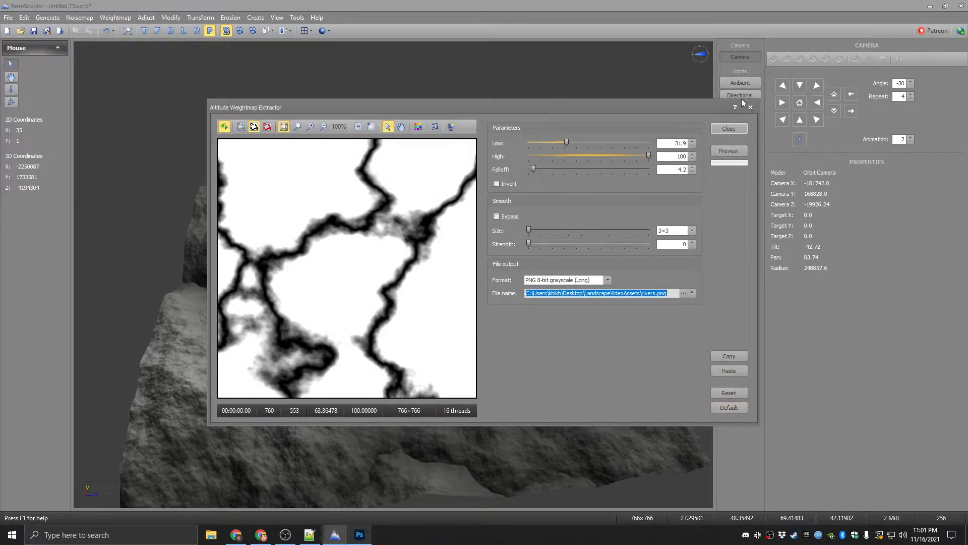
pyautogui.click(729, 129)
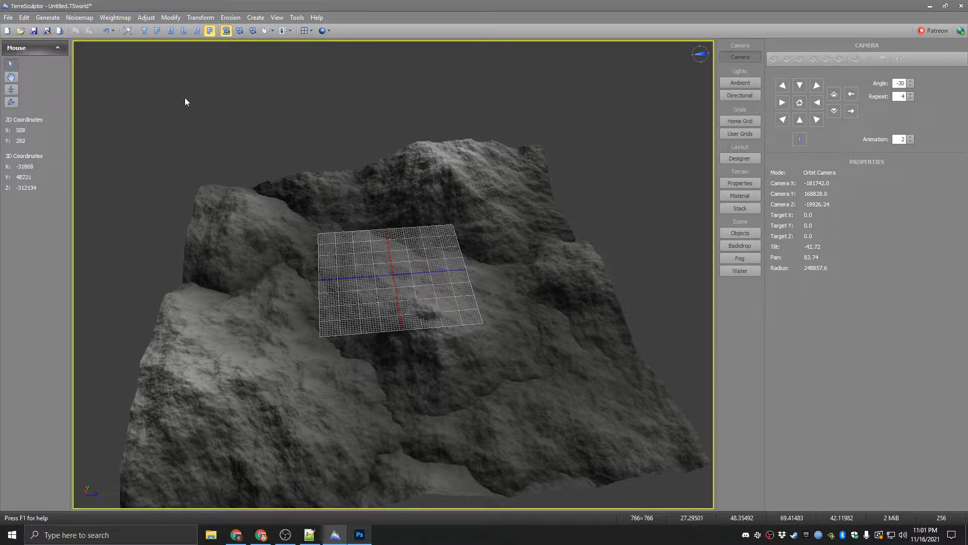
# - Reopen the recent landscapevideo.TSworld project without saving the current untitled project
pyautogui.click(8, 17)
pyautogui.moveTo(44, 58)
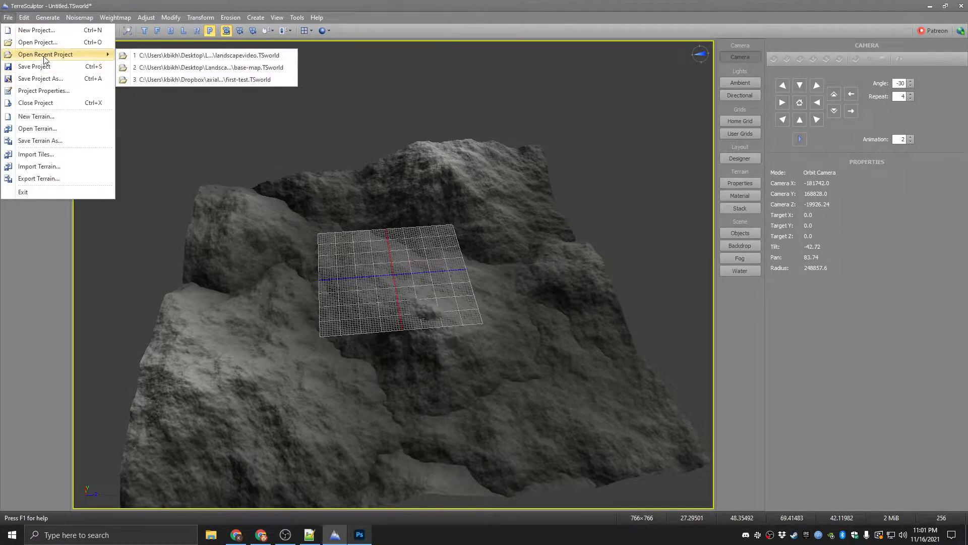
pyautogui.click(208, 55)
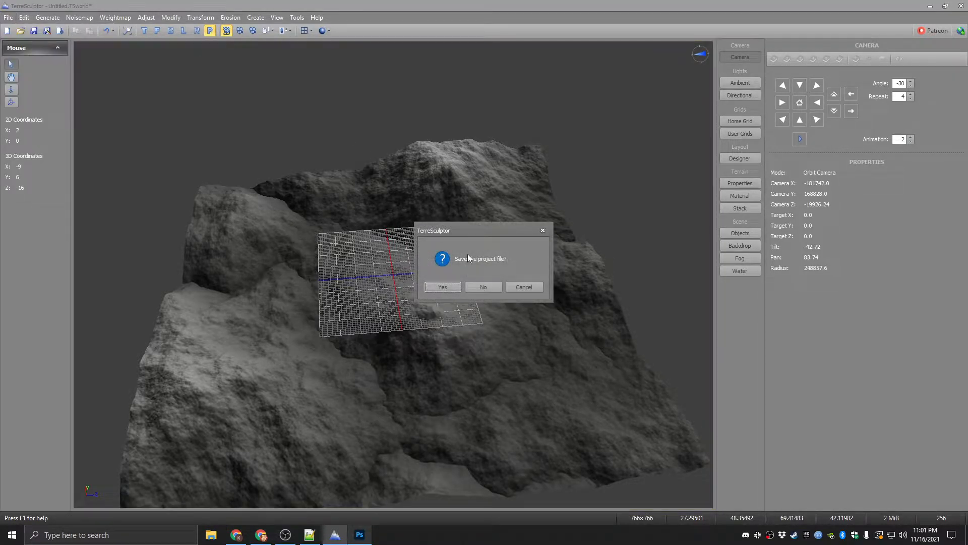
pyautogui.click(482, 286)
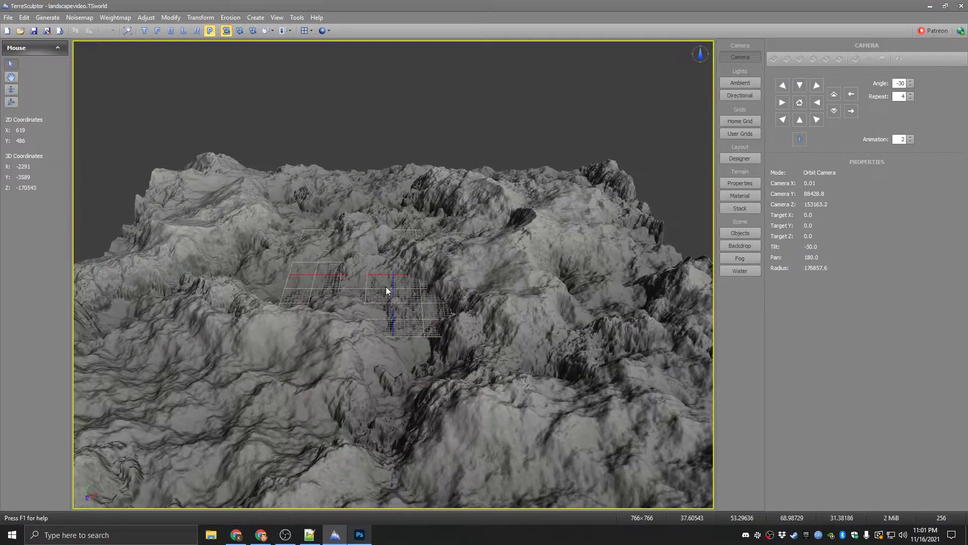
# - Examine the reopened ridged terrain from near and far viewing angles
pyautogui.scroll(-5, 386, 286)
pyautogui.scroll(3, 408, 336)
pyautogui.moveTo(396, 322); pyautogui.dragTo(477, 337, button='middle')
pyautogui.moveTo(431, 246); pyautogui.dragTo(512, 306, button='middle')
pyautogui.scroll(1, 343, 384)
pyautogui.scroll(1, 365, 370)
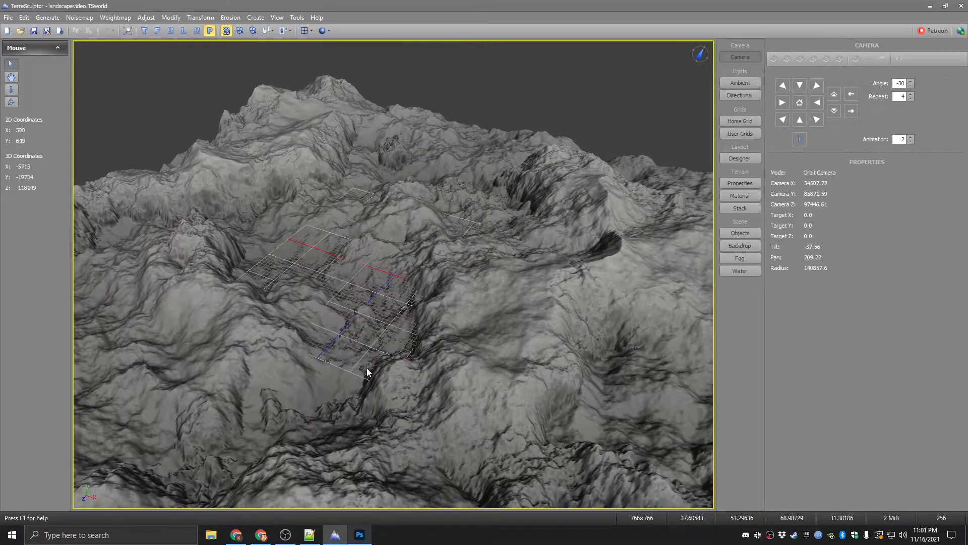
pyautogui.scroll(1, 399, 337)
pyautogui.scroll(-5, 402, 334)
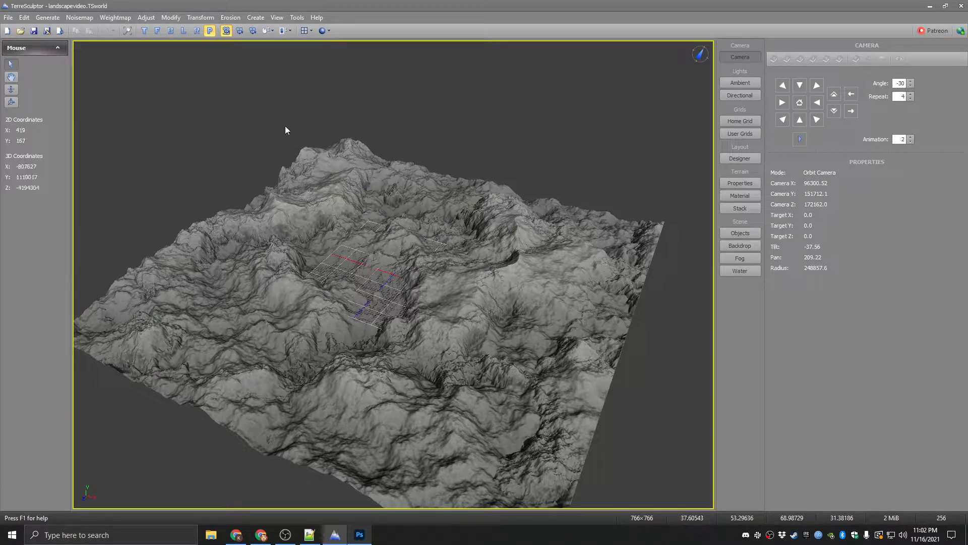
# - Start a Blend transform, clear the ridges.png source and ridges-alpha.png alpha file, and disable the alpha blend file option
pyautogui.click(202, 18)
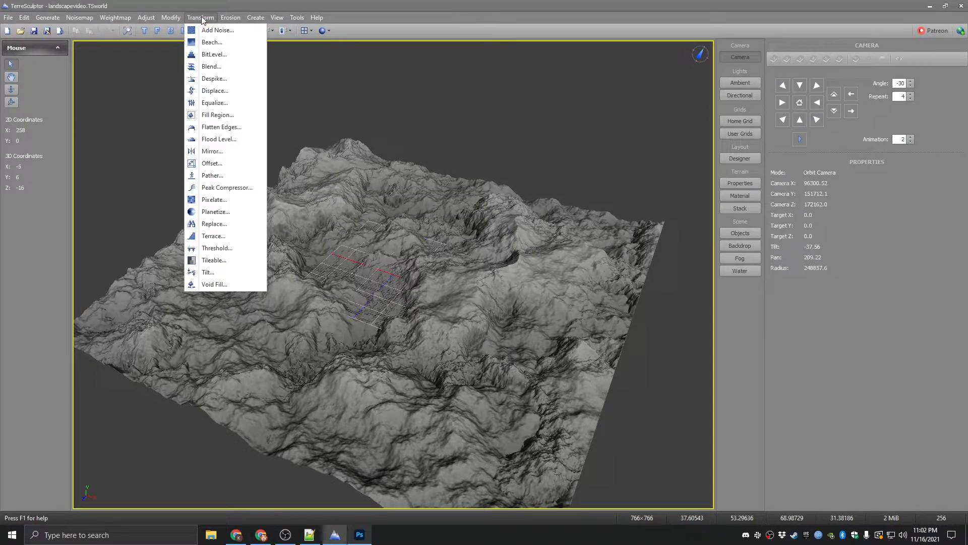
pyautogui.click(218, 66)
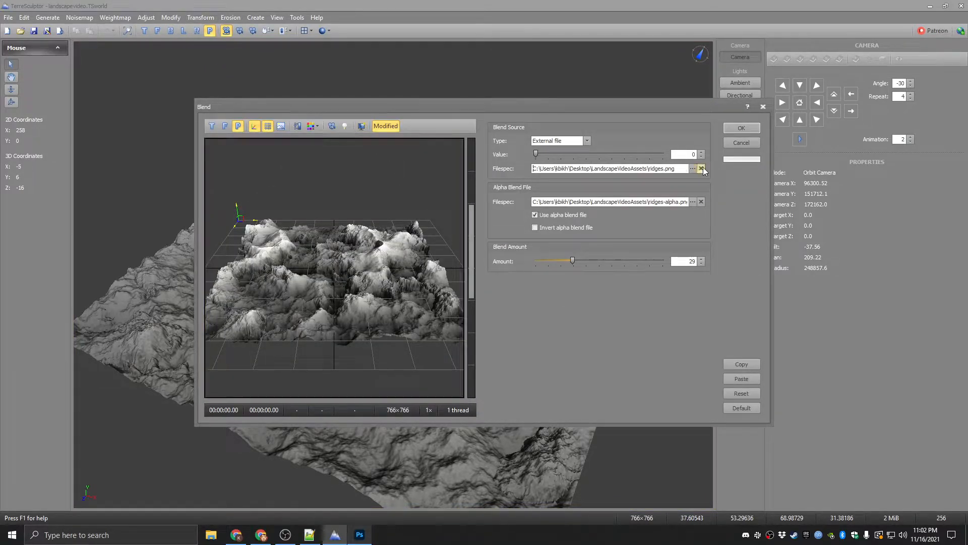
pyautogui.click(702, 169)
pyautogui.click(702, 201)
pyautogui.click(535, 214)
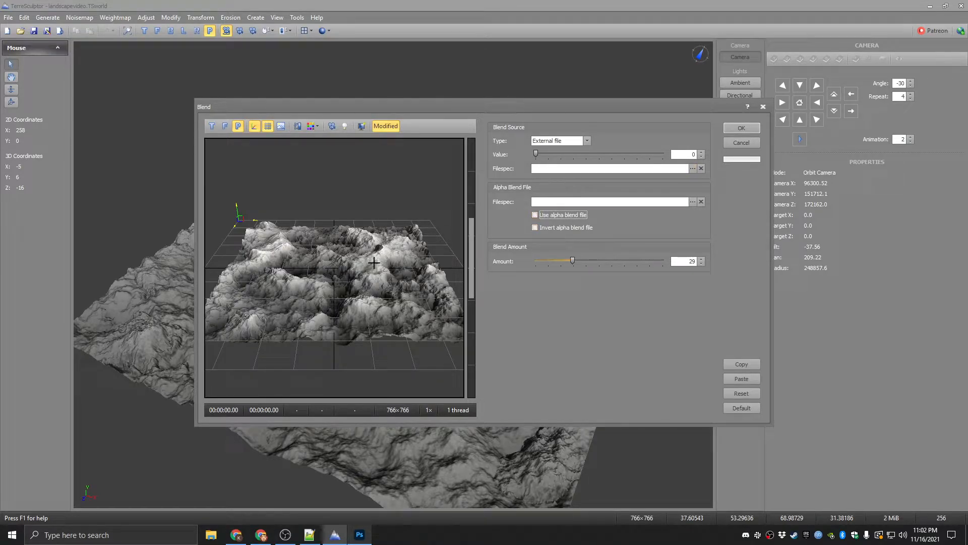
# - Load rivers.png from the LandscapeVideoAssets folder as the external blend source
pyautogui.click(693, 168)
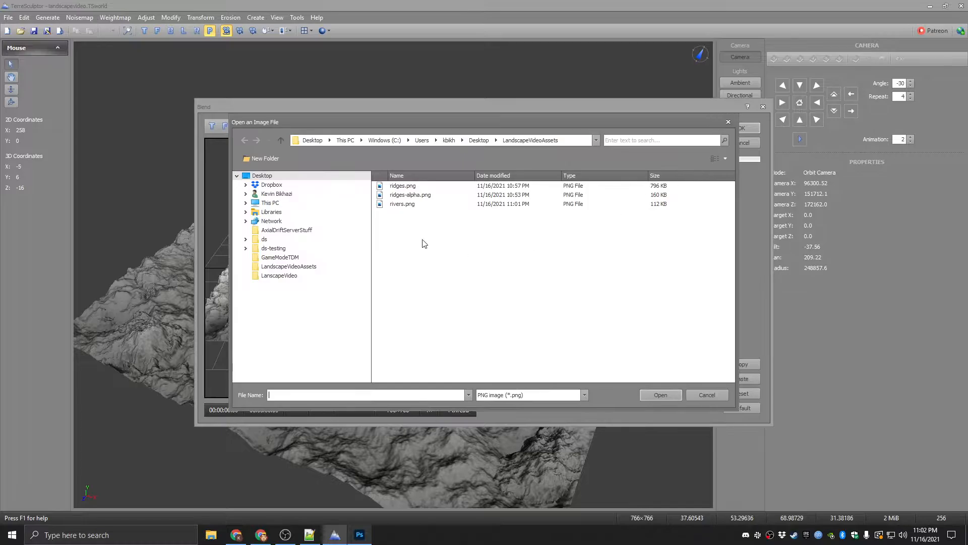
pyautogui.click(411, 206)
pyautogui.click(661, 395)
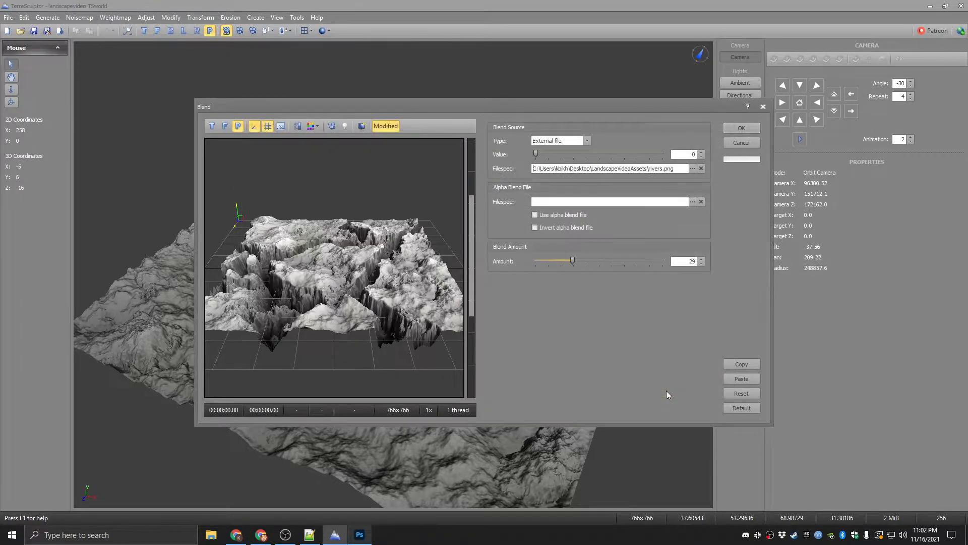
# - Set the blend amount to 12 and apply the rivers blend to the terrain
pyautogui.moveTo(351, 232); pyautogui.dragTo(417, 273)
pyautogui.moveTo(568, 267); pyautogui.dragTo(548, 266)
pyautogui.moveTo(352, 285); pyautogui.dragTo(407, 300)
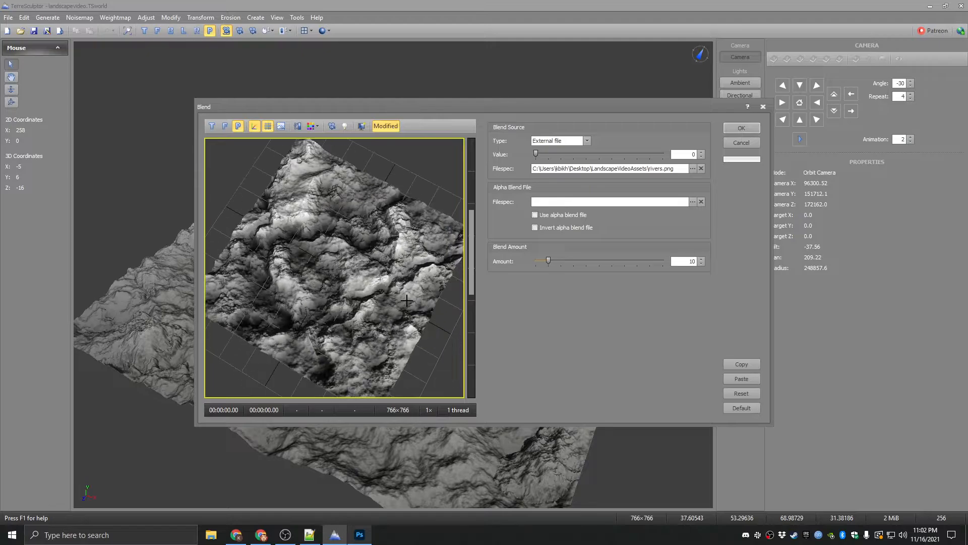
pyautogui.moveTo(548, 262); pyautogui.dragTo(550, 261)
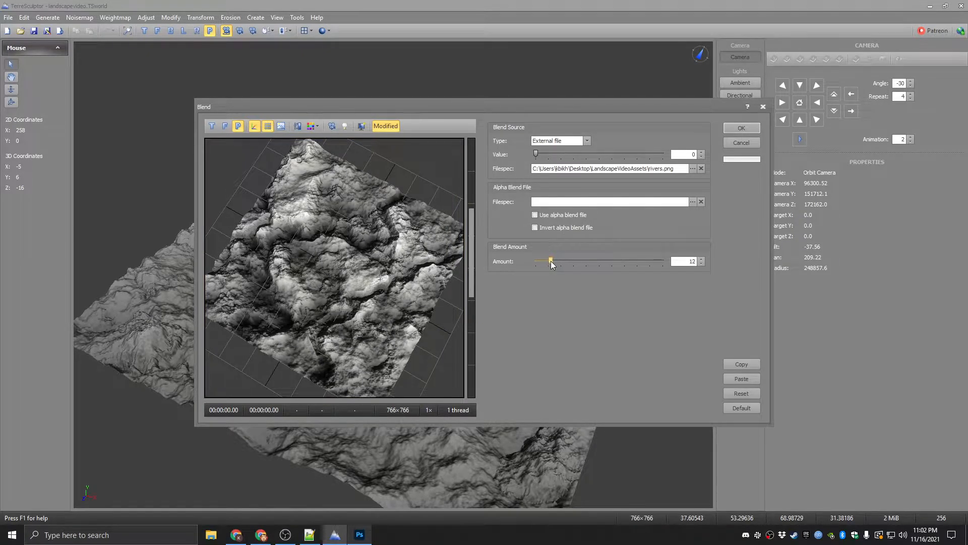
pyautogui.moveTo(374, 321); pyautogui.dragTo(435, 295)
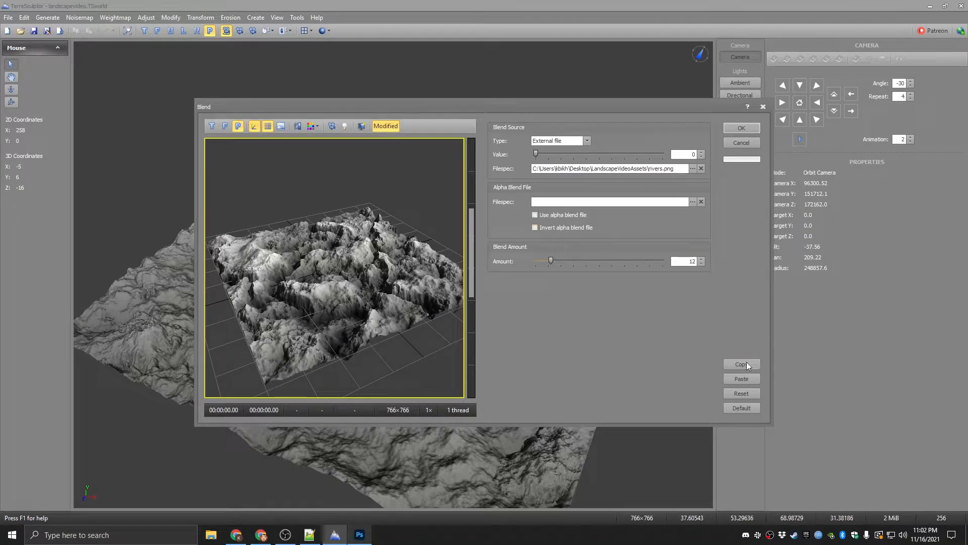
pyautogui.click(741, 128)
# - Examine the blended river channels across the terrain from close, low and distant views
pyautogui.moveTo(450, 316); pyautogui.dragTo(479, 304)
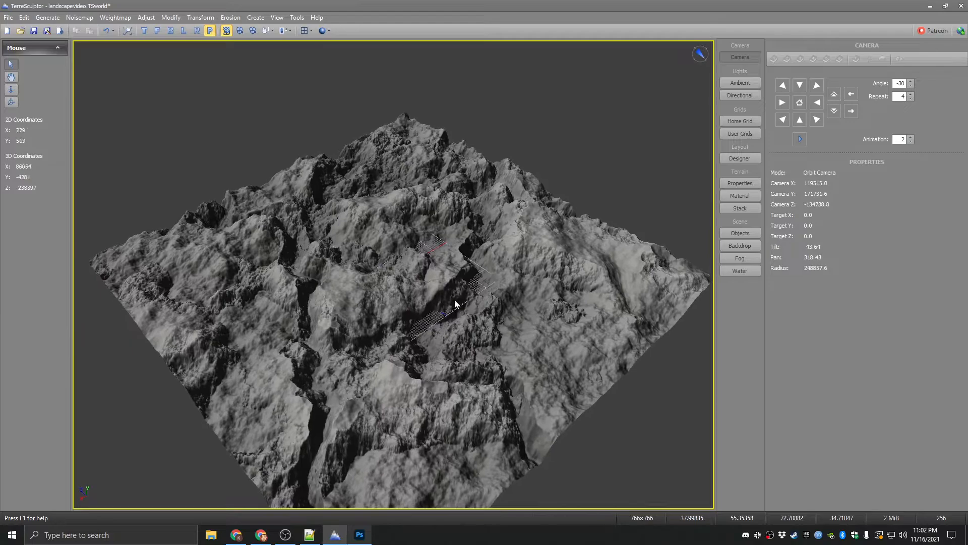
pyautogui.scroll(6, 478, 301)
pyautogui.moveTo(243, 294); pyautogui.dragTo(414, 331)
pyautogui.moveTo(662, 284); pyautogui.dragTo(453, 277)
pyautogui.moveTo(394, 275); pyautogui.dragTo(267, 262)
pyautogui.moveTo(299, 340); pyautogui.dragTo(209, 406)
pyautogui.moveTo(442, 319); pyautogui.dragTo(430, 320)
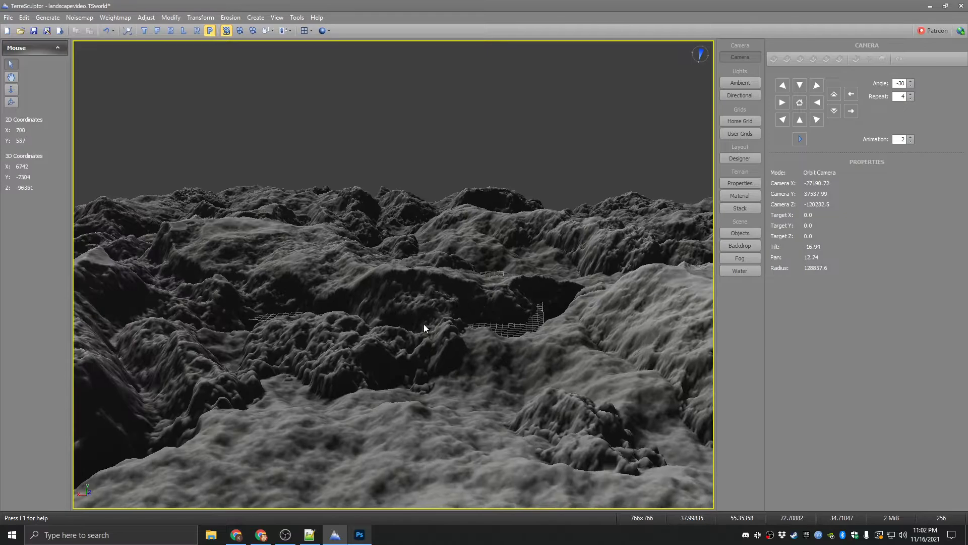
pyautogui.moveTo(372, 332); pyautogui.dragTo(480, 241)
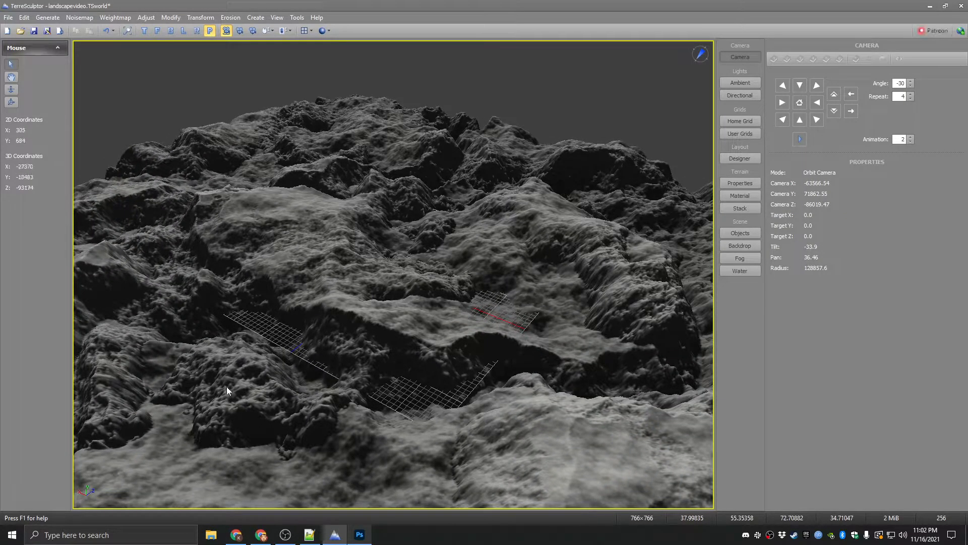
pyautogui.moveTo(274, 354); pyautogui.dragTo(623, 283, button='middle')
pyautogui.scroll(-6, 450, 207)
pyautogui.moveTo(283, 237); pyautogui.dragTo(630, 292, button='middle')
pyautogui.moveTo(587, 214); pyautogui.dragTo(601, 211, button='middle')
pyautogui.moveTo(504, 278); pyautogui.dragTo(201, 286, button='middle')
pyautogui.scroll(-11, 545, 297)
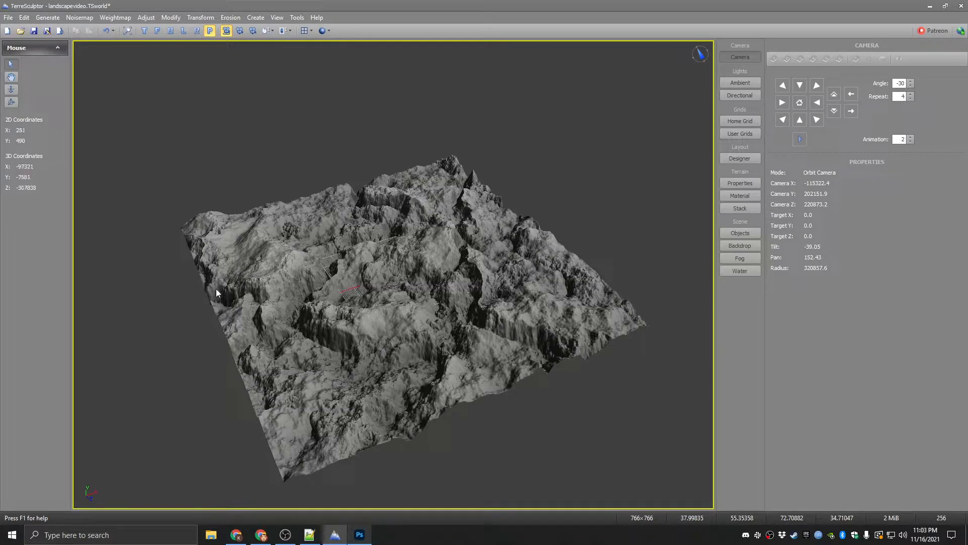
pyautogui.moveTo(401, 248); pyautogui.dragTo(412, 256, button='middle')
pyautogui.scroll(3, 413, 256)
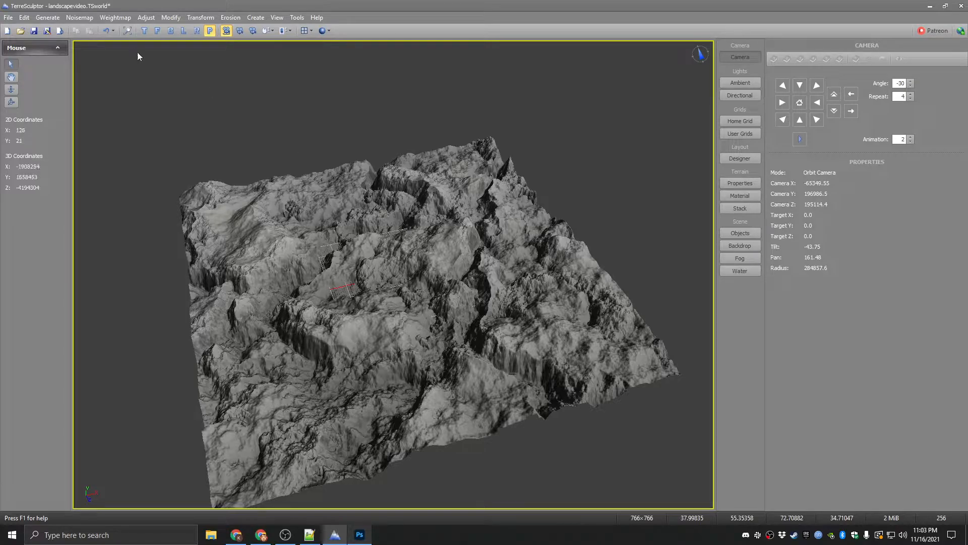
pyautogui.click(81, 18)
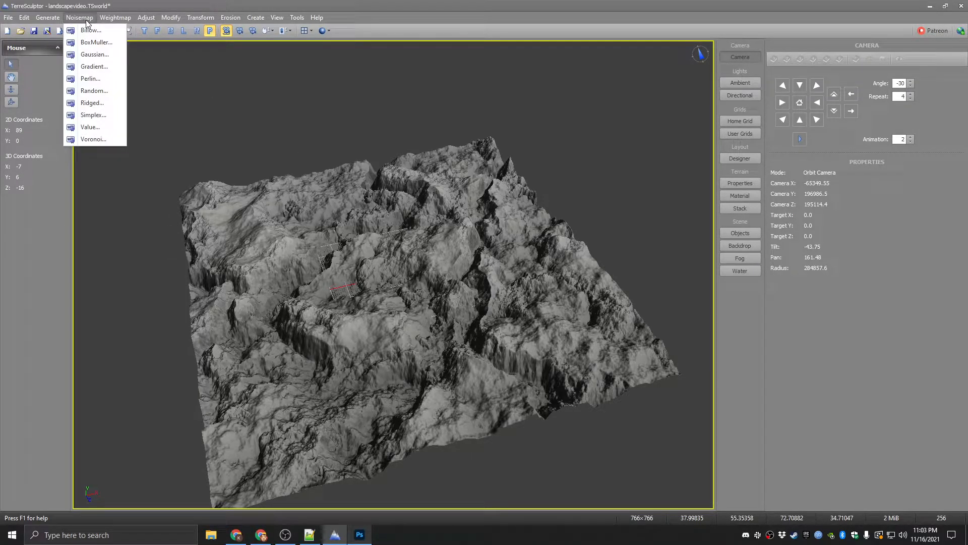
pyautogui.click(94, 115)
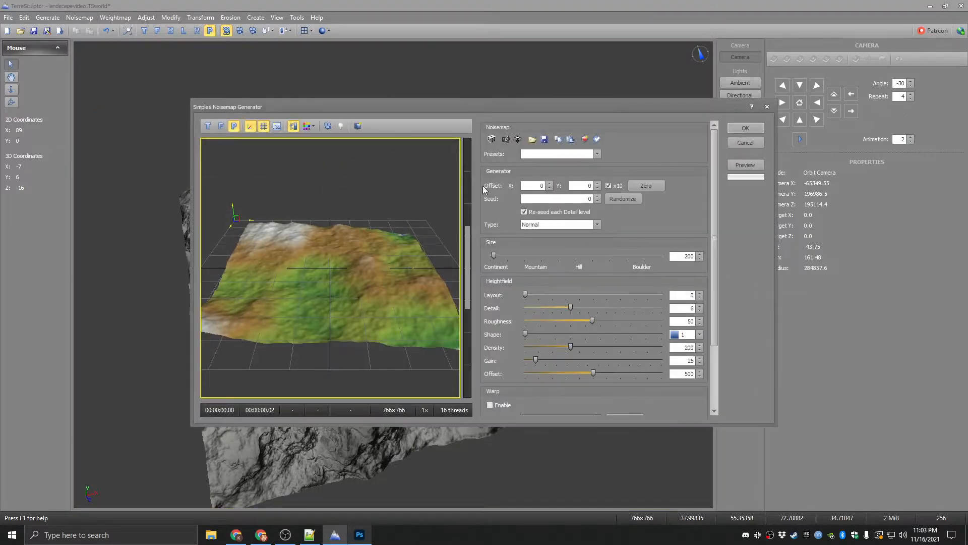
pyautogui.click(601, 153)
pyautogui.click(539, 195)
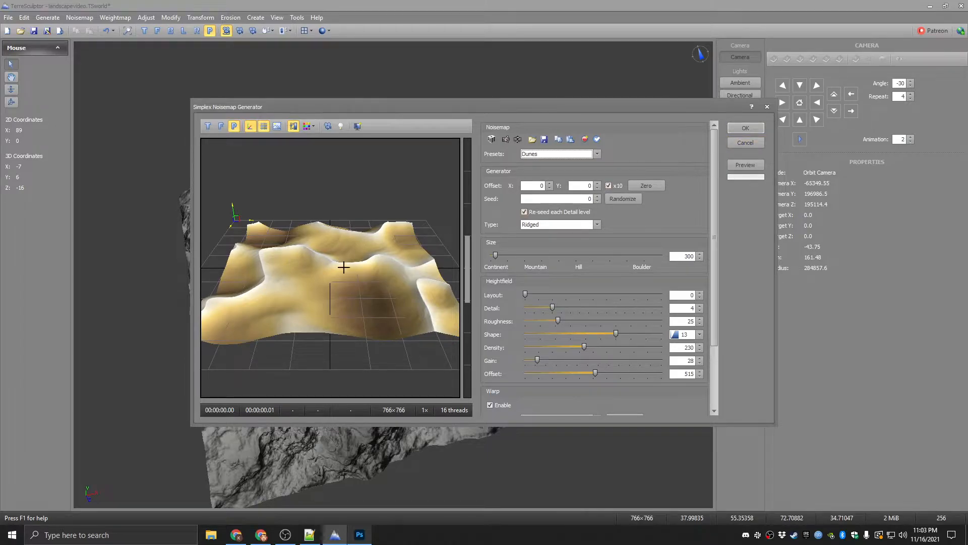
pyautogui.scroll(5, 371, 304)
pyautogui.scroll(-4, 377, 307)
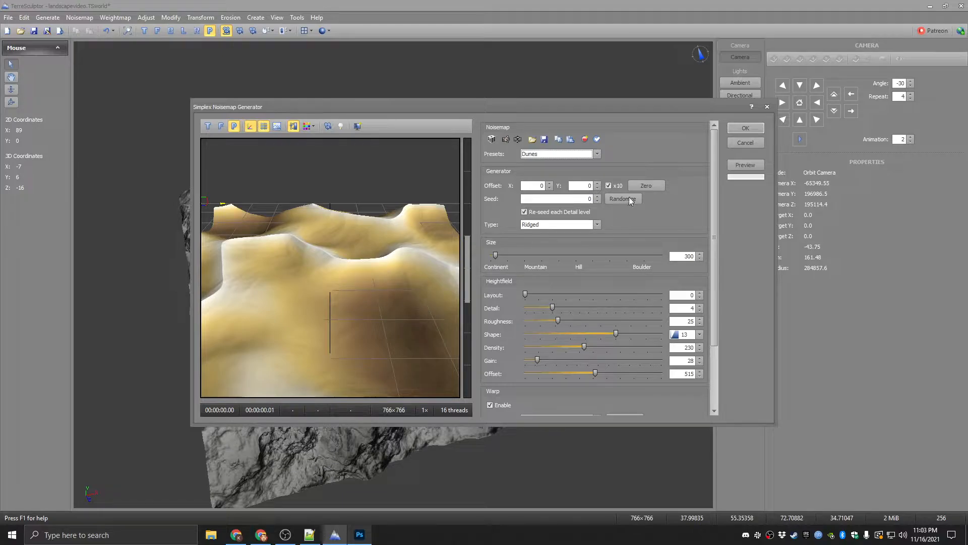
pyautogui.click(745, 143)
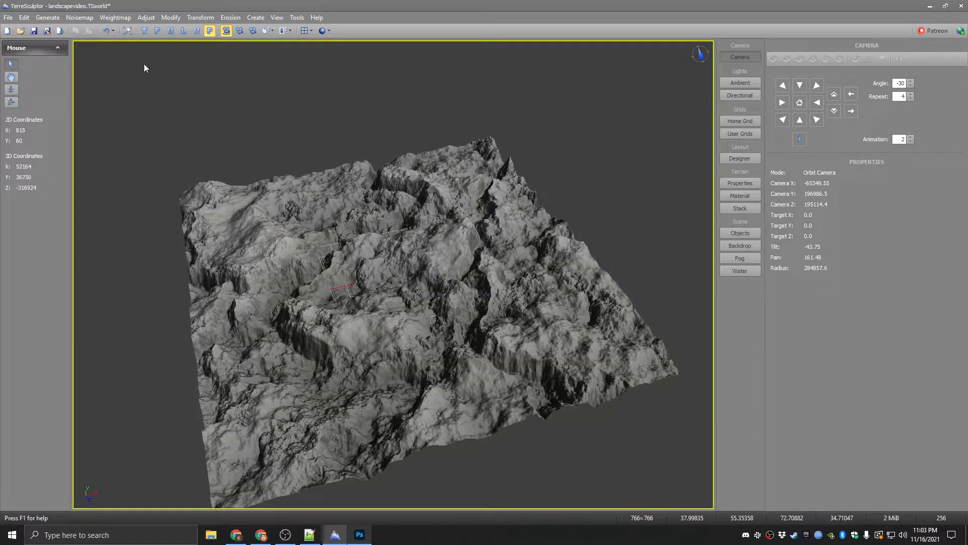
# - Set up a Terrace transform with the preset Reducing 75%, Medium Strength, Relative Altitude, 3 Terraces
pyautogui.click(208, 18)
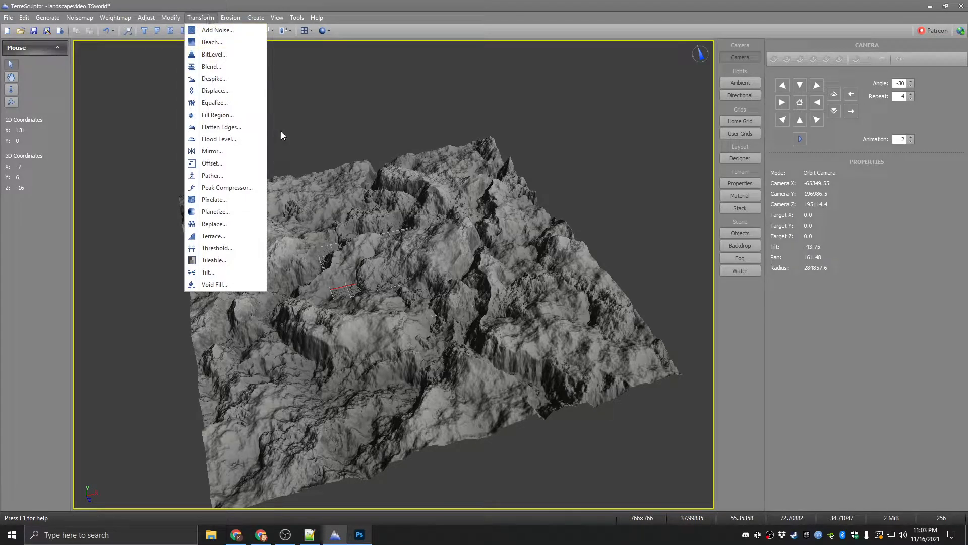
pyautogui.click(212, 236)
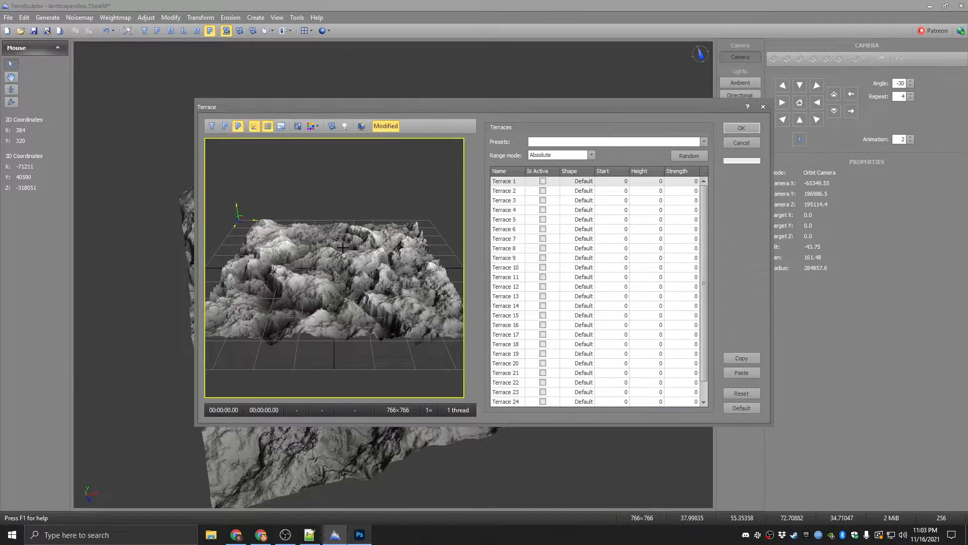
pyautogui.moveTo(329, 106); pyautogui.dragTo(491, 98)
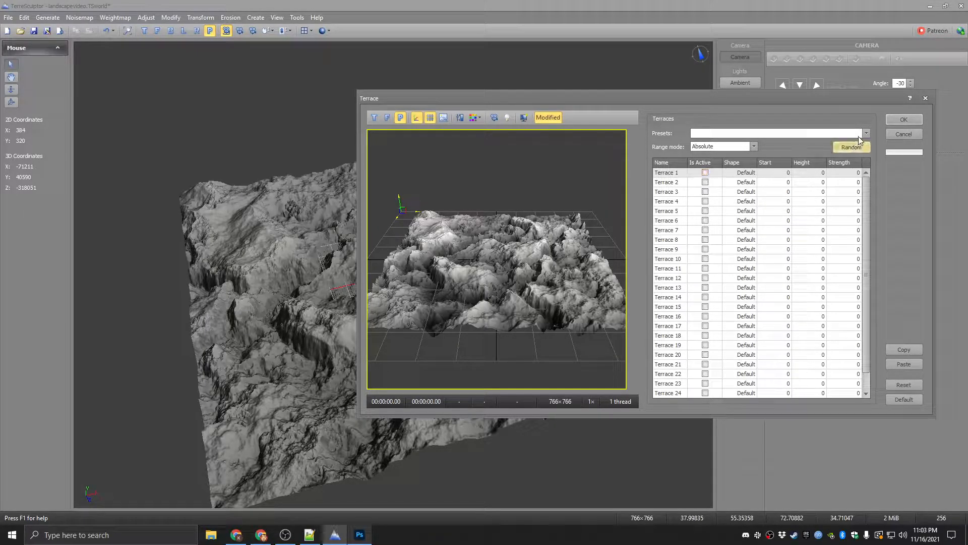
pyautogui.click(859, 138)
pyautogui.moveTo(867, 147); pyautogui.dragTo(870, 170)
pyautogui.scroll(3, 853, 172)
pyautogui.click(827, 178)
# - Compare the terraced preview with the unmodified terrain from several angles
pyautogui.moveTo(467, 282); pyautogui.dragTo(530, 260)
pyautogui.scroll(5, 499, 282)
pyautogui.scroll(-2, 503, 273)
pyautogui.moveTo(546, 257)
pyautogui.mouseDown()
pyautogui.moveTo(547, 275)
pyautogui.moveTo(525, 253)
pyautogui.moveTo(539, 255)
pyautogui.mouseUp()
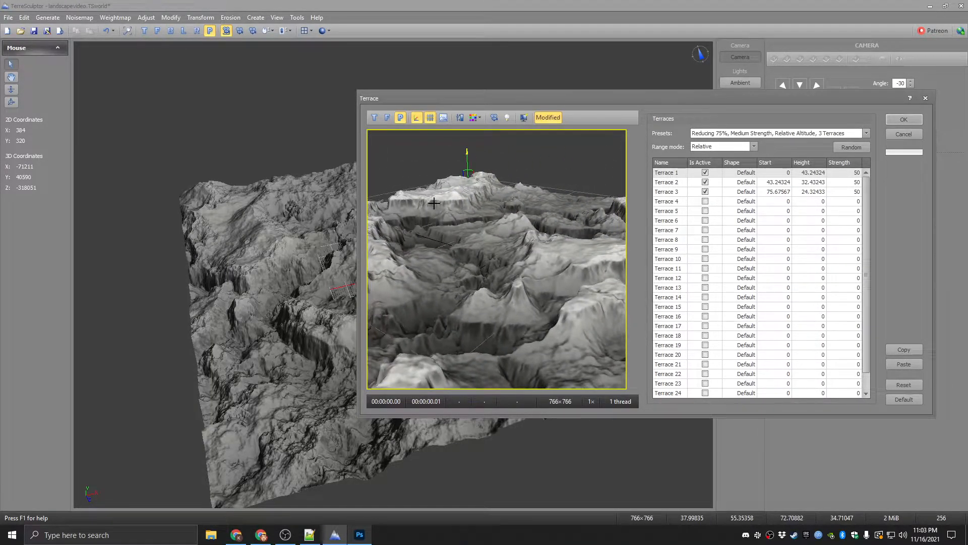
pyautogui.scroll(6, 436, 204)
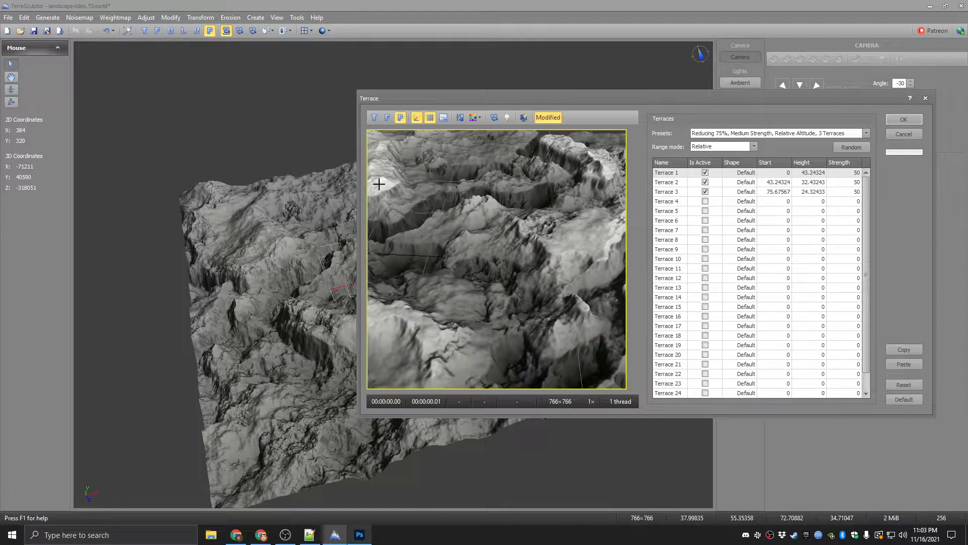
pyautogui.scroll(-5, 380, 184)
pyautogui.click(552, 117)
pyautogui.click(553, 117)
pyautogui.click(553, 117)
pyautogui.click(553, 117)
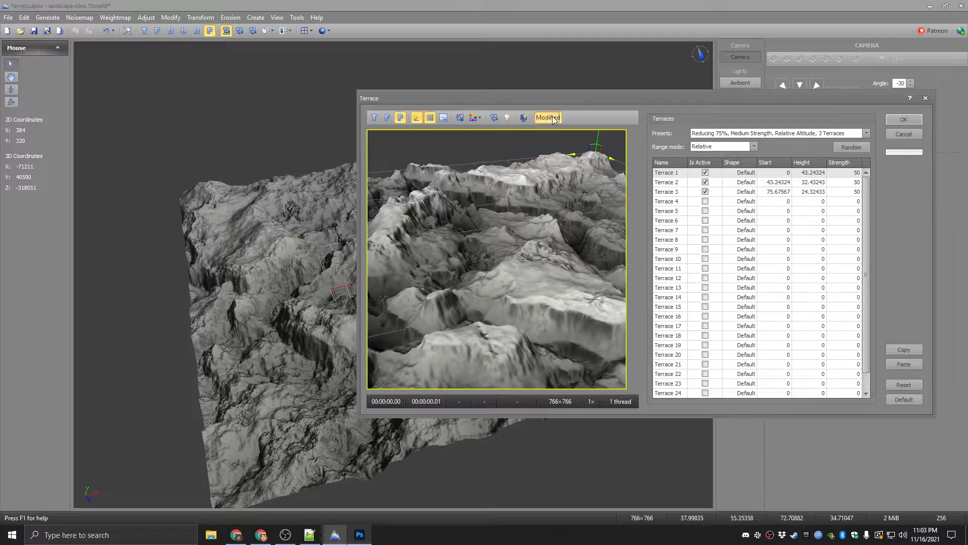
pyautogui.click(552, 119)
pyautogui.click(552, 119)
pyautogui.moveTo(505, 237); pyautogui.dragTo(555, 241, button='middle')
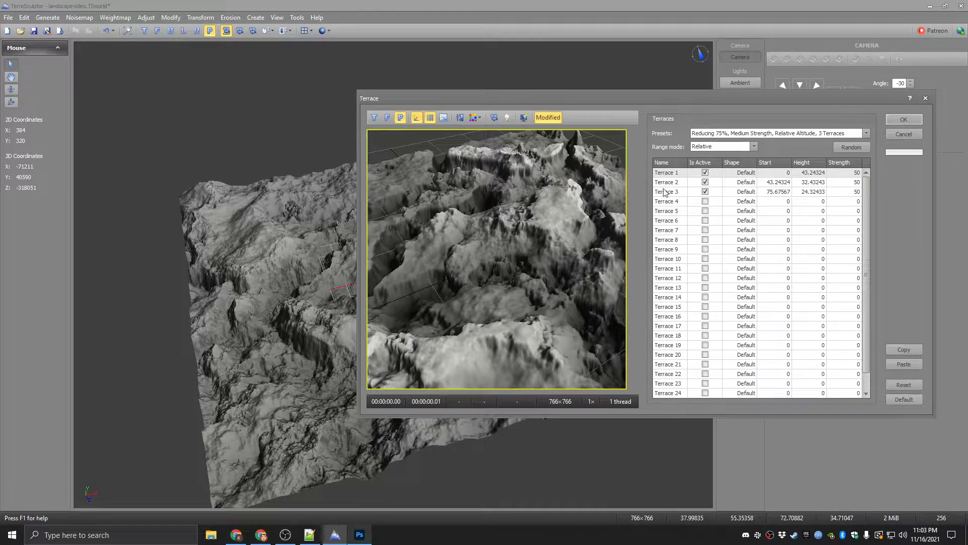
# - Apply the three-terrace transform to the terrain and inspect the terraced slopes
pyautogui.click(904, 120)
pyautogui.moveTo(393, 275); pyautogui.dragTo(305, 346, button='middle')
pyautogui.scroll(3, 491, 309)
pyautogui.scroll(3, 497, 311)
pyautogui.scroll(-4, 415, 319)
pyautogui.moveTo(415, 319); pyautogui.dragTo(431, 313, button='middle')
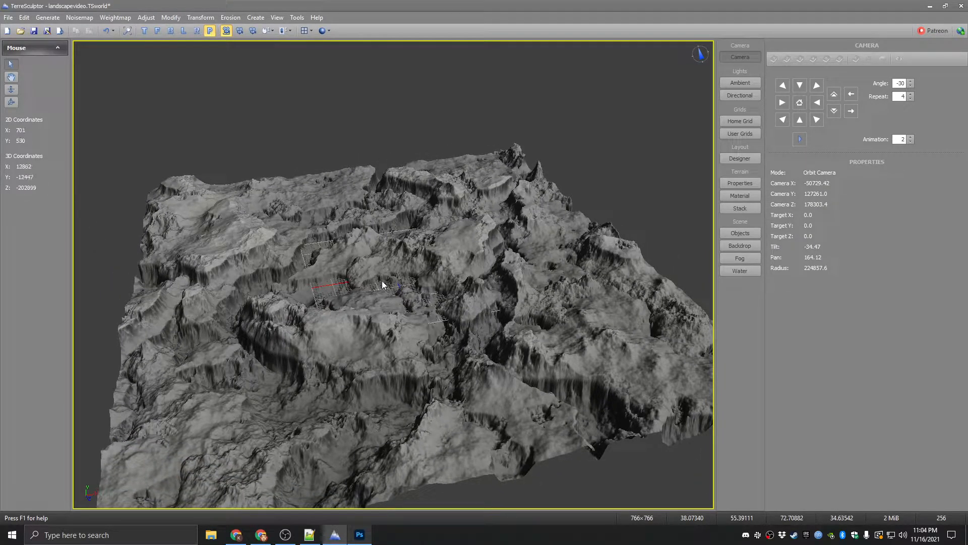
# - Set up Hydraulic Erosion for the terraced terrain and generate its preview with the existing parameters
pyautogui.click(204, 17)
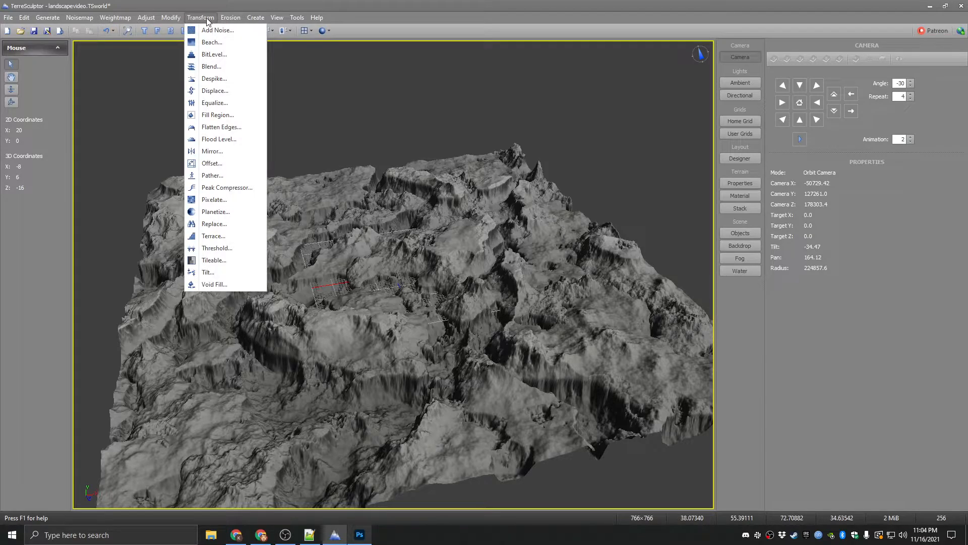
pyautogui.click(468, 148)
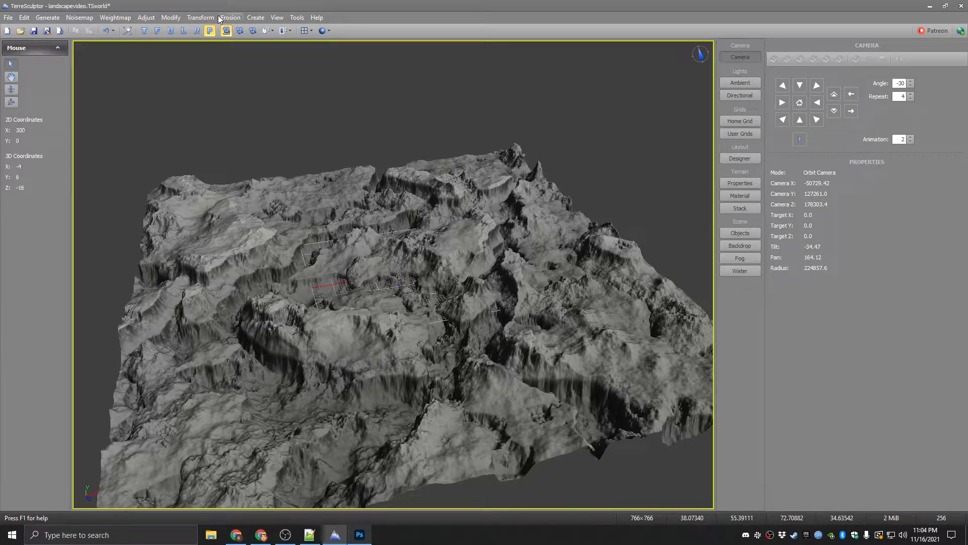
pyautogui.click(235, 19)
pyautogui.click(250, 32)
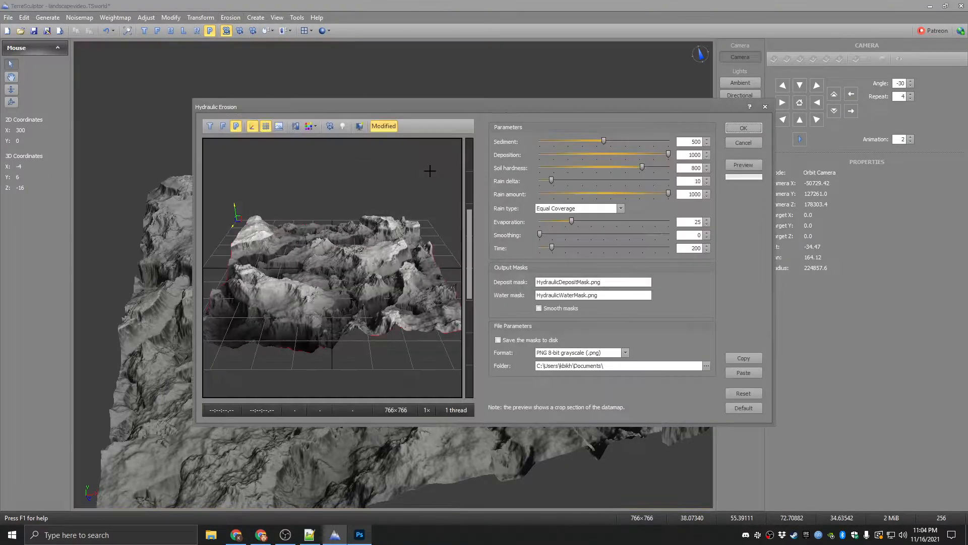
pyautogui.moveTo(395, 247); pyautogui.dragTo(326, 271)
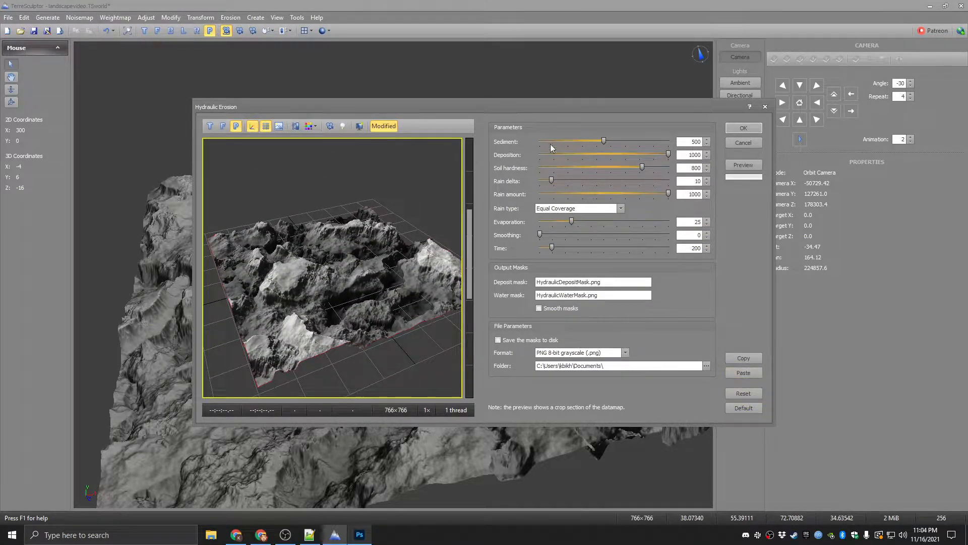
pyautogui.click(742, 165)
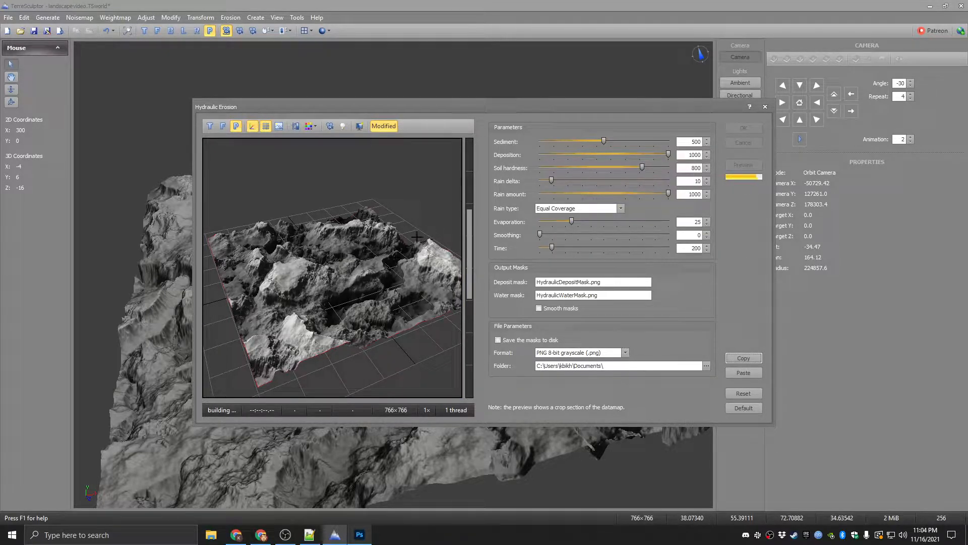
# - Inspect the eroded preview from several angles and apply the hydraulic erosion to the terrain
pyautogui.moveTo(387, 252); pyautogui.dragTo(359, 267)
pyautogui.scroll(5, 341, 287)
pyautogui.scroll(-3, 339, 258)
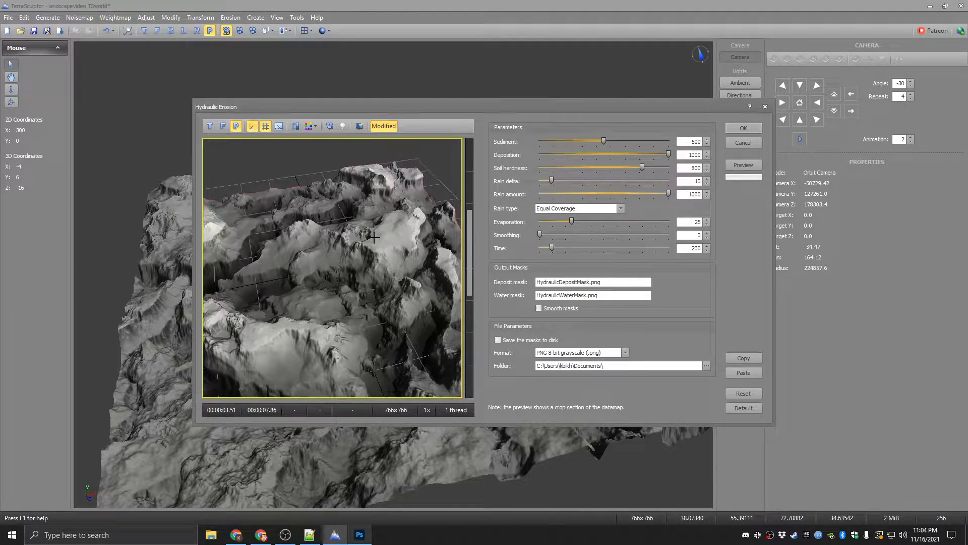
pyautogui.moveTo(398, 252); pyautogui.dragTo(350, 258)
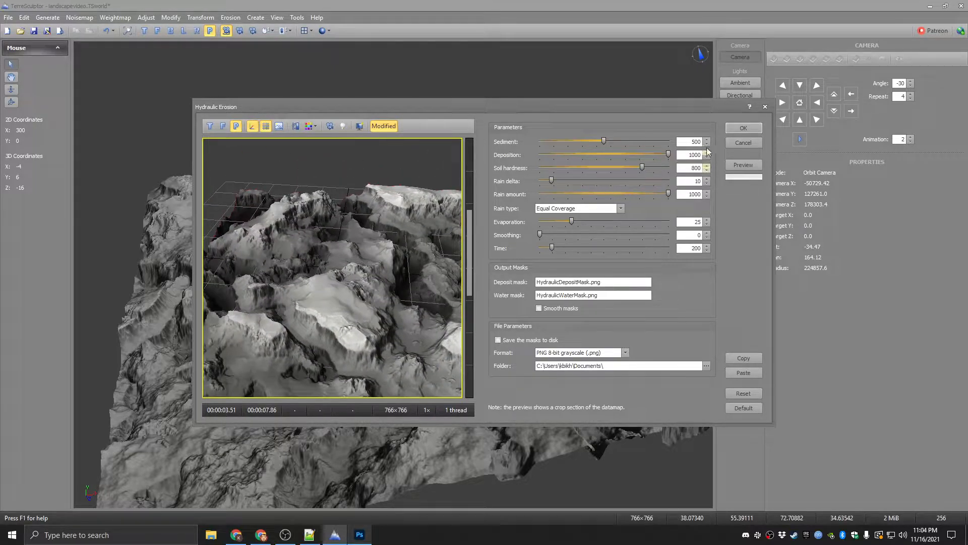
pyautogui.click(744, 128)
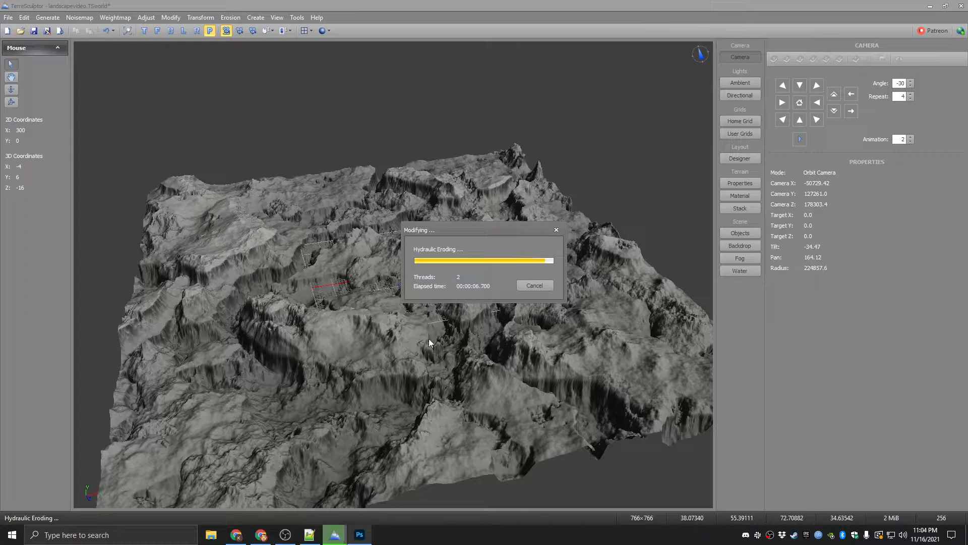
# - Examine the eroded slopes and valleys of the whole terrain from close, distant and opposite viewpoints
pyautogui.scroll(6, 458, 318)
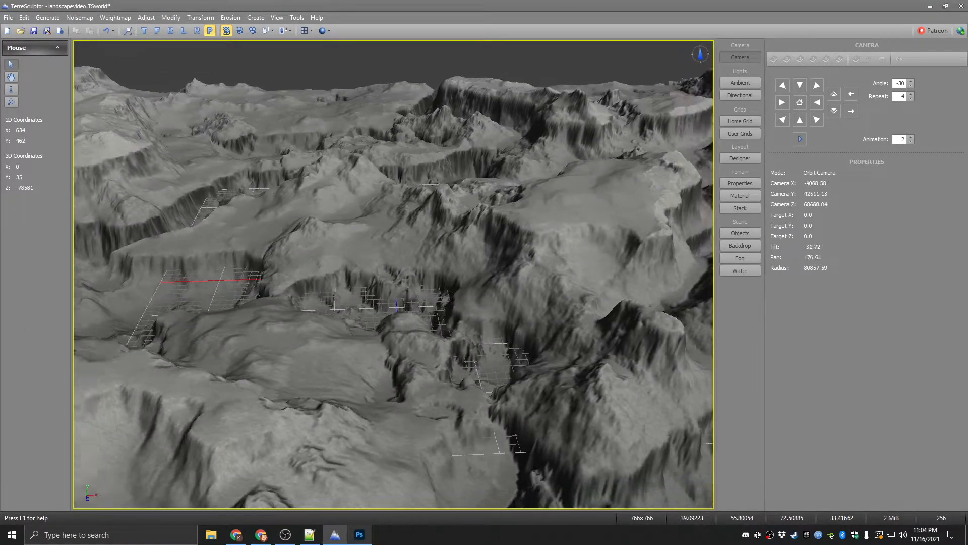
pyautogui.moveTo(393, 274); pyautogui.dragTo(261, 331, button='middle')
pyautogui.scroll(-1, 308, 337)
pyautogui.moveTo(372, 235); pyautogui.dragTo(395, 397, button='middle')
pyautogui.scroll(-4, 361, 253)
pyautogui.scroll(-5, 393, 274)
pyautogui.scroll(4, 480, 314)
pyautogui.scroll(5, 395, 397)
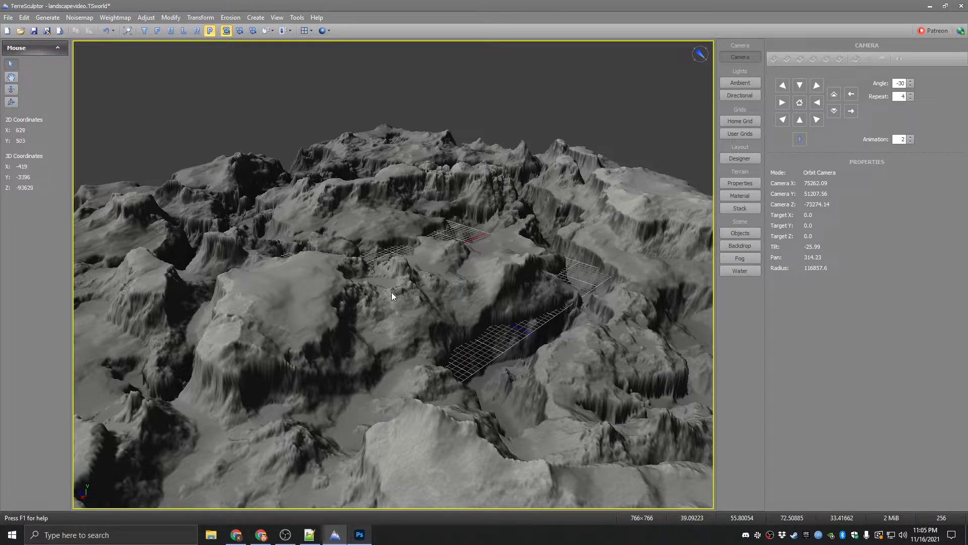
pyautogui.moveTo(482, 264); pyautogui.dragTo(393, 277, button='middle')
pyautogui.scroll(-4, 482, 265)
pyautogui.moveTo(512, 250); pyautogui.dragTo(358, 232, button='middle')
pyautogui.scroll(-4, 526, 236)
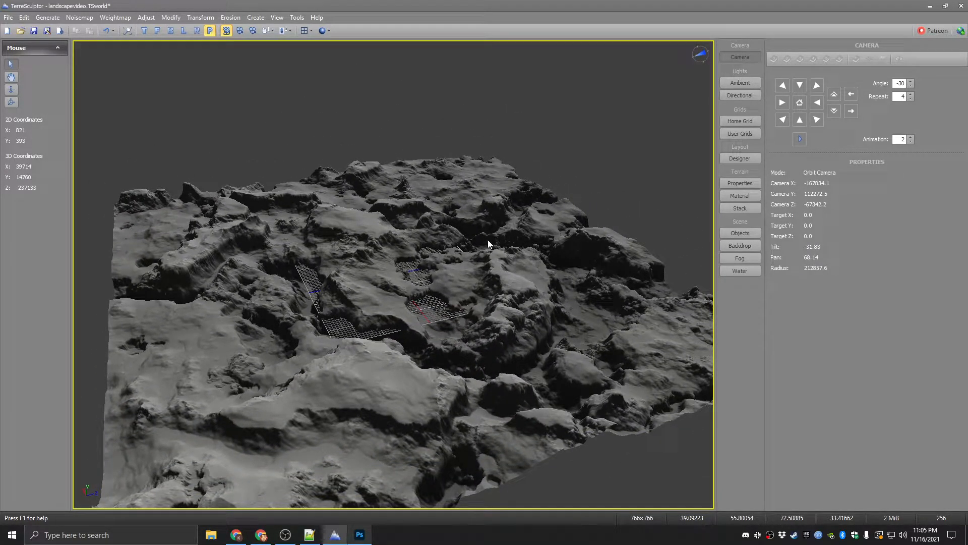
pyautogui.moveTo(488, 240); pyautogui.dragTo(432, 192, button='middle')
pyautogui.scroll(-6, 432, 192)
pyautogui.moveTo(480, 288); pyautogui.dragTo(454, 285, button='middle')
pyautogui.moveTo(354, 298); pyautogui.dragTo(339, 298, button='middle')
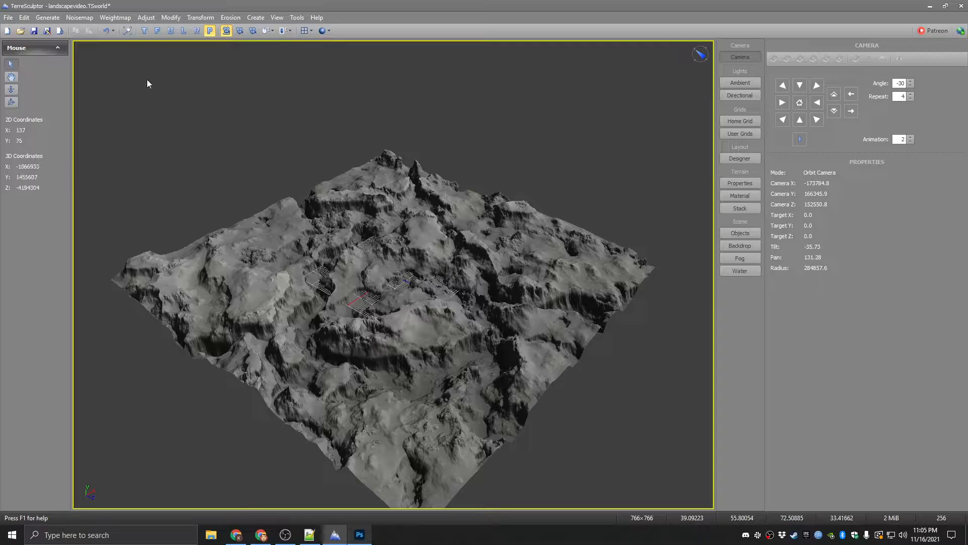
# - Open the recent project first-test.TSworld in place of the landscapevideo project
pyautogui.click(8, 17)
pyautogui.moveTo(46, 58)
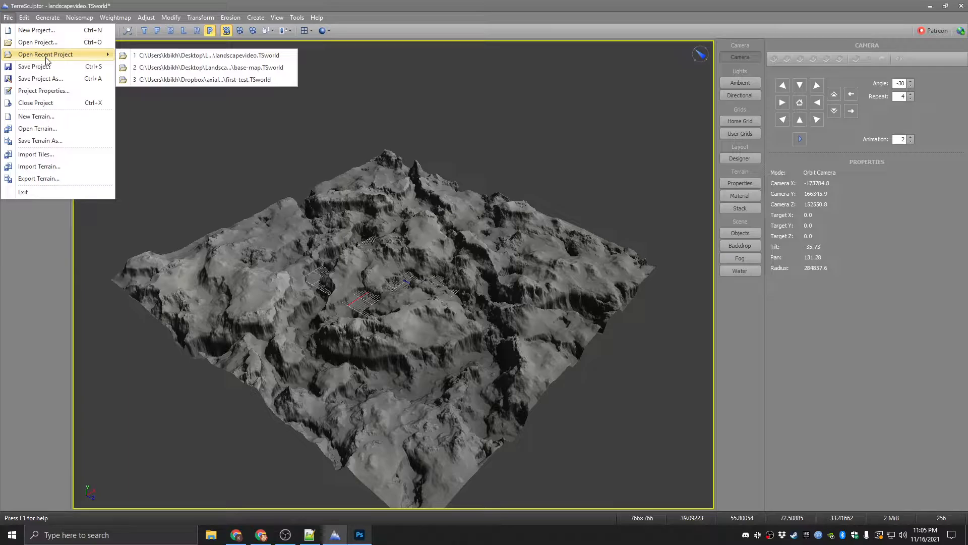
pyautogui.click(247, 80)
pyautogui.click(492, 286)
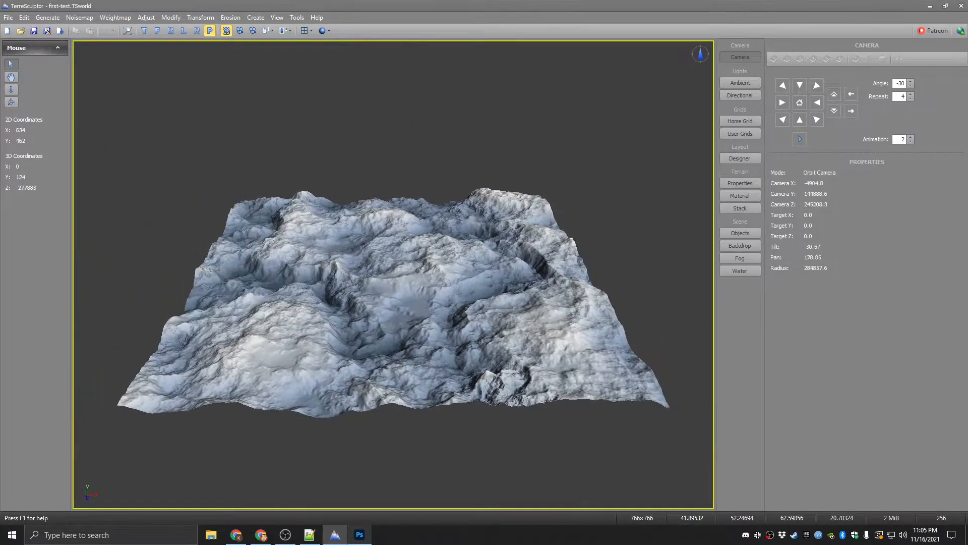
# - Examine the first-test terrain's ridges, flat areas and river channels from overhead, close and low angles
pyautogui.moveTo(439, 254); pyautogui.dragTo(535, 270, button='middle')
pyautogui.scroll(3, 342, 239)
pyautogui.moveTo(225, 218); pyautogui.dragTo(313, 227, button='middle')
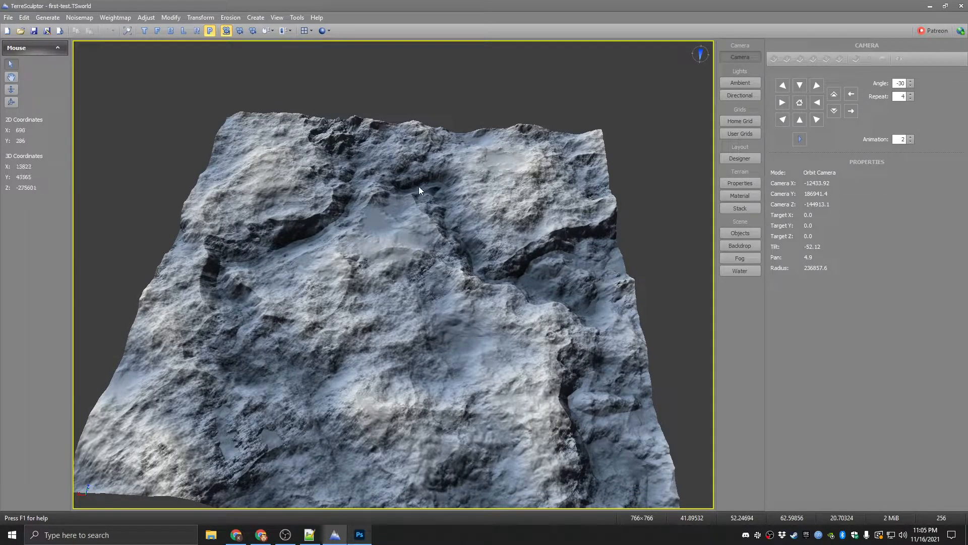
pyautogui.scroll(11, 435, 217)
pyautogui.moveTo(272, 241); pyautogui.dragTo(341, 194, button='middle')
pyautogui.scroll(-7, 365, 315)
pyautogui.moveTo(393, 275); pyautogui.dragTo(487, 284, button='middle')
pyautogui.moveTo(299, 321); pyautogui.dragTo(303, 330, button='middle')
pyautogui.moveTo(393, 274); pyautogui.dragTo(396, 280, button='middle')
pyautogui.scroll(-4, 413, 243)
pyautogui.moveTo(413, 243); pyautogui.dragTo(365, 246, button='middle')
pyautogui.scroll(5, 419, 271)
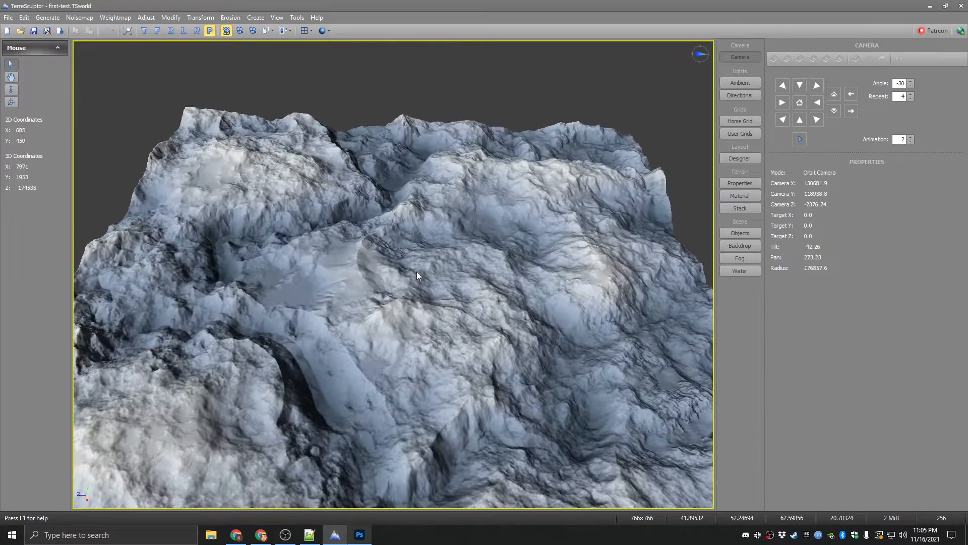
pyautogui.scroll(4, 419, 270)
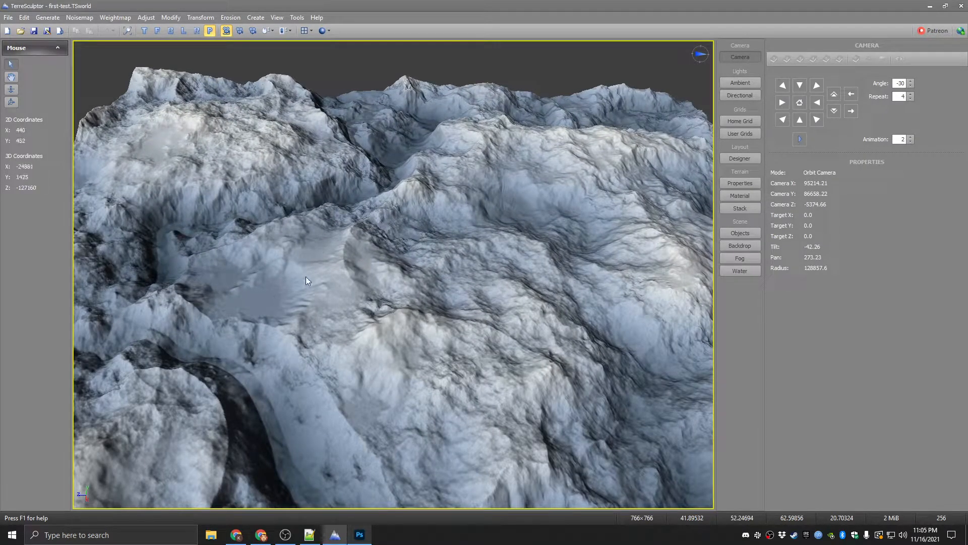
pyautogui.scroll(-5, 286, 250)
pyautogui.moveTo(395, 267); pyautogui.dragTo(578, 371, button='middle')
pyautogui.moveTo(629, 285); pyautogui.dragTo(706, 253, button='middle')
pyautogui.moveTo(522, 249); pyautogui.dragTo(439, 283, button='middle')
pyautogui.scroll(-6, 522, 250)
pyautogui.moveTo(522, 249); pyautogui.dragTo(389, 247, button='middle')
pyautogui.moveTo(600, 235); pyautogui.dragTo(375, 271, button='middle')
pyautogui.moveTo(486, 306); pyautogui.dragTo(420, 291, button='middle')
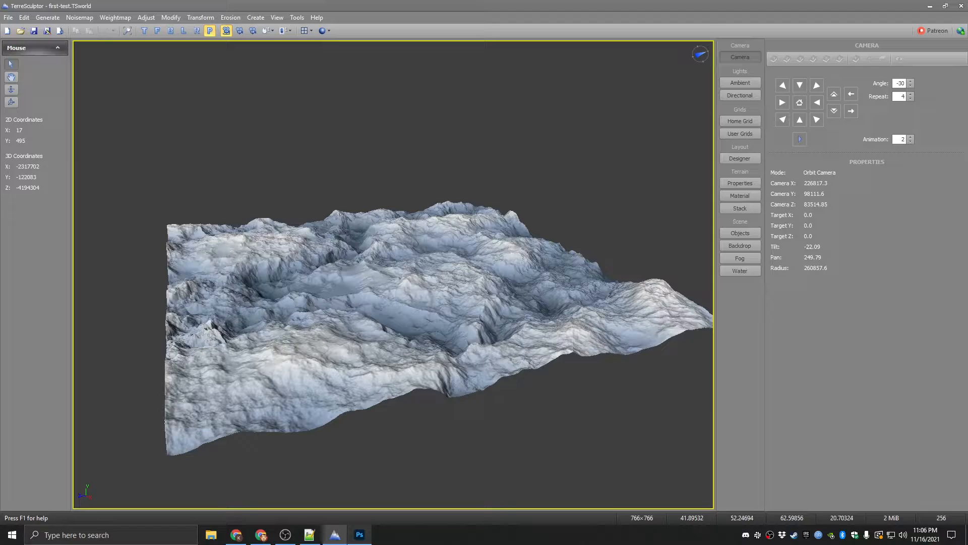
pyautogui.moveTo(312, 222); pyautogui.dragTo(344, 247, button='middle')
pyautogui.scroll(-4, 433, 238)
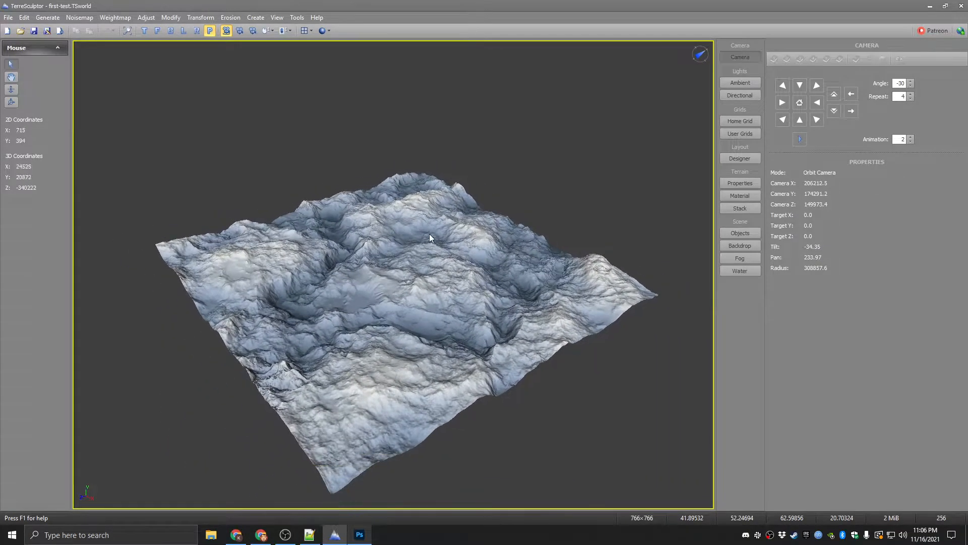
pyautogui.moveTo(329, 369); pyautogui.dragTo(367, 250, button='middle')
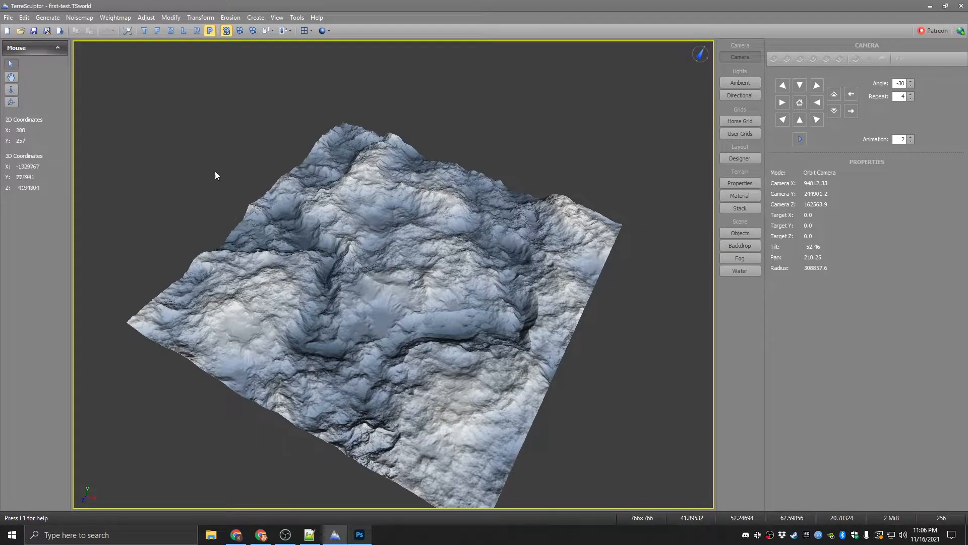
# - Start exporting the first-test terrain and choose Raw Binary (*.raw) as the file format
pyautogui.click(7, 17)
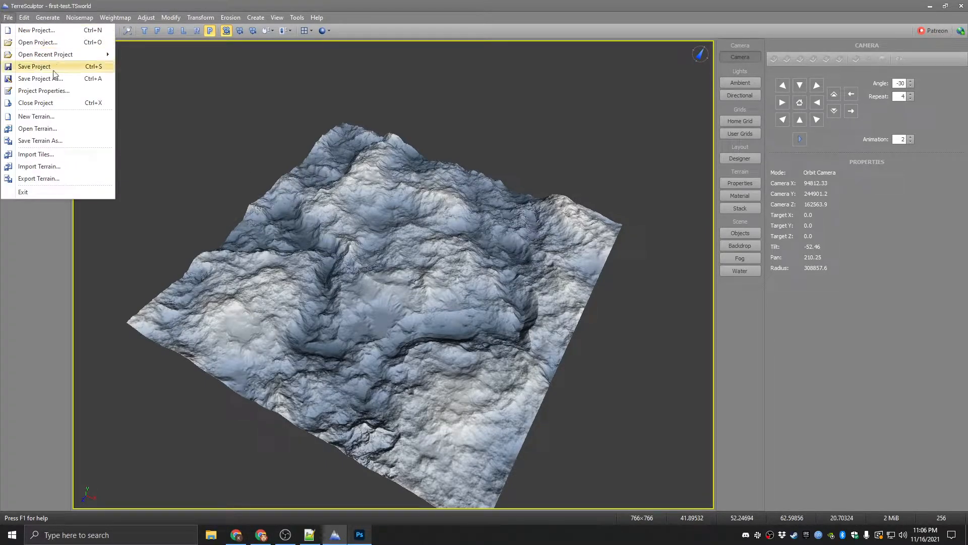
pyautogui.click(56, 179)
pyautogui.click(585, 395)
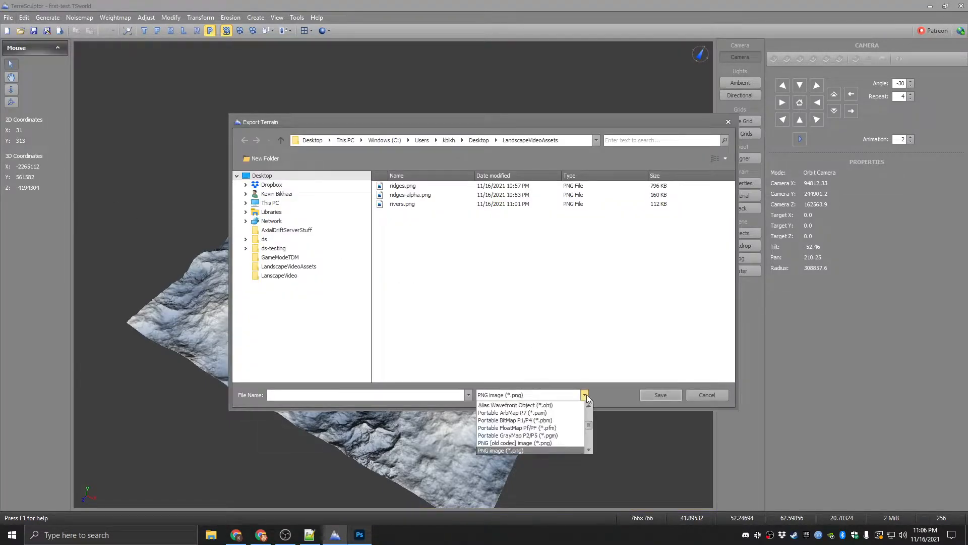
pyautogui.scroll(-3, 591, 425)
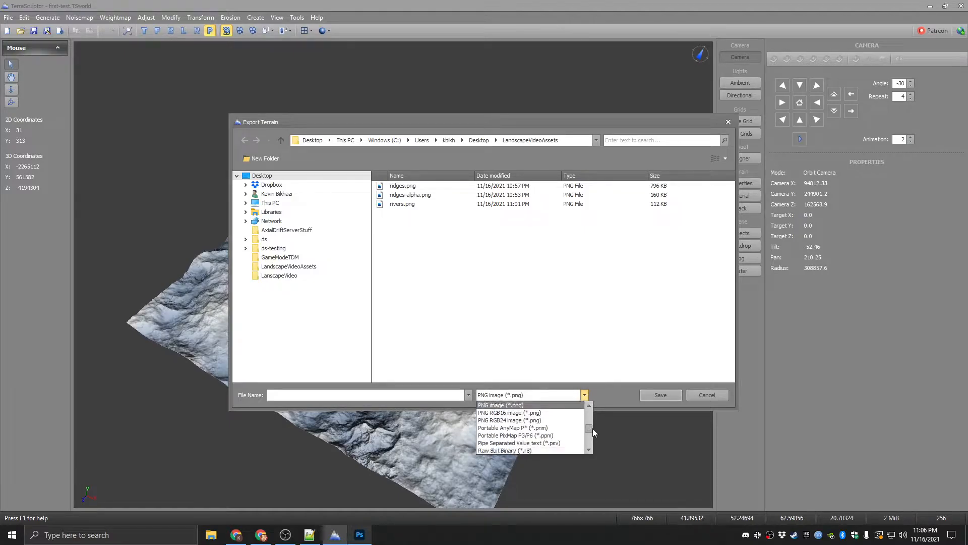
pyautogui.scroll(2, 593, 431)
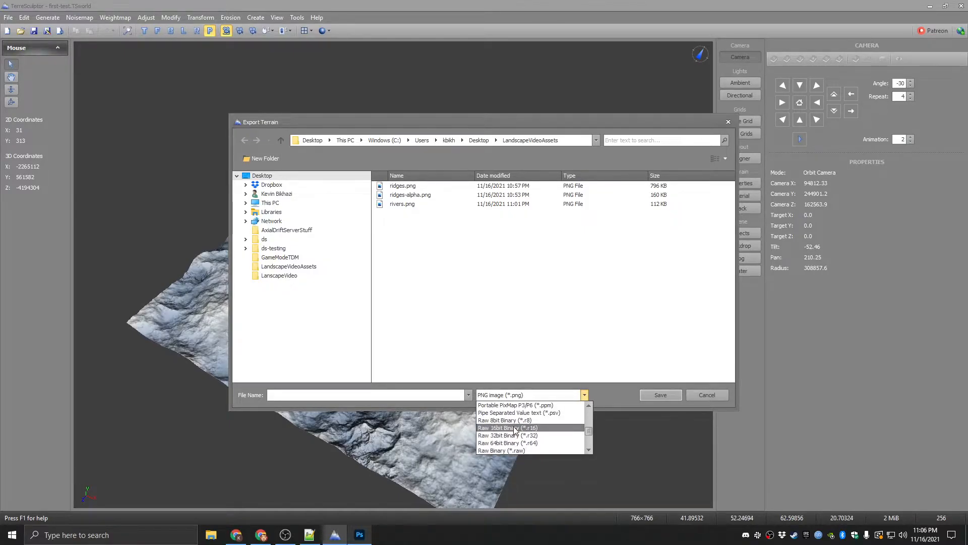
pyautogui.click(517, 451)
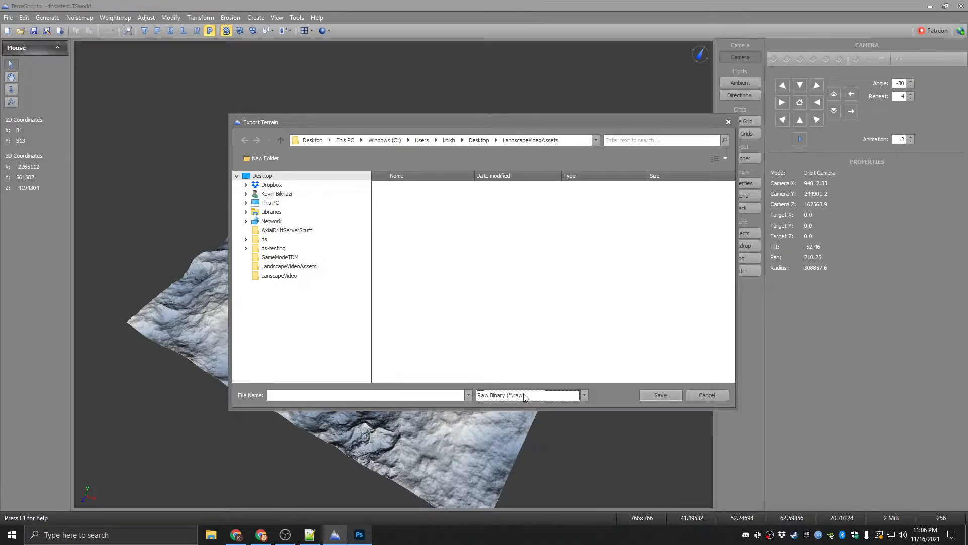
# - Export the terrain as landscapevideofinal to the LandscapeVideoAssets folder with 16-bit Short Unsigned data, Normalize conversion and Intel byte order
pyautogui.click(302, 266)
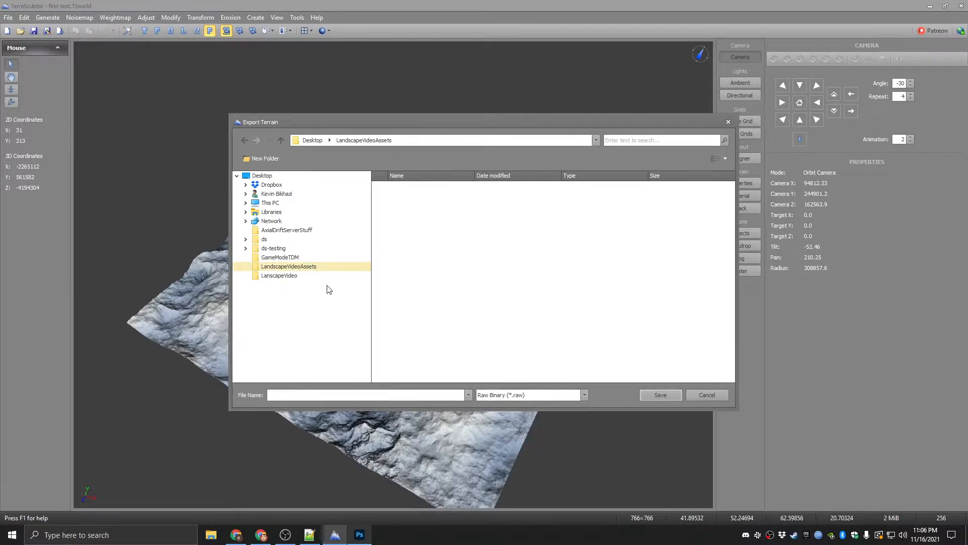
pyautogui.click(318, 396)
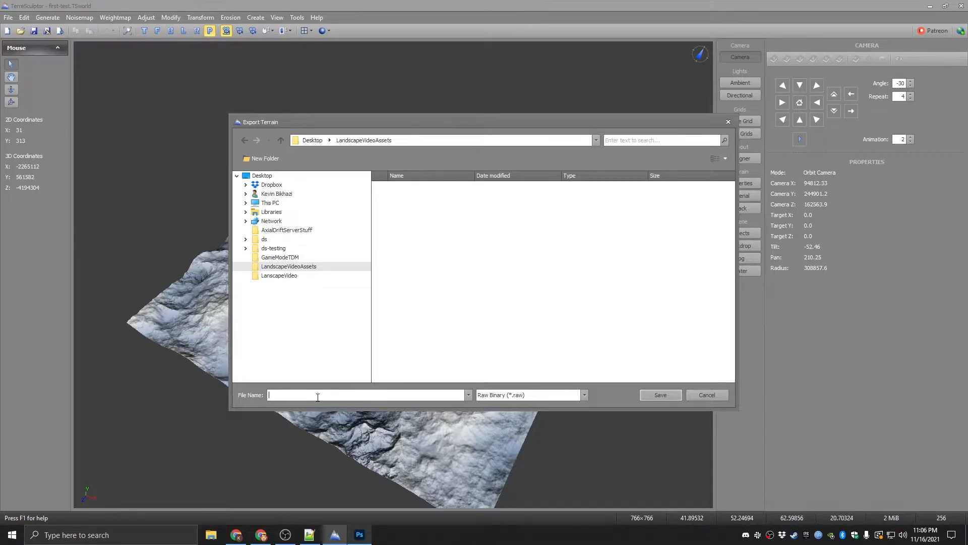
pyautogui.write('landscape')
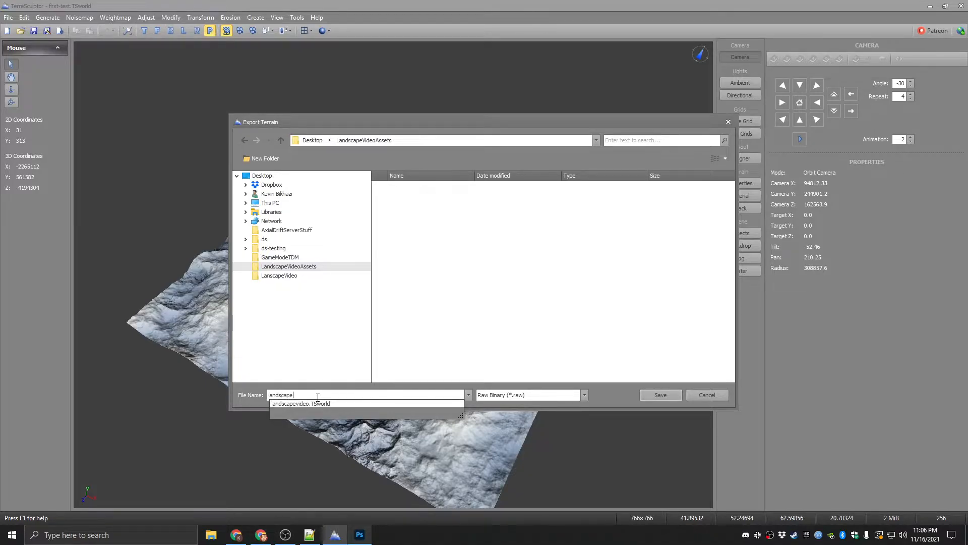
pyautogui.write('videofinal')
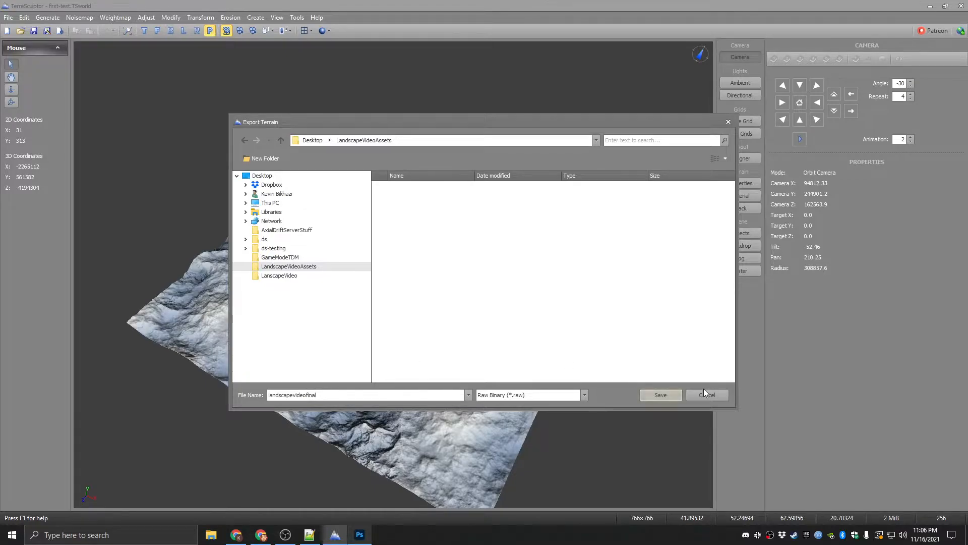
pyautogui.click(663, 394)
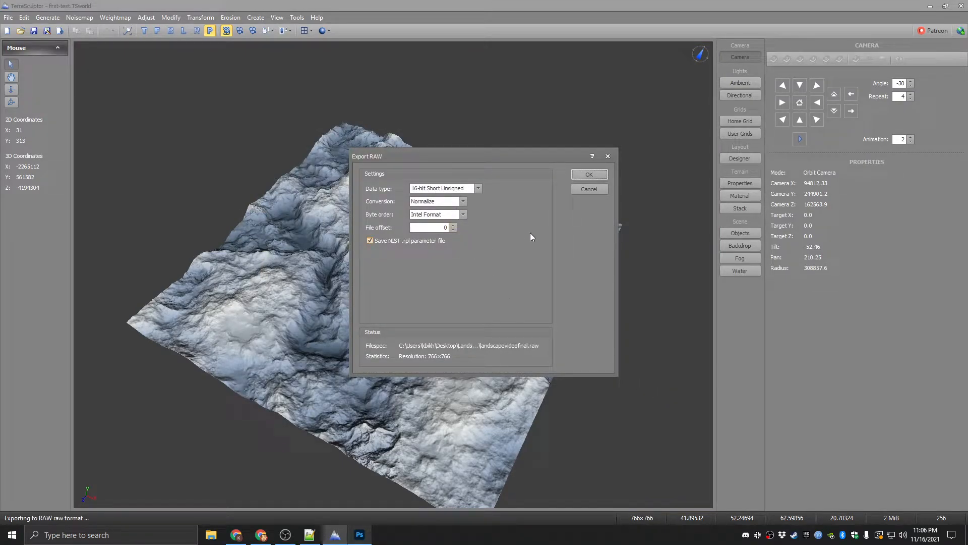
pyautogui.click(589, 175)
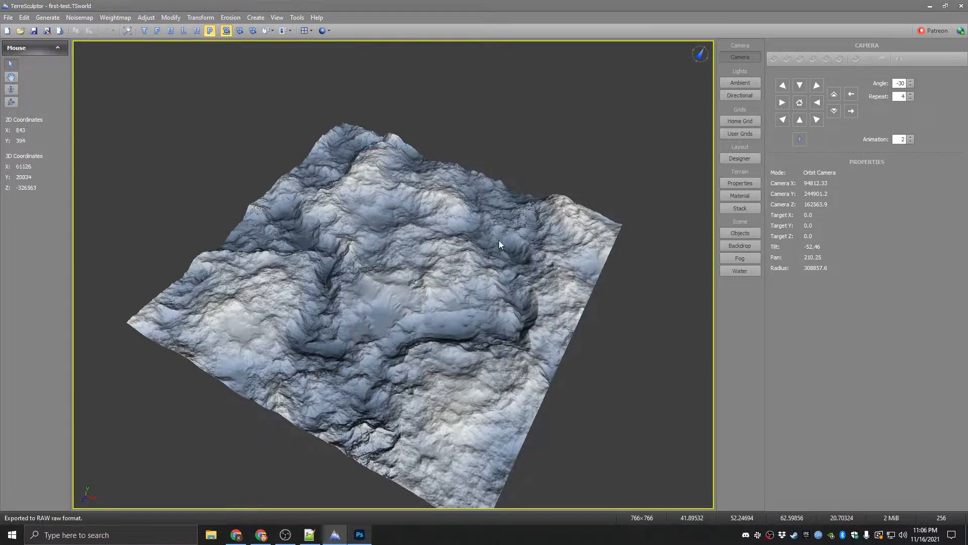
# - Switch to File Explorer and open ArenaVR.uproject from C:\UE_4.26\Projects\AxialDriftModKit in Unreal Editor
pyautogui.click(931, 6)
pyautogui.click(211, 534)
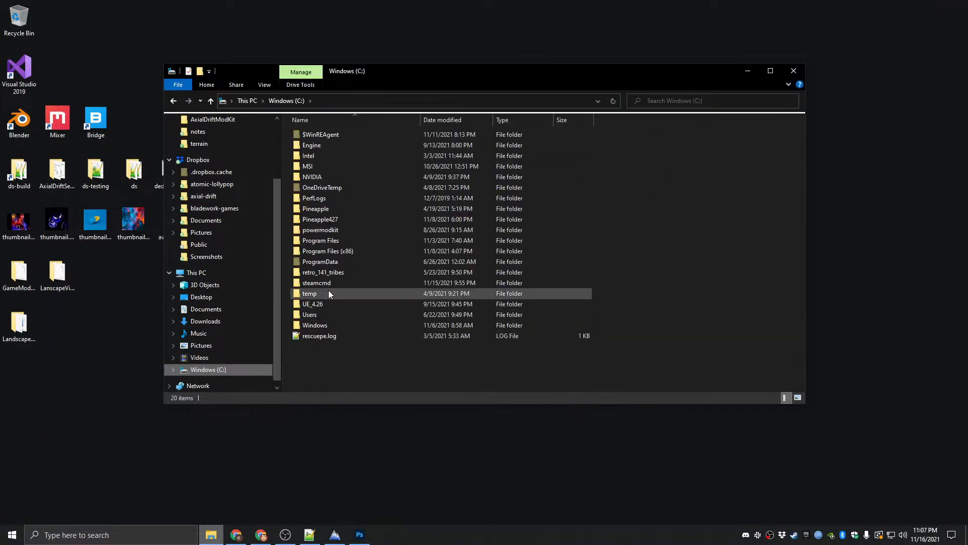
pyautogui.doubleClick(316, 305)
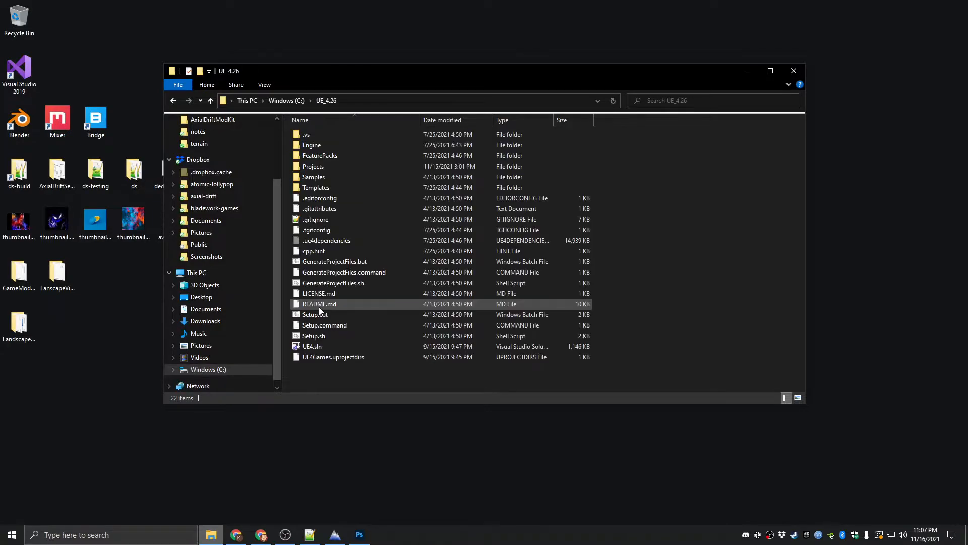
pyautogui.doubleClick(322, 167)
pyautogui.doubleClick(334, 133)
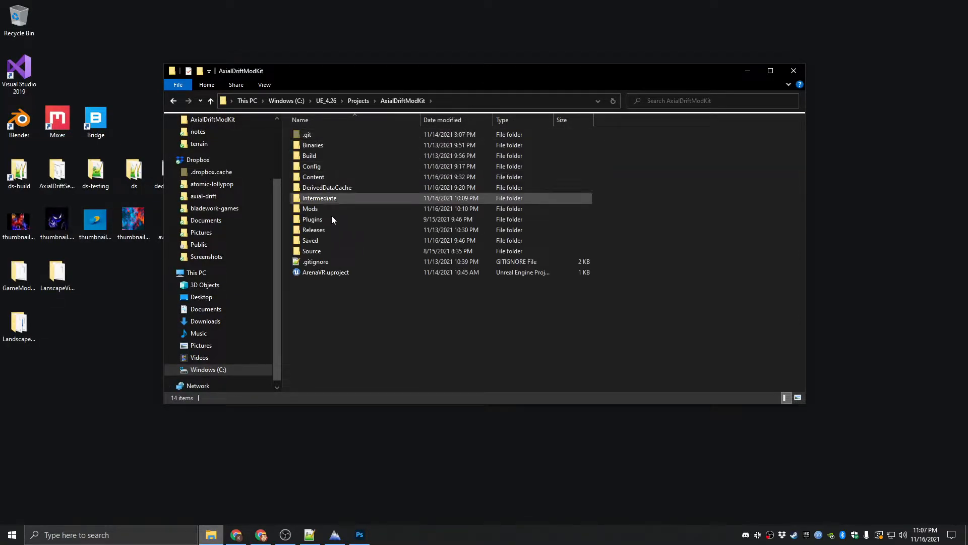
pyautogui.doubleClick(331, 274)
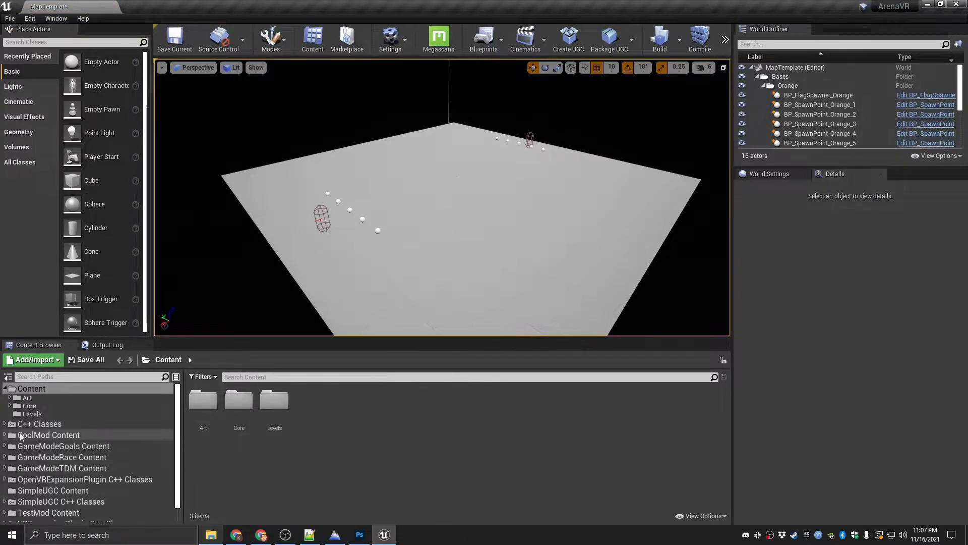
# - Create a new UGC package named LandscapeVideo in the AxialDriftModKit Mods folder
pyautogui.click(569, 37)
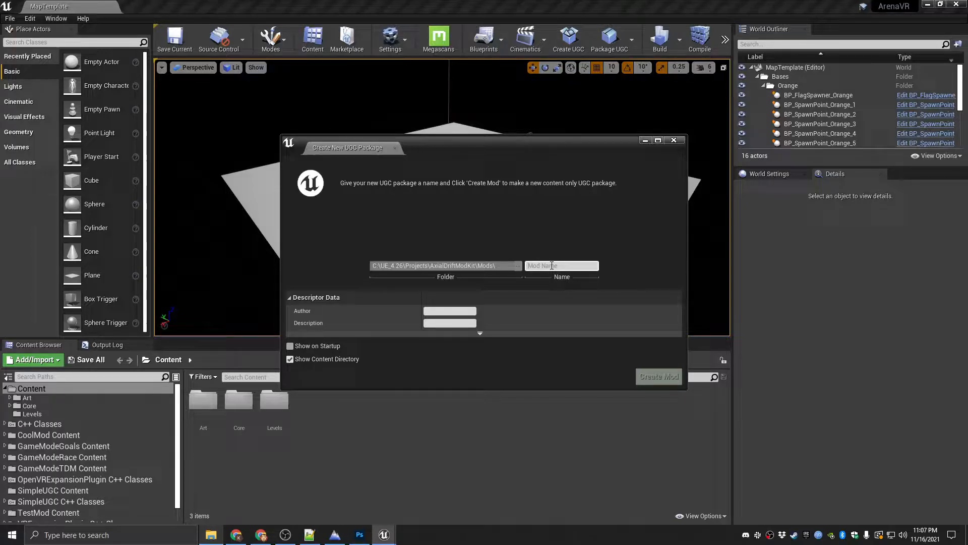
pyautogui.write('LandscapeVideo')
pyautogui.click(664, 382)
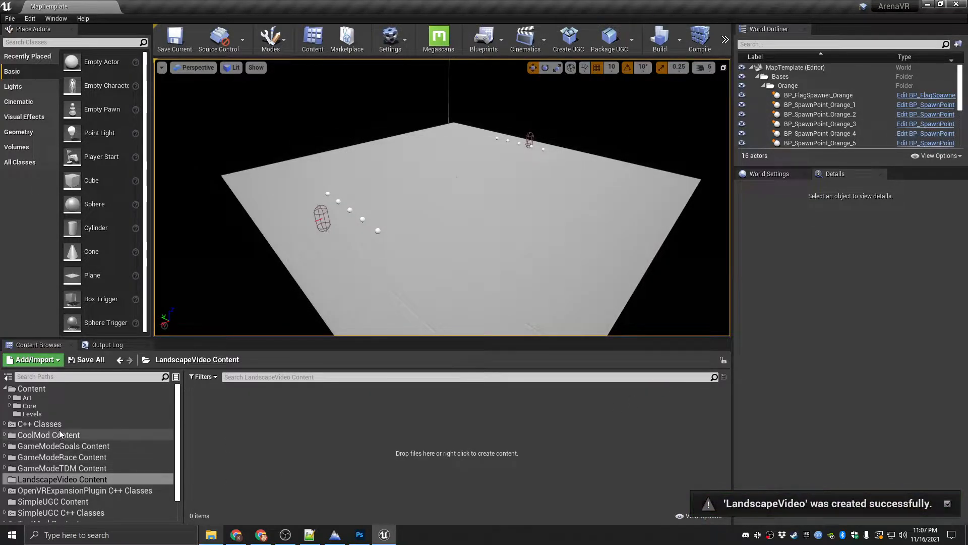
# - Copy the MapTemplate level into LandscapeVideo Content, rename the copy LandscapeVideo and open it
pyautogui.click(33, 414)
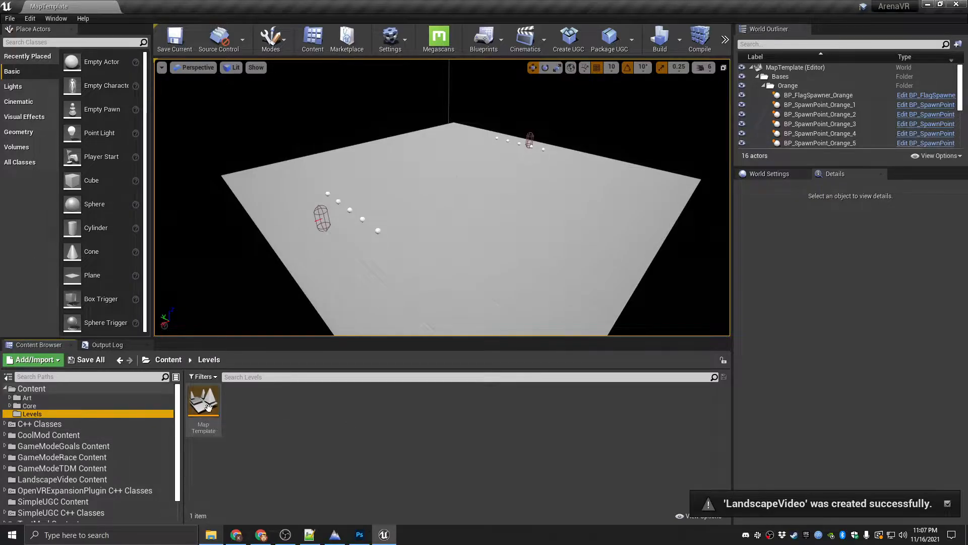
pyautogui.moveTo(213, 407); pyautogui.dragTo(67, 480)
pyautogui.click(90, 506)
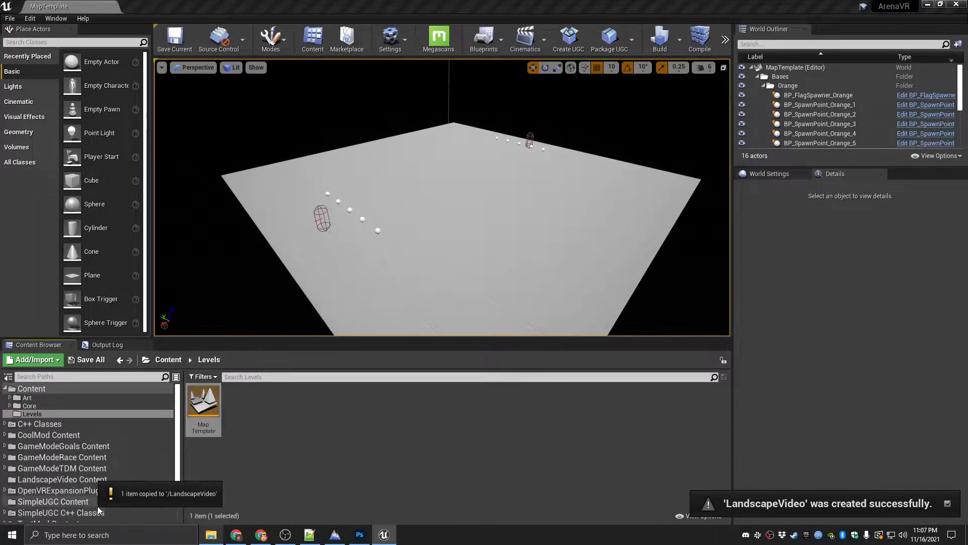
pyautogui.click(68, 480)
pyautogui.press('F2')
pyautogui.write('LandscapeVideo')
pyautogui.press('Return')
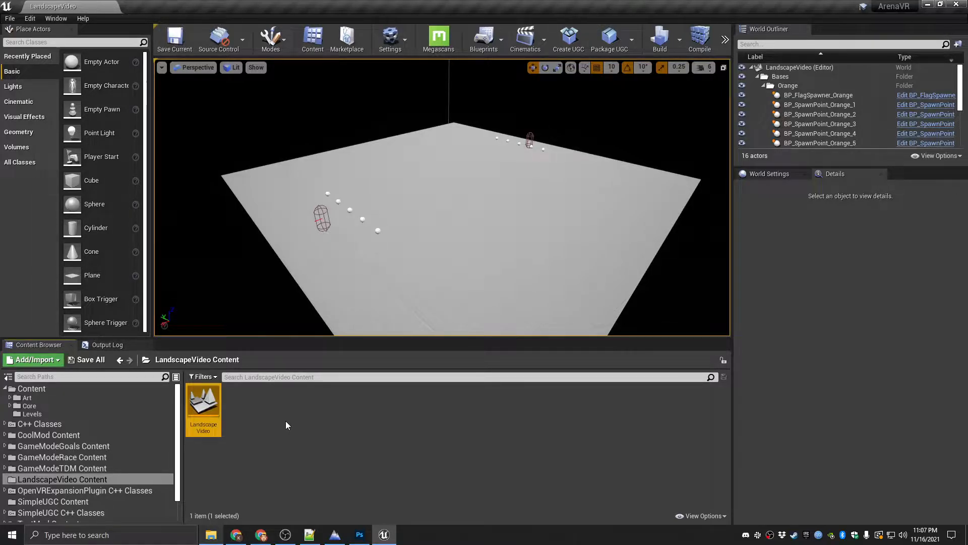
pyautogui.click(286, 425)
# - Start a new landscape imported from file, using landscapevideofinal.raw in LandscapeVideoAssets as the heightmap
pyautogui.moveTo(411, 269)
pyautogui.mouseDown(button='right')
pyautogui.moveTo(397, 281)
pyautogui.moveTo(411, 269)
pyautogui.mouseUp(button='right')
pyautogui.press('s')
pyautogui.press('w')
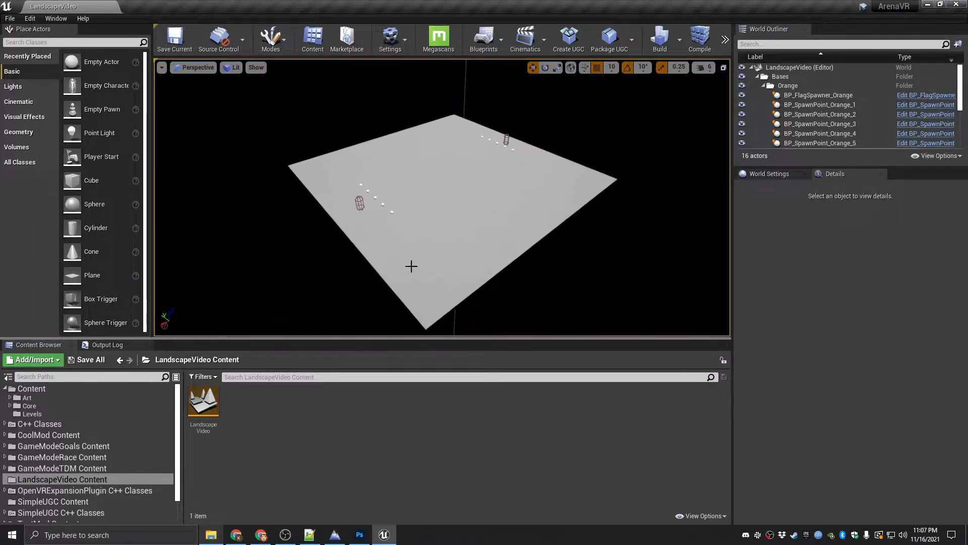
pyautogui.click(270, 39)
pyautogui.click(269, 86)
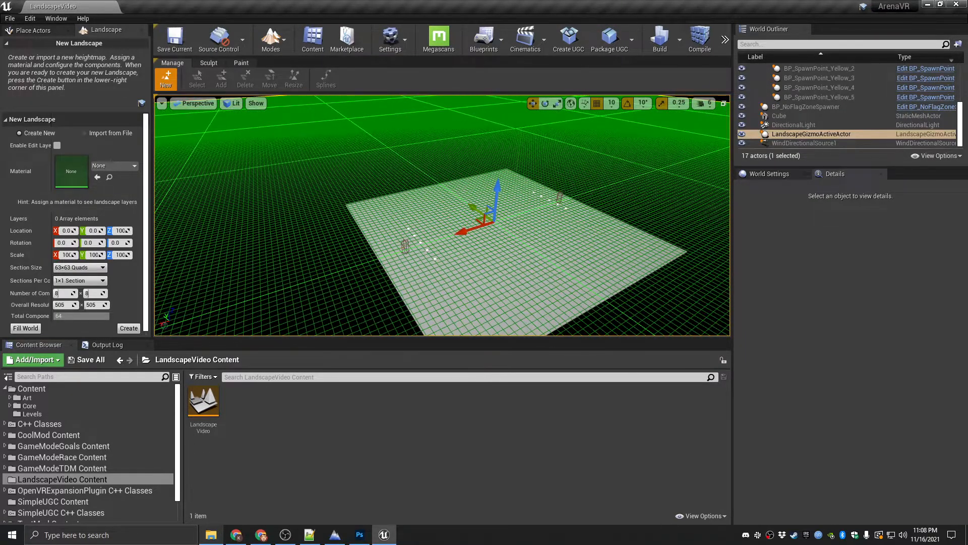
pyautogui.click(85, 133)
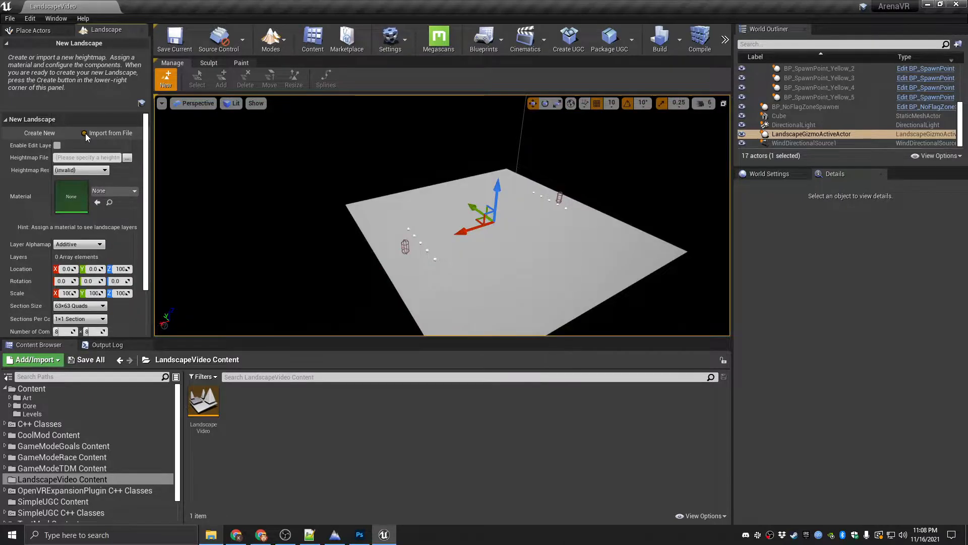
pyautogui.click(127, 158)
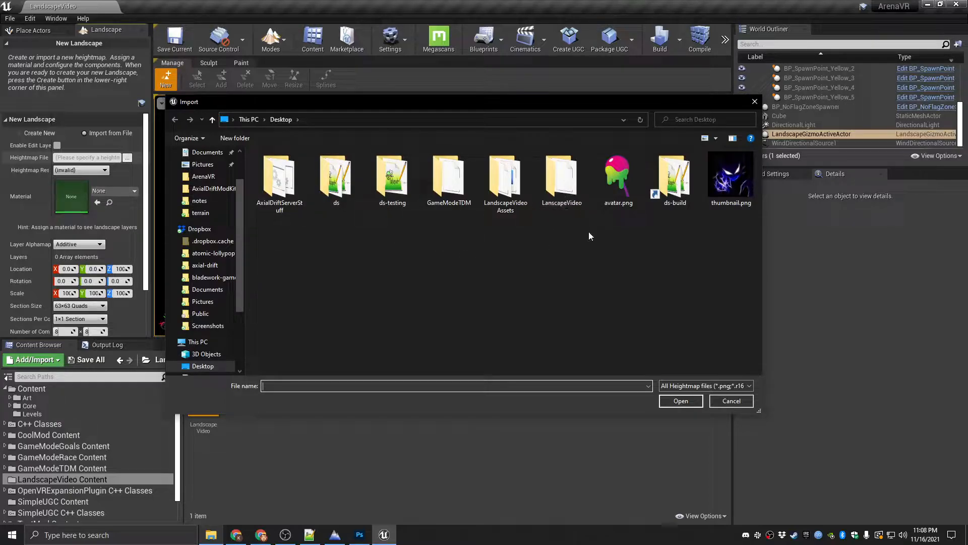
pyautogui.doubleClick(506, 179)
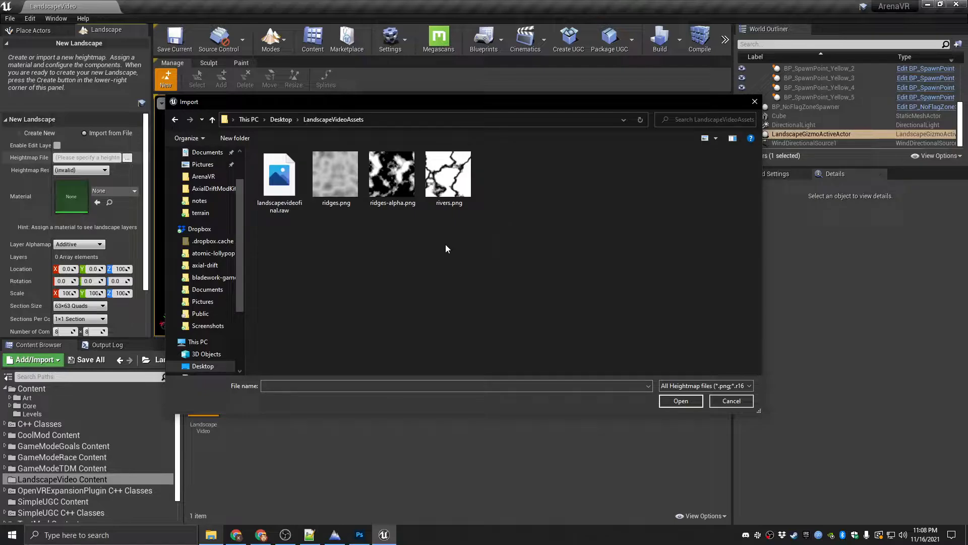
pyautogui.click(277, 183)
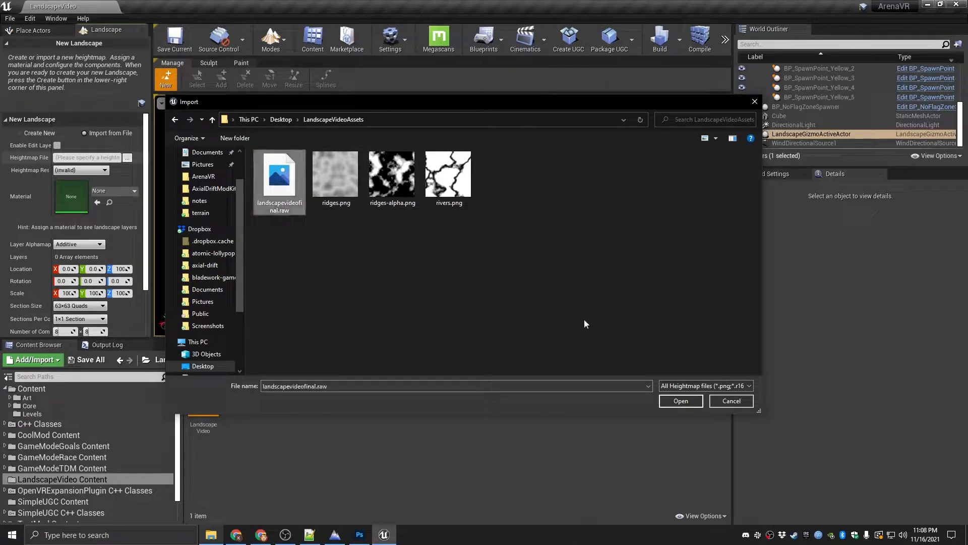
pyautogui.click(678, 401)
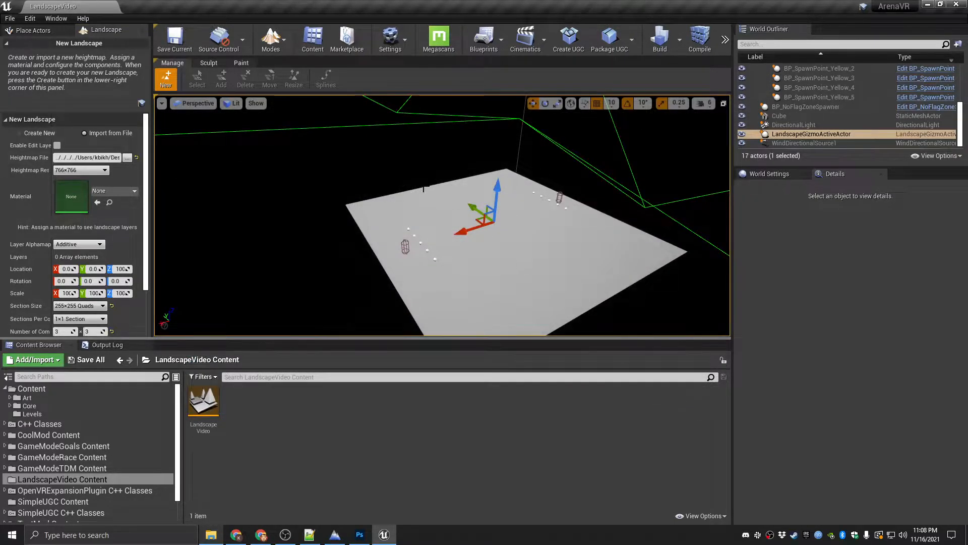
# - Set the new landscape's X and Y scale to 800
pyautogui.press('s')
pyautogui.moveTo(442, 215)
pyautogui.mouseDown(button='right')
pyautogui.moveTo(505, 217)
pyautogui.moveTo(429, 212)
pyautogui.mouseUp(button='right')
pyautogui.press('d')
pyautogui.press('w')
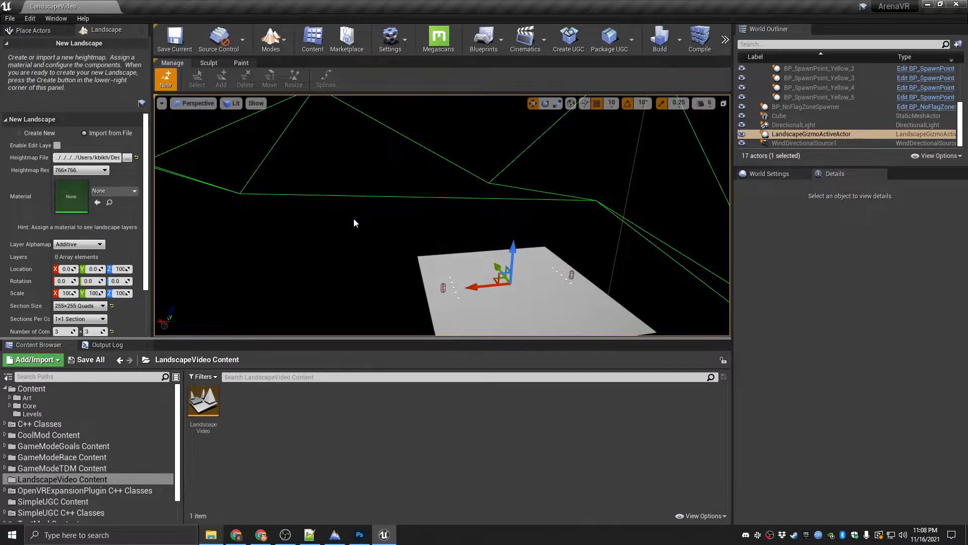
pyautogui.click(66, 294)
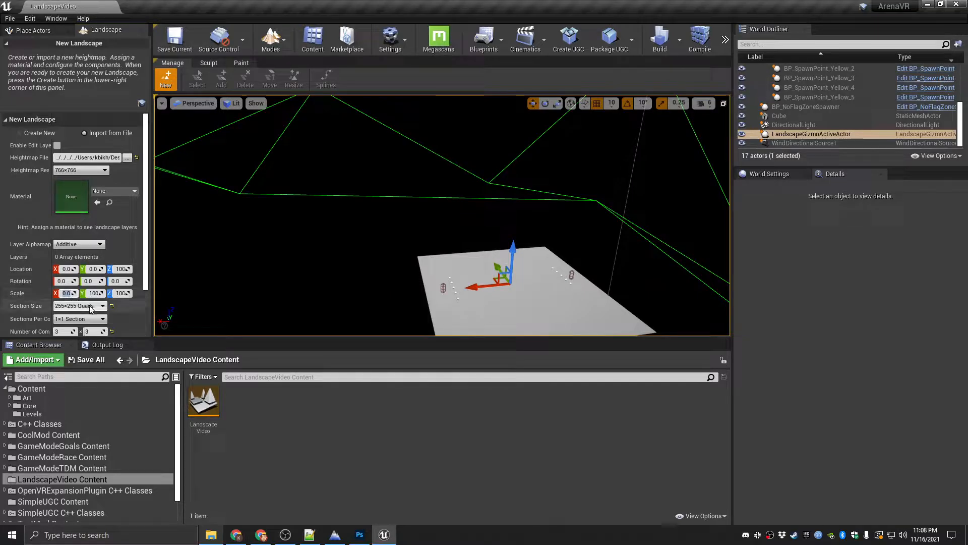
pyautogui.press('Tab')
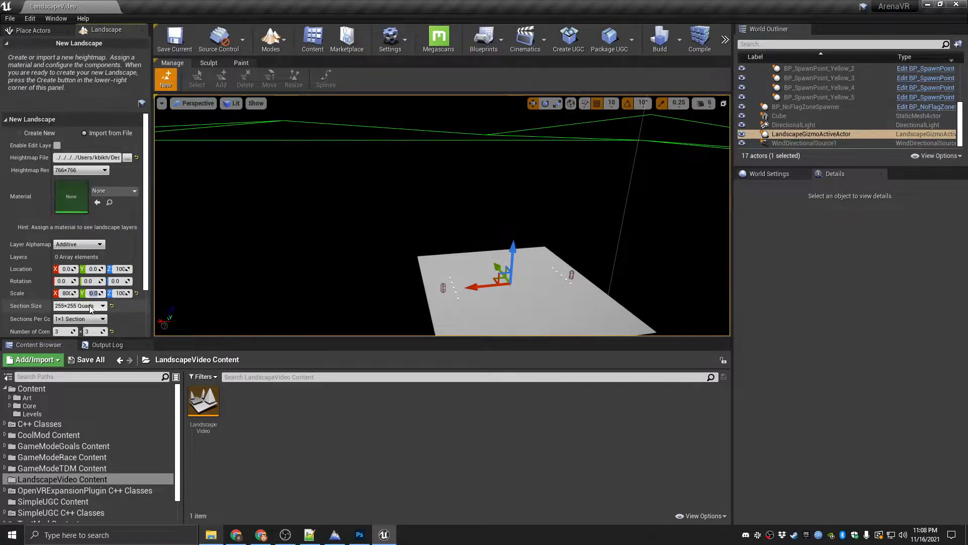
pyautogui.moveTo(192, 299); pyautogui.dragTo(216, 288, button='right')
pyautogui.press('s')
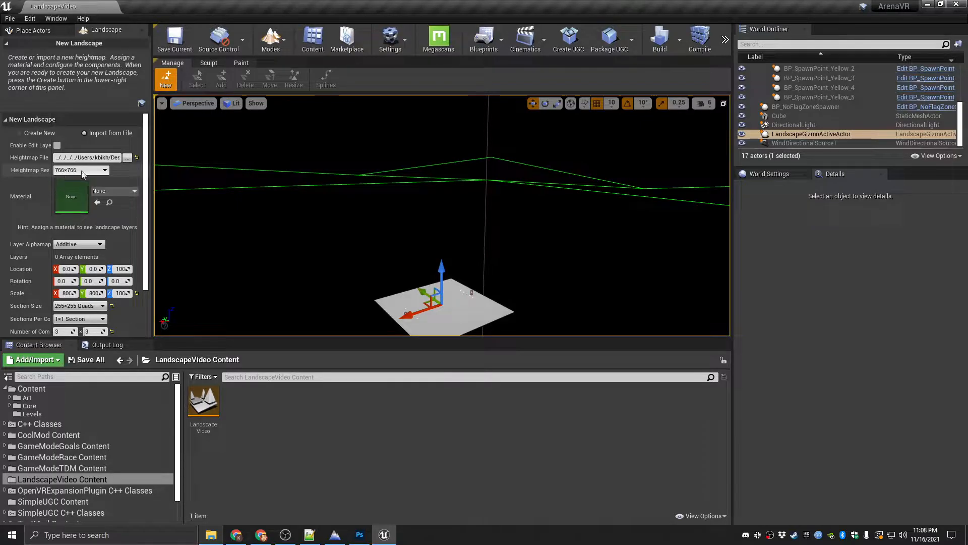
pyautogui.scroll(-3, 143, 242)
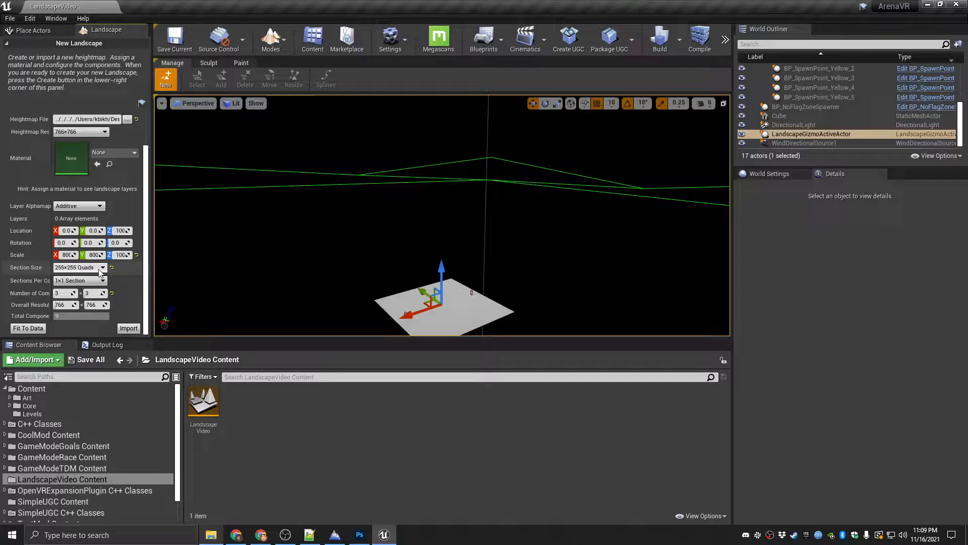
pyautogui.moveTo(283, 222)
pyautogui.mouseDown(button='right')
pyautogui.moveTo(282, 268)
pyautogui.moveTo(298, 242)
pyautogui.moveTo(287, 240)
pyautogui.mouseUp(button='right')
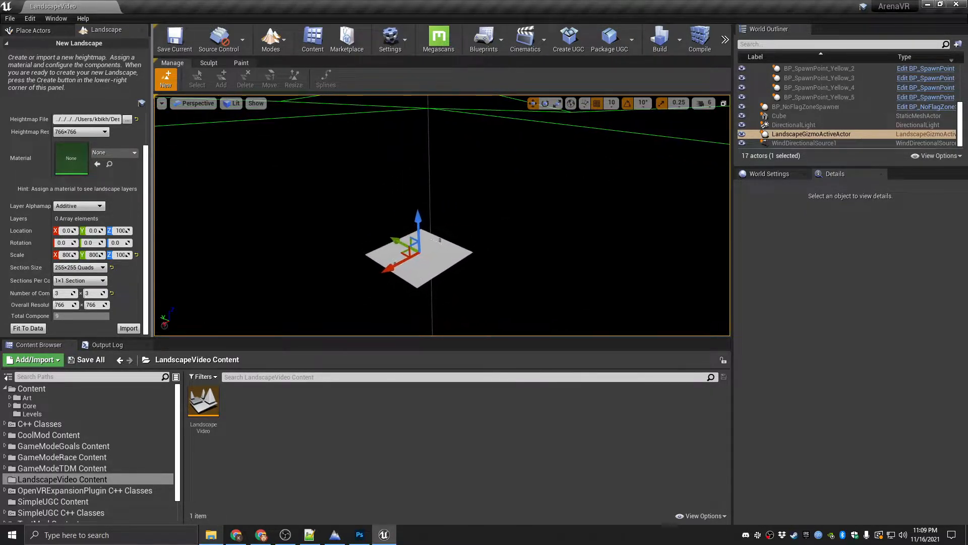
# - Import the 766 by 766 heightmap as a landscape and raise the viewport camera speed to 8
pyautogui.click(129, 329)
pyautogui.moveTo(482, 245)
pyautogui.mouseDown(button='right')
pyautogui.moveTo(529, 194)
pyautogui.moveTo(610, 196)
pyautogui.moveTo(606, 156)
pyautogui.moveTo(618, 126)
pyautogui.moveTo(605, 164)
pyautogui.mouseUp(button='right')
pyautogui.click(714, 103)
pyautogui.moveTo(755, 129); pyautogui.dragTo(777, 129)
pyautogui.moveTo(570, 197); pyautogui.dragTo(514, 221, button='right')
pyautogui.moveTo(360, 184)
pyautogui.mouseDown(button='right')
pyautogui.moveTo(378, 207)
pyautogui.moveTo(378, 184)
pyautogui.mouseUp(button='right')
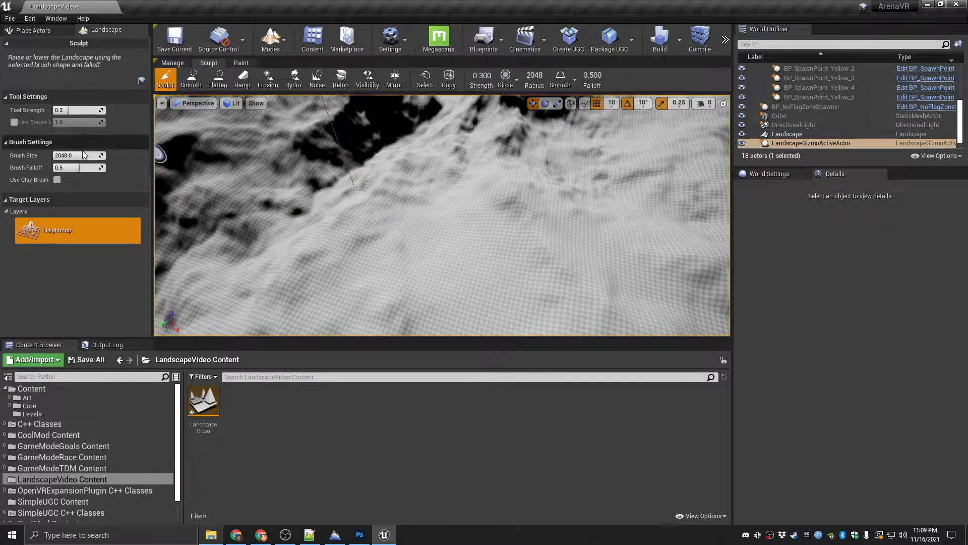
# - Set the landscape Sculpt tool's brush size to 15000
pyautogui.click(77, 156)
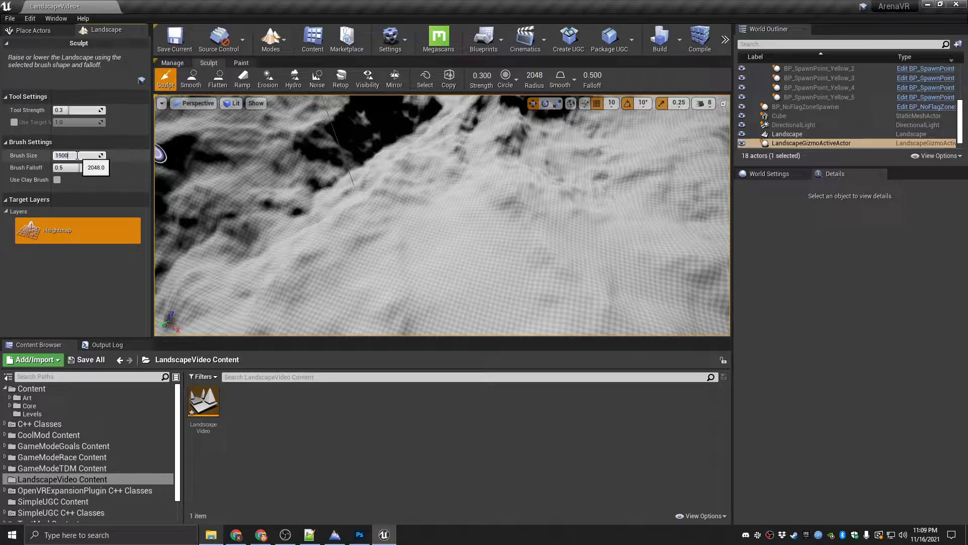
pyautogui.write('1500')
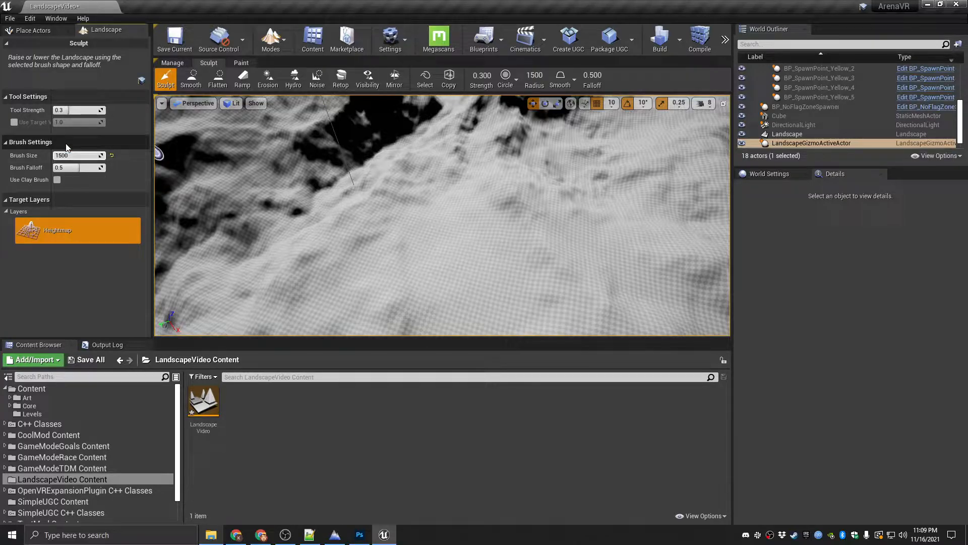
pyautogui.write('0')
pyautogui.press('Return')
pyautogui.moveTo(422, 211); pyautogui.dragTo(384, 212, button='right')
pyautogui.moveTo(404, 255)
pyautogui.mouseDown(button='right')
pyautogui.moveTo(451, 272)
pyautogui.moveTo(464, 217)
pyautogui.moveTo(499, 209)
pyautogui.moveTo(565, 209)
pyautogui.moveTo(626, 242)
pyautogui.moveTo(691, 217)
pyautogui.moveTo(626, 222)
pyautogui.moveTo(696, 255)
pyautogui.moveTo(687, 248)
pyautogui.moveTo(727, 244)
pyautogui.moveTo(371, 242)
pyautogui.mouseUp(button='right')
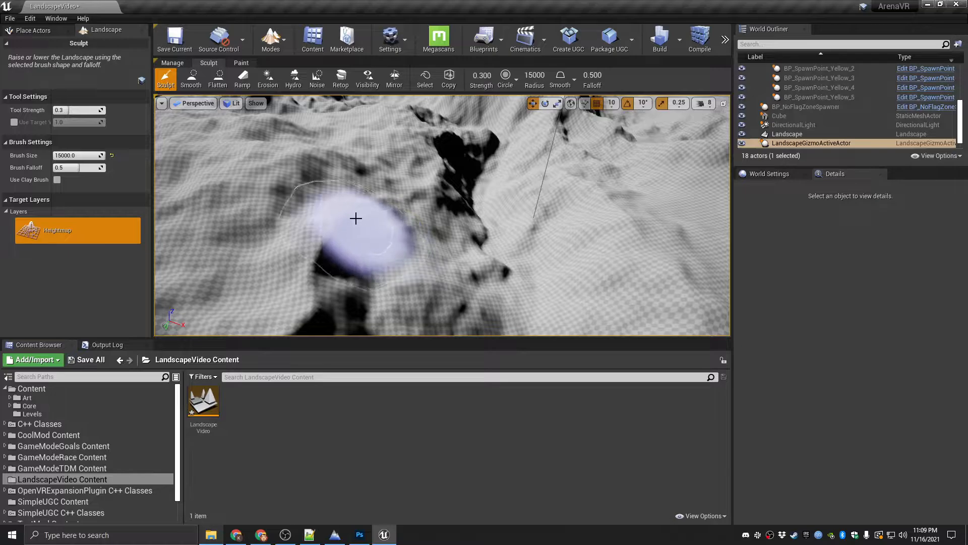
# - Try raising and lowering the terrain by the dark valley with the Sculpt brush, undo the strokes and restore the imported landscape
pyautogui.moveTo(338, 218)
pyautogui.mouseDown()
pyautogui.moveTo(357, 217)
pyautogui.moveTo(346, 225)
pyautogui.moveTo(361, 208)
pyautogui.moveTo(382, 211)
pyautogui.mouseUp()
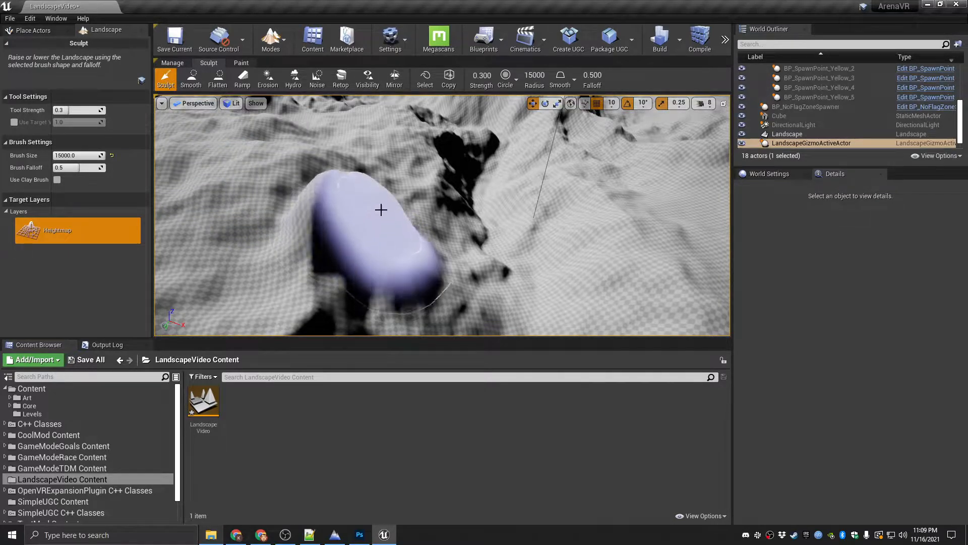
pyautogui.hotkey('ctrl', 'z')
pyautogui.moveTo(359, 242)
pyautogui.keyDown('shift'); pyautogui.mouseDown()
pyautogui.moveTo(387, 238)
pyautogui.moveTo(374, 223)
pyautogui.moveTo(389, 241)
pyautogui.moveTo(264, 237)
pyautogui.moveTo(348, 253)
pyautogui.moveTo(440, 232)
pyautogui.moveTo(380, 201)
pyautogui.mouseUp(); pyautogui.keyUp('shift')
pyautogui.hotkey('ctrl', 'z')
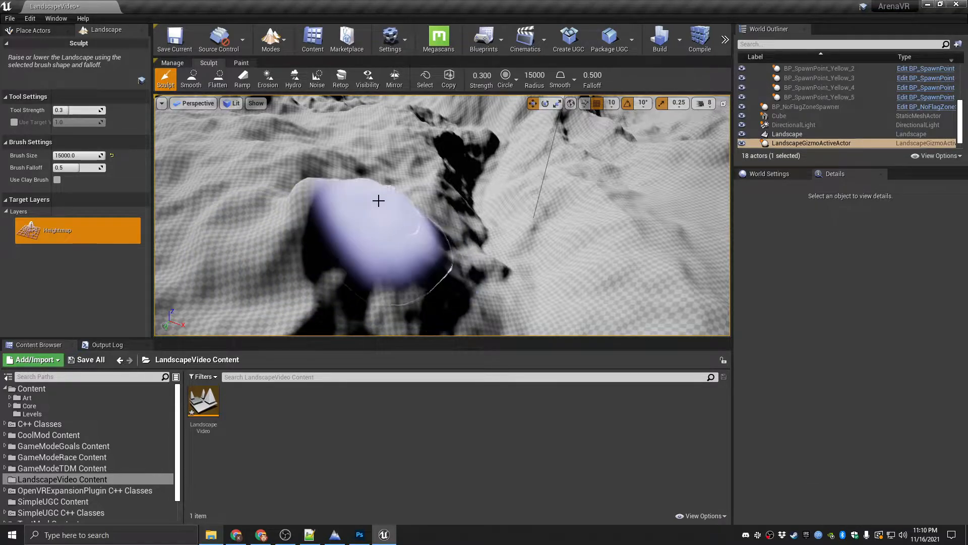
pyautogui.hotkey('ctrl', 'z')
pyautogui.hotkey('ctrl', 'z')
pyautogui.hotkey('ctrl', 'z')
pyautogui.hotkey('ctrl', 'z')
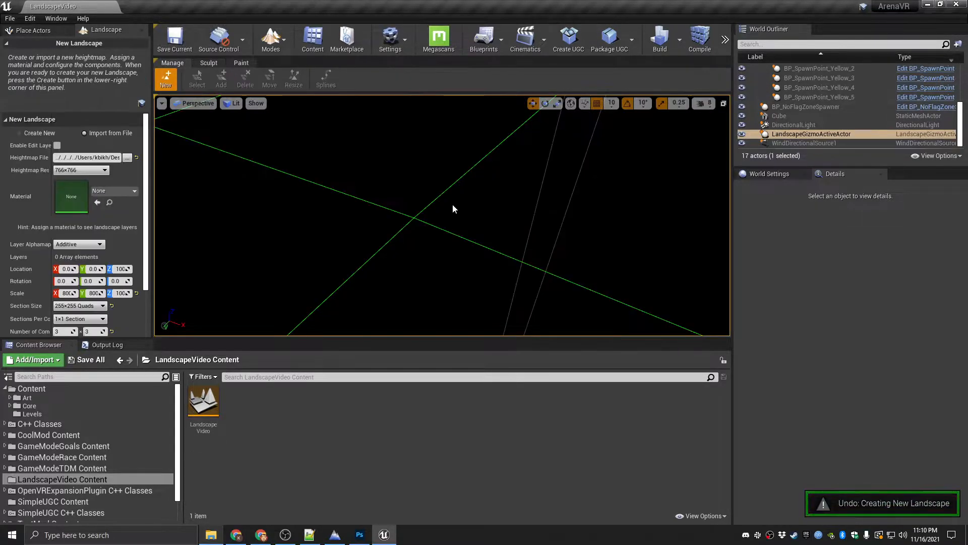
pyautogui.hotkey('ctrl', 'y')
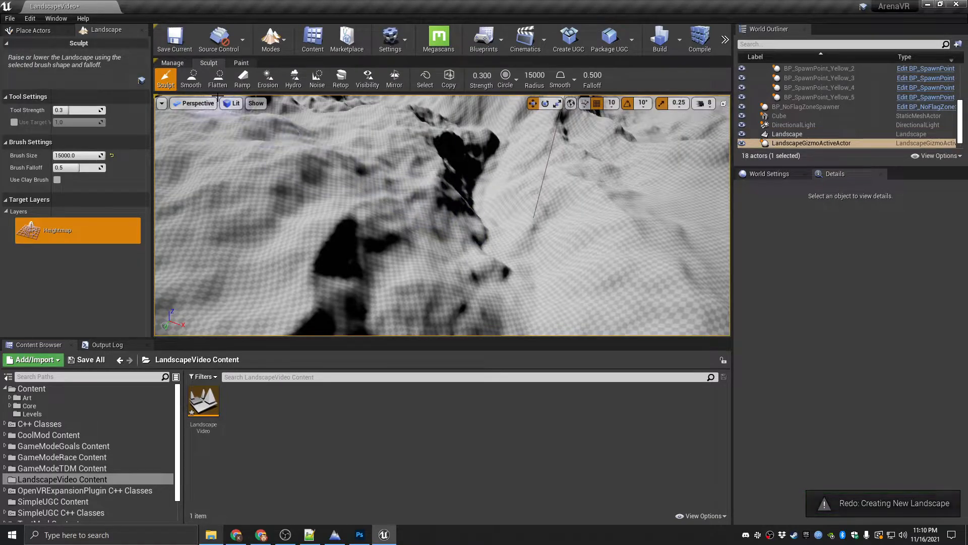
# - Try the Smooth and Flatten brushes on the terrain, undo both strokes and reset the brush size to its default 2048
pyautogui.click(192, 85)
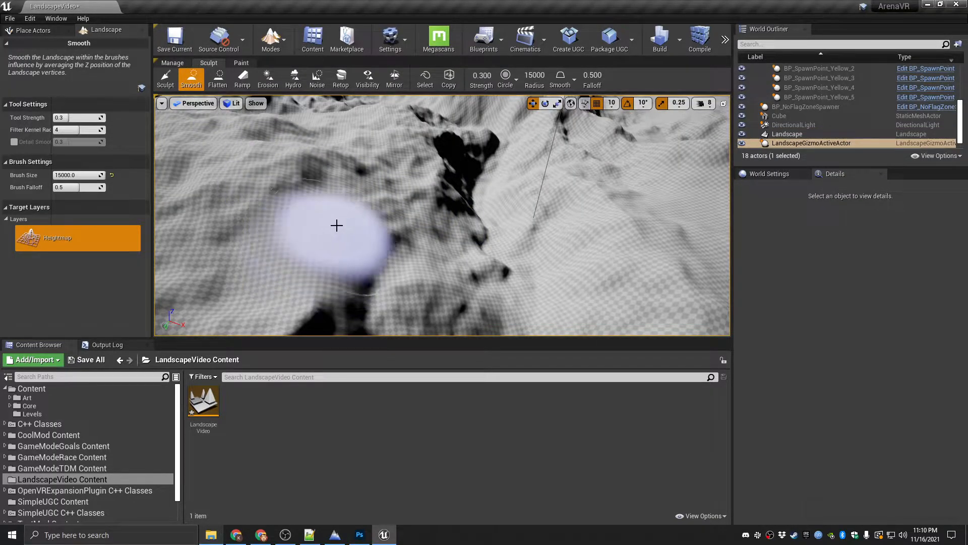
pyautogui.hotkey('ctrl', 'z')
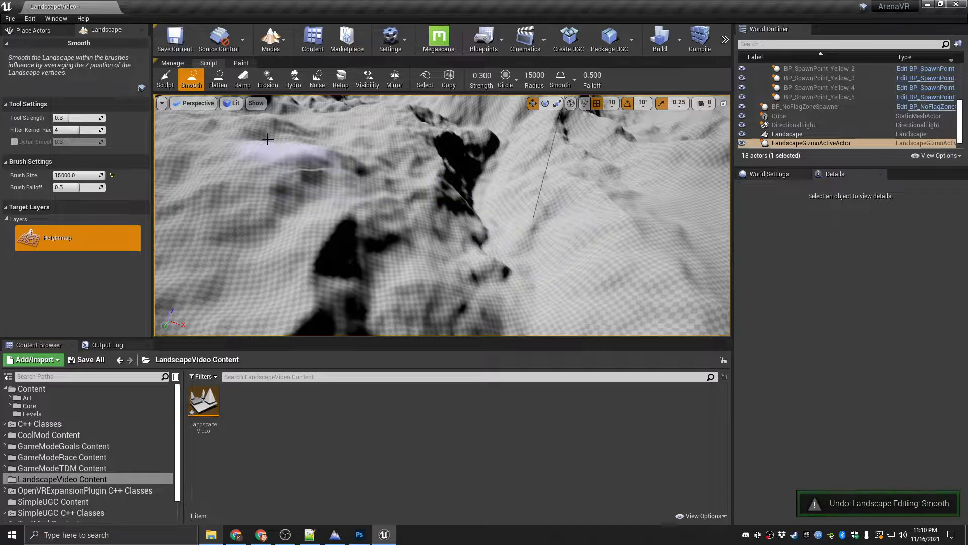
pyautogui.click(218, 79)
pyautogui.moveTo(320, 223)
pyautogui.mouseDown()
pyautogui.moveTo(281, 240)
pyautogui.moveTo(432, 197)
pyautogui.mouseUp()
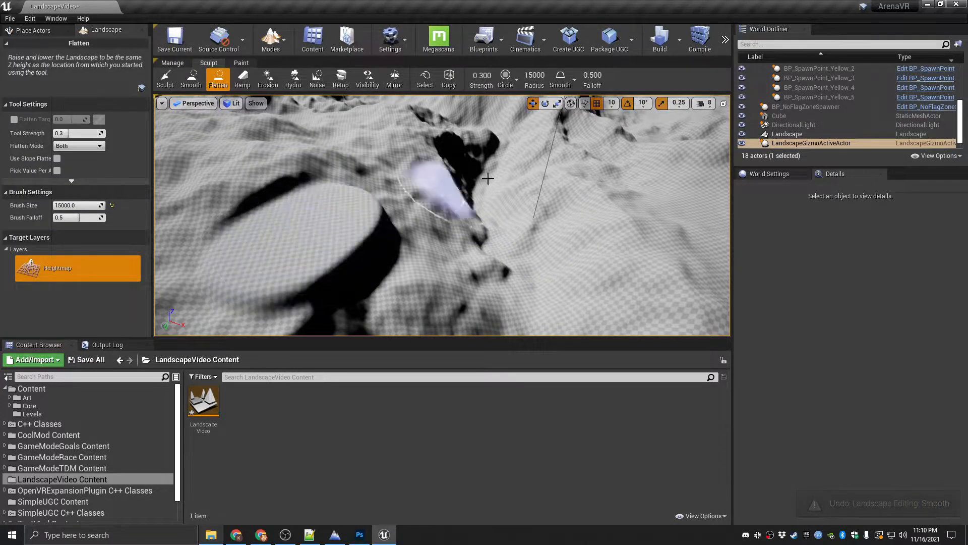
pyautogui.hotkey('ctrl', 'z')
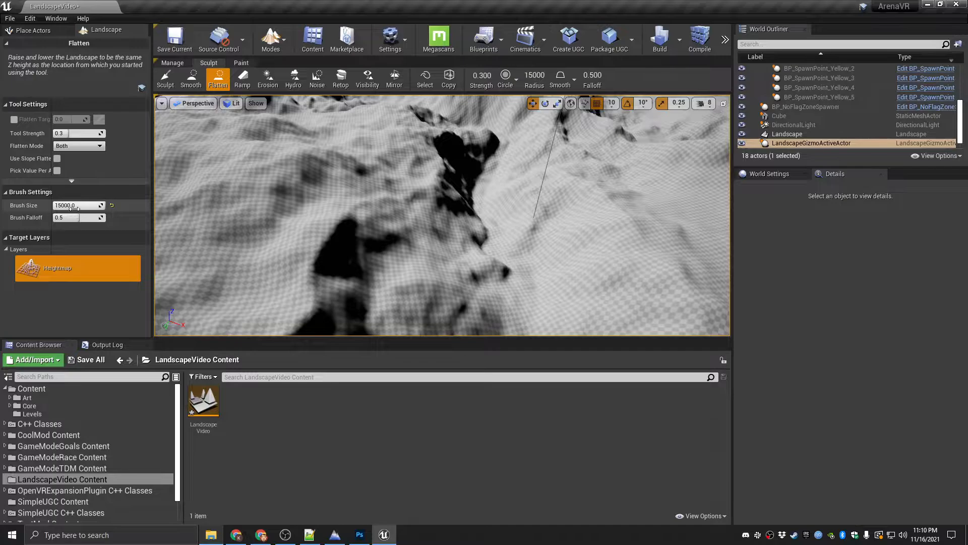
pyautogui.click(111, 205)
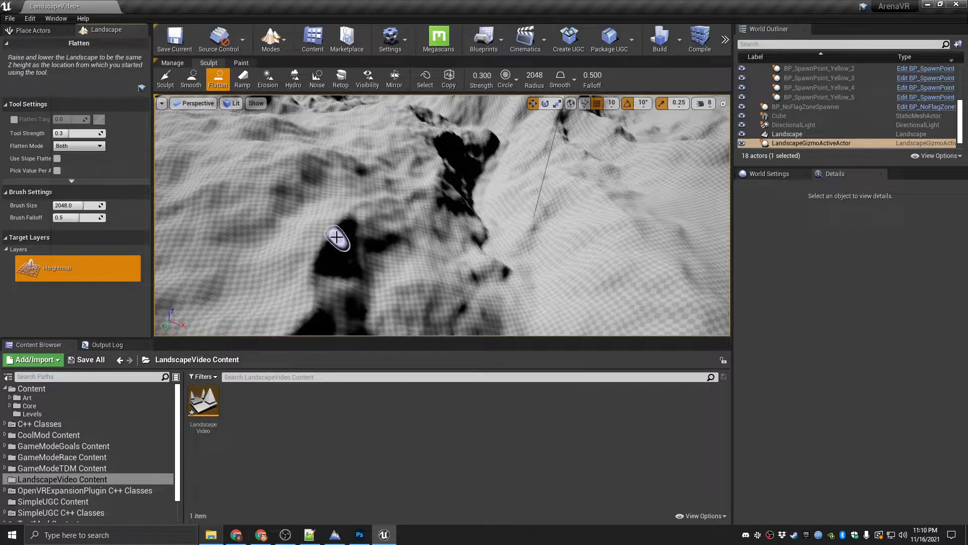
# - Look over the imported landscape's ridges and valleys and leave Landscape mode for Select mode
pyautogui.moveTo(362, 233)
pyautogui.mouseDown(button='right')
pyautogui.moveTo(346, 234)
pyautogui.moveTo(449, 196)
pyautogui.moveTo(542, 206)
pyautogui.moveTo(528, 239)
pyautogui.moveTo(374, 229)
pyautogui.mouseUp(button='right')
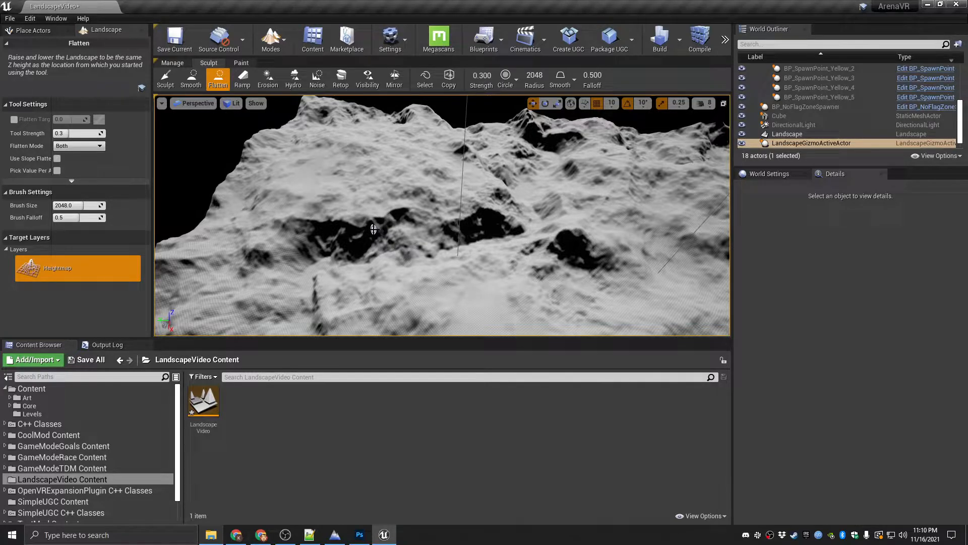
pyautogui.moveTo(443, 215)
pyautogui.mouseDown(button='right')
pyautogui.moveTo(464, 237)
pyautogui.moveTo(524, 243)
pyautogui.mouseUp(button='right')
pyautogui.moveTo(408, 234); pyautogui.dragTo(492, 196, button='right')
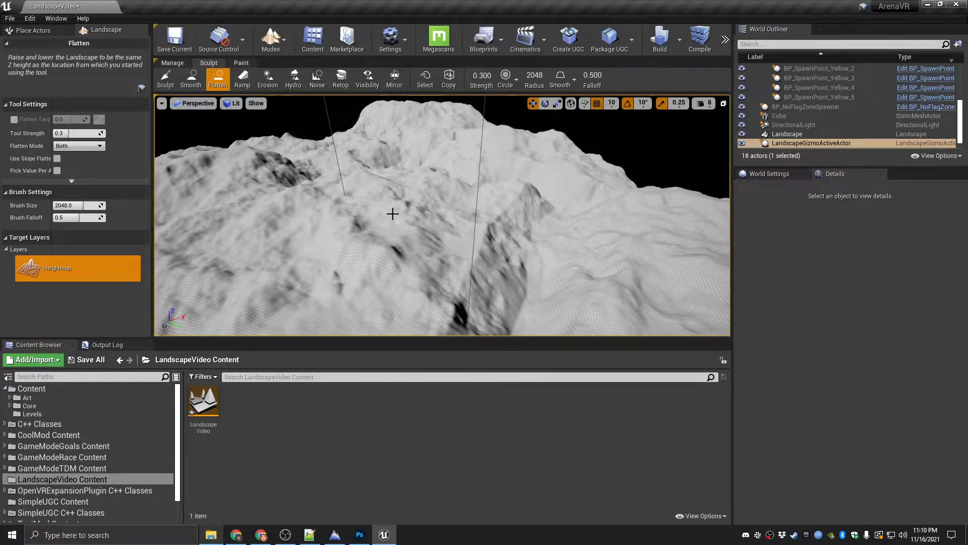
pyautogui.click(271, 38)
pyautogui.click(289, 68)
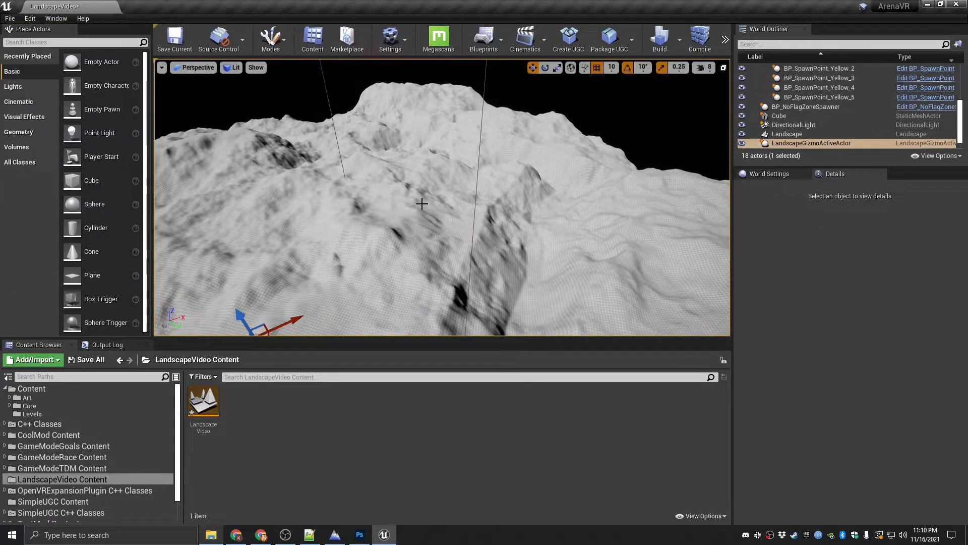
pyautogui.moveTo(444, 231); pyautogui.dragTo(443, 231, button='right')
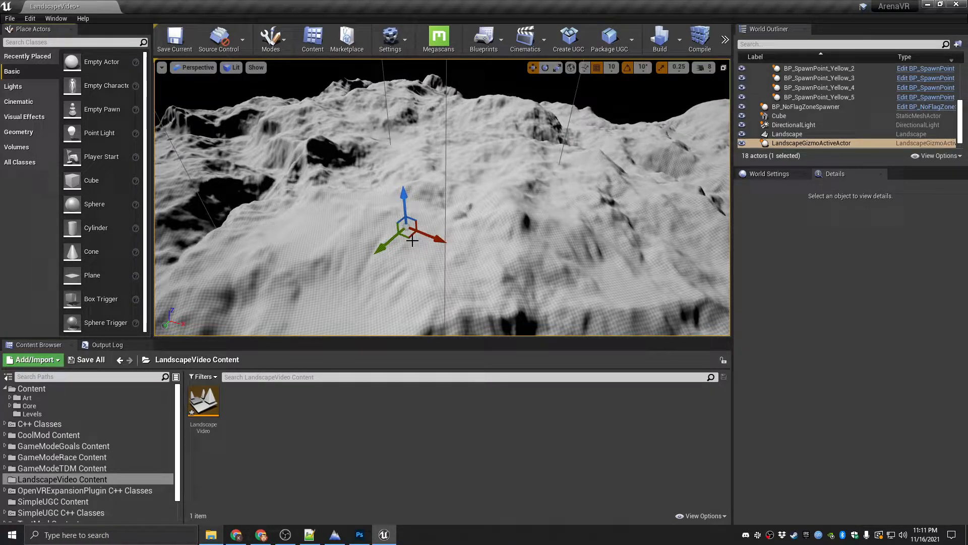
# - Switch to the Epic Games Launcher and open the Unreal Engine Library
pyautogui.moveTo(444, 232); pyautogui.dragTo(469, 232, button='right')
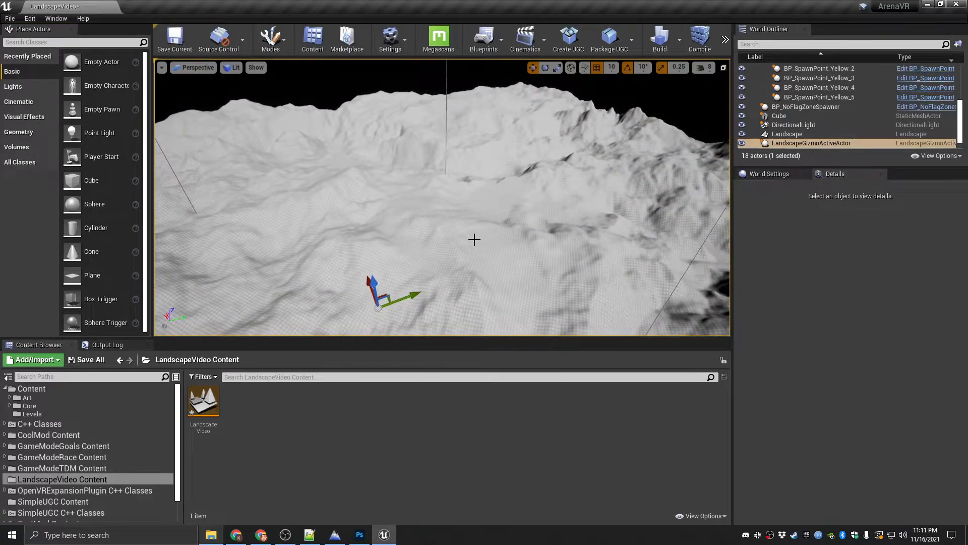
pyautogui.moveTo(360, 215); pyautogui.dragTo(245, 219, button='right')
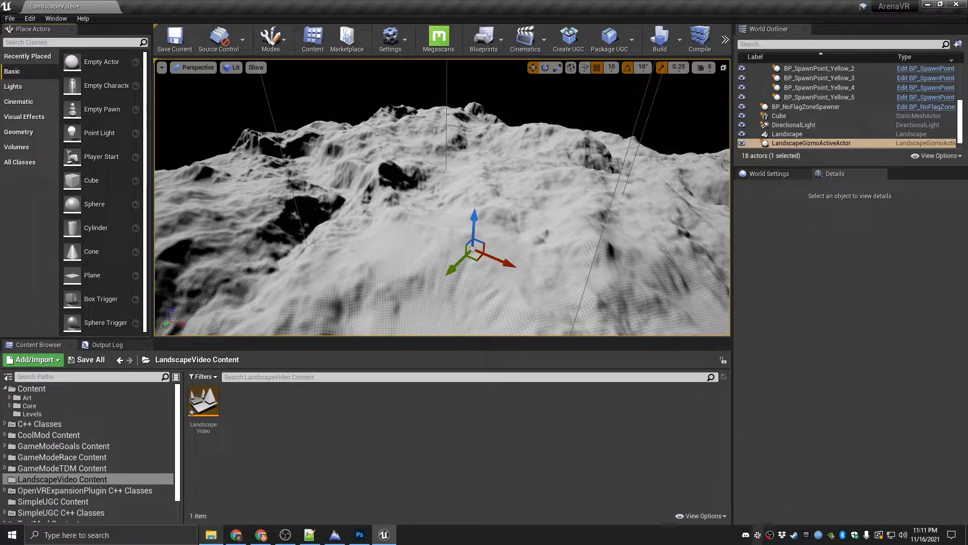
pyautogui.click(807, 537)
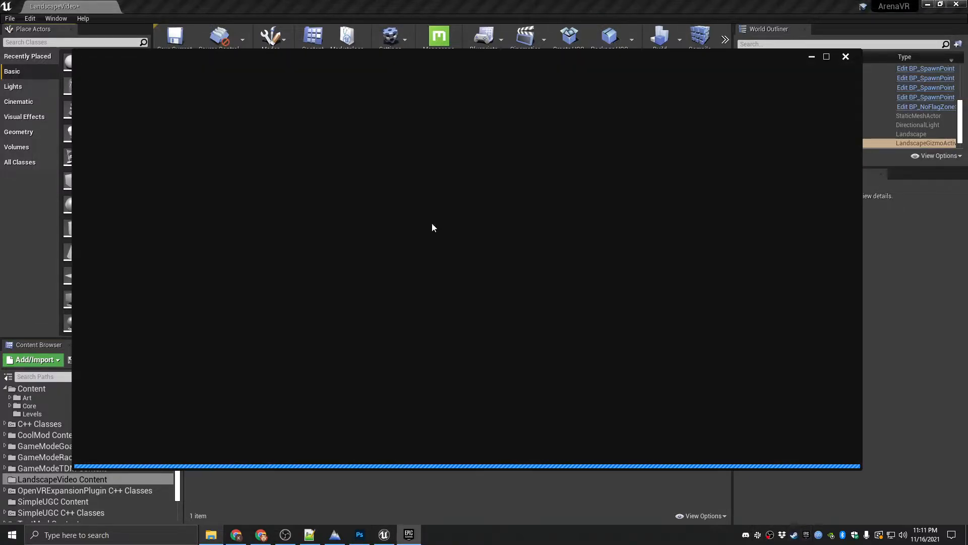
pyautogui.click(365, 78)
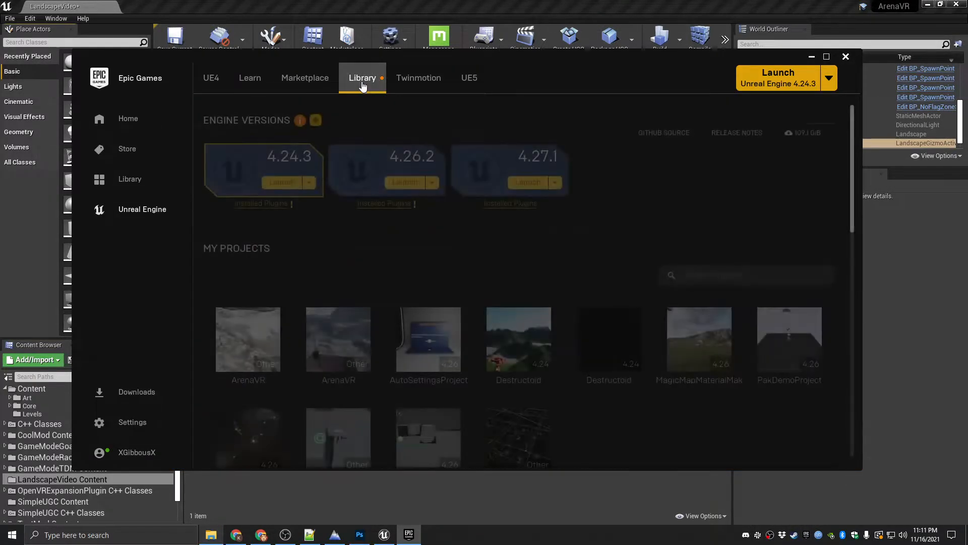
# - Browse the owned assets in the library vault for a landscape material pack such as Magic Map Material & Maker
pyautogui.scroll(-3, 596, 302)
pyautogui.scroll(-10, 594, 314)
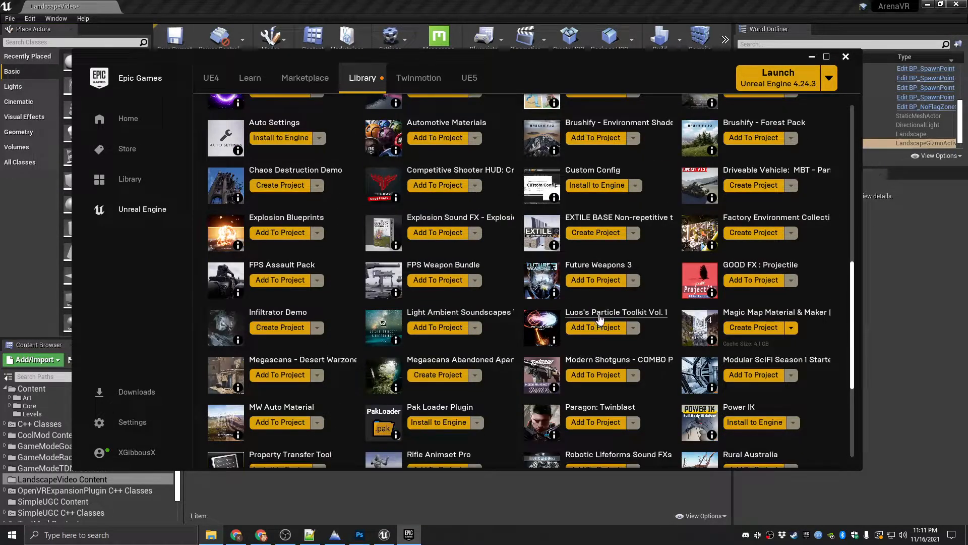
pyautogui.scroll(-4, 600, 318)
pyautogui.scroll(-1, 603, 316)
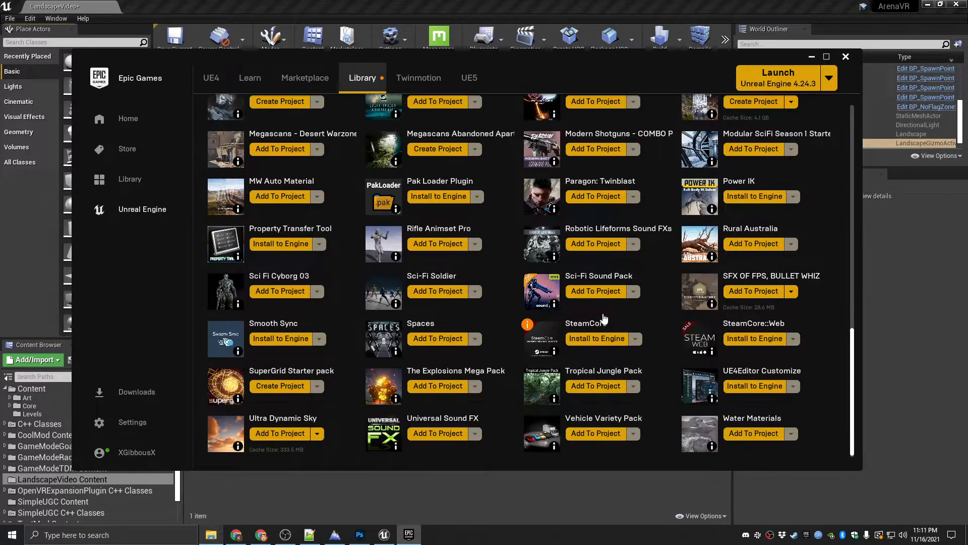
pyautogui.scroll(2, 664, 312)
pyautogui.scroll(1, 666, 317)
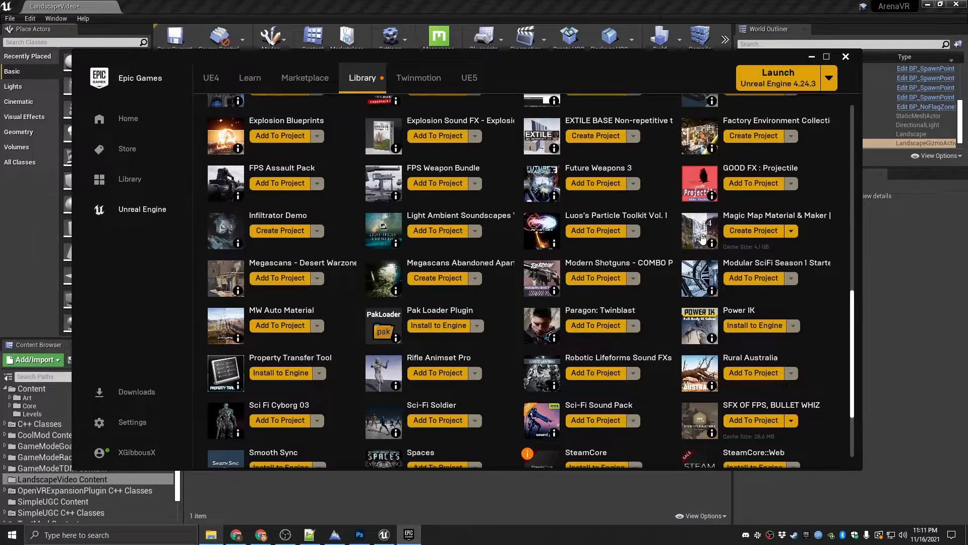
pyautogui.scroll(-3, 394, 318)
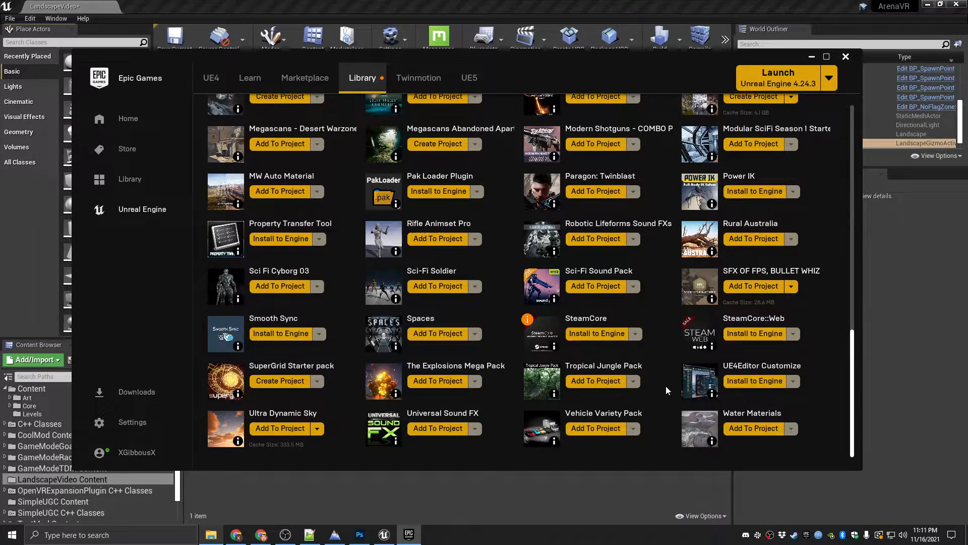
pyautogui.scroll(4, 666, 384)
pyautogui.scroll(2, 670, 355)
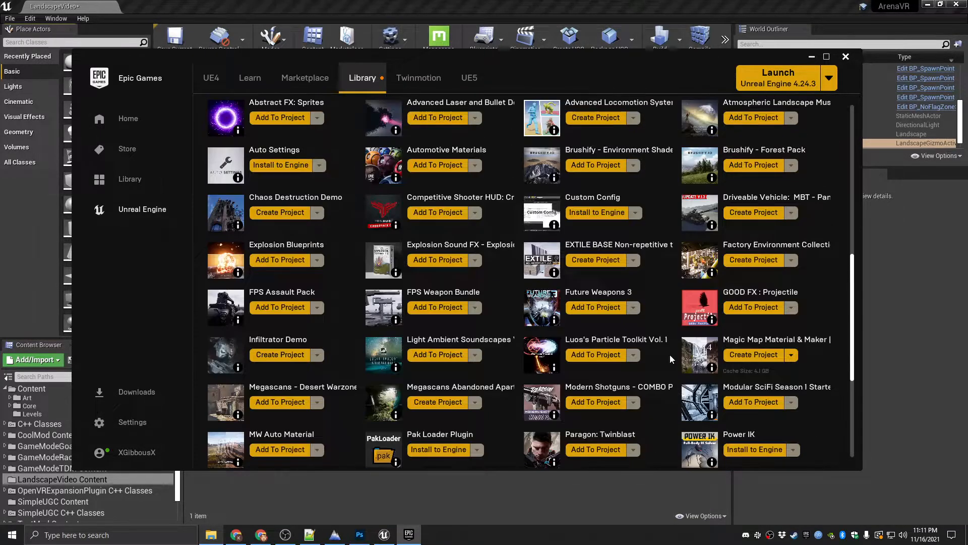
pyautogui.scroll(2, 670, 362)
pyautogui.scroll(-5, 670, 363)
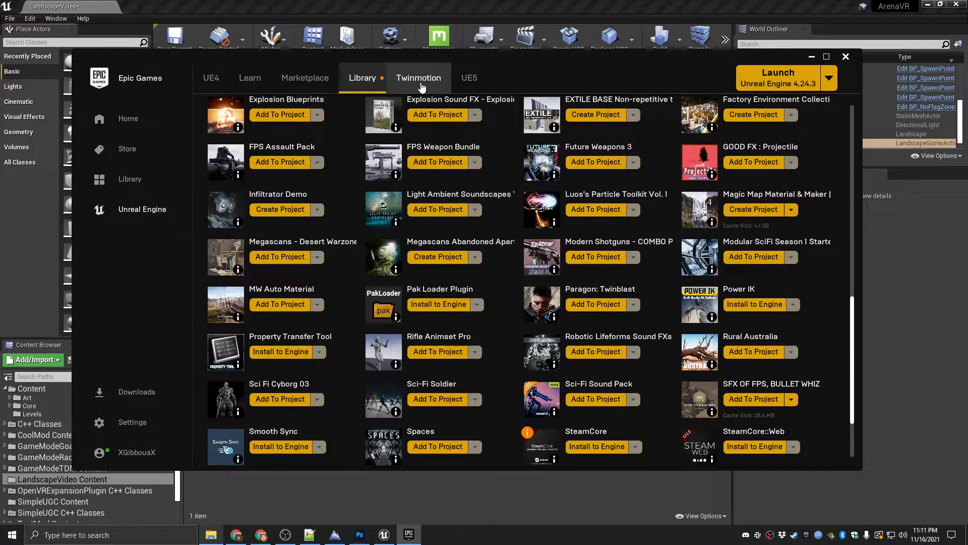
pyautogui.moveTo(171, 56); pyautogui.dragTo(197, 85)
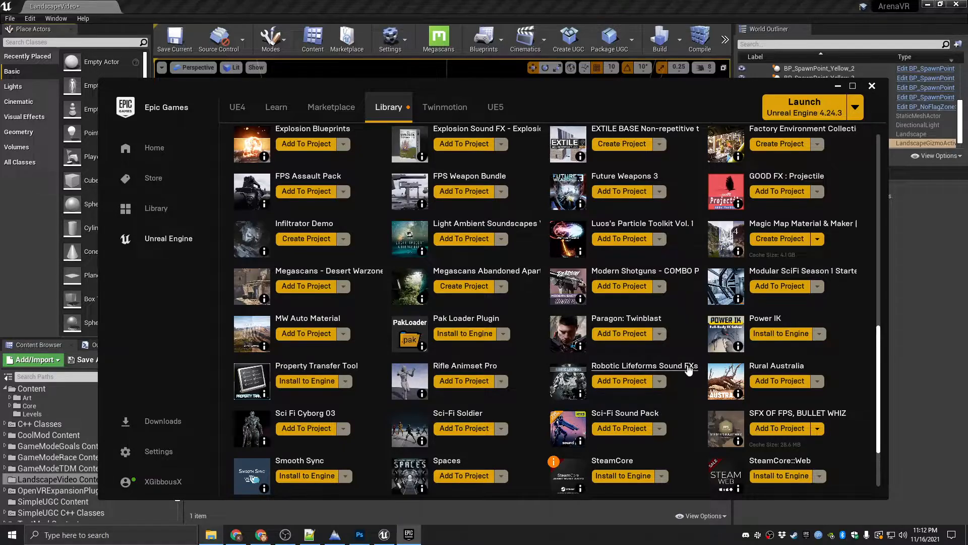
pyautogui.moveTo(164, 92); pyautogui.dragTo(150, 62)
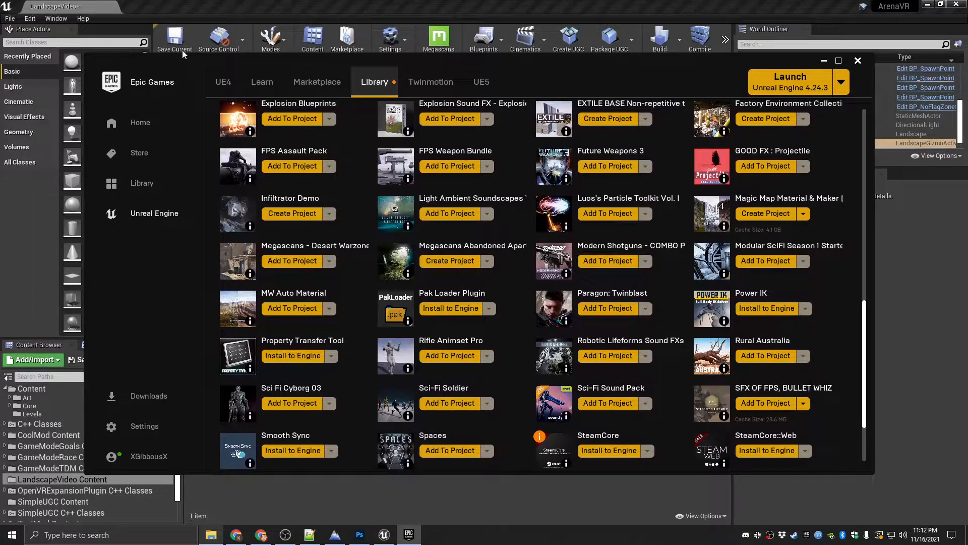
pyautogui.click(201, 5)
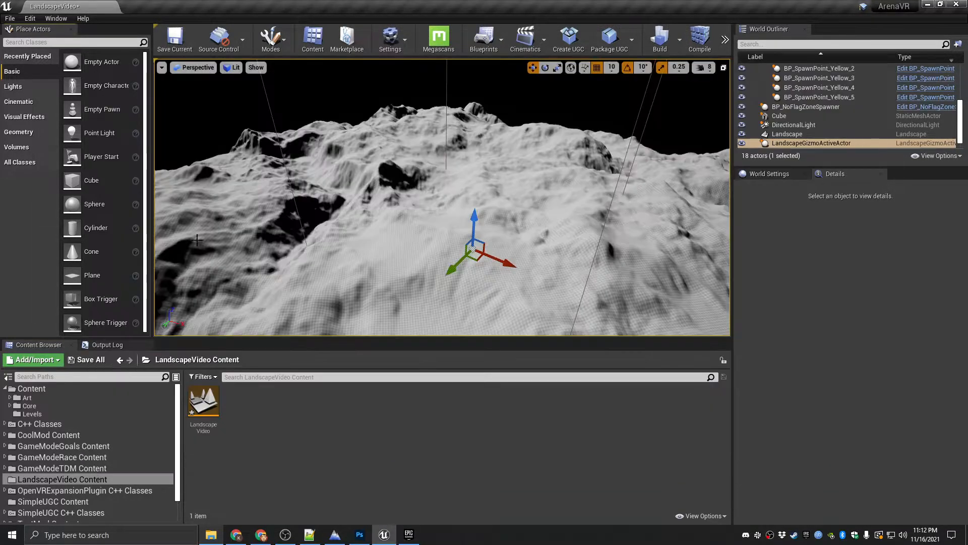
pyautogui.click(409, 535)
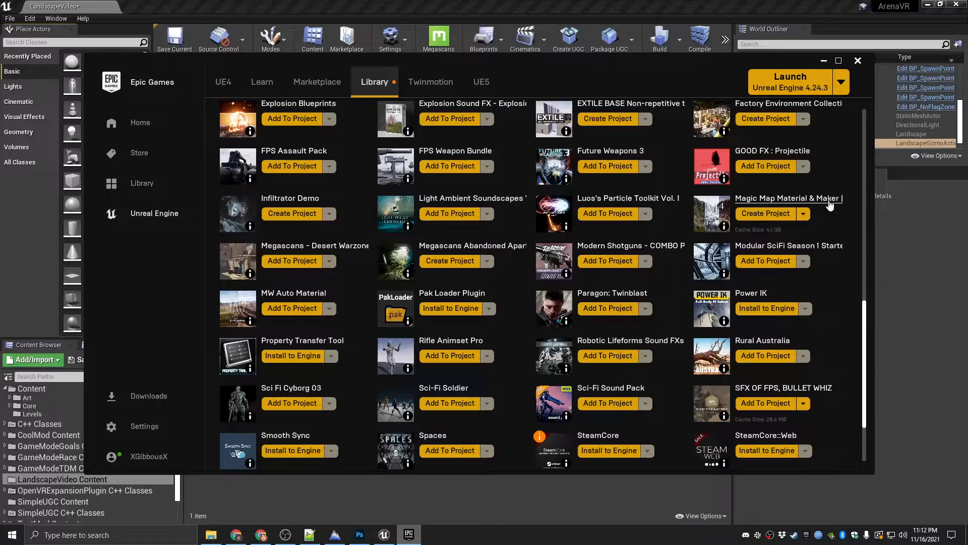
pyautogui.click(410, 536)
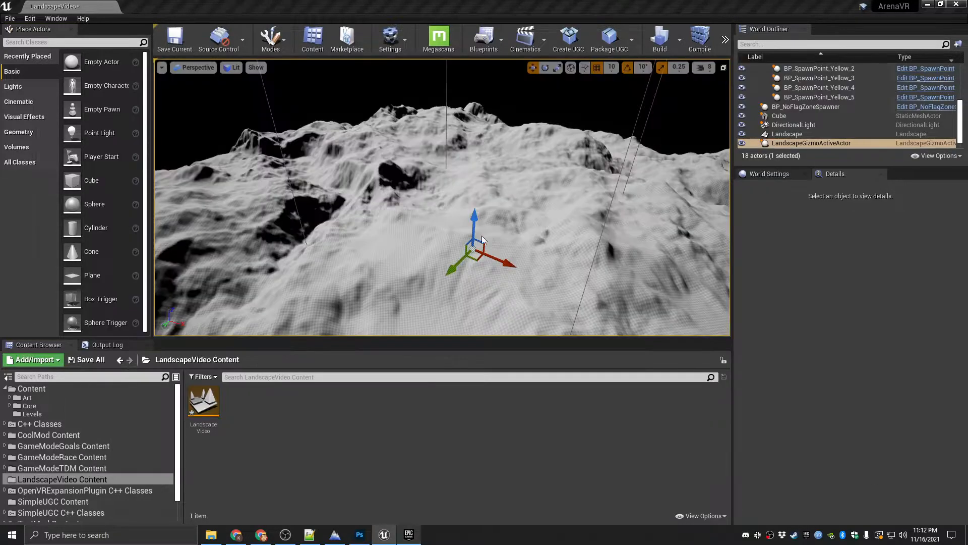
pyautogui.click(412, 537)
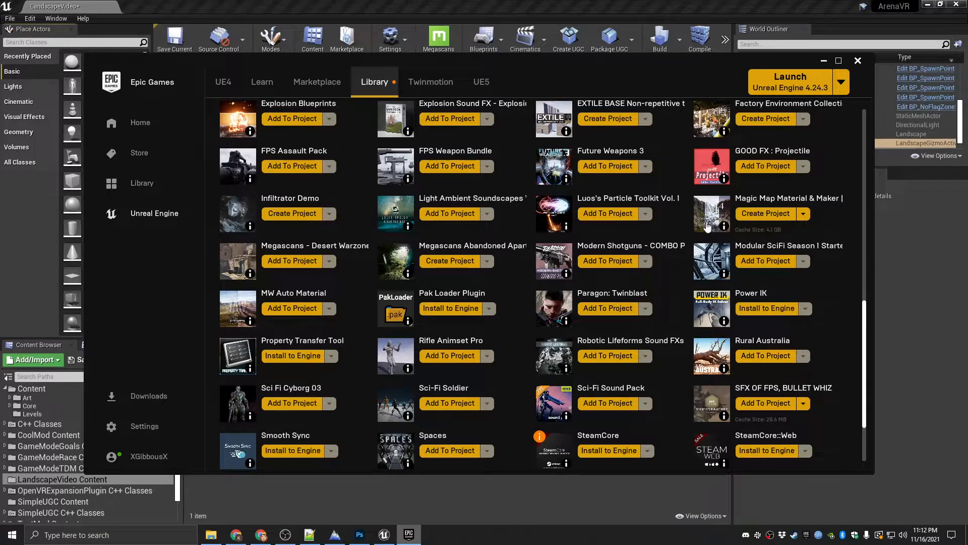
# - Try to create a Magic Map Material & Maker project named MagicMapMaterialMaker in a folder of the same name for engine version 4.26
pyautogui.click(766, 213)
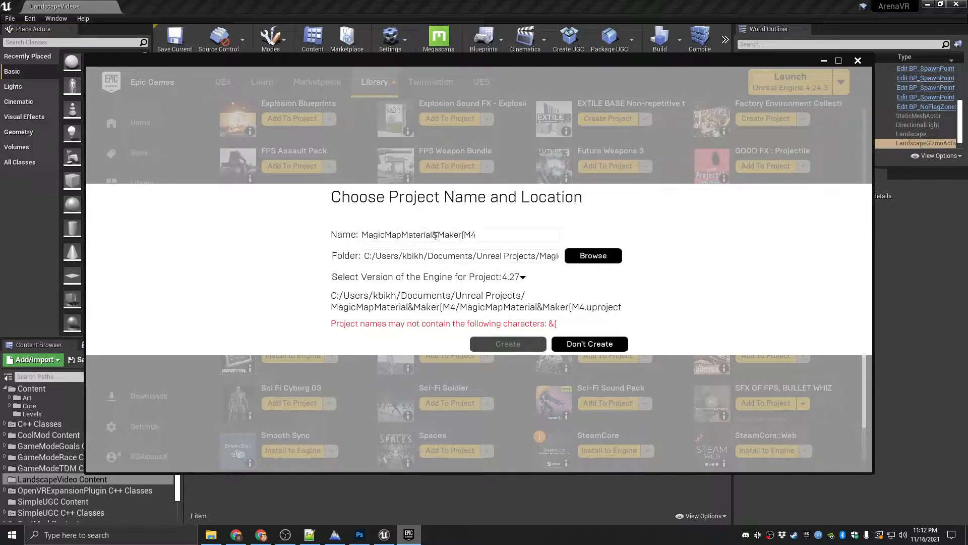
pyautogui.press('BackSpace')
pyautogui.moveTo(456, 236); pyautogui.dragTo(474, 236)
pyautogui.press('BackSpace')
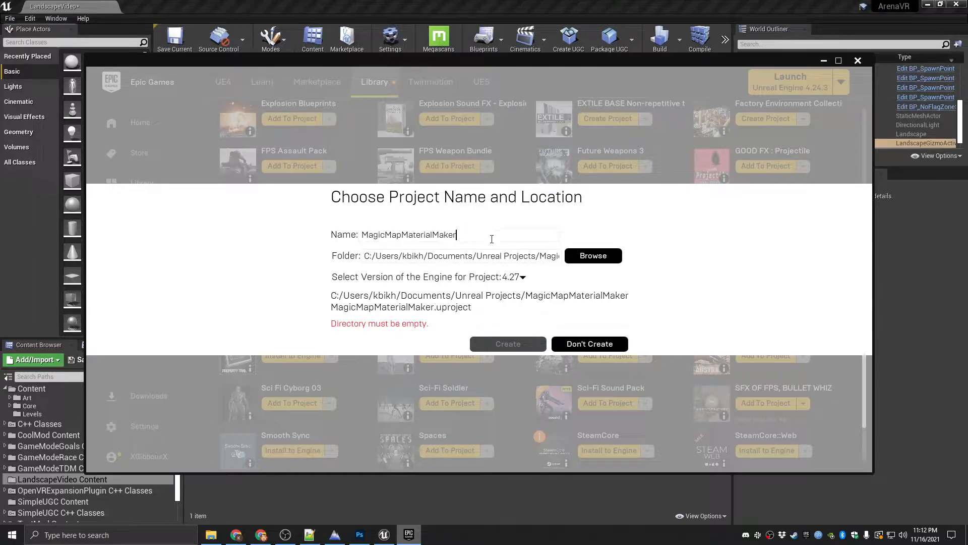
pyautogui.doubleClick(542, 257)
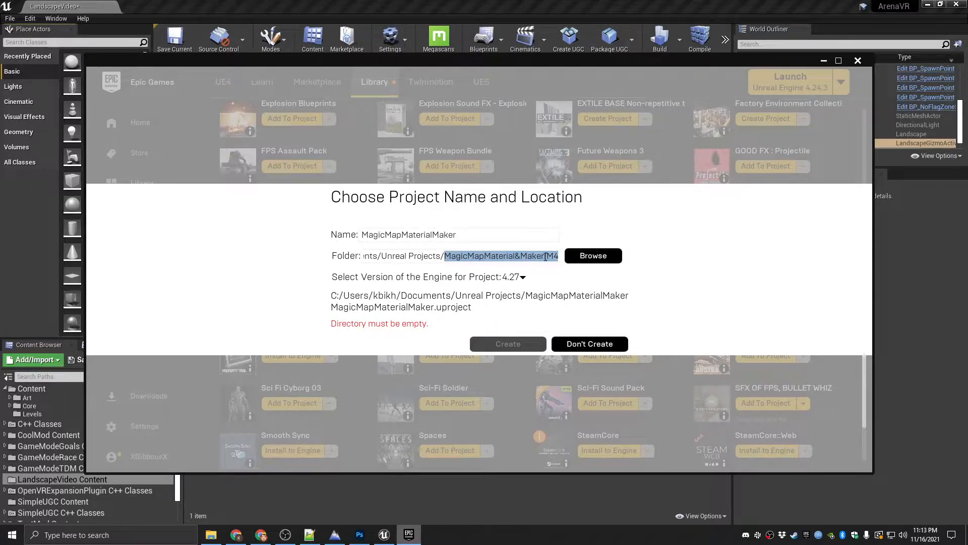
pyautogui.click(522, 256)
pyautogui.press('BackSpace')
pyautogui.moveTo(544, 256); pyautogui.dragTo(559, 256)
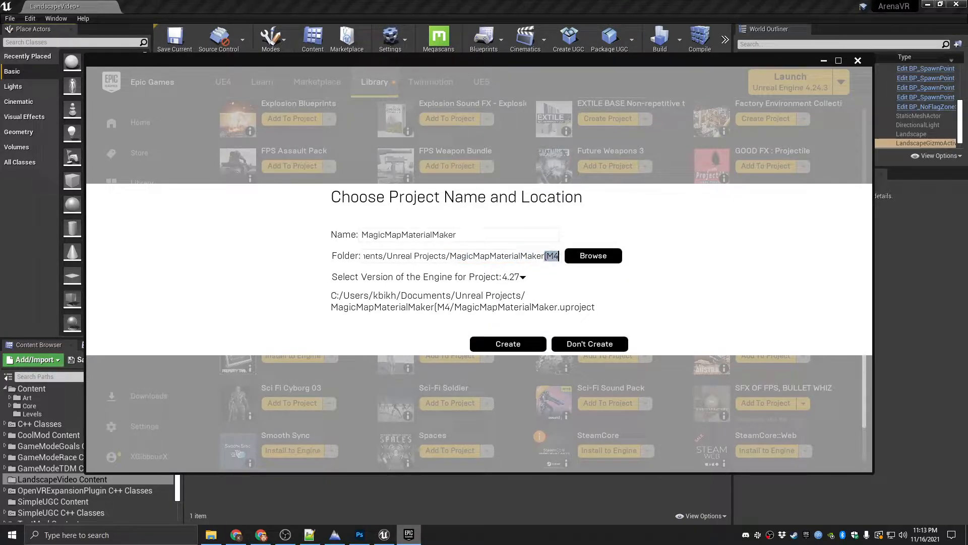
pyautogui.press('BackSpace')
pyautogui.click(522, 277)
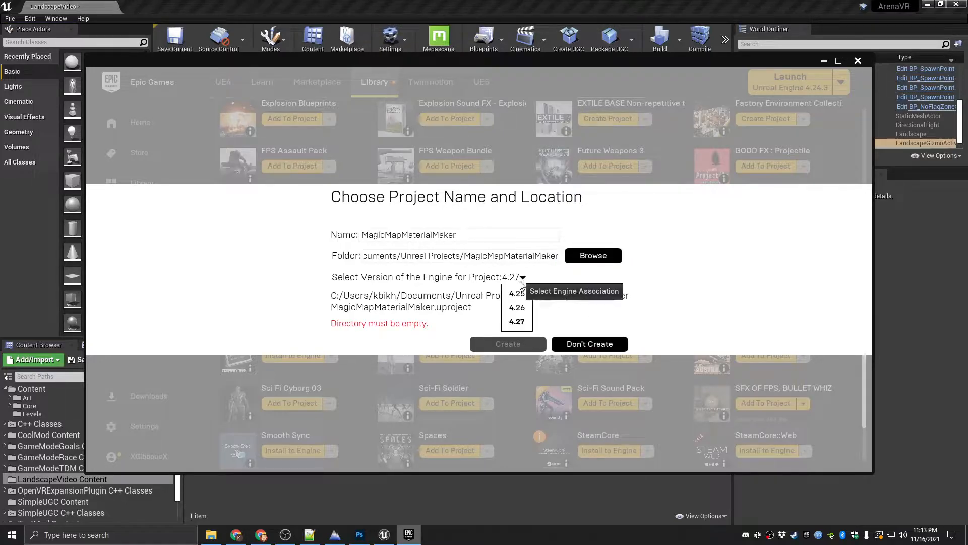
pyautogui.click(518, 302)
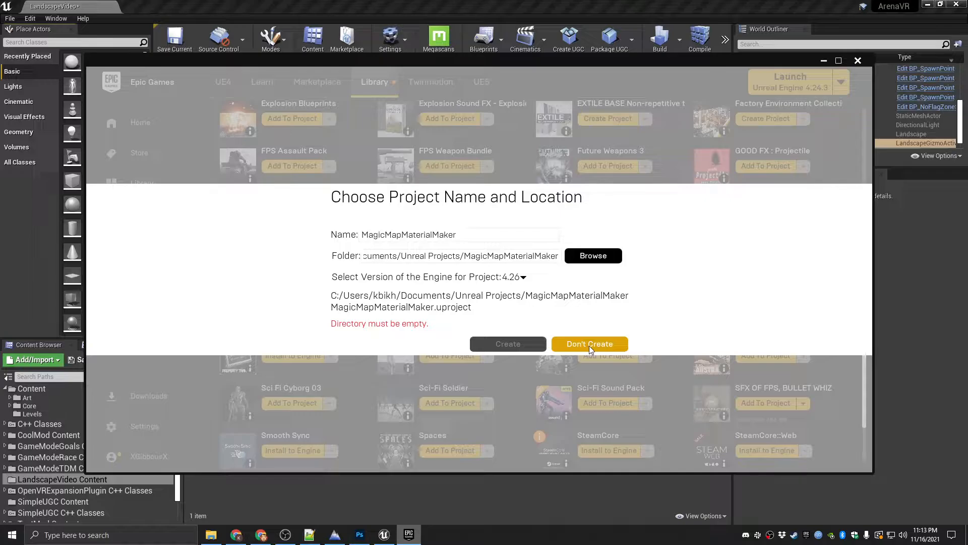
pyautogui.click(603, 345)
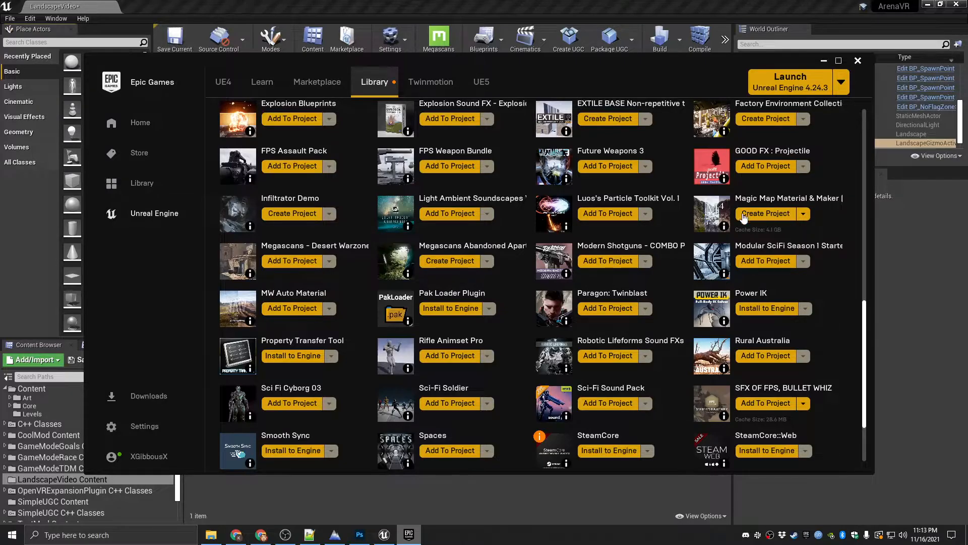
pyautogui.scroll(-2, 347, 293)
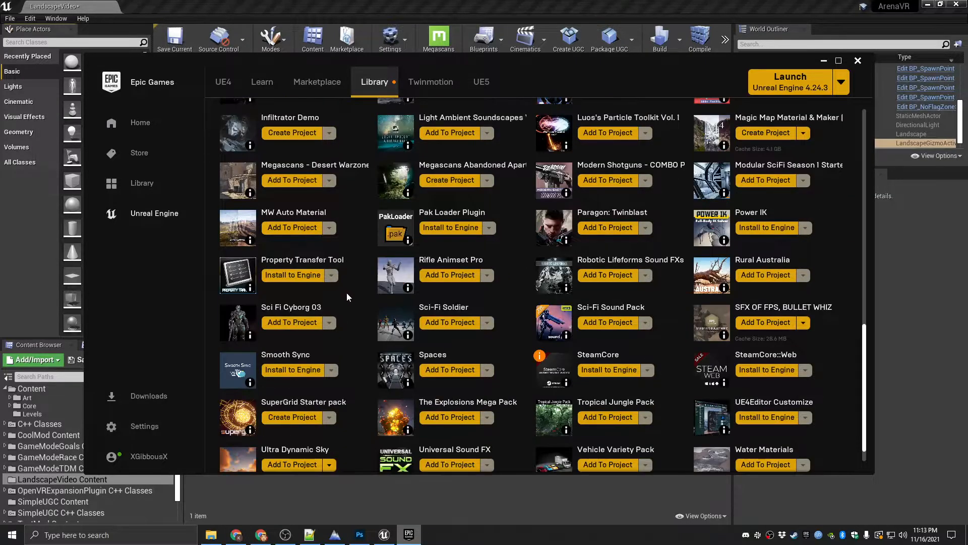
pyautogui.scroll(-1, 347, 292)
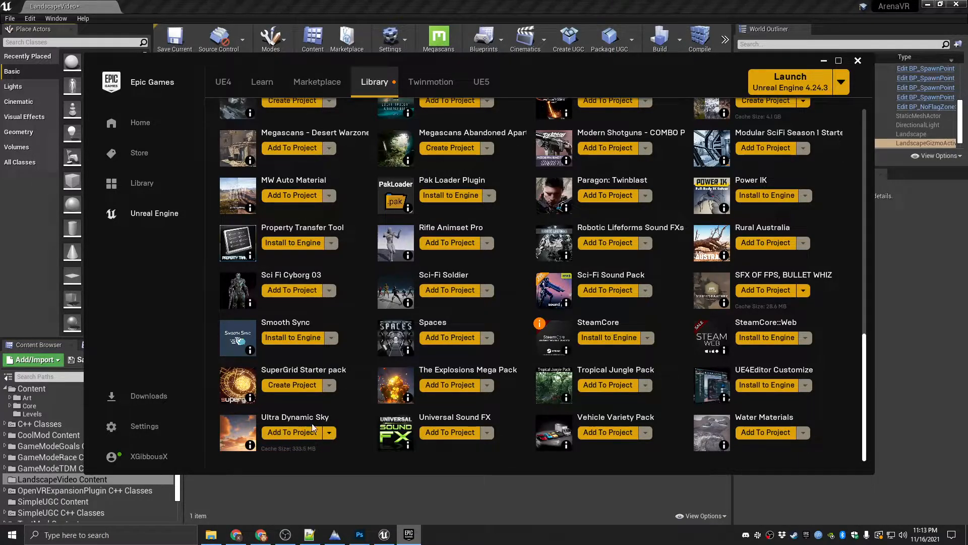
pyautogui.scroll(3, 752, 258)
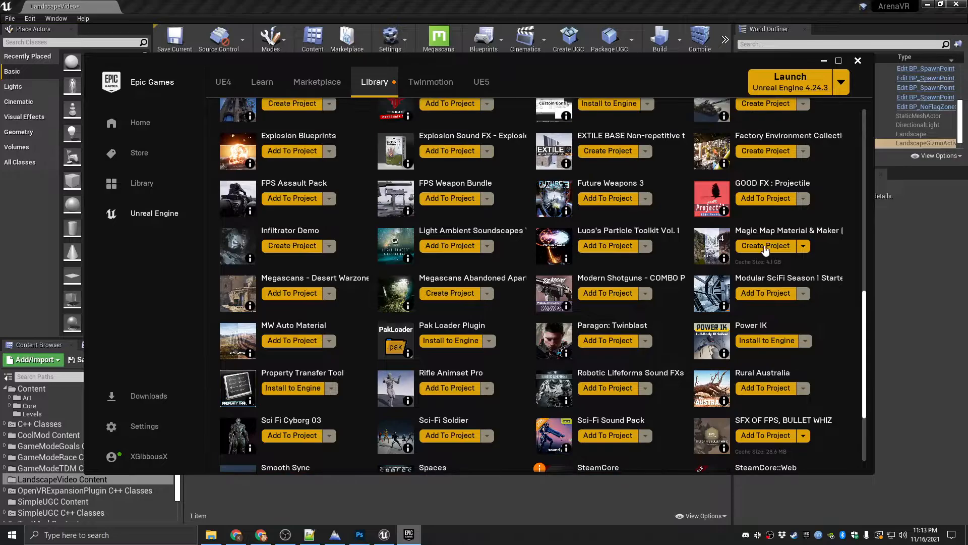
# - Minimise the launcher and open MagicMapMaterialMaker.uproject from the Unreal Projects folder in Documents using File Explorer
pyautogui.click(823, 61)
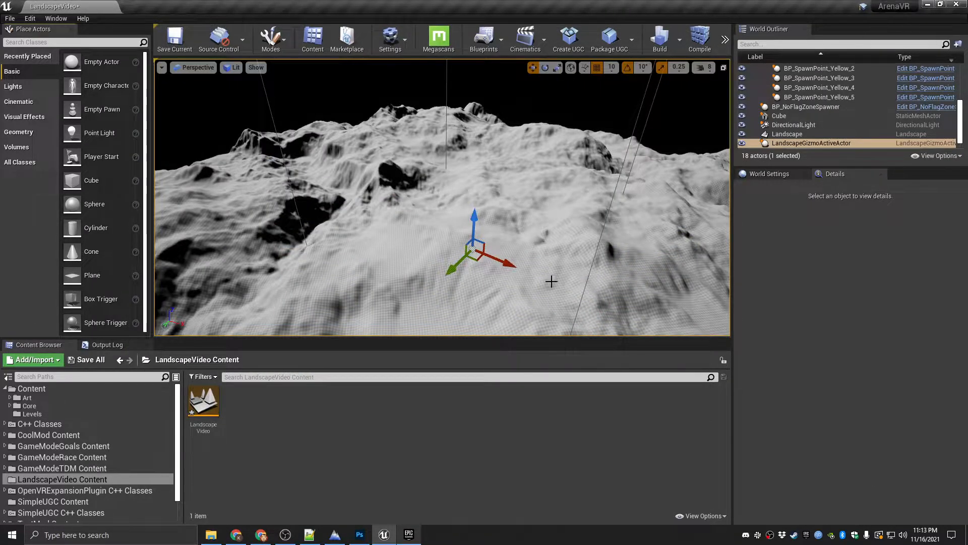
pyautogui.click(211, 535)
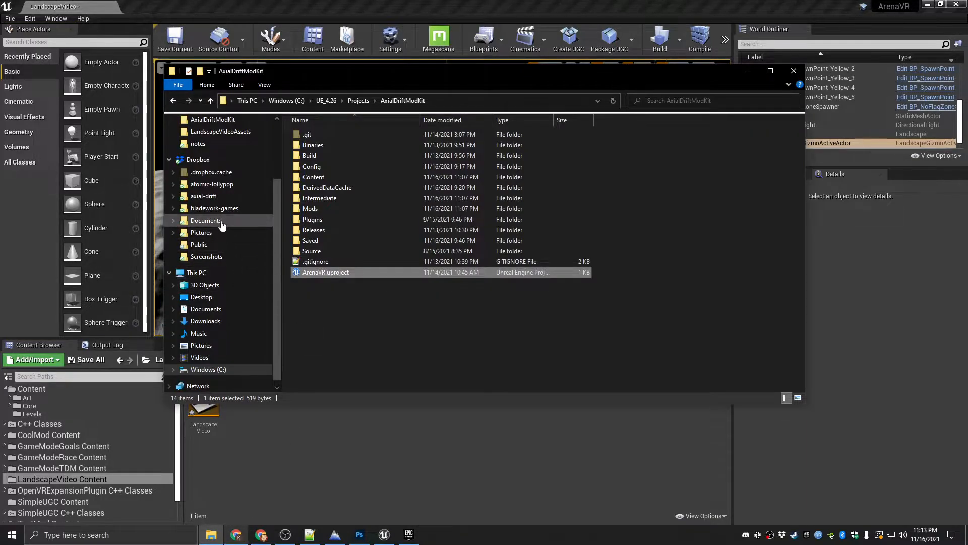
pyautogui.click(202, 308)
pyautogui.doubleClick(328, 251)
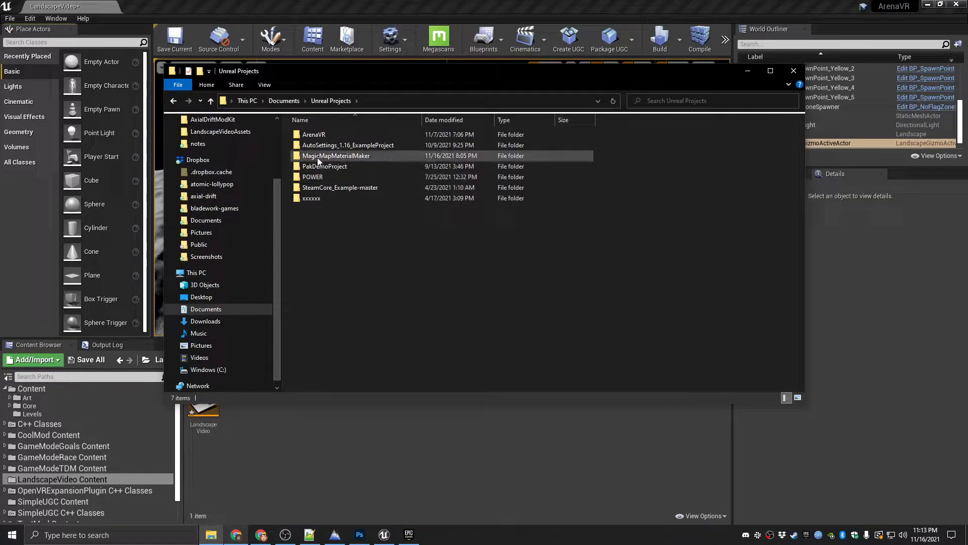
pyautogui.doubleClick(349, 157)
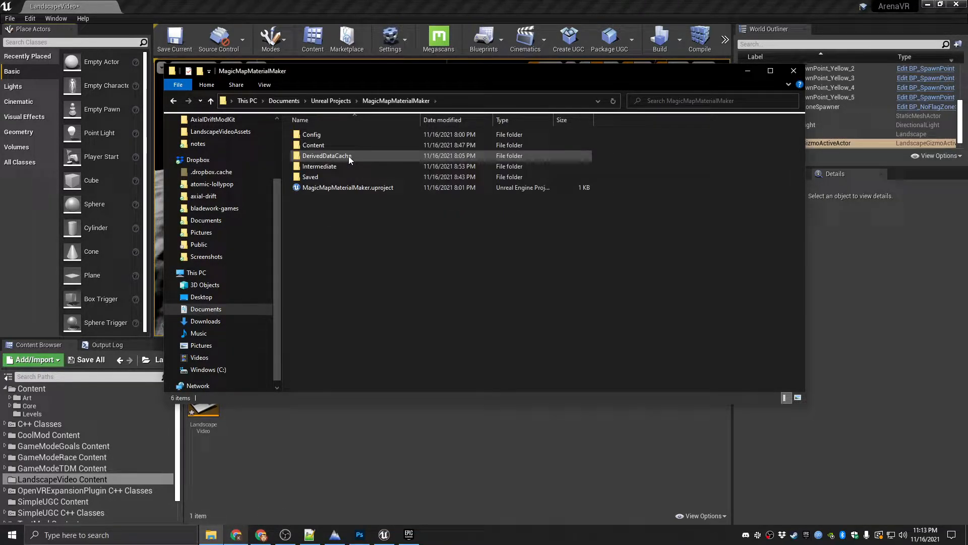
pyautogui.doubleClick(359, 187)
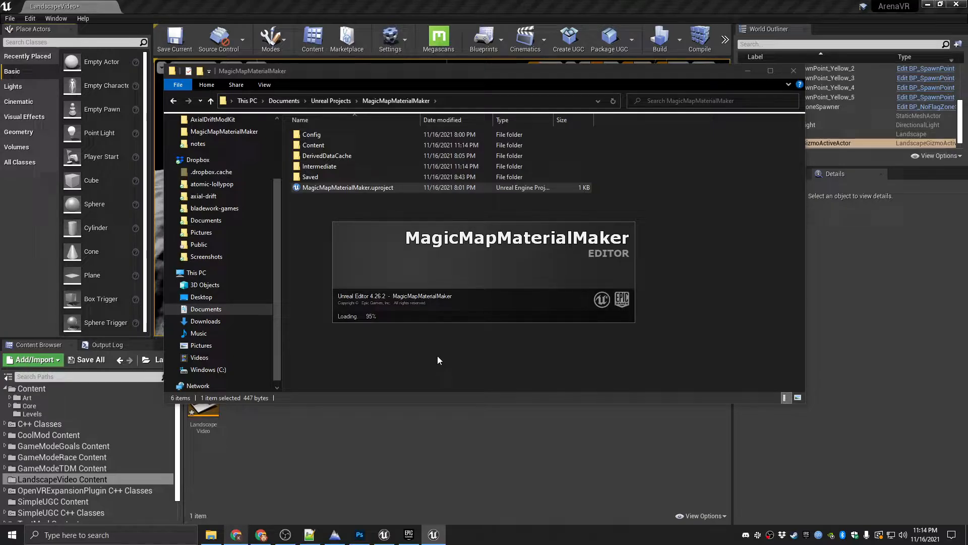
# - Minimise File Explorer and the ArenaVR editor, and dismiss the project name notification in the MagicMapMaterialMaker editor
pyautogui.click(749, 71)
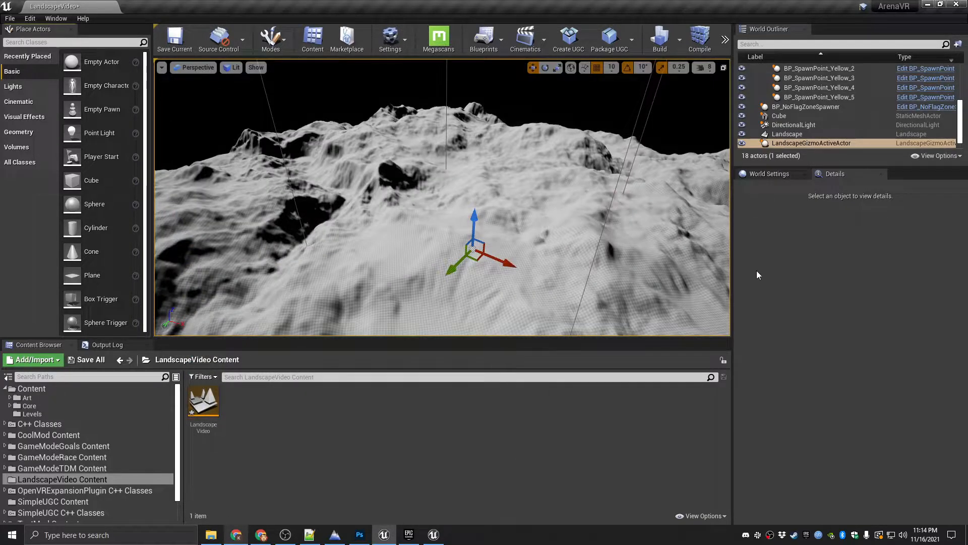
pyautogui.click(927, 4)
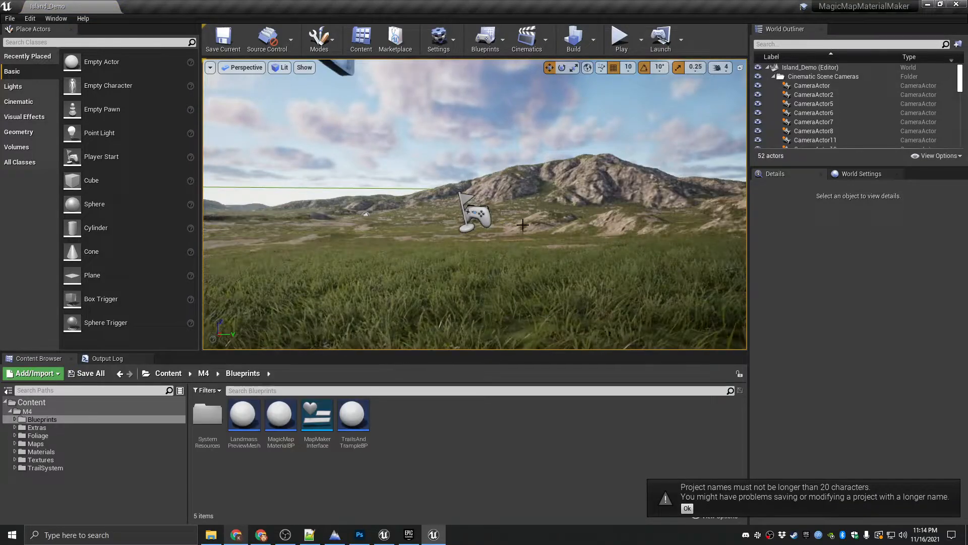
pyautogui.click(687, 508)
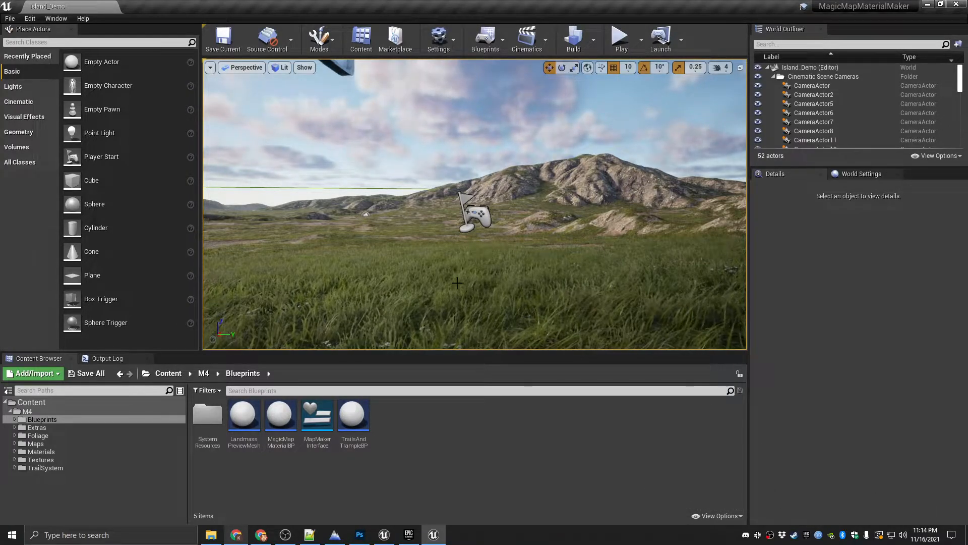
pyautogui.moveTo(447, 276); pyautogui.dragTo(434, 260, button='right')
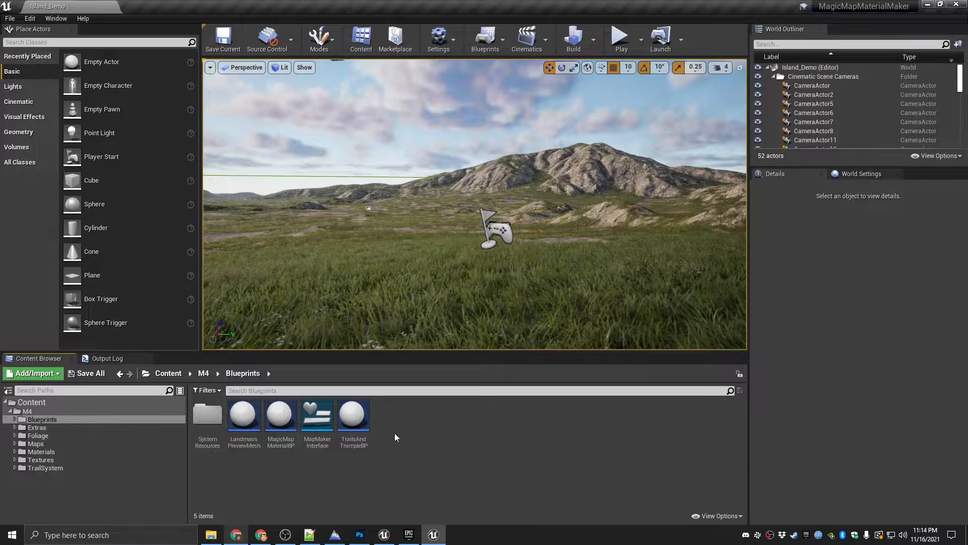
# - Look through the M4 content folders, including Maps and Blueprints, and locate the MagicMapMaterialBP blueprint
pyautogui.click(43, 420)
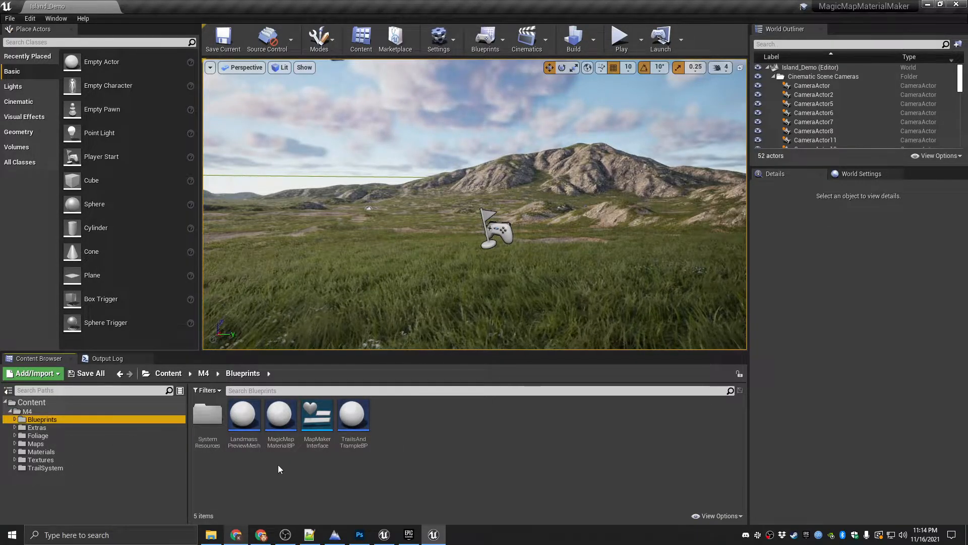
pyautogui.click(279, 428)
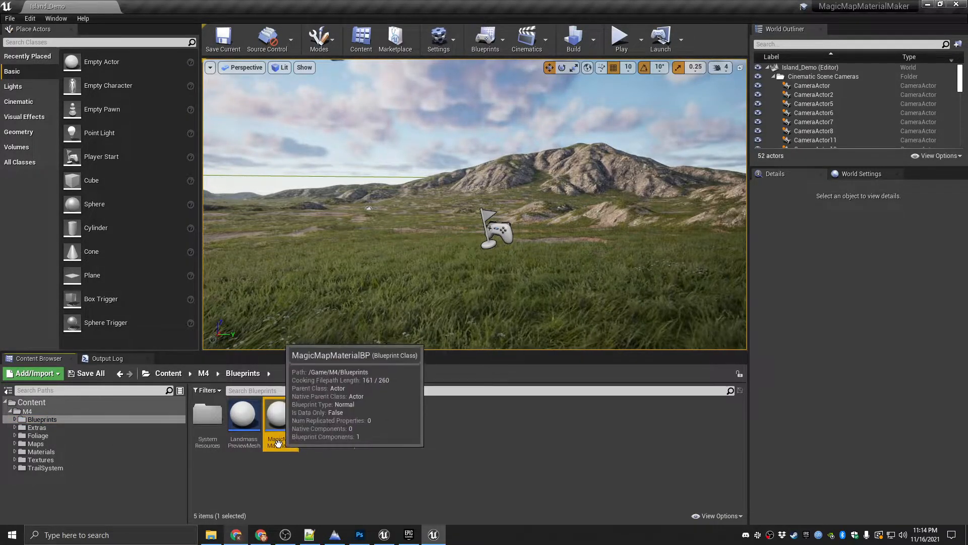
pyautogui.click(280, 461)
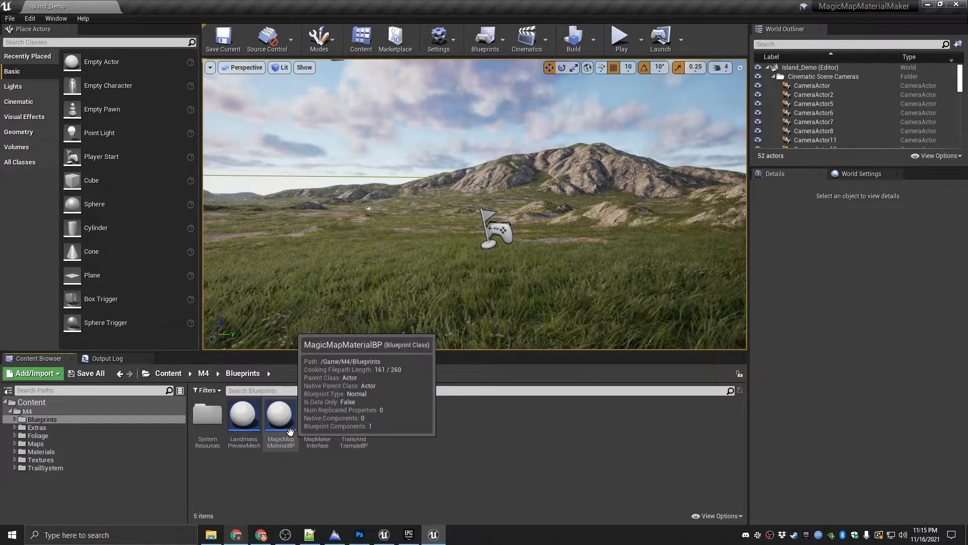
pyautogui.click(28, 412)
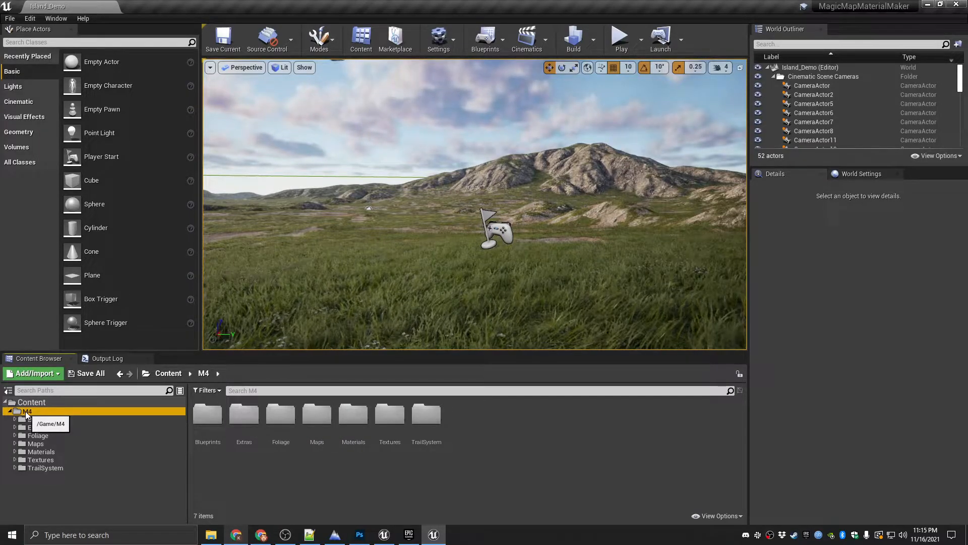
pyautogui.click(35, 444)
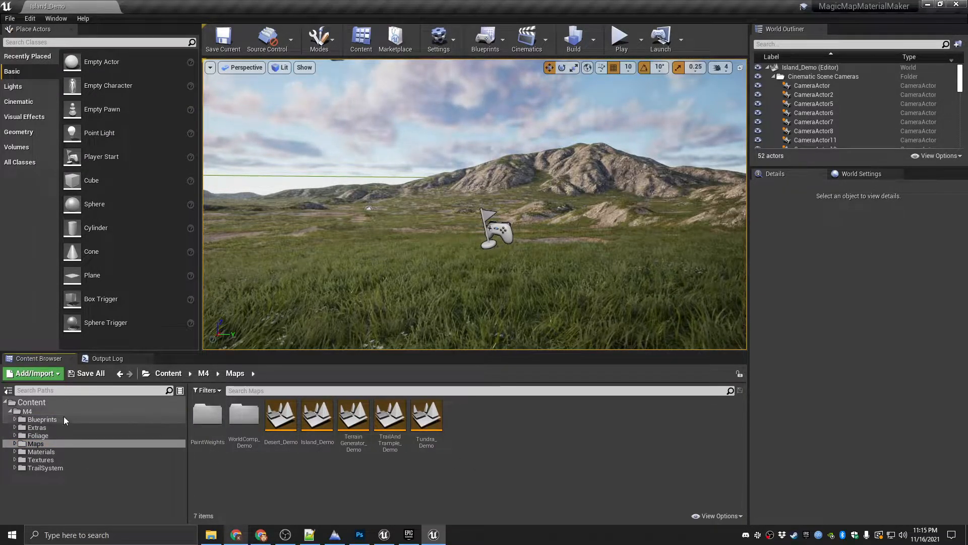
pyautogui.click(28, 411)
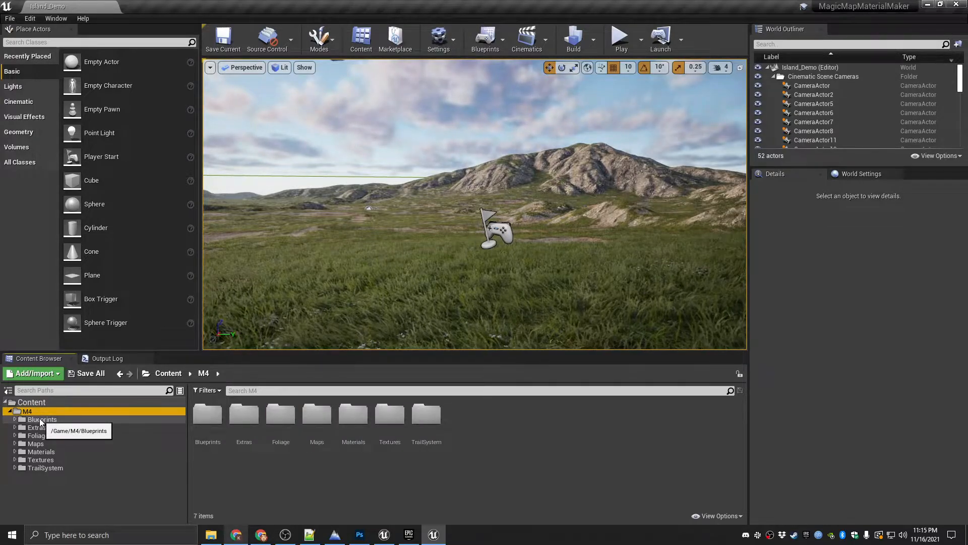
pyautogui.click(40, 419)
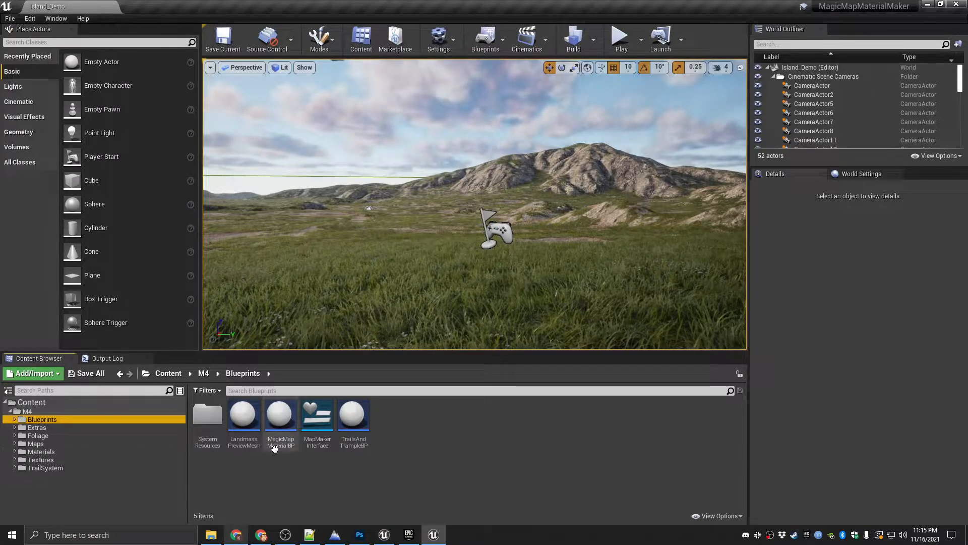
pyautogui.moveTo(281, 439)
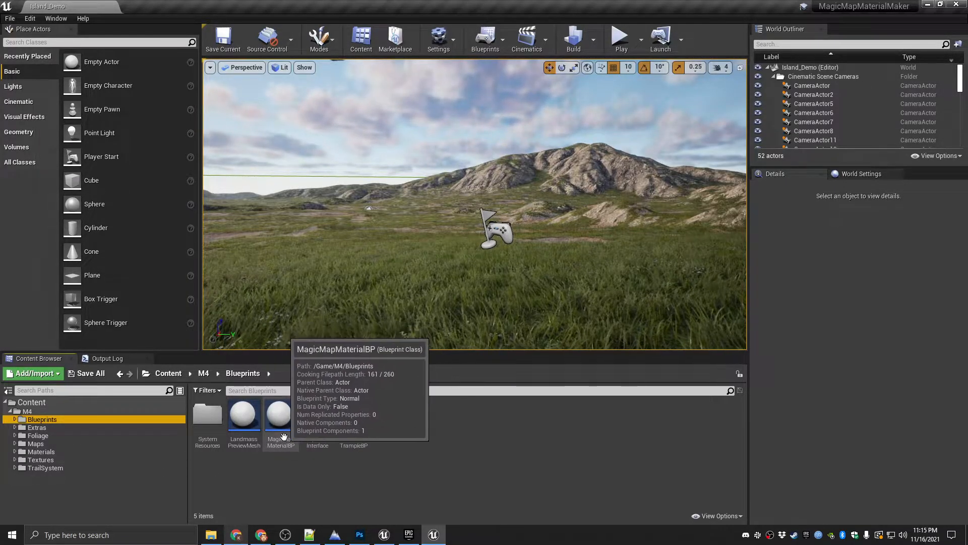
pyautogui.click(286, 480)
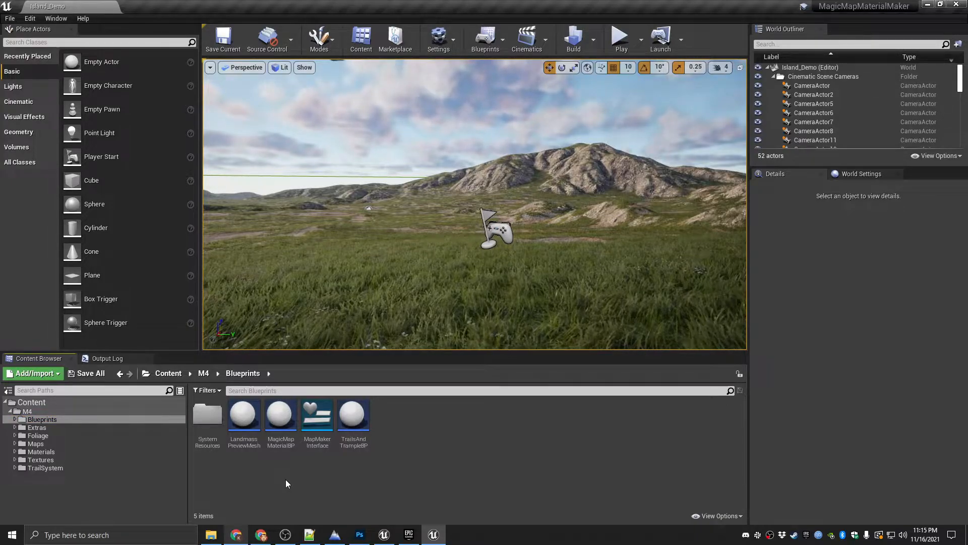
# - Start migrating the MagicMapMaterialBP blueprint, accepting all assets listed in the asset report
pyautogui.rightClick(286, 429)
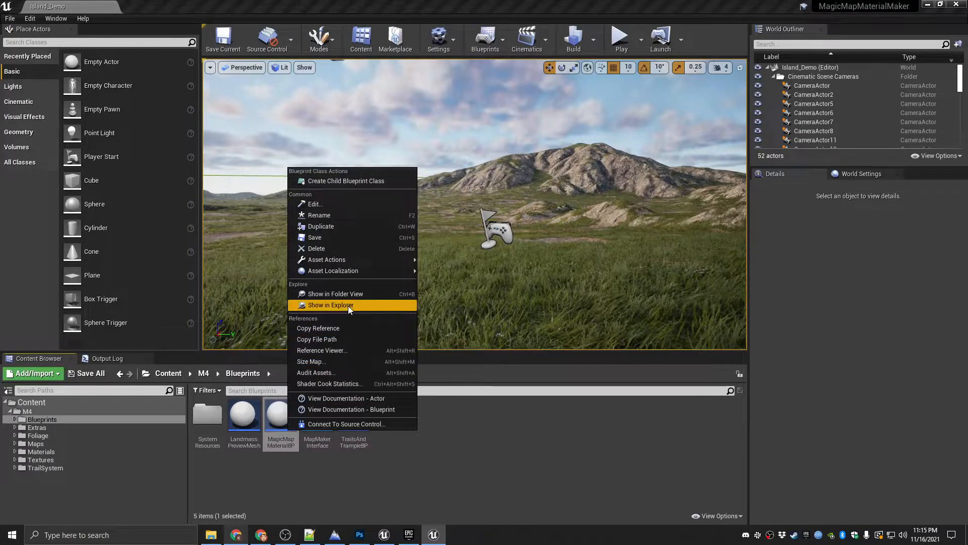
pyautogui.moveTo(343, 262)
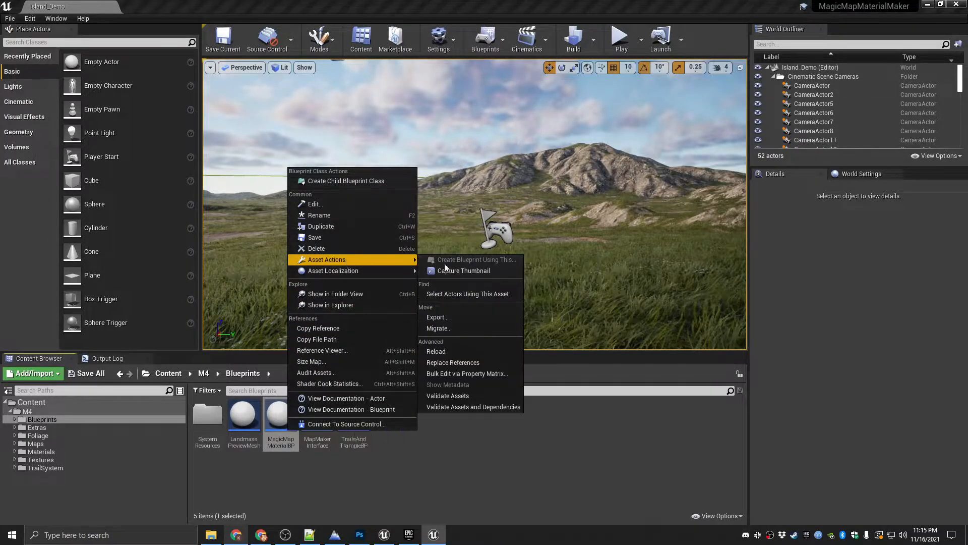
pyautogui.click(438, 328)
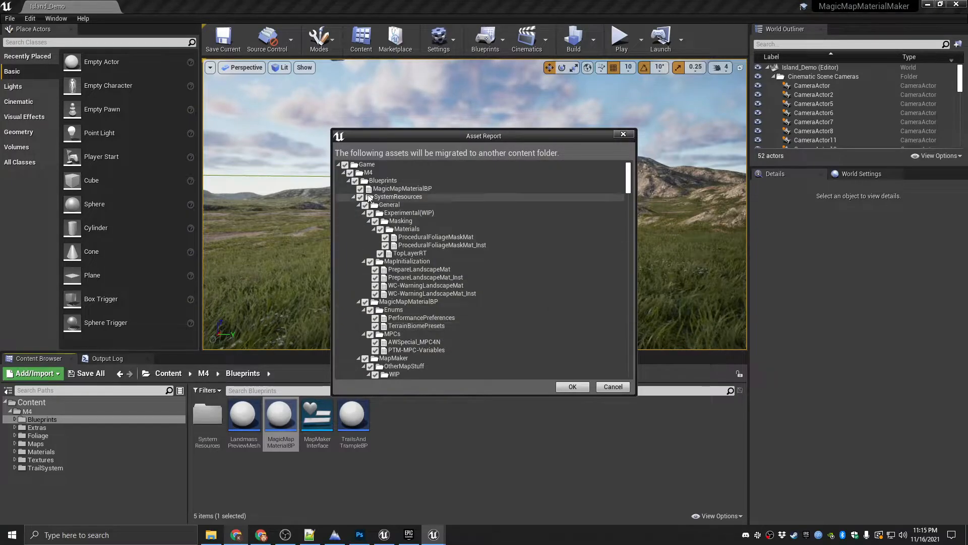
pyautogui.moveTo(631, 186)
pyautogui.mouseDown()
pyautogui.moveTo(636, 361)
pyautogui.moveTo(619, 186)
pyautogui.moveTo(613, 193)
pyautogui.mouseUp()
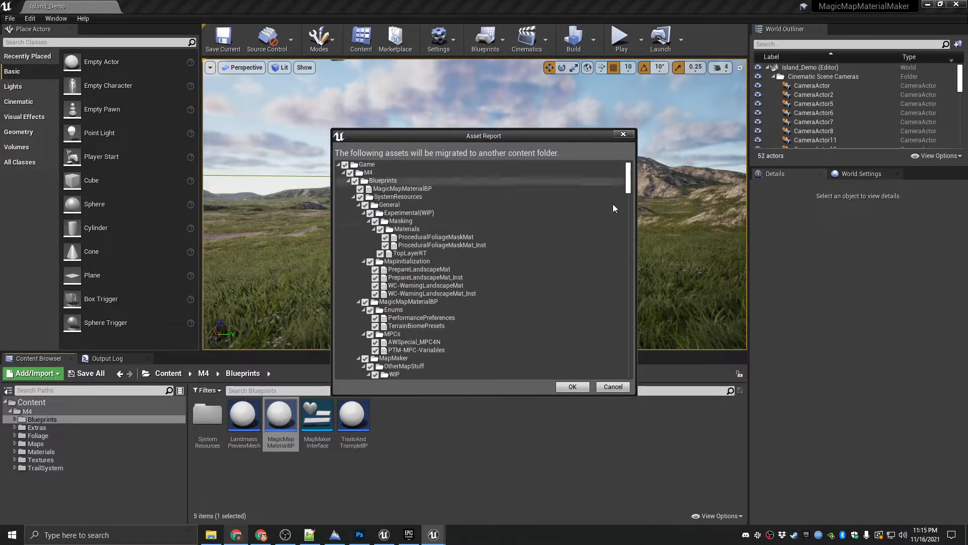
pyautogui.click(571, 386)
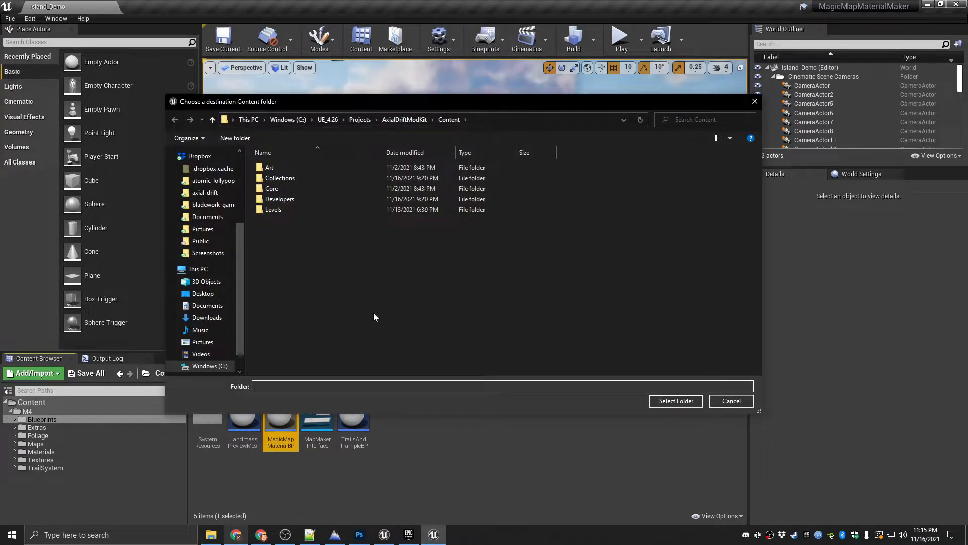
# - Migrate the assets into the Content folder of the AxialDriftModKit project under UE_4.26 Projects on drive C
pyautogui.click(407, 119)
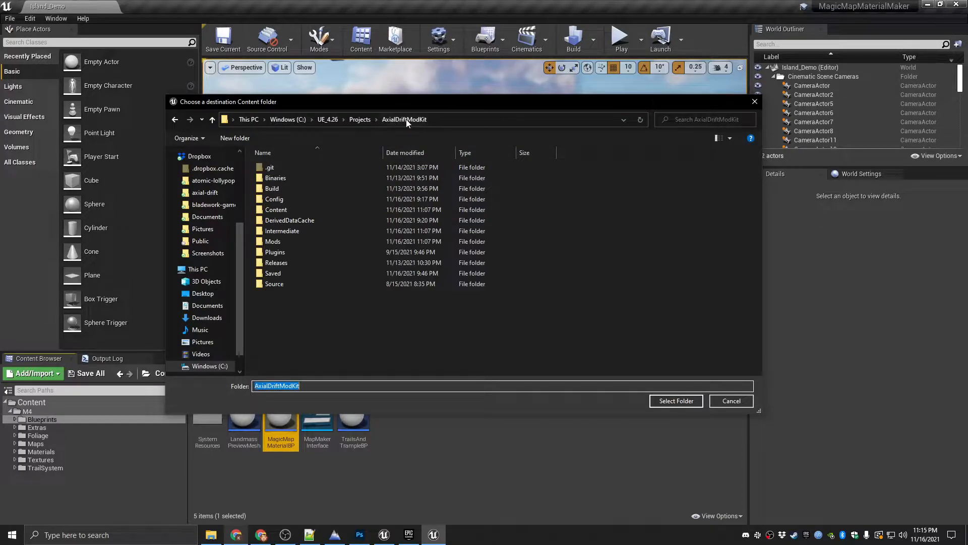
pyautogui.click(325, 120)
pyautogui.click(288, 120)
pyautogui.doubleClick(280, 334)
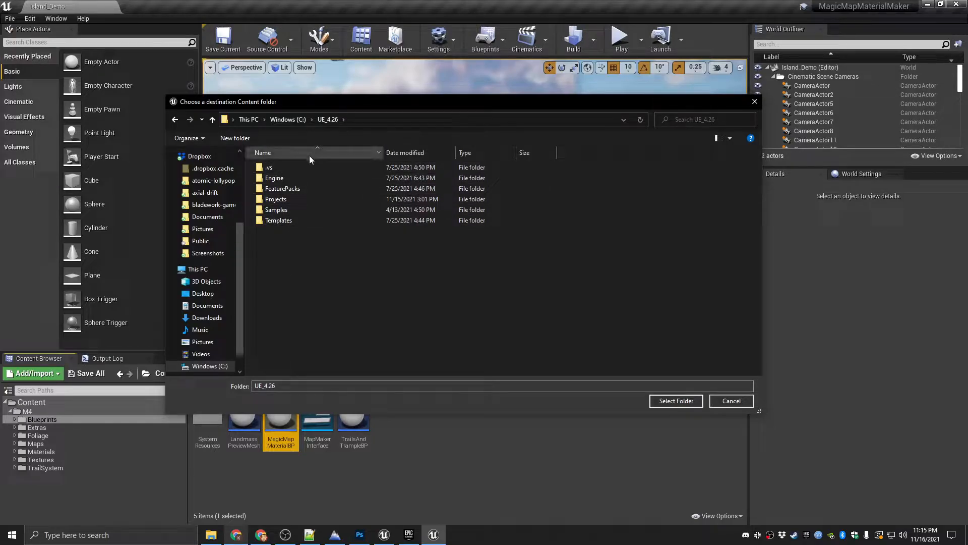
pyautogui.doubleClick(294, 200)
pyautogui.click(298, 169)
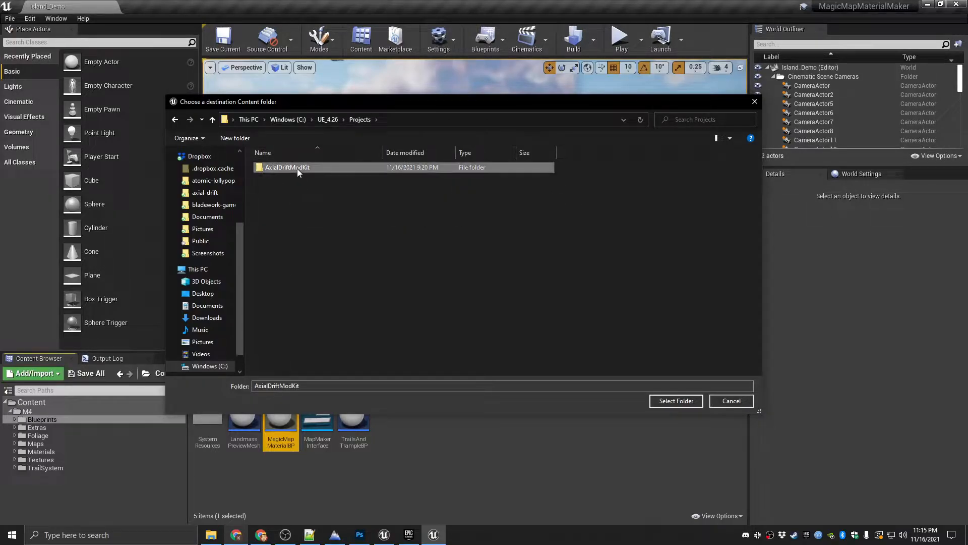
pyautogui.doubleClick(297, 168)
pyautogui.doubleClick(280, 209)
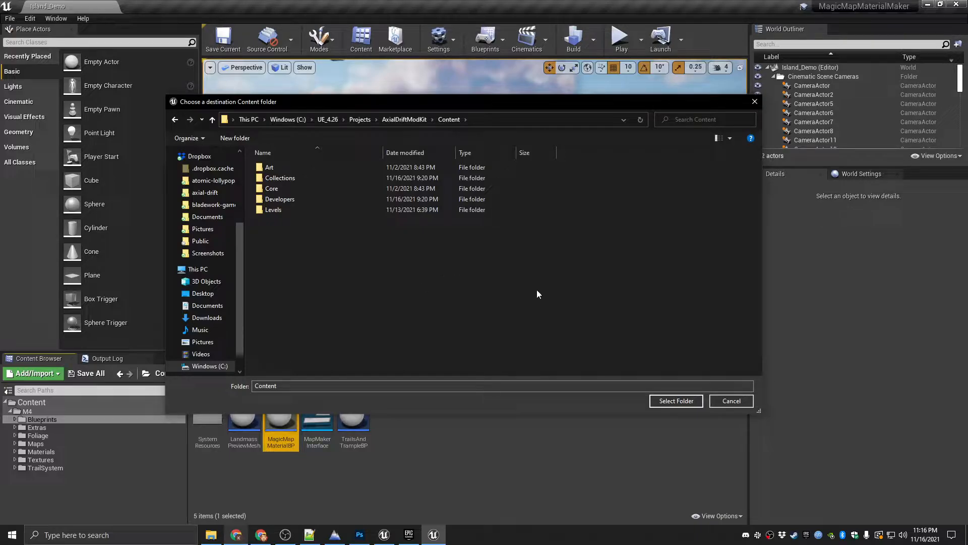
pyautogui.click(677, 401)
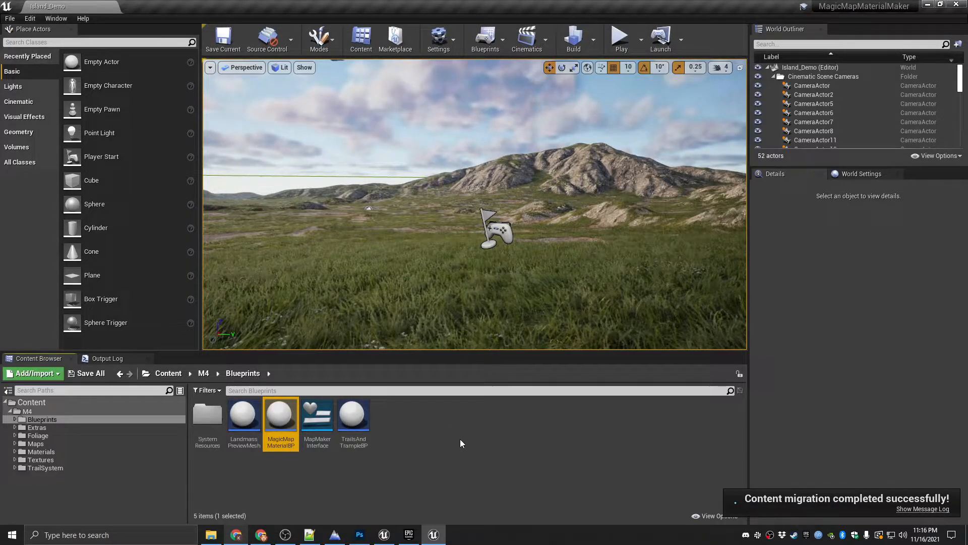
# - Switch to the ArenaVR project's editor window and save the LandscapeVideo level
pyautogui.click(385, 536)
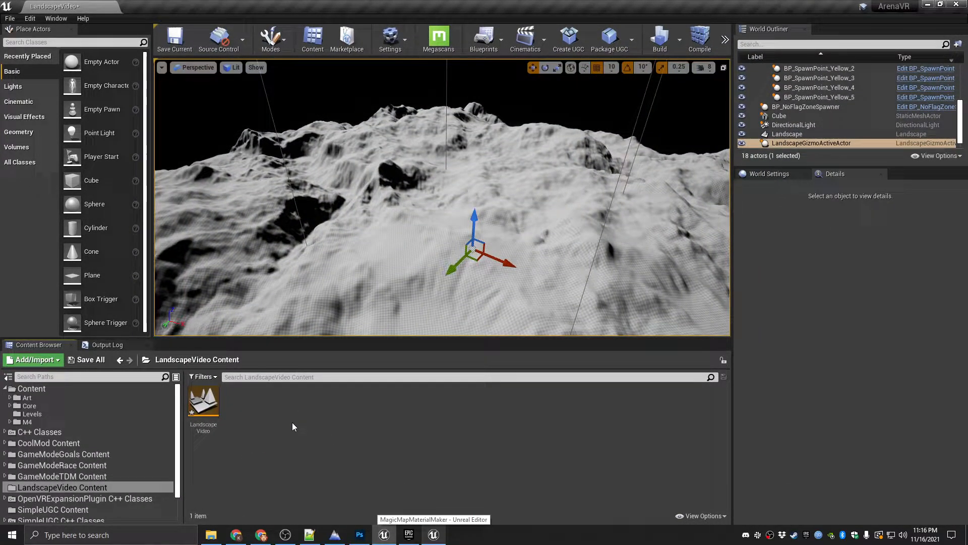
pyautogui.click(10, 19)
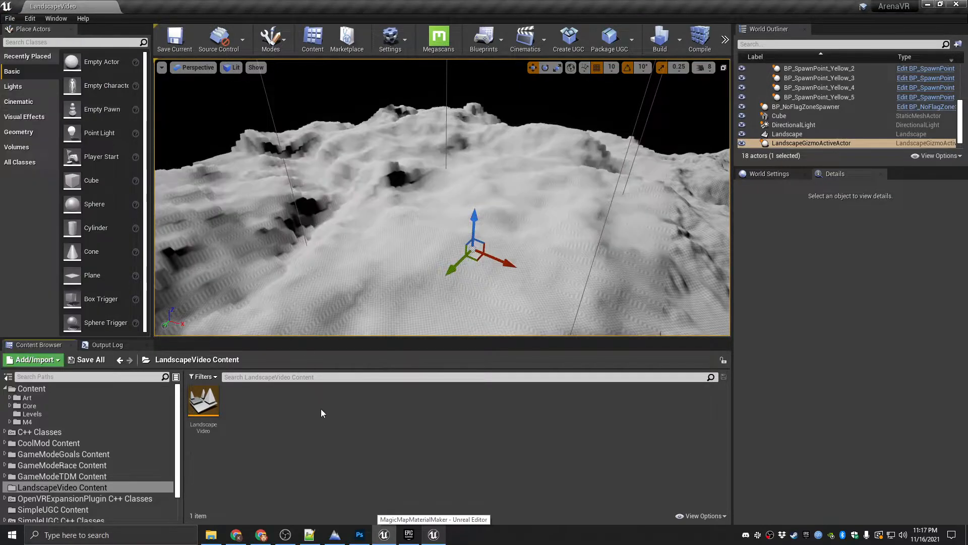
# - Open the Blueprints folder inside M4 and launch the Reference Viewer for MagicMapMaterialBP
pyautogui.click(44, 422)
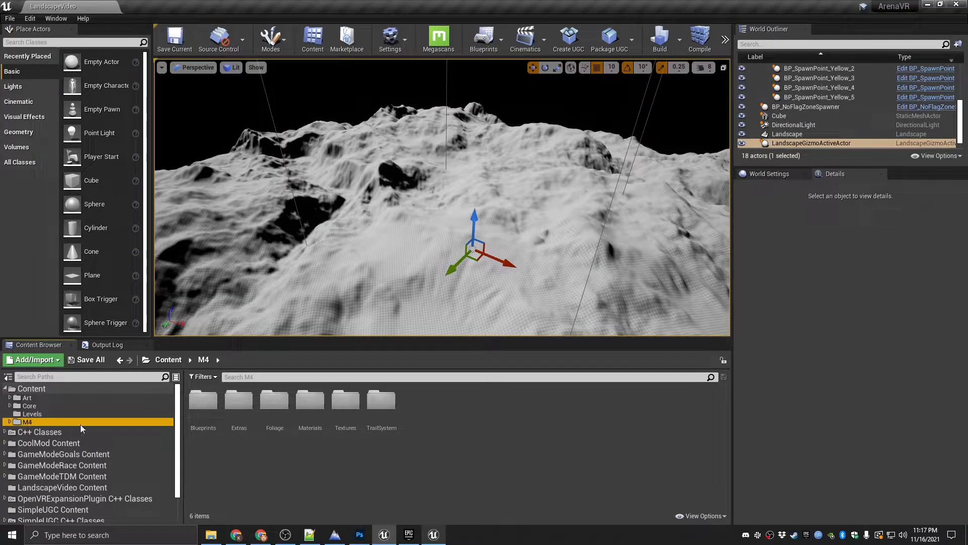
pyautogui.click(310, 467)
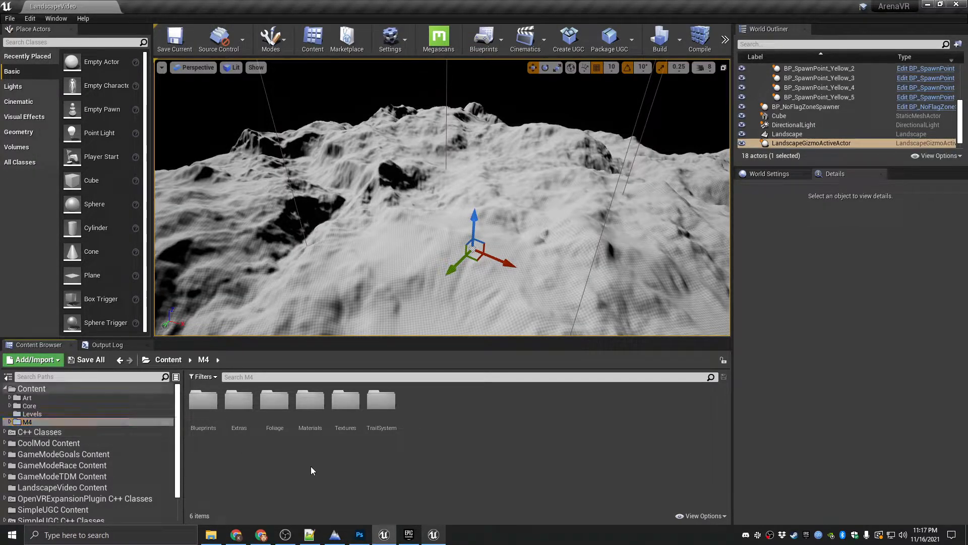
pyautogui.doubleClick(204, 414)
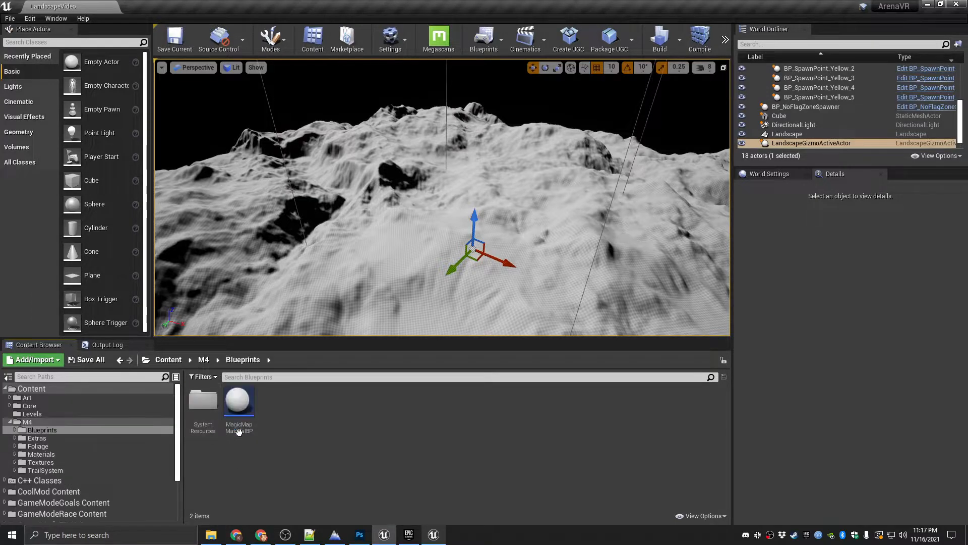
pyautogui.moveTo(240, 416)
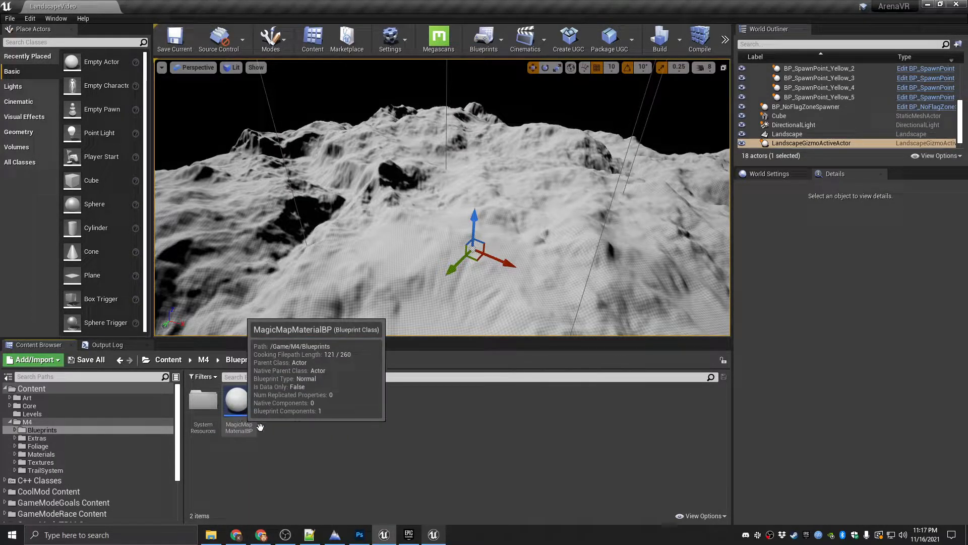
pyautogui.rightClick(238, 416)
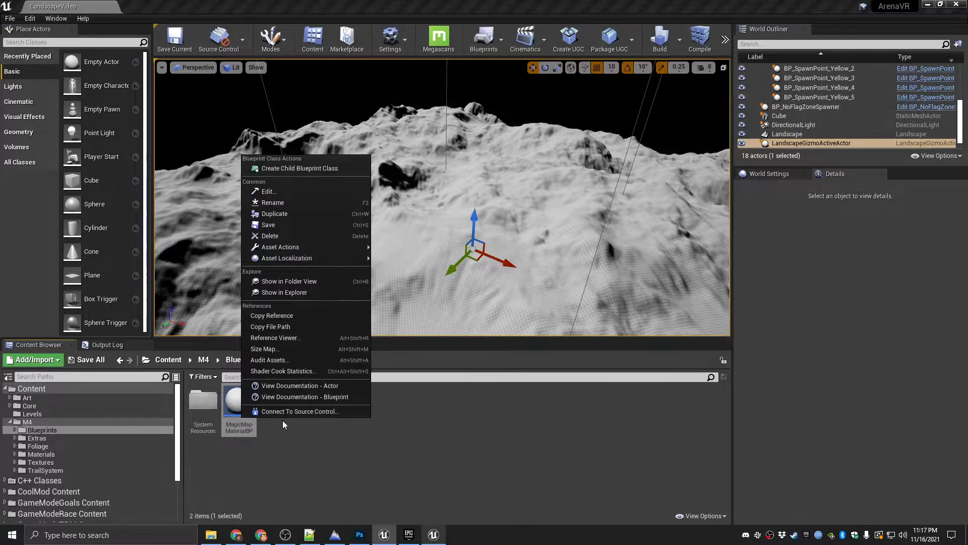
pyautogui.click(292, 337)
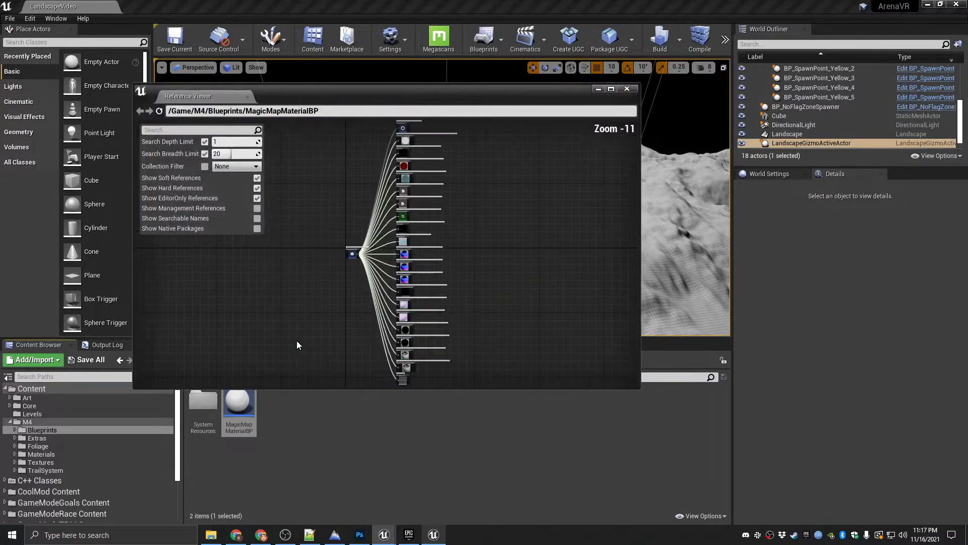
# - Examine the asset paths MagicMapMaterialBP references across the dependency graph, then close the Reference Viewer
pyautogui.scroll(9, 396, 214)
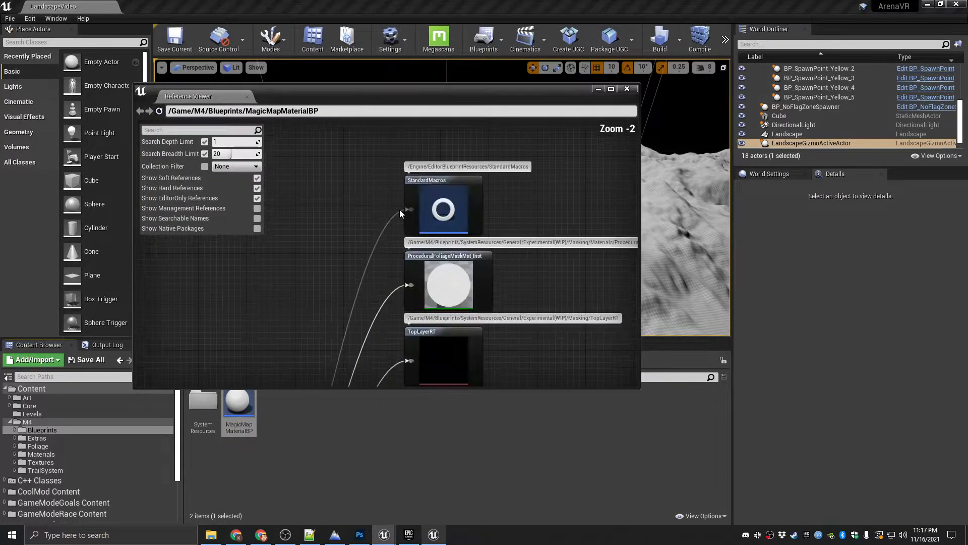
pyautogui.moveTo(368, 277); pyautogui.dragTo(320, 191, button='right')
pyautogui.scroll(-4, 394, 197)
pyautogui.moveTo(409, 236); pyautogui.dragTo(389, 147, button='right')
pyautogui.moveTo(404, 349); pyautogui.dragTo(433, 259, button='right')
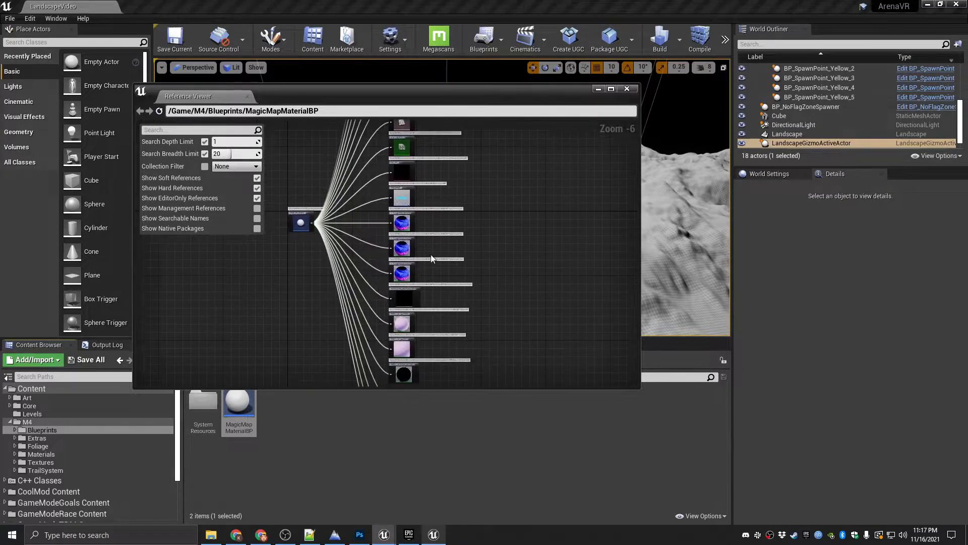
pyautogui.moveTo(482, 183); pyautogui.dragTo(488, 384, button='right')
pyautogui.scroll(5, 417, 204)
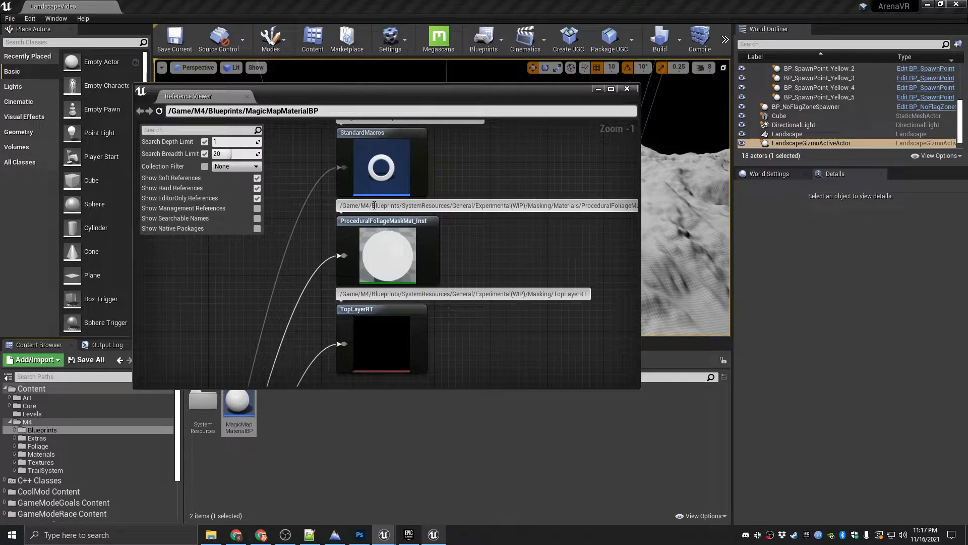
pyautogui.scroll(-3, 455, 248)
pyautogui.scroll(3, 383, 204)
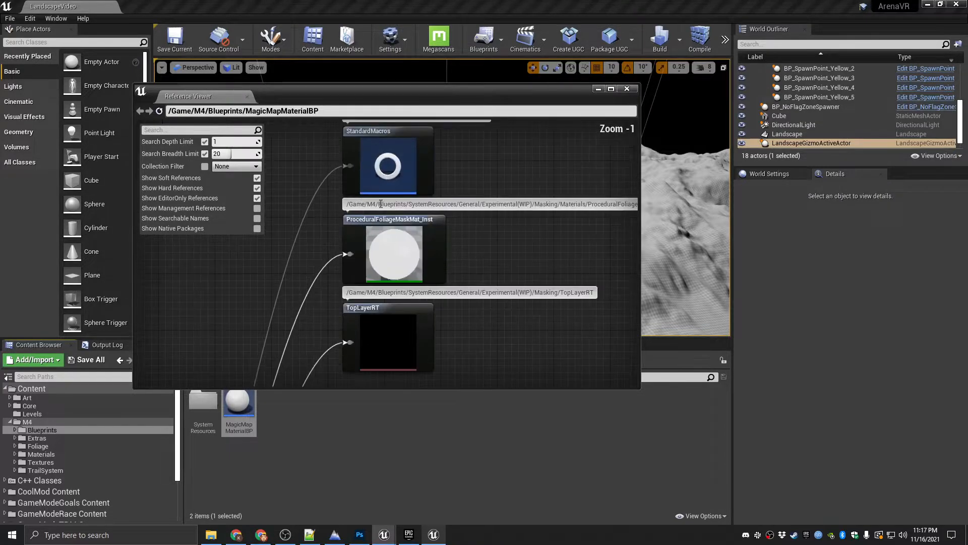
pyautogui.click(627, 89)
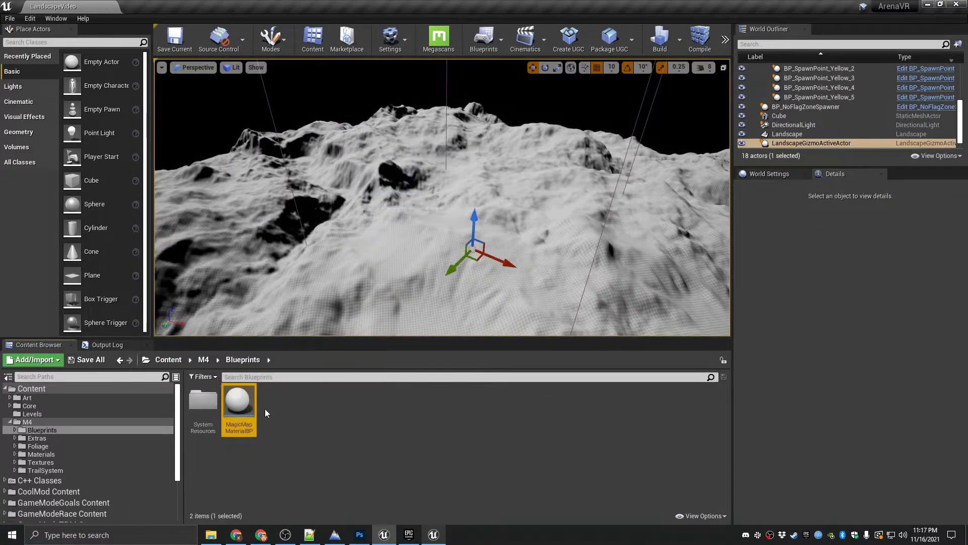
# - Compare the contents of the LandscapeVideo Content folder with the M4 folder under Content
pyautogui.click(144, 431)
pyautogui.scroll(-3, 52, 452)
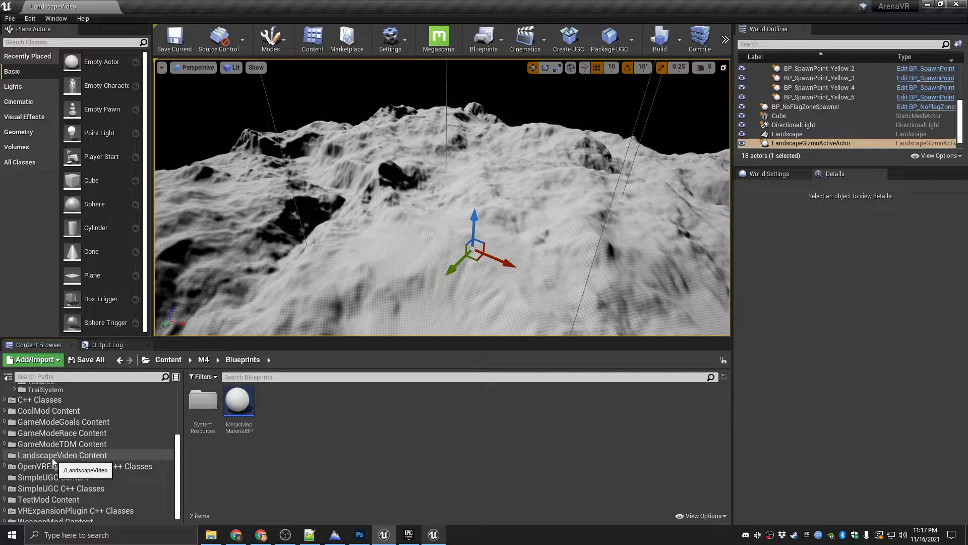
pyautogui.click(52, 455)
pyautogui.scroll(4, 89, 455)
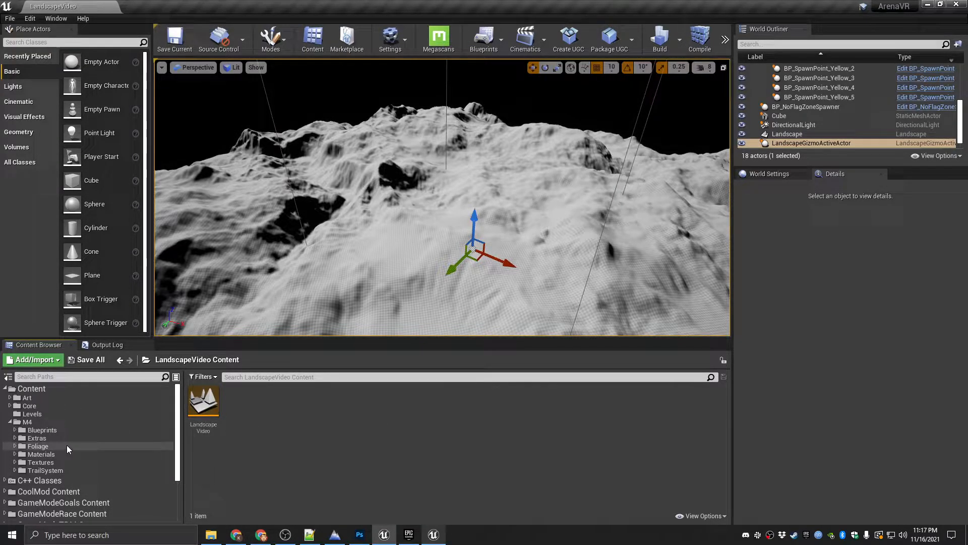
pyautogui.click(28, 422)
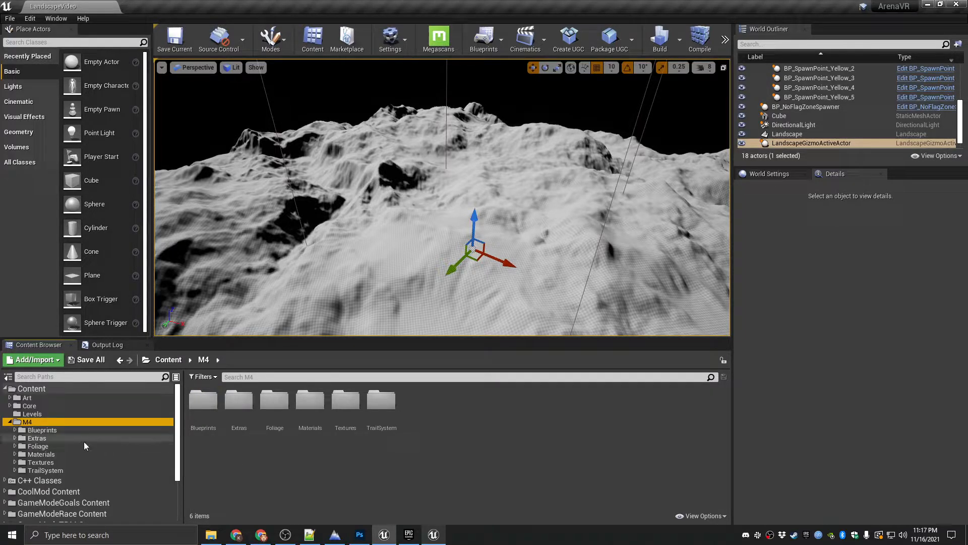
pyautogui.scroll(-4, 82, 444)
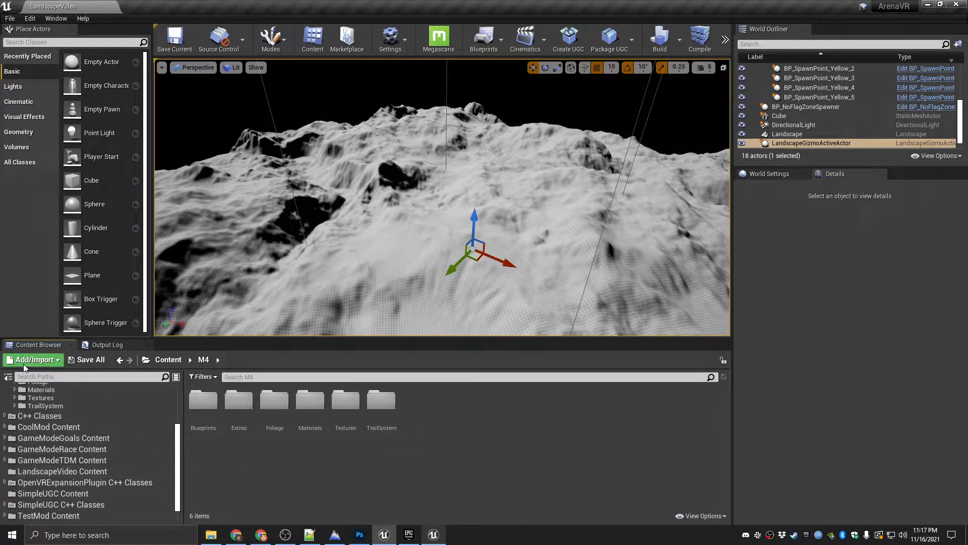
pyautogui.scroll(3, 48, 462)
# - Check the /Game/M4 reference paths of MagicMapMaterialBP in the Reference Viewer against the folder tree, then close the viewer
pyautogui.click(43, 415)
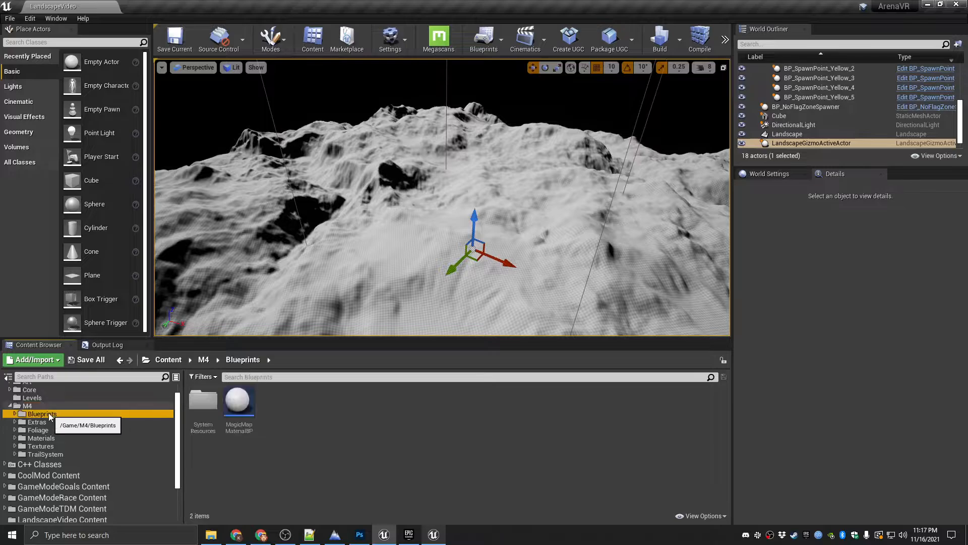
pyautogui.rightClick(233, 406)
pyautogui.click(274, 327)
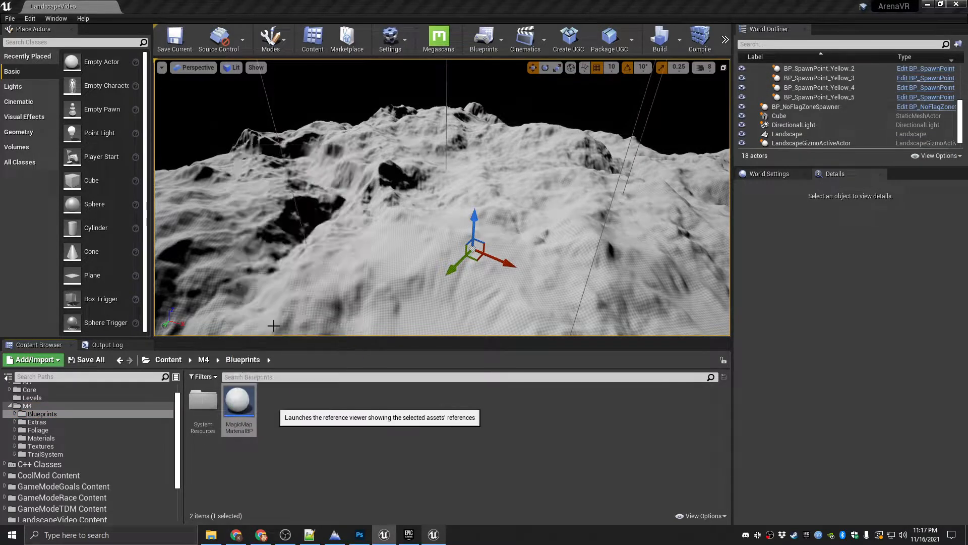
pyautogui.scroll(6, 404, 151)
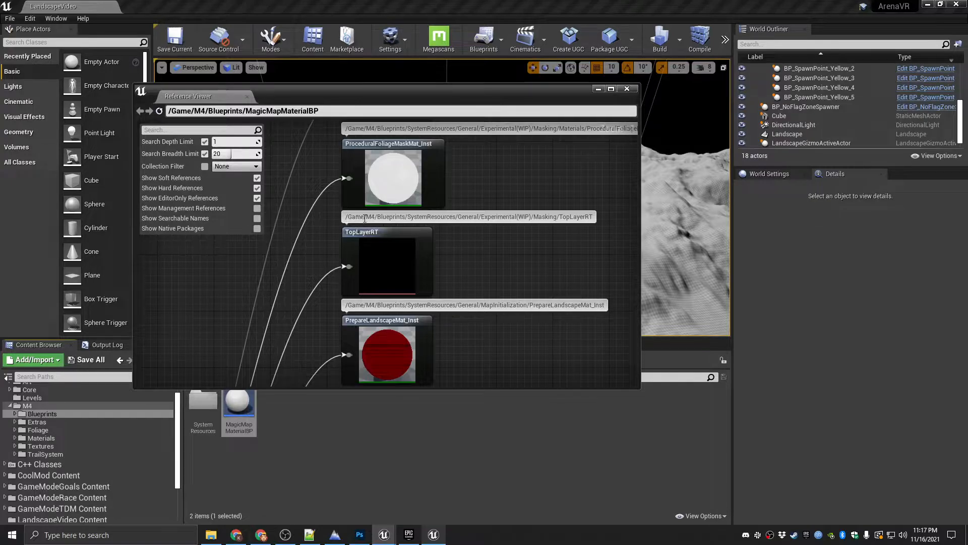
pyautogui.scroll(1, 36, 401)
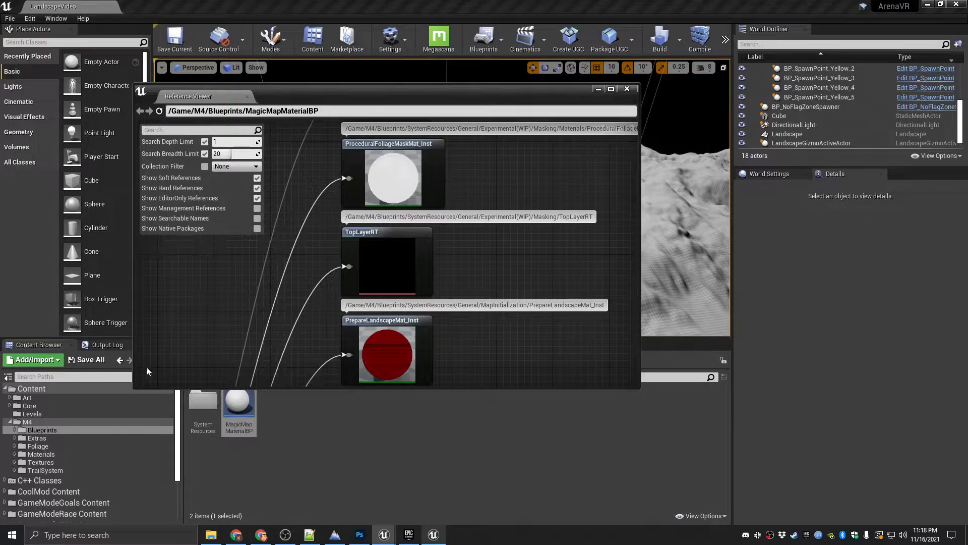
pyautogui.scroll(-3, 84, 488)
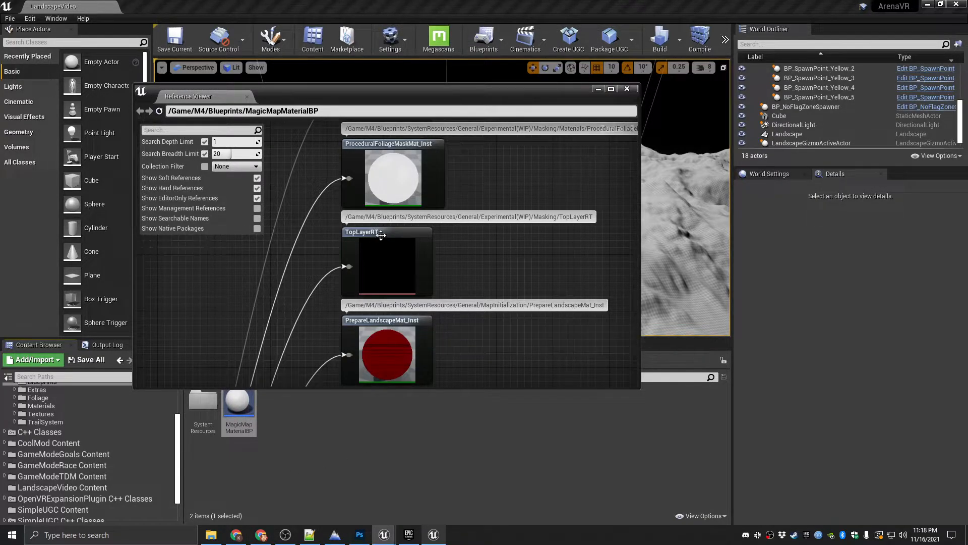
pyautogui.scroll(2, 41, 411)
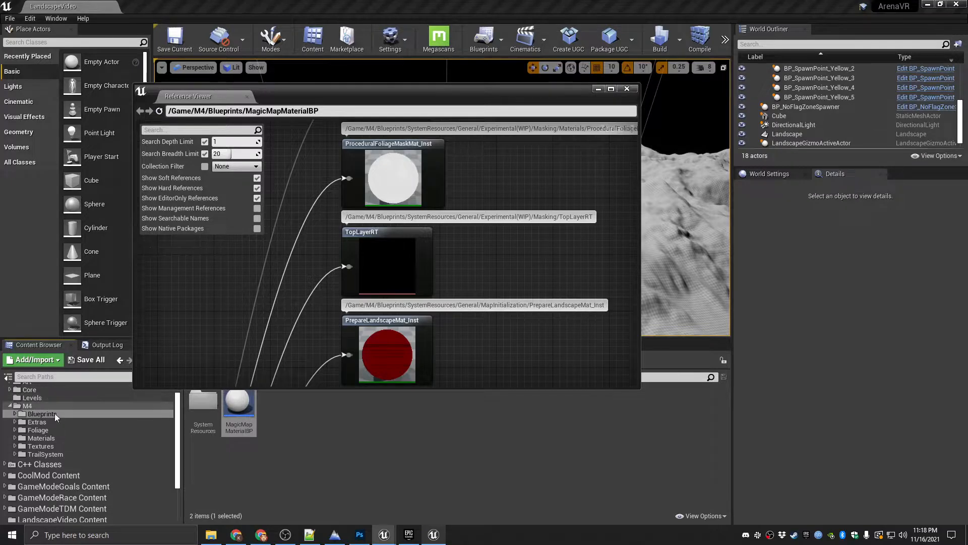
pyautogui.click(627, 89)
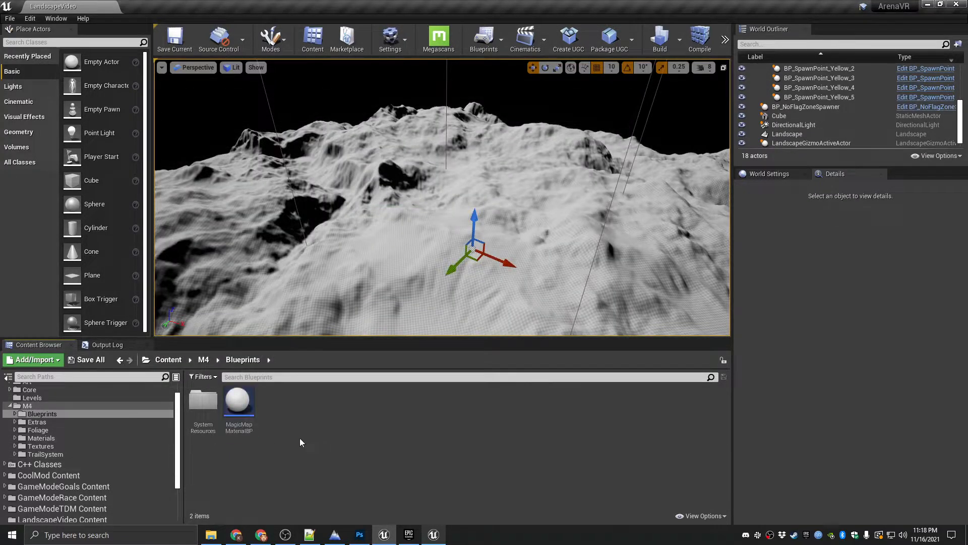
# - Move the M4 folder from Content into the LandscapeVideo Content folder
pyautogui.scroll(1, 36, 435)
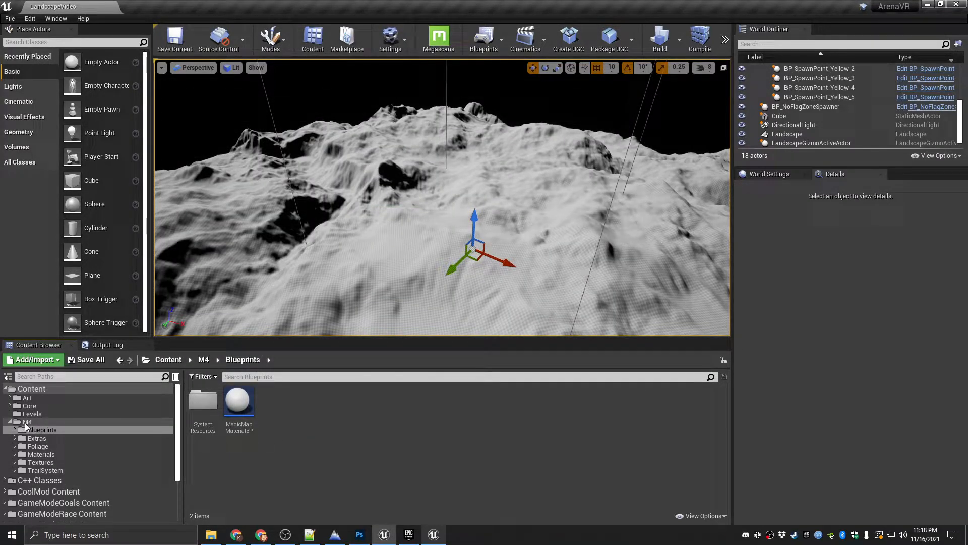
pyautogui.scroll(-3, 46, 482)
pyautogui.scroll(3, 21, 433)
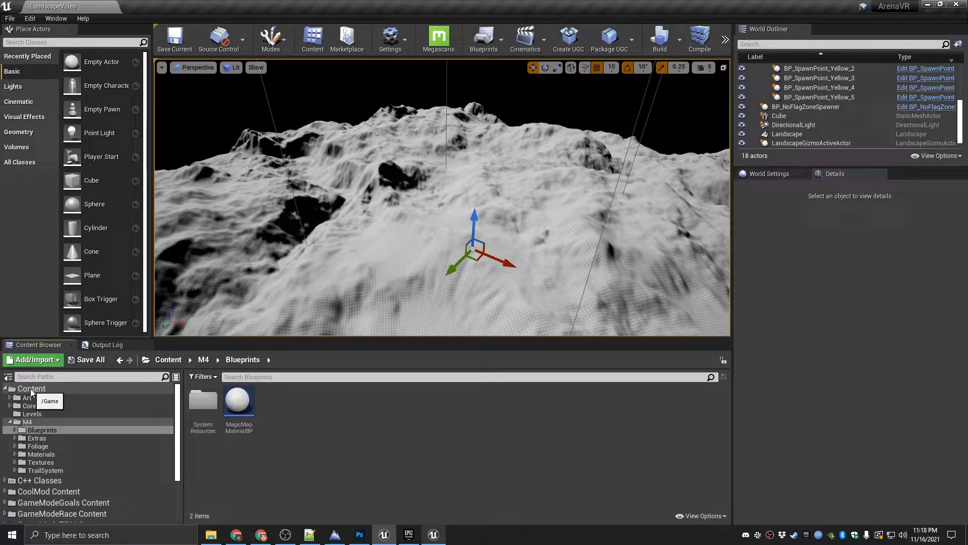
pyautogui.click(10, 423)
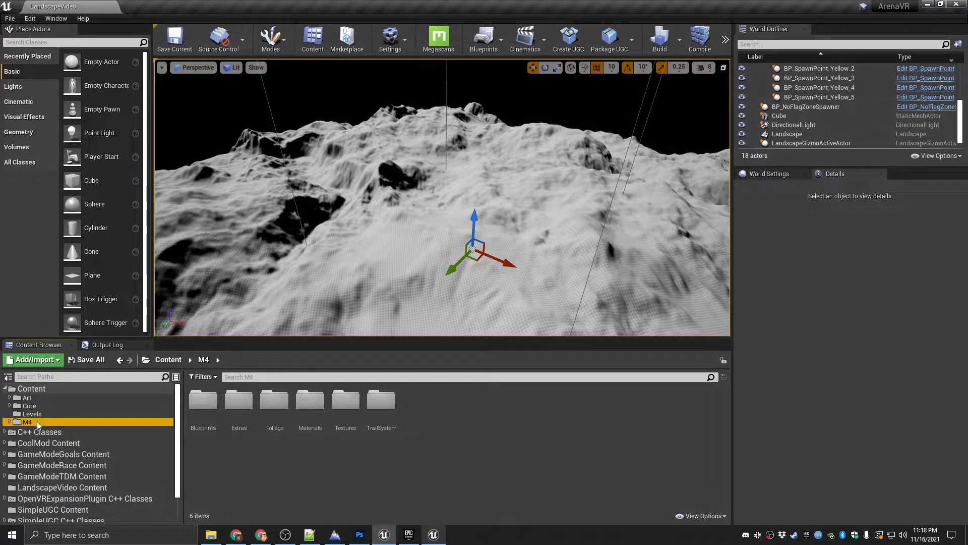
pyautogui.moveTo(35, 423); pyautogui.dragTo(56, 491)
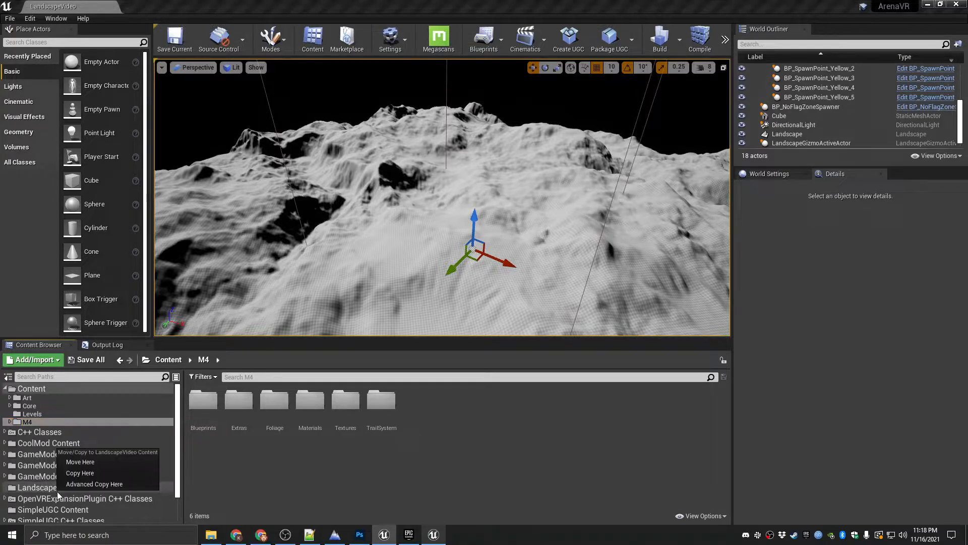
pyautogui.click(83, 462)
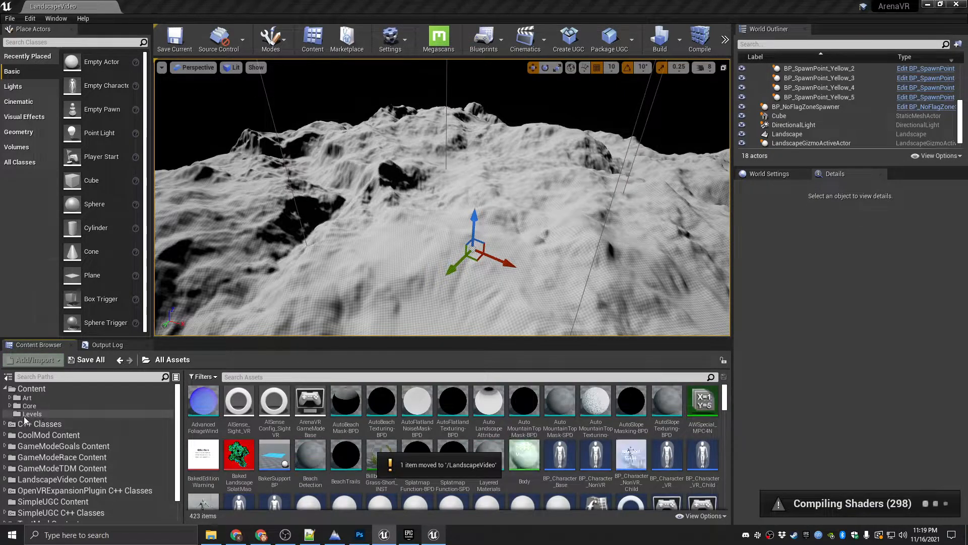
# - Open the LandscapeVideo Content folder and save all unsaved levels and assets
pyautogui.click(80, 479)
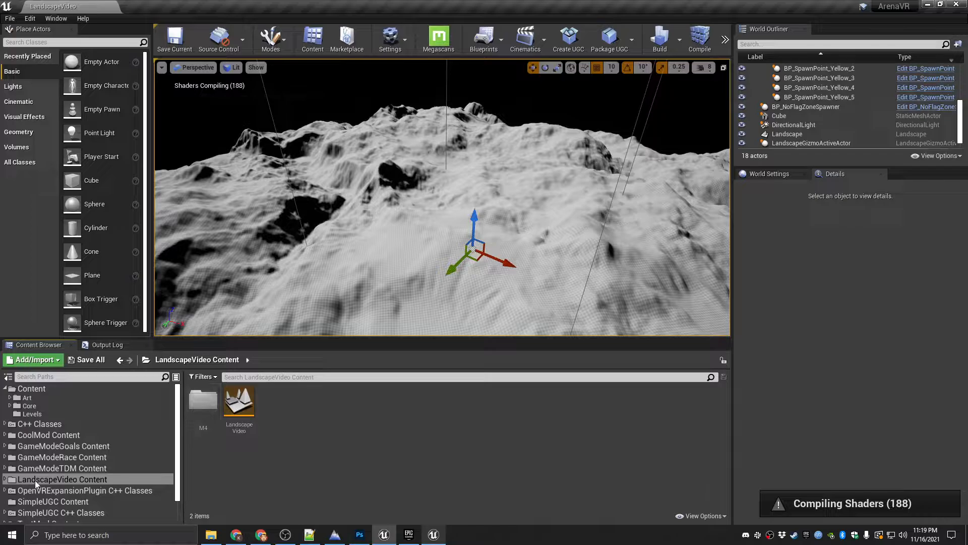
pyautogui.click(10, 19)
pyautogui.click(35, 104)
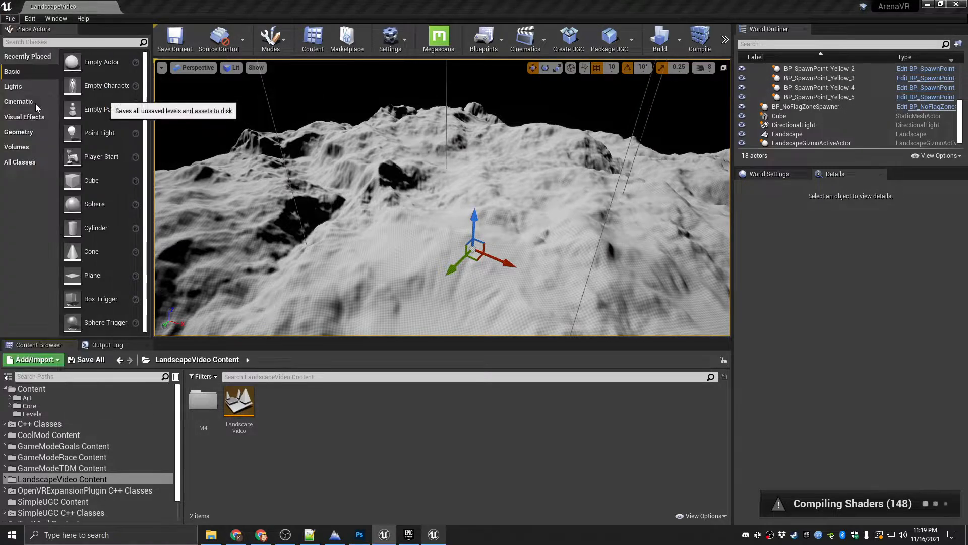
# - Inspect the reference paths of MagicMapMaterialBP in LandscapeVideo's M4 Blueprints folder with the Reference Viewer
pyautogui.doubleClick(210, 411)
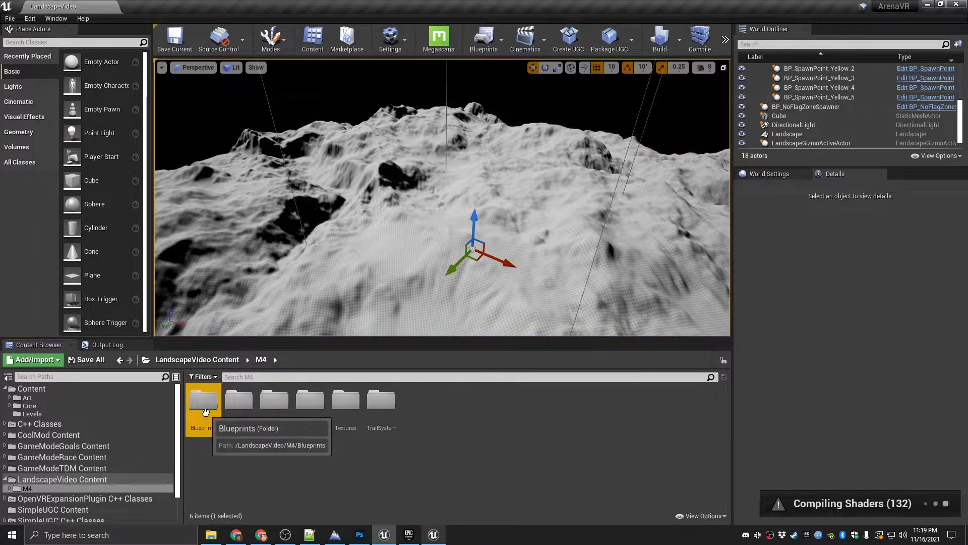
pyautogui.doubleClick(203, 403)
pyautogui.rightClick(242, 410)
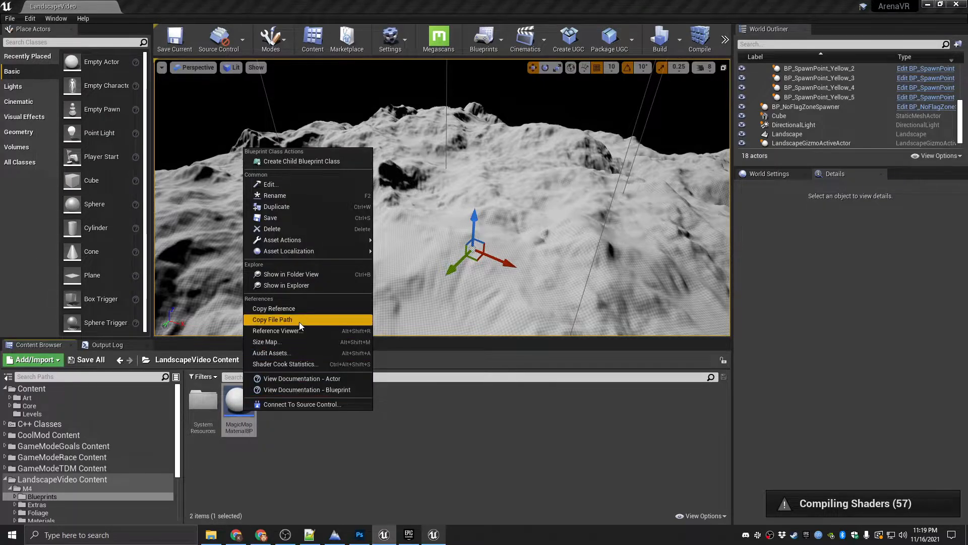
pyautogui.click(301, 330)
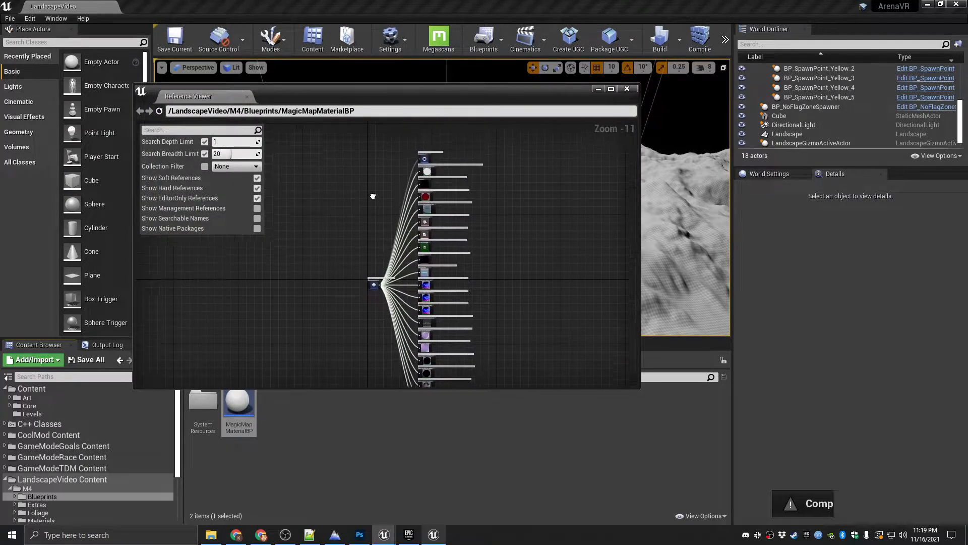
pyautogui.scroll(9, 404, 248)
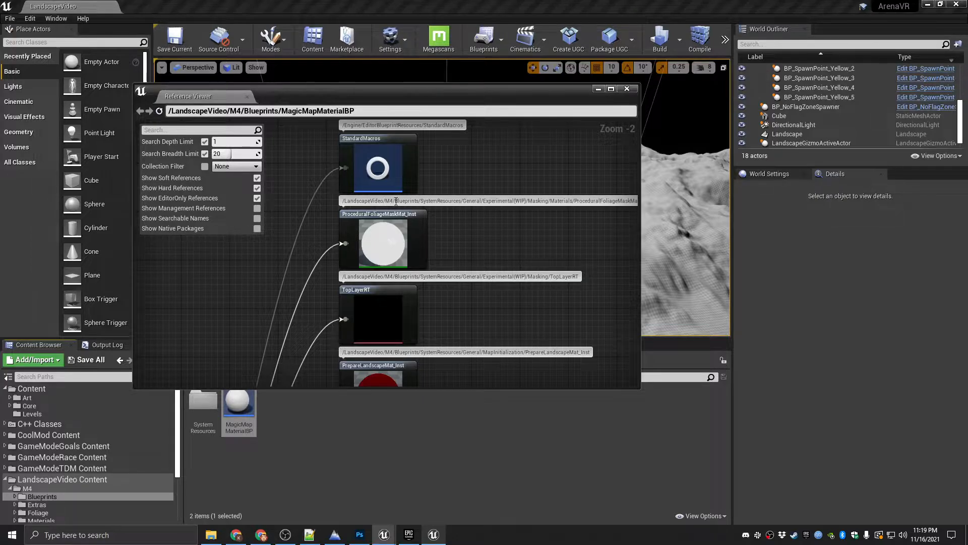
# - Inspect the remaining /LandscapeVideo/M4 reference paths of MagicMapMaterialBP, then close the Reference Viewer
pyautogui.scroll(-9, 443, 204)
pyautogui.scroll(6, 384, 323)
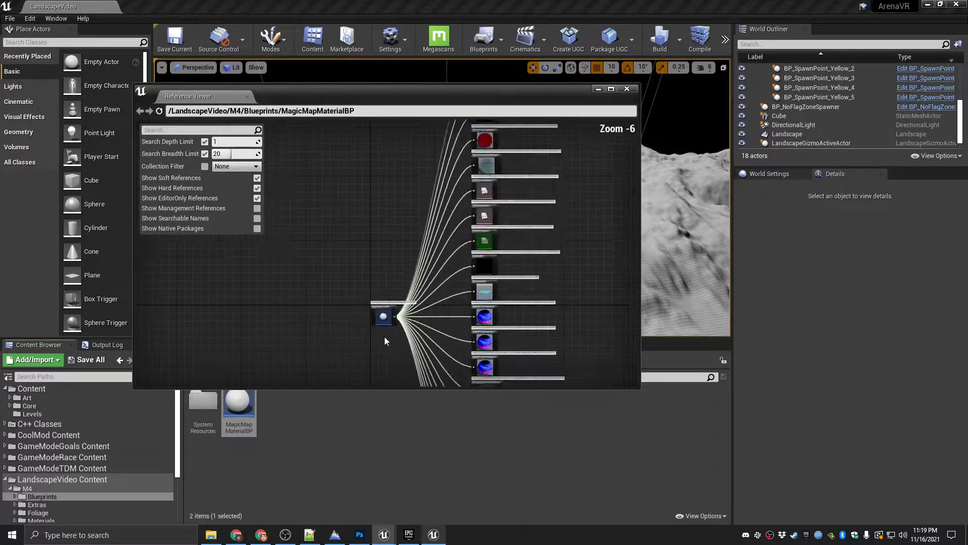
pyautogui.moveTo(416, 197); pyautogui.dragTo(376, 313, button='right')
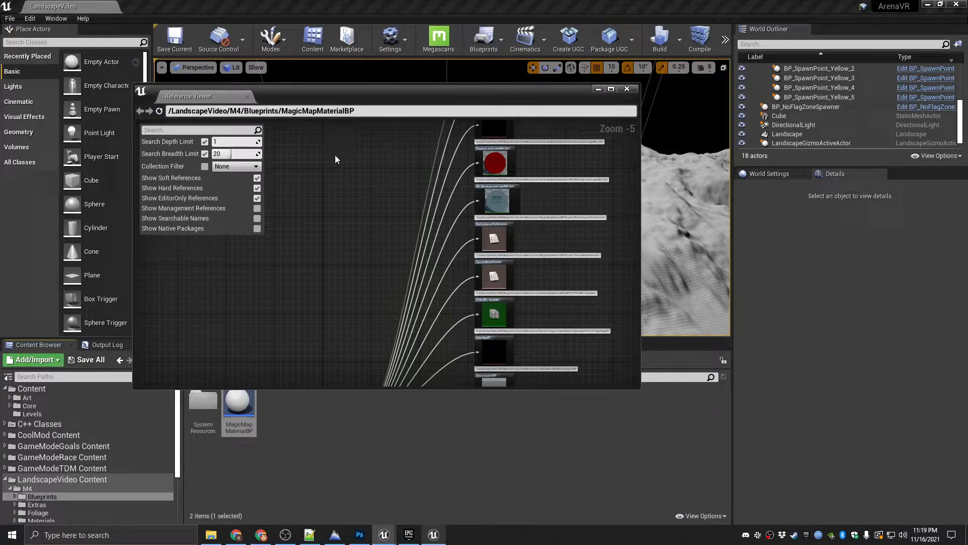
pyautogui.click(247, 97)
pyautogui.click(323, 416)
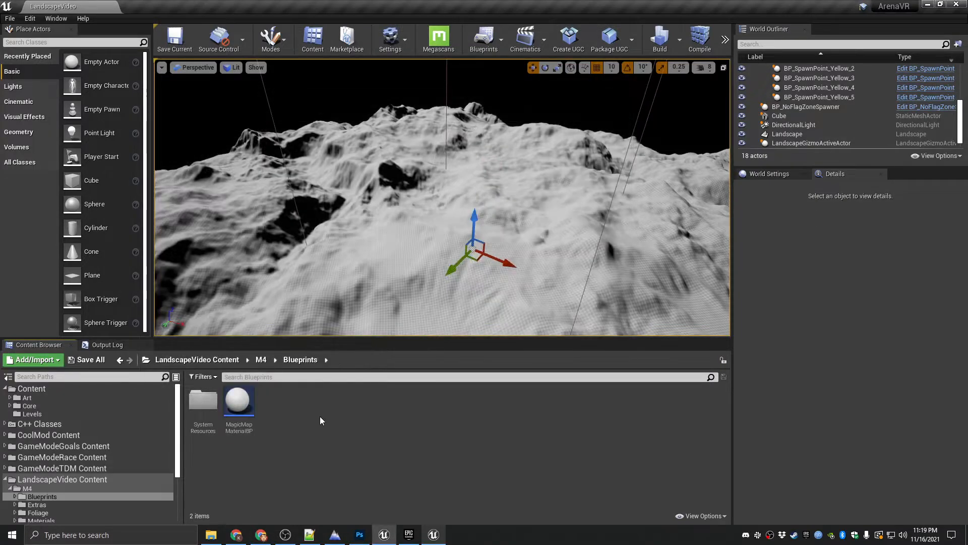
# - Compare the main Content folder with LandscapeVideo's M4 Blueprints folder, recheck MagicMapMaterialBP in the Reference Viewer, and close it
pyautogui.click(45, 388)
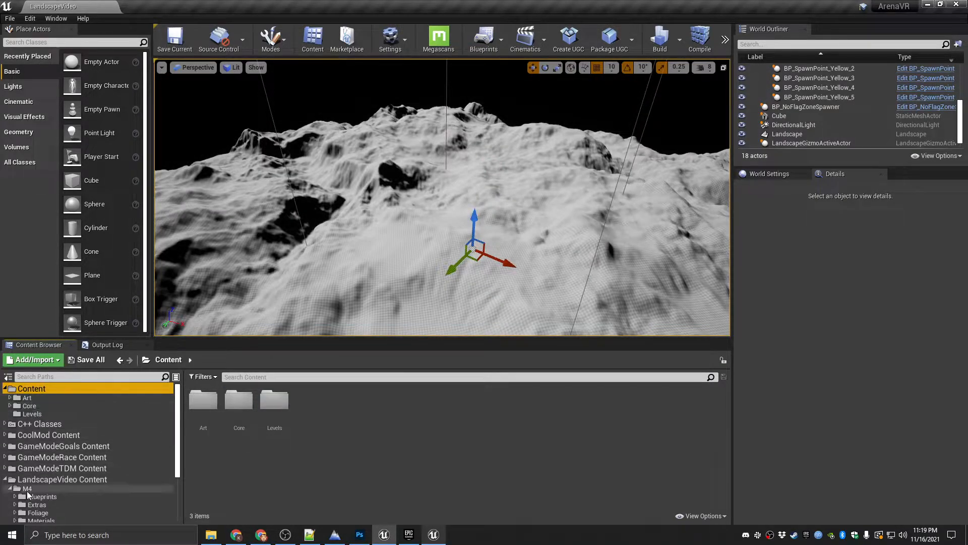
pyautogui.click(38, 497)
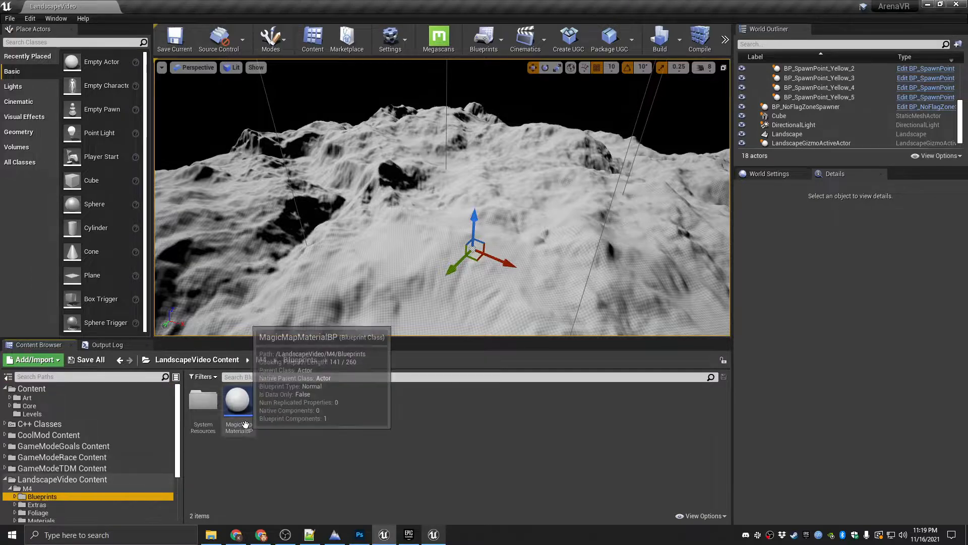
pyautogui.rightClick(236, 401)
pyautogui.click(295, 343)
pyautogui.scroll(9, 418, 182)
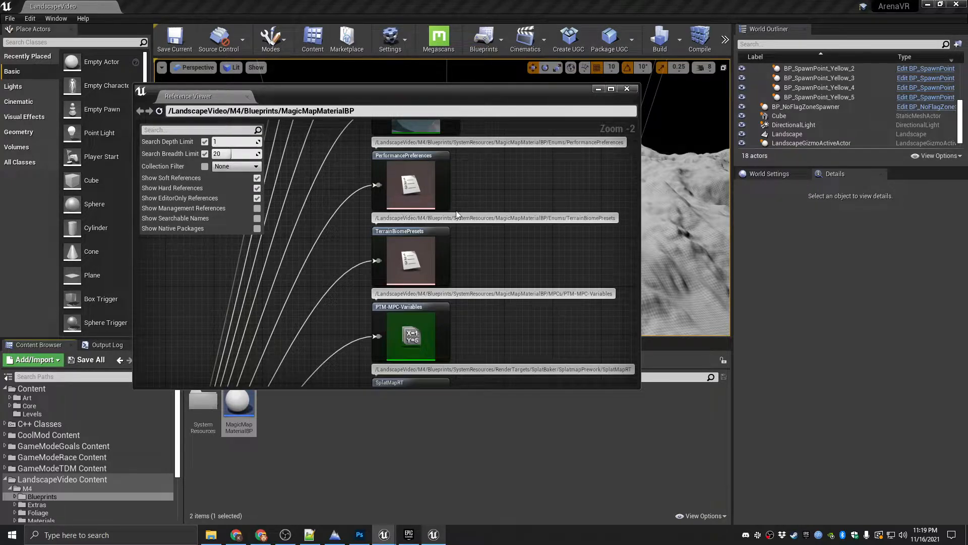
pyautogui.click(625, 89)
pyautogui.click(323, 429)
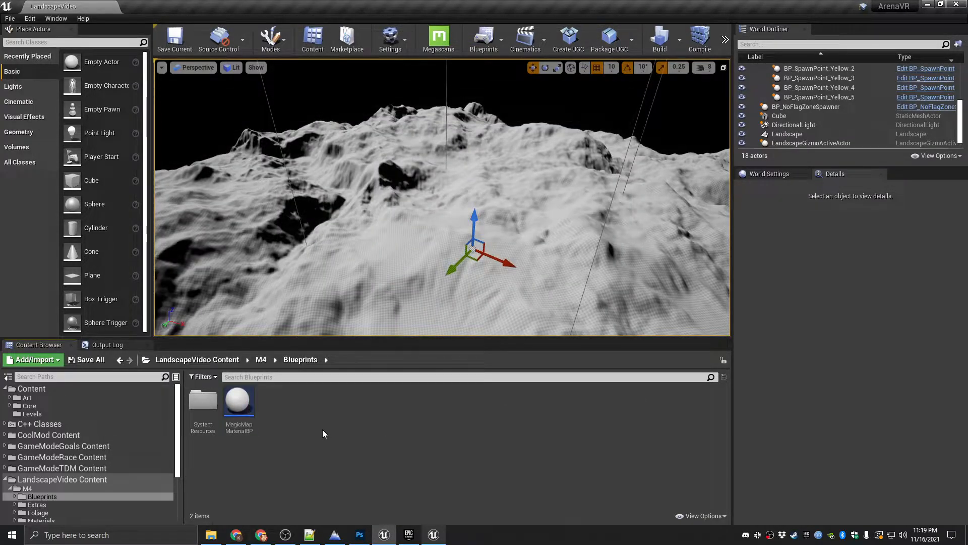
# - Place MagicMapMaterialBP from LandscapeVideo's M4 Blueprints folder in the level and reset its location to 0, 0, 0
pyautogui.click(27, 489)
pyautogui.click(11, 489)
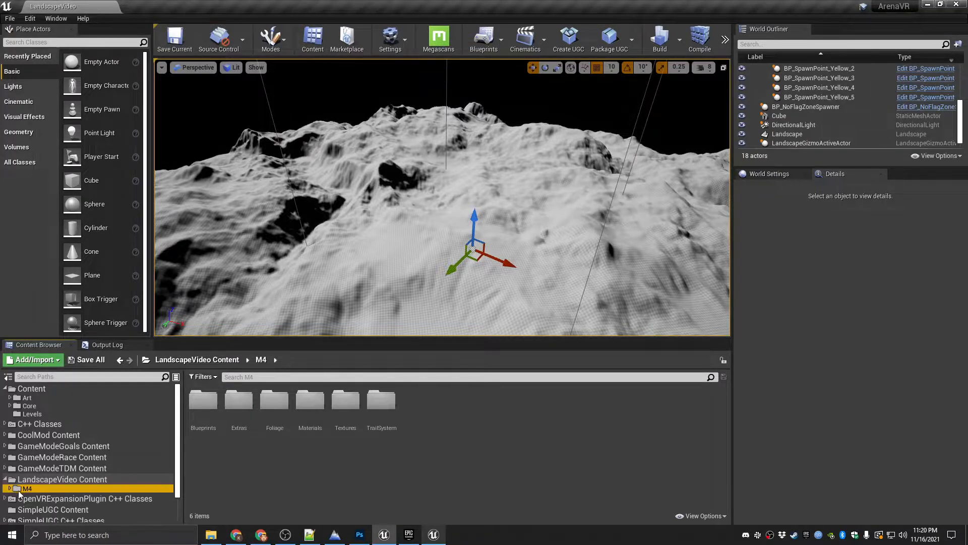
pyautogui.doubleClick(203, 401)
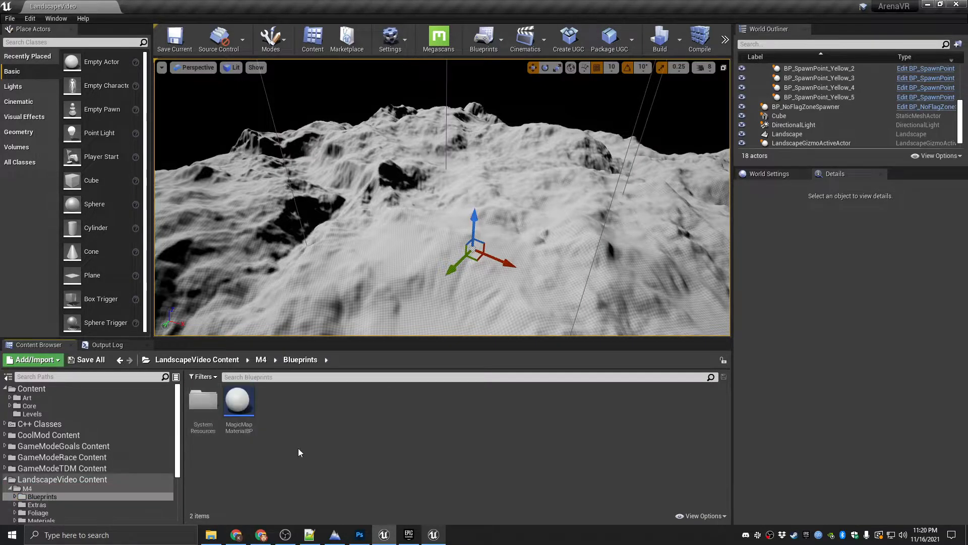
pyautogui.moveTo(238, 402); pyautogui.dragTo(433, 255)
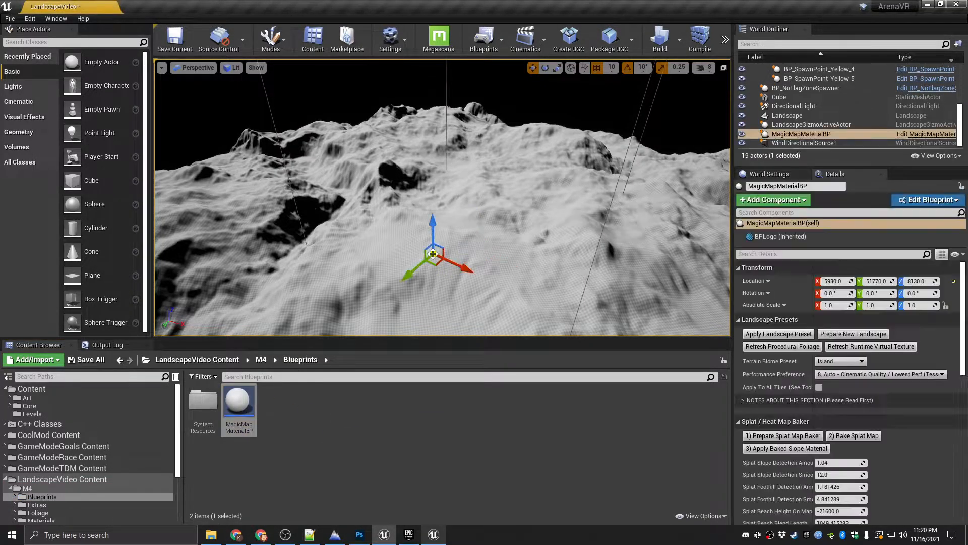
pyautogui.click(954, 281)
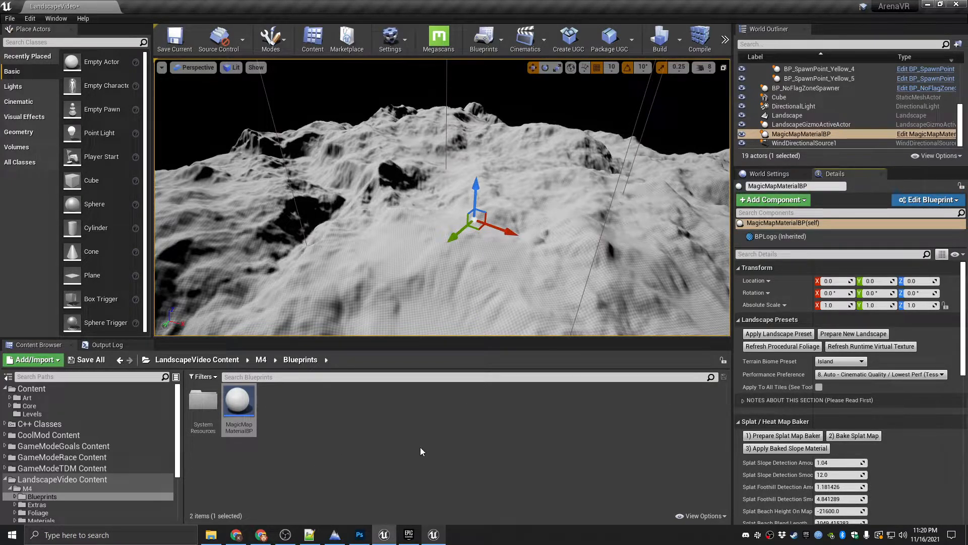
# - Prepare the new landscape for M4 and create a weight-blended Auto_LayerInfo for its Auto paint layer in LandscapeVideo_sharedassets
pyautogui.click(853, 334)
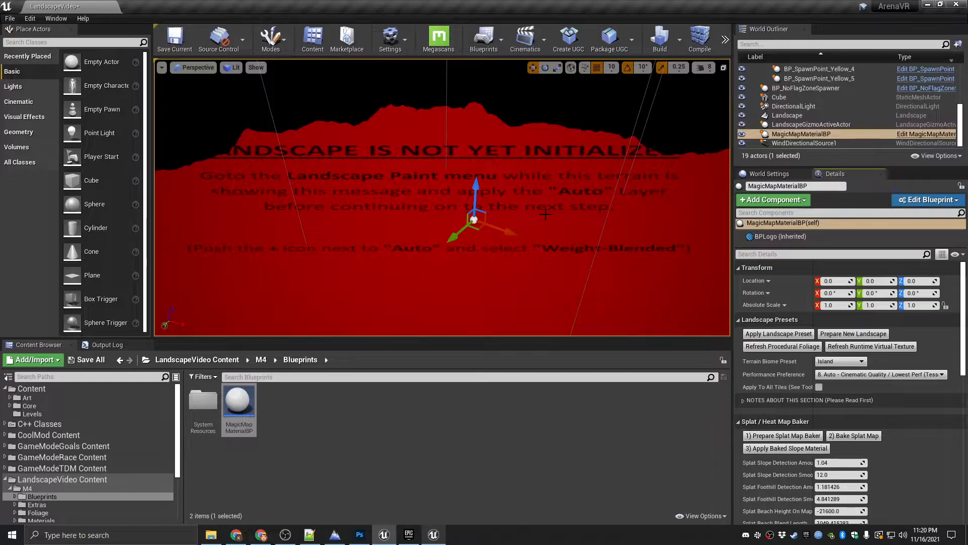
pyautogui.click(272, 37)
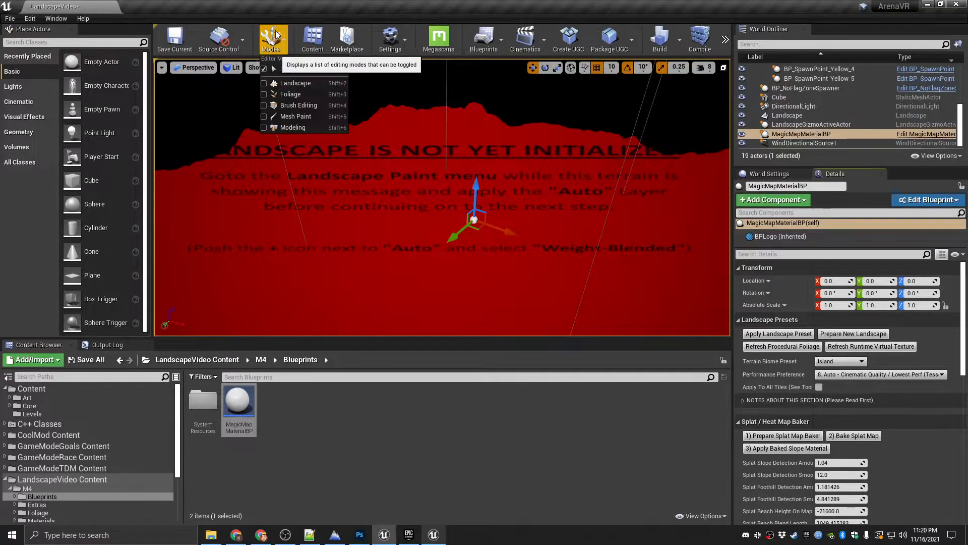
pyautogui.click(290, 81)
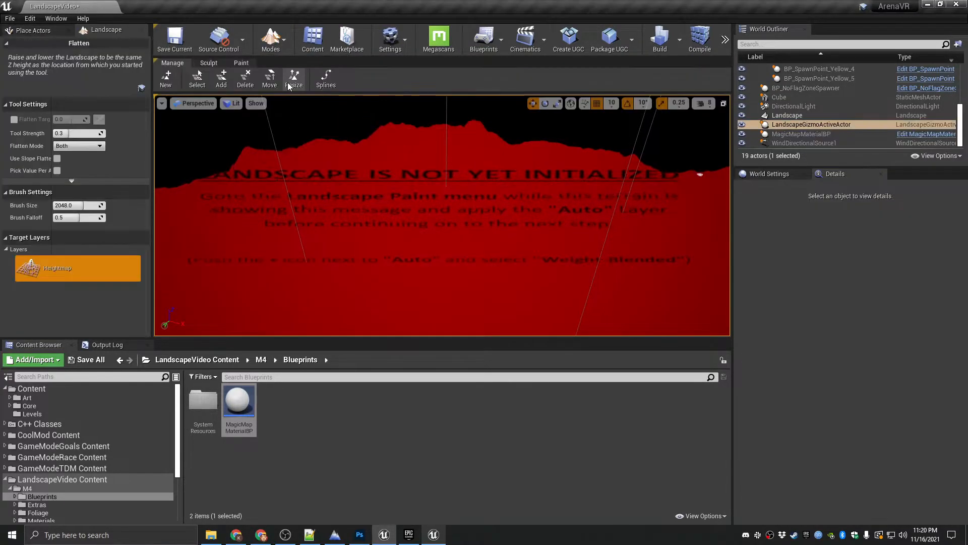
pyautogui.click(242, 64)
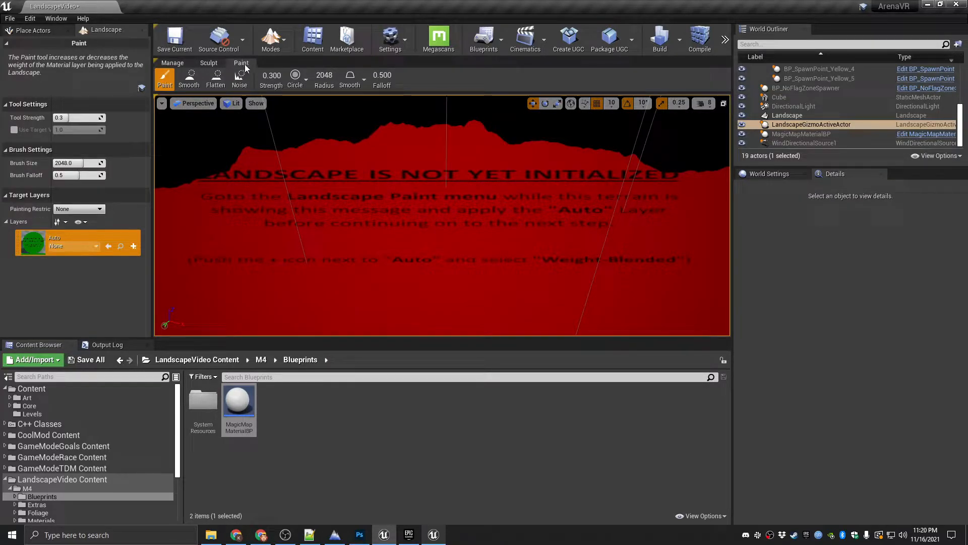
pyautogui.click(133, 245)
pyautogui.click(183, 259)
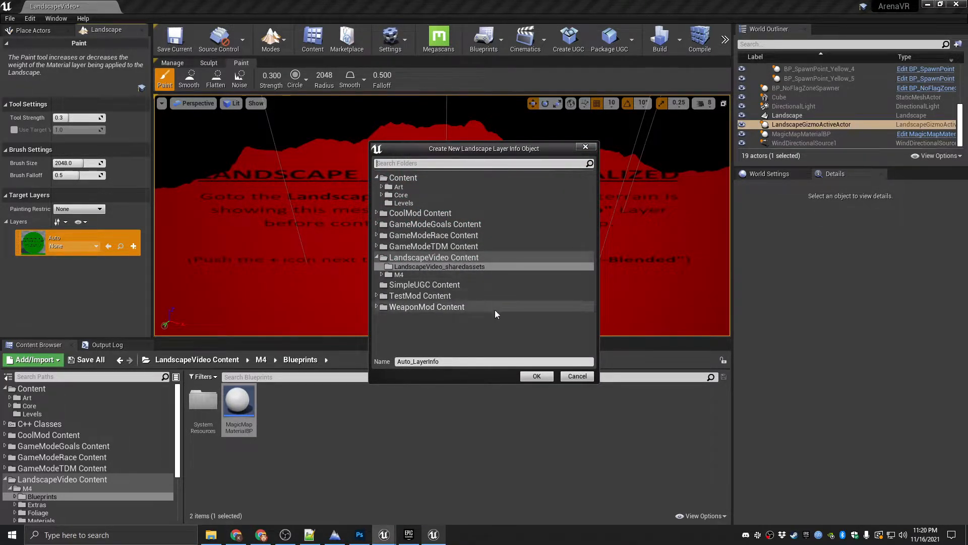
pyautogui.click(534, 377)
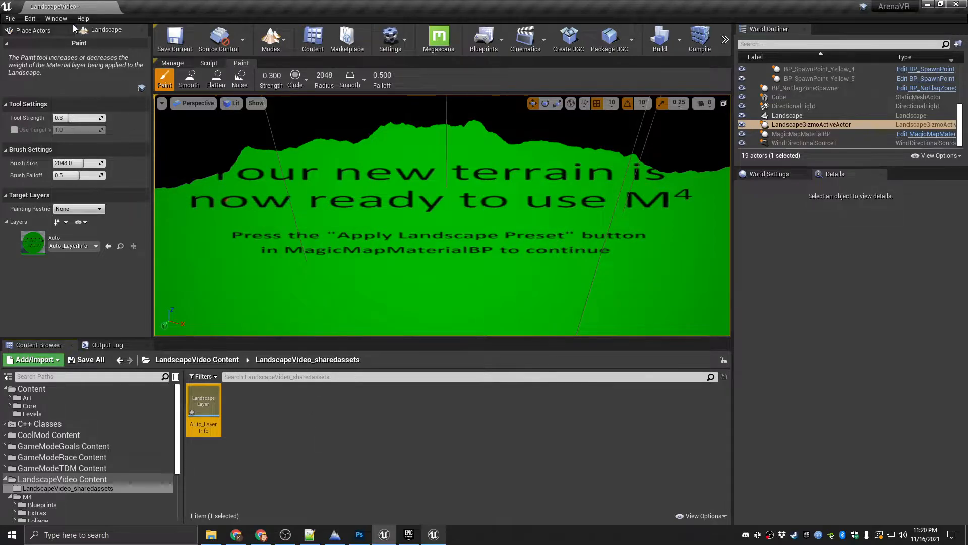
# - Save the LandscapeVideo level and the new Auto_LayerInfo asset
pyautogui.click(10, 18)
pyautogui.click(30, 115)
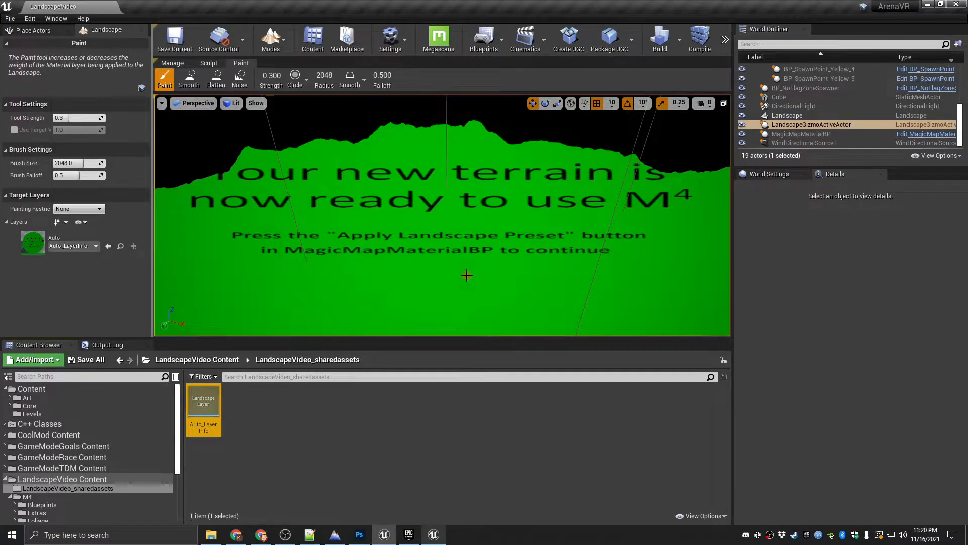
pyautogui.click(310, 411)
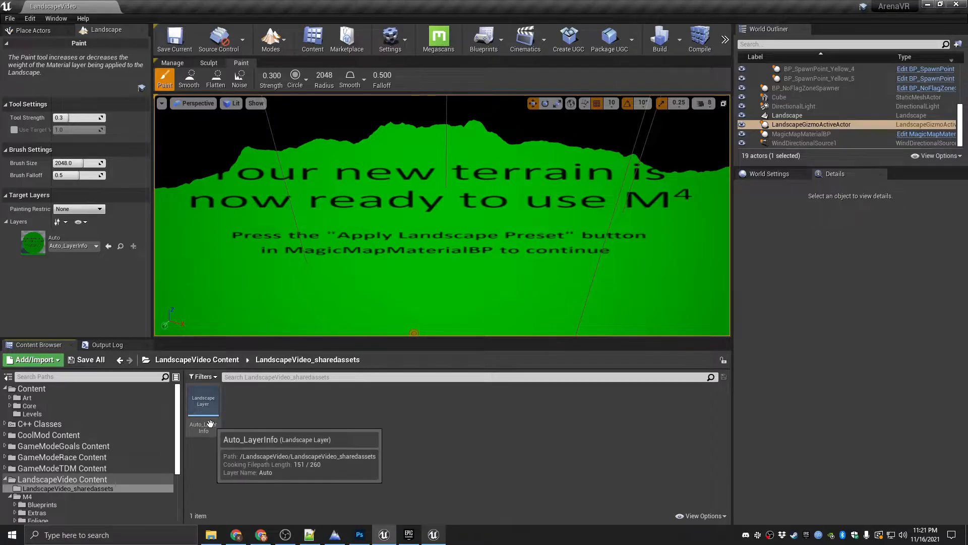
# - Return to Select mode, apply MagicMapMaterialBP's Island landscape preset, and look over the textured terrain
pyautogui.click(271, 40)
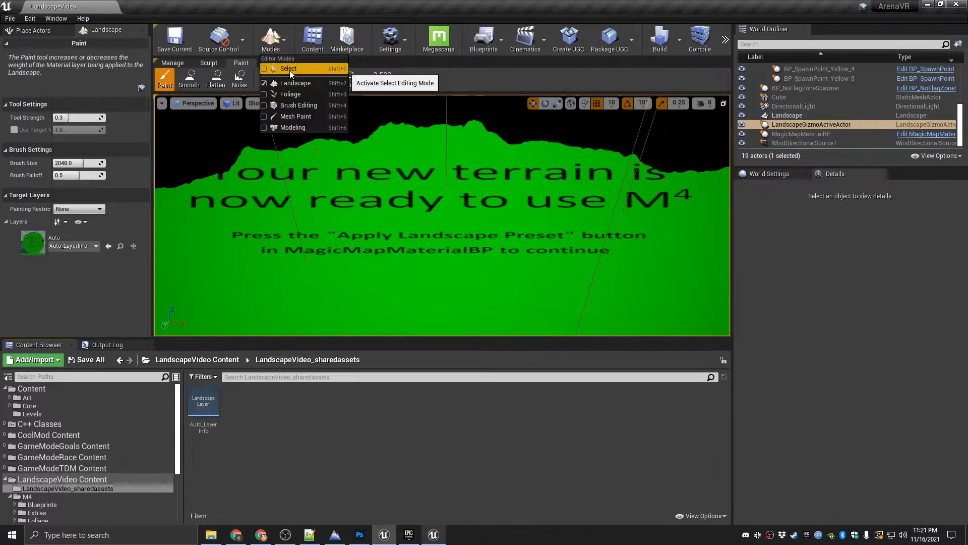
pyautogui.click(290, 70)
pyautogui.click(809, 134)
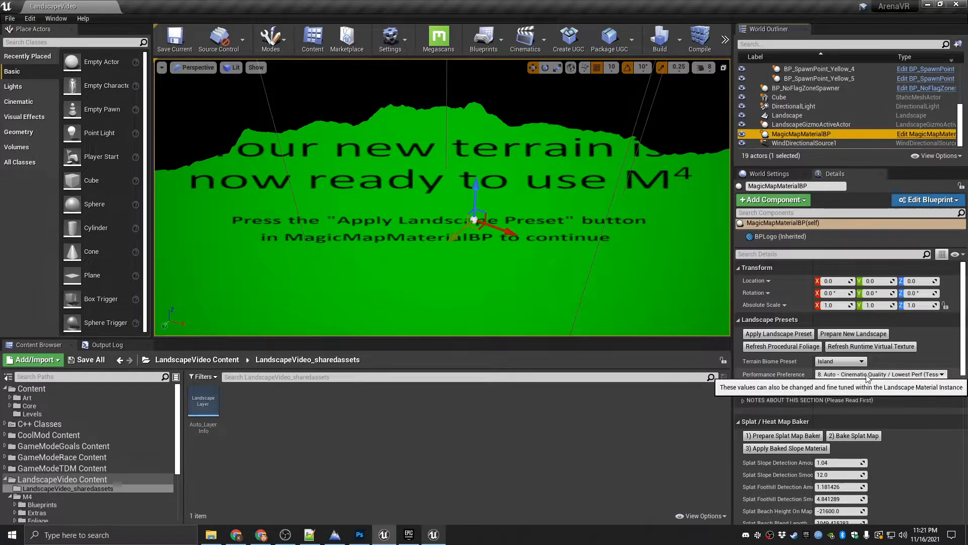
pyautogui.click(781, 335)
pyautogui.moveTo(570, 247); pyautogui.dragTo(610, 242, button='right')
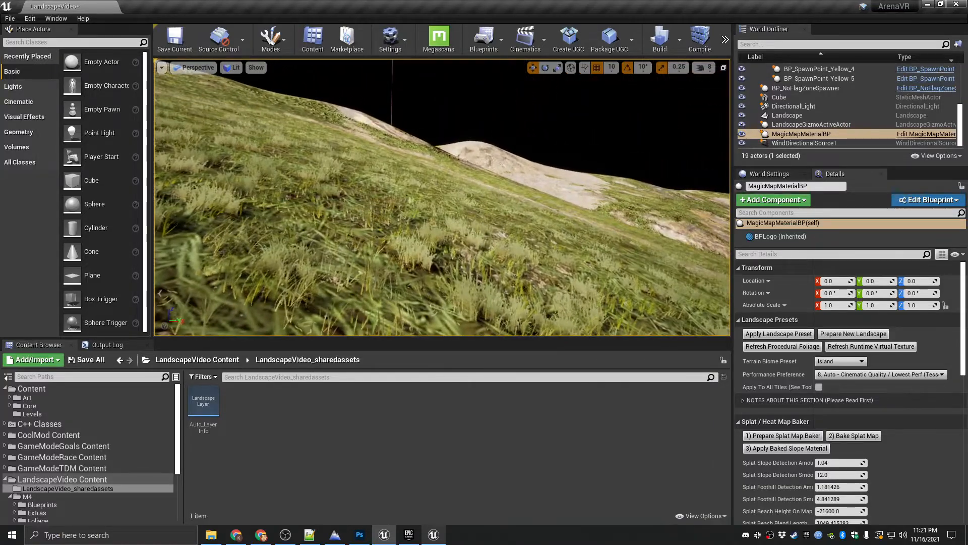
pyautogui.moveTo(447, 218); pyautogui.dragTo(426, 237, button='right')
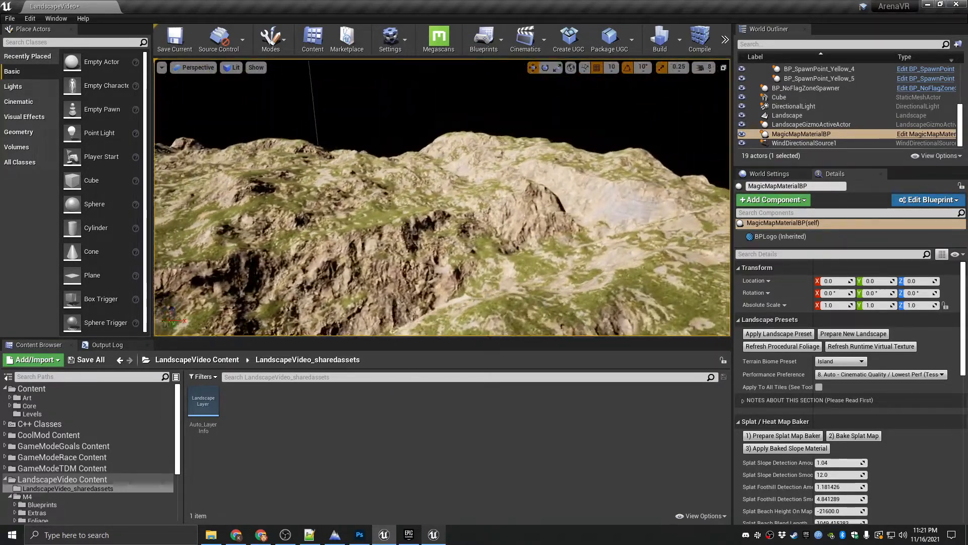
pyautogui.moveTo(426, 211); pyautogui.dragTo(491, 232, button='right')
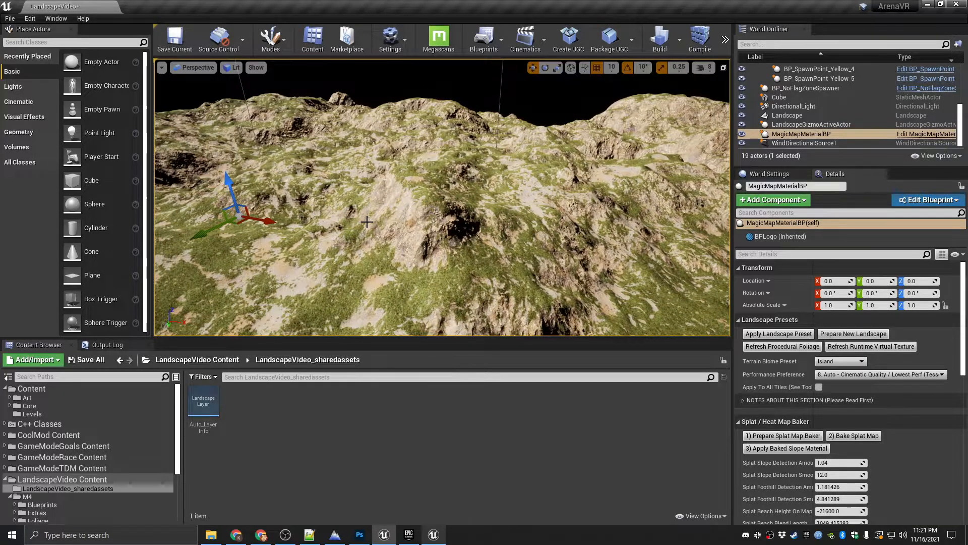
pyautogui.moveTo(356, 227); pyautogui.dragTo(447, 229, button='right')
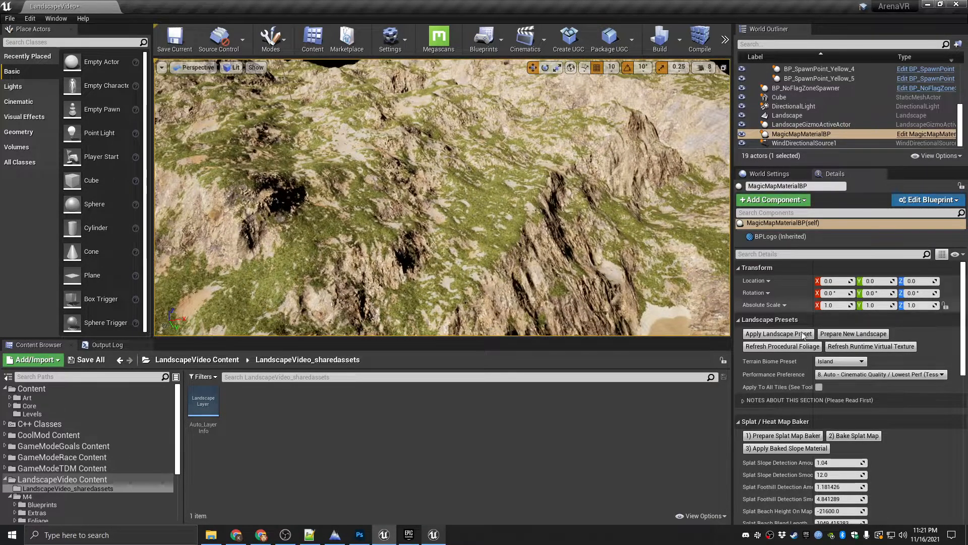
# - Set MagicMapMaterialBP's terrain biome preset to Tundra and apply it to the landscape
pyautogui.click(842, 361)
pyautogui.click(833, 377)
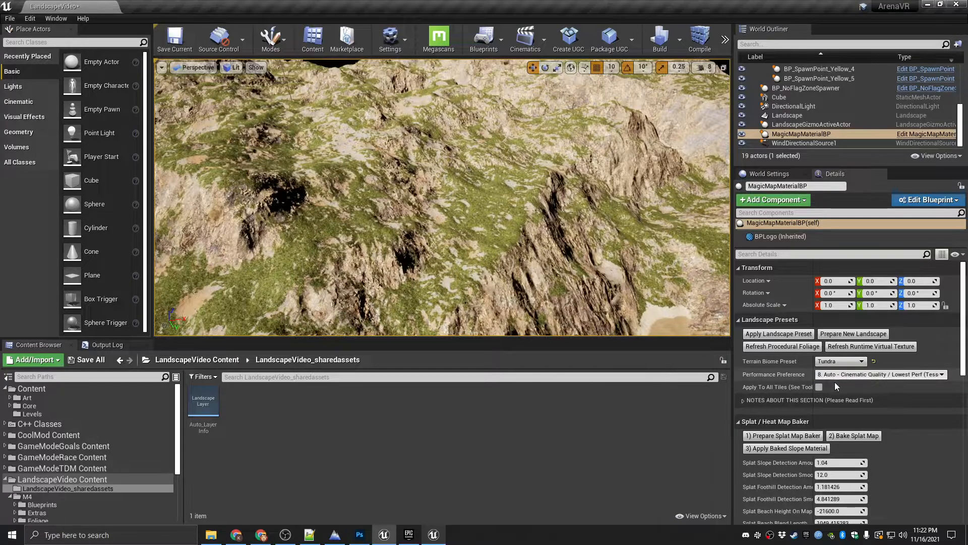
pyautogui.click(766, 336)
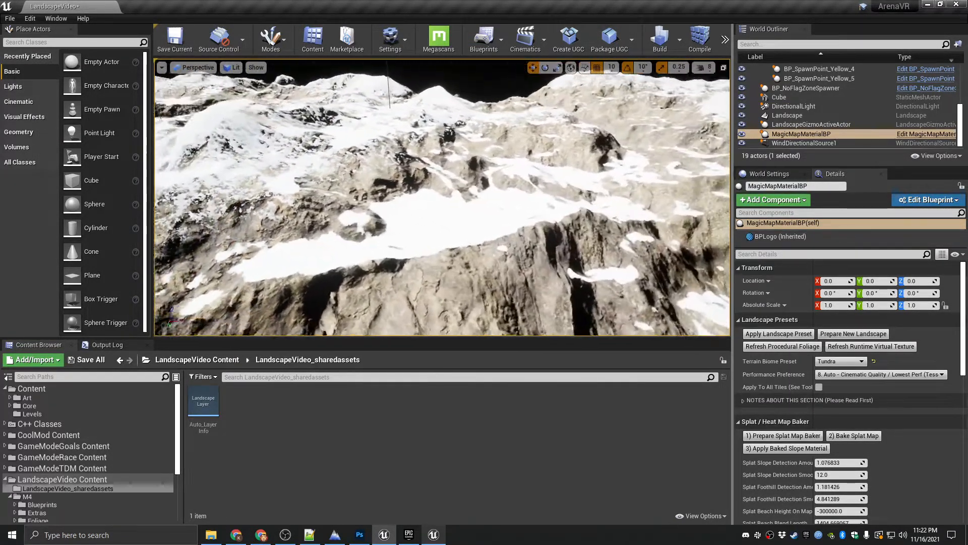
# - Set the terrain biome preset to Desert and apply it to the landscape
pyautogui.click(837, 361)
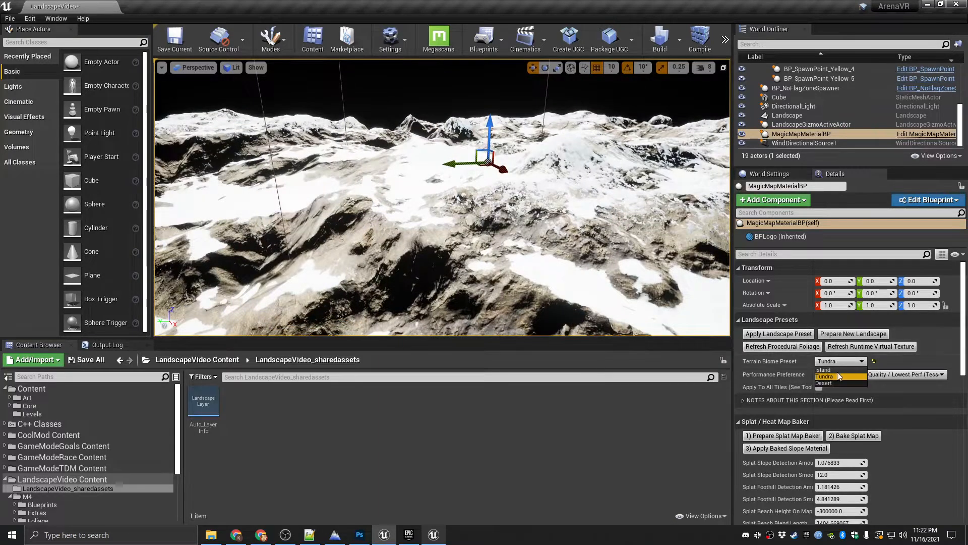
pyautogui.click(834, 382)
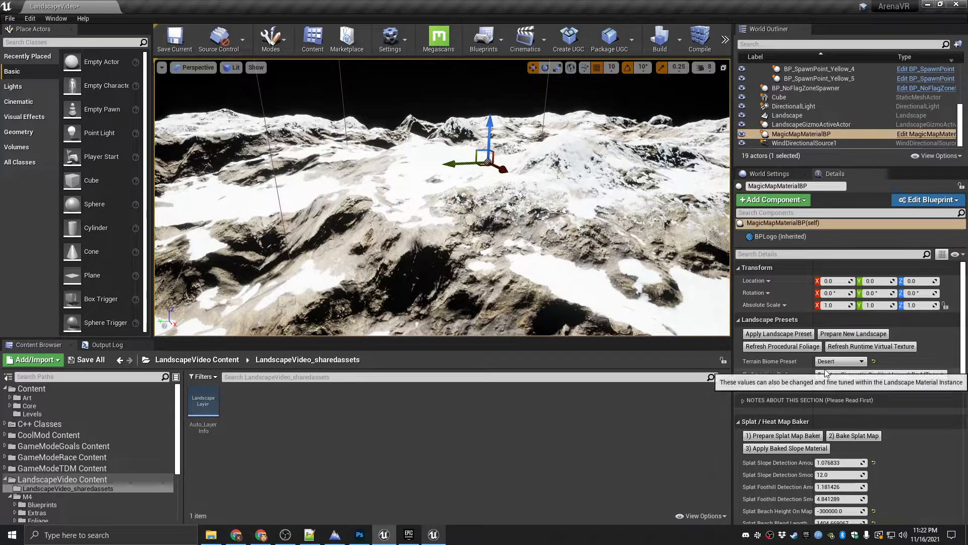
pyautogui.click(778, 333)
pyautogui.moveTo(442, 196); pyautogui.dragTo(640, 232, button='right')
# - Set the terrain biome preset back to Island, apply it, and look over the landscape
pyautogui.click(839, 361)
pyautogui.click(832, 370)
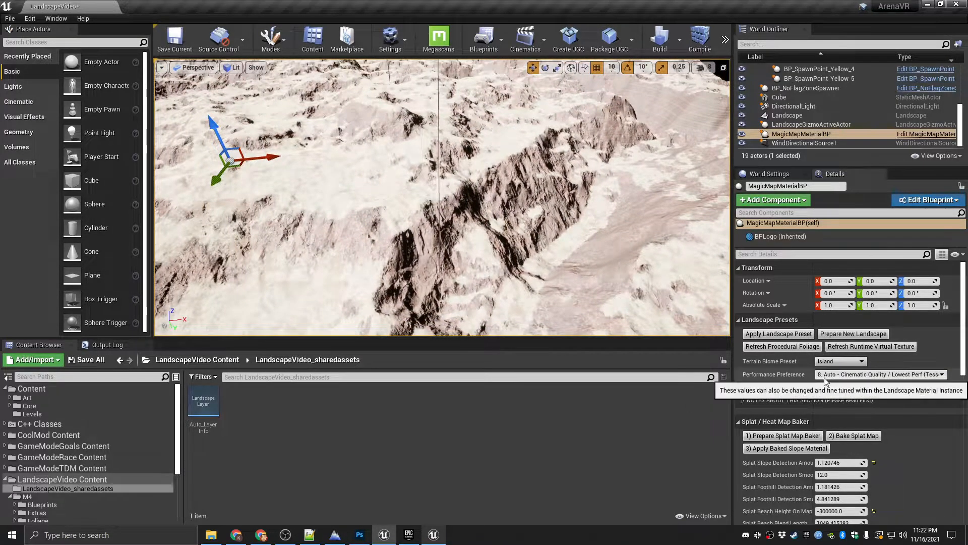
pyautogui.moveTo(484, 246); pyautogui.dragTo(484, 244, button='right')
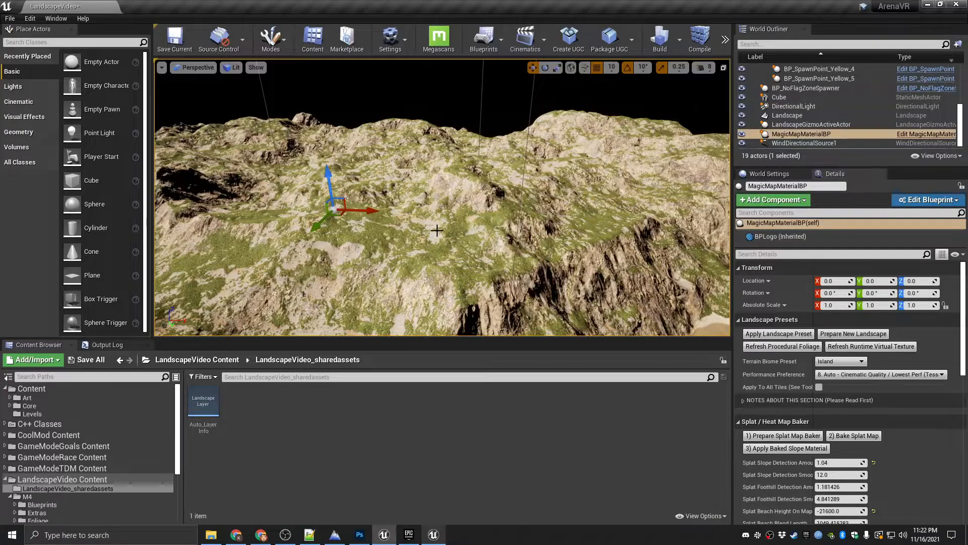
pyautogui.moveTo(417, 225); pyautogui.dragTo(422, 202, button='right')
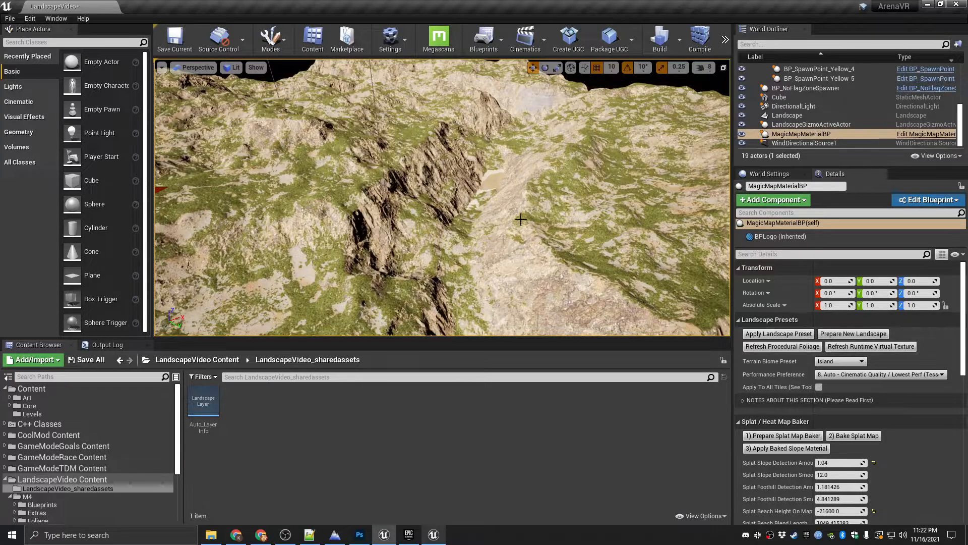
# - Expand MagicMapMaterialBP's Landscape Materials to Use and Biome Presets under Auto Caching to show the Island Materials entries
pyautogui.click(828, 135)
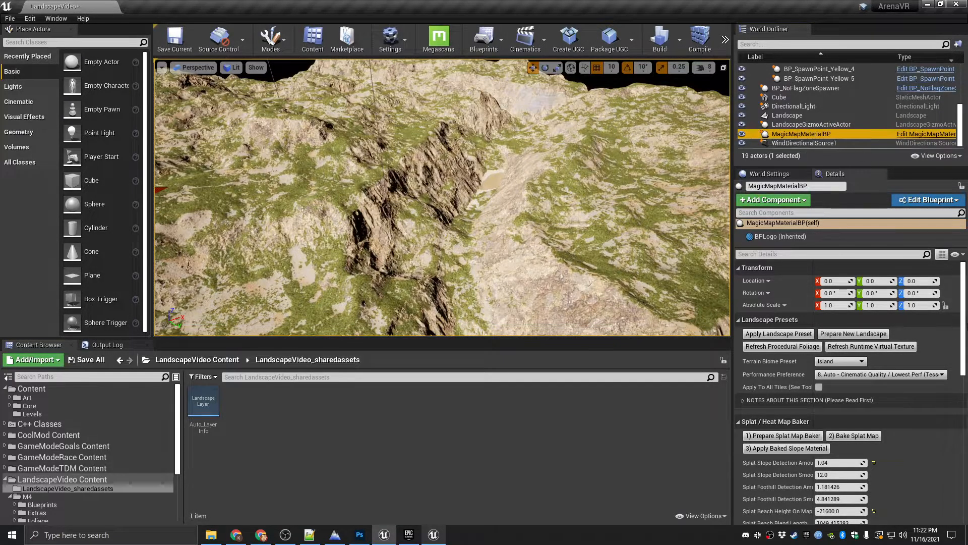
pyautogui.moveTo(963, 314); pyautogui.dragTo(963, 373)
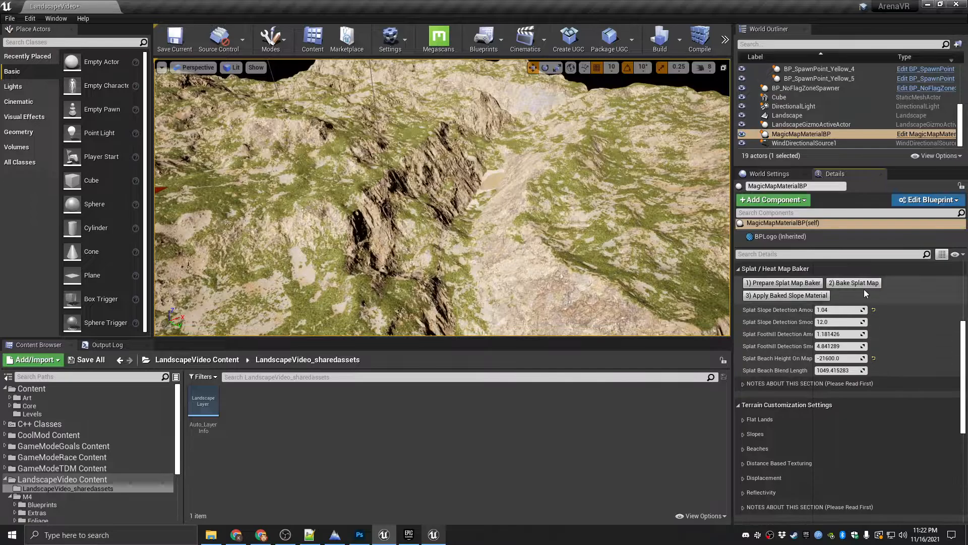
pyautogui.moveTo(964, 429); pyautogui.dragTo(967, 461)
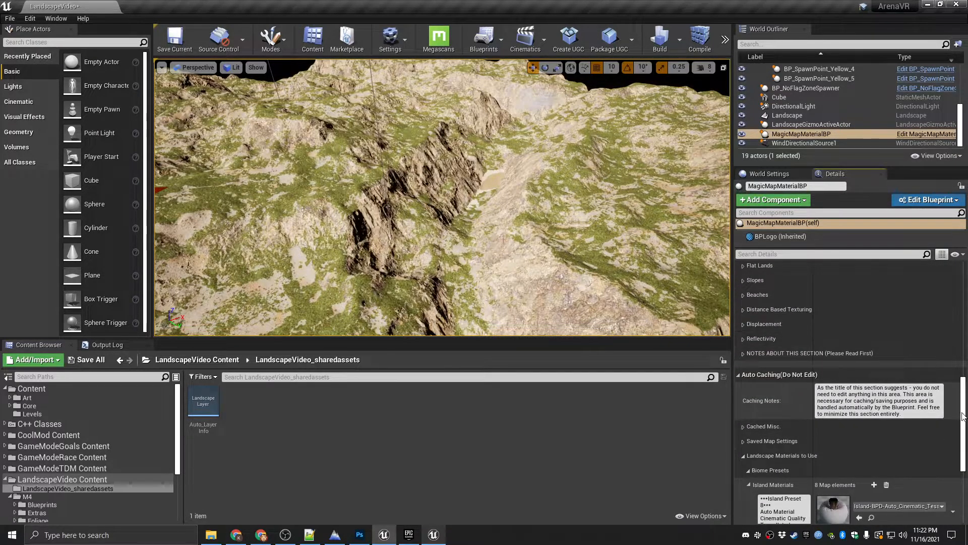
pyautogui.click(749, 484)
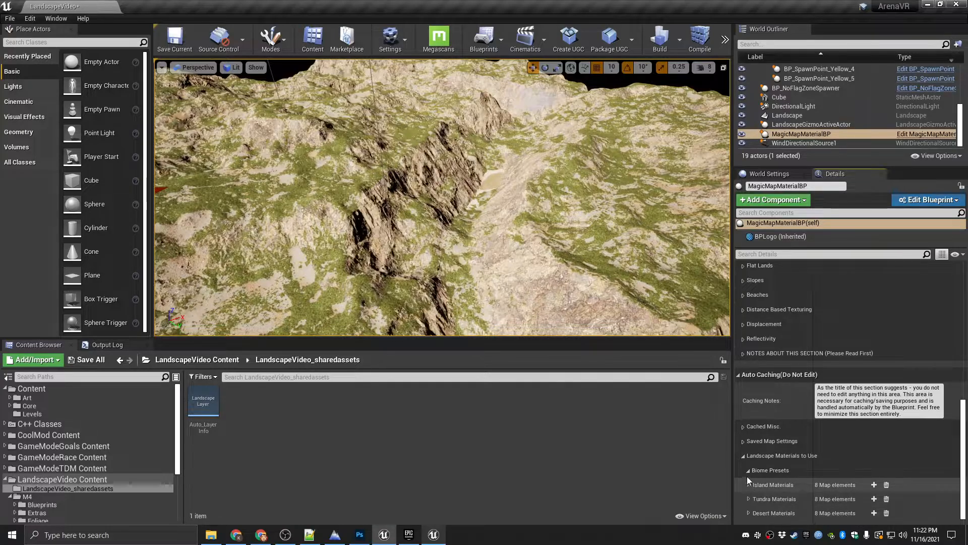
pyautogui.click(743, 457)
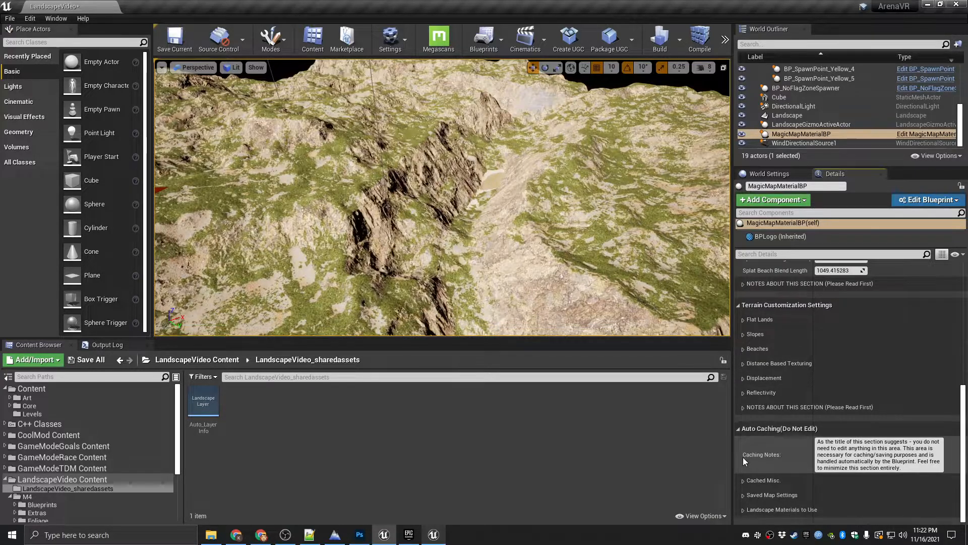
pyautogui.click(743, 510)
pyautogui.scroll(-1, 752, 483)
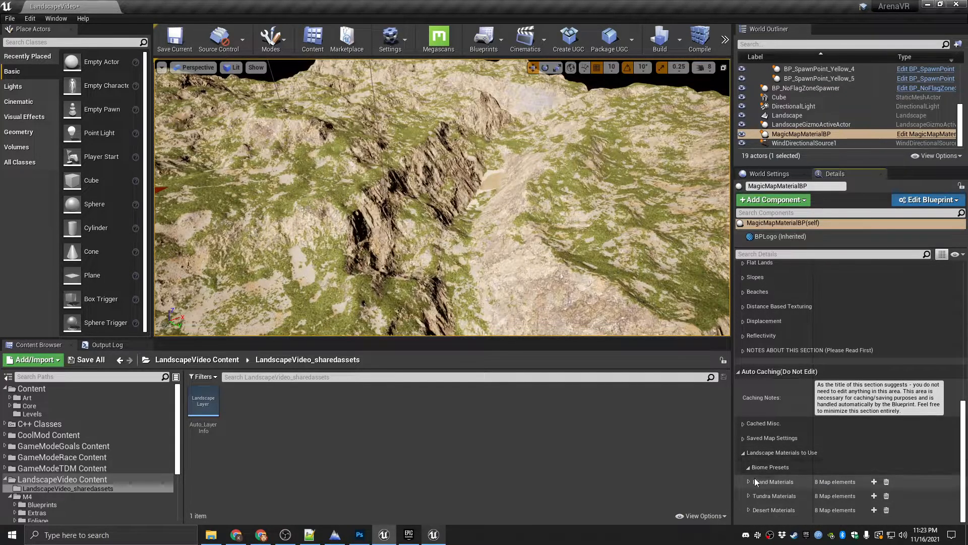
pyautogui.click(748, 468)
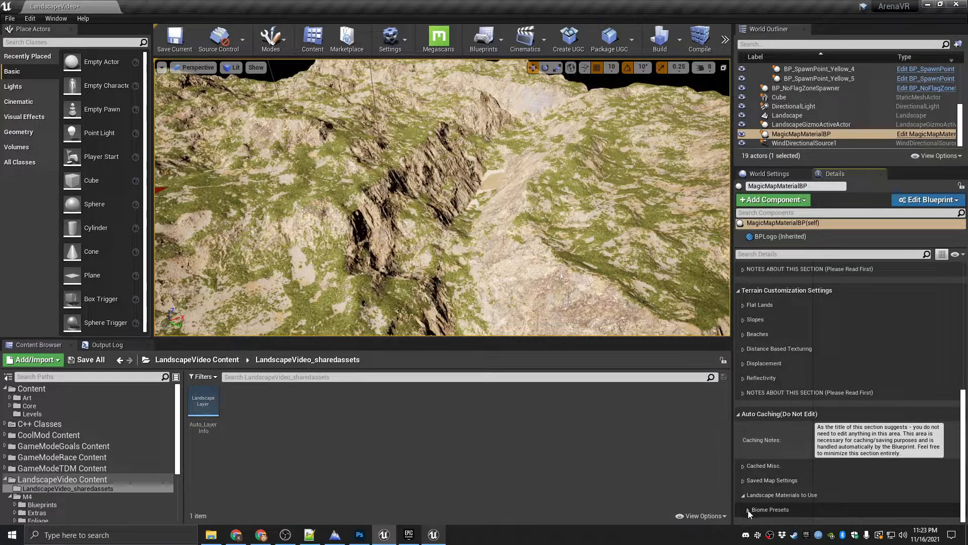
pyautogui.click(749, 510)
pyautogui.scroll(-1, 759, 476)
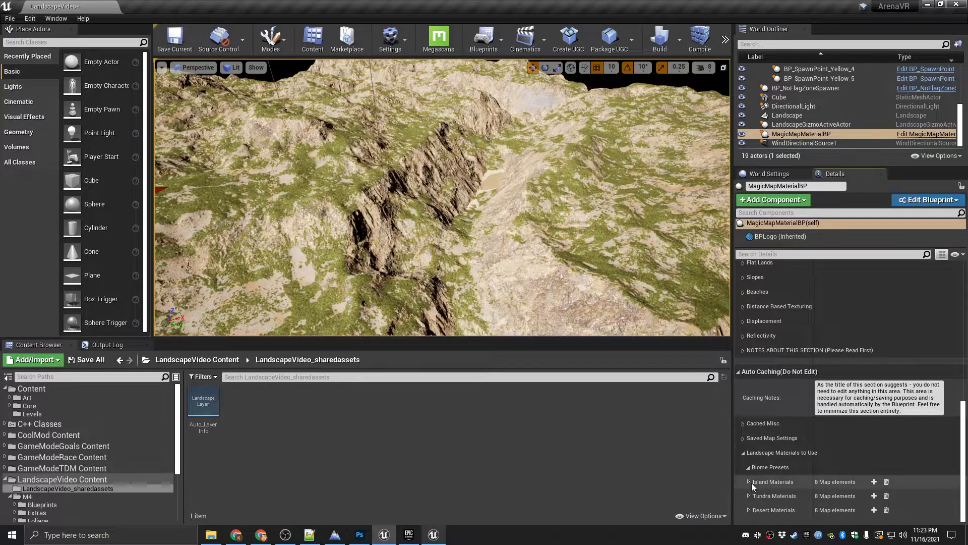
pyautogui.click(749, 482)
pyautogui.scroll(-2, 749, 479)
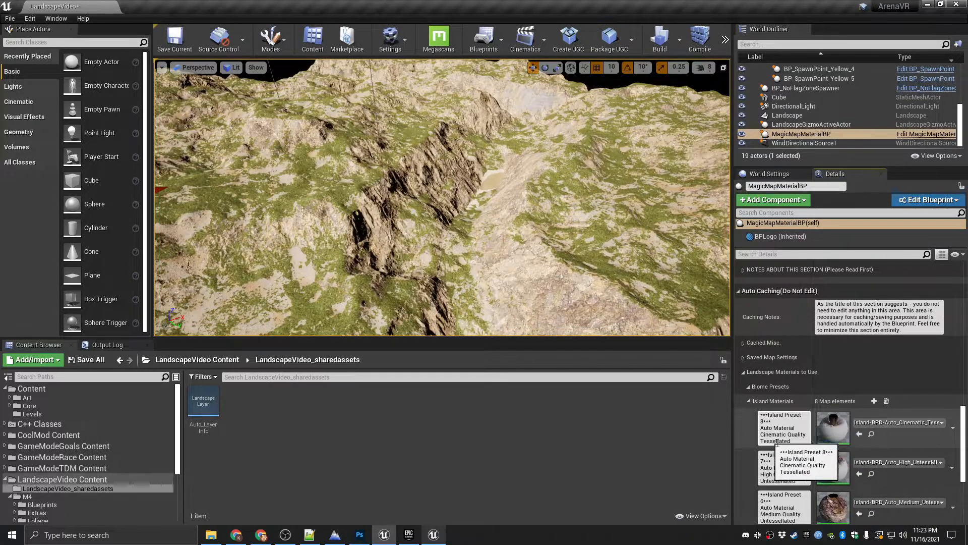
# - Locate and open the Island Preset 8 cinematic auto material and examine its Flatland Coloring & Texture Settings
pyautogui.click(871, 434)
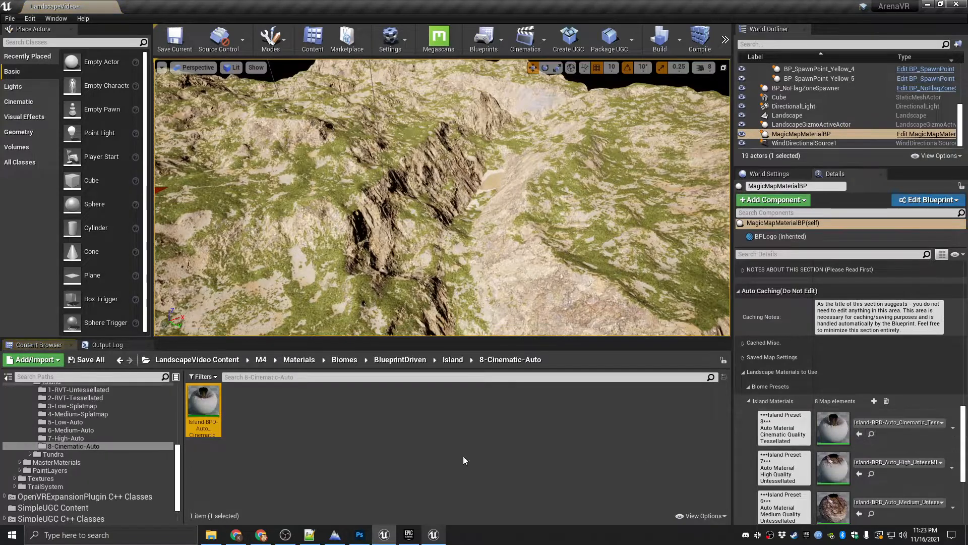
pyautogui.doubleClick(210, 403)
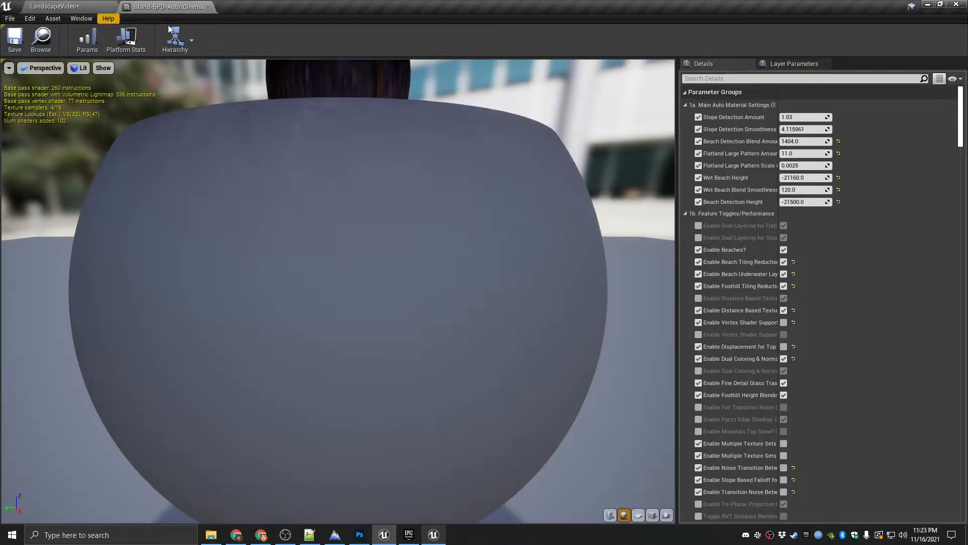
pyautogui.moveTo(962, 148); pyautogui.dragTo(966, 211)
pyautogui.moveTo(717, 360); pyautogui.dragTo(717, 230, button='right')
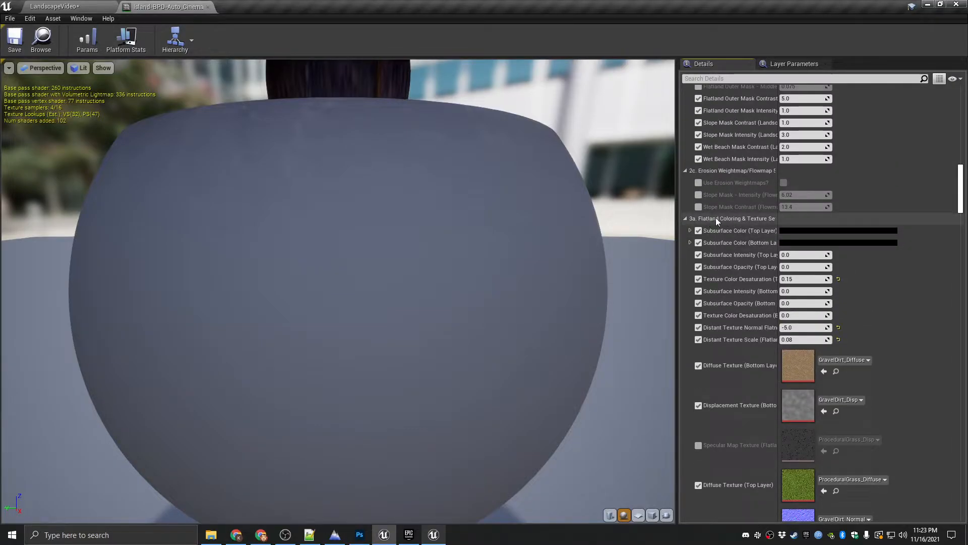
pyautogui.moveTo(964, 207); pyautogui.dragTo(964, 226)
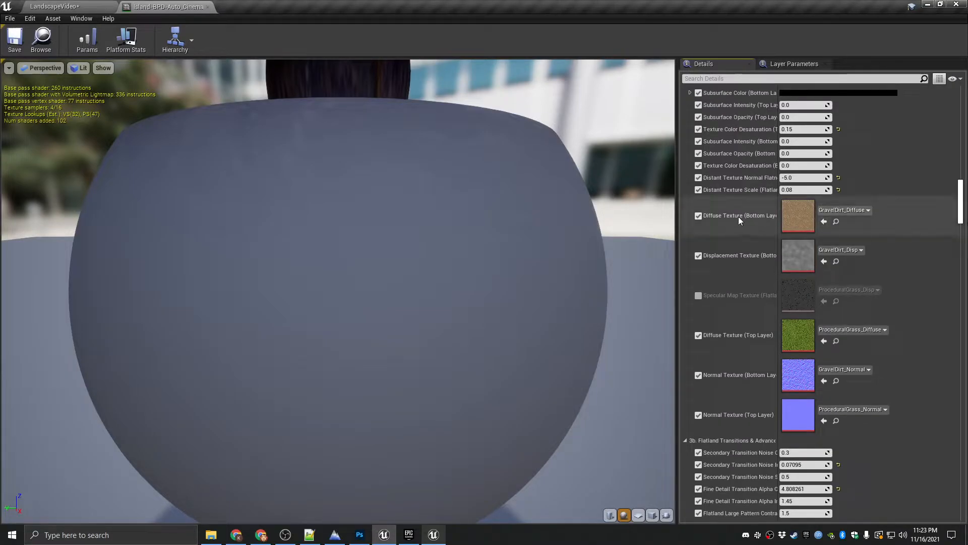
pyautogui.moveTo(764, 220)
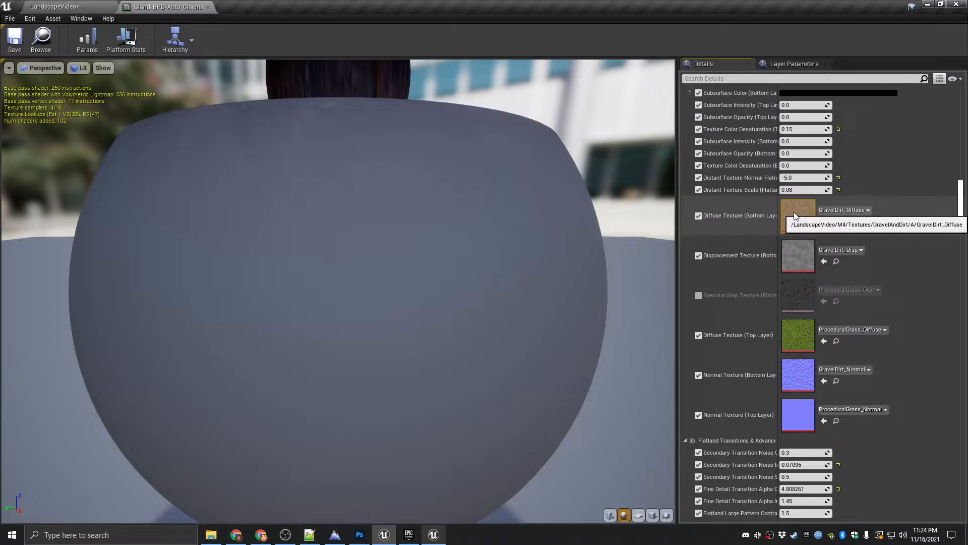
pyautogui.click(85, 7)
pyautogui.click(171, 7)
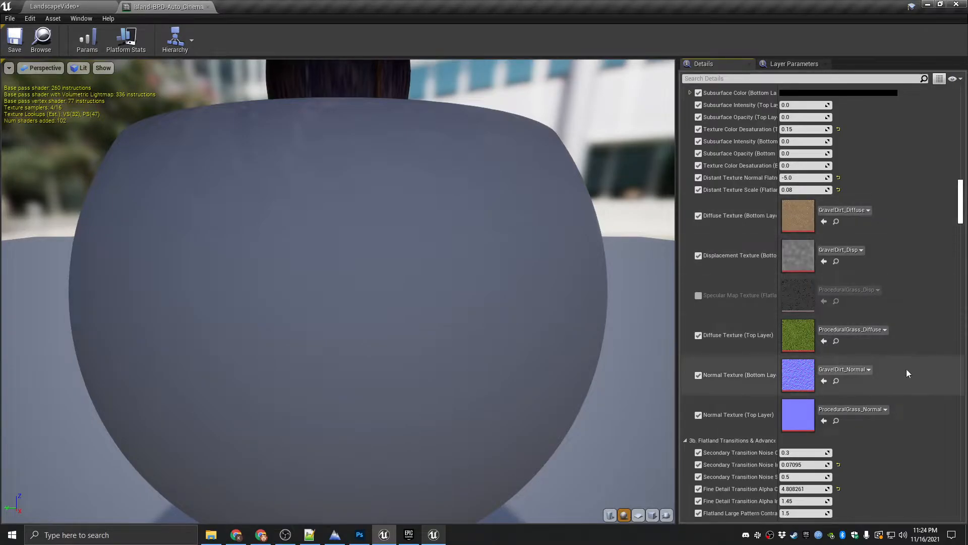
# - Examine the material's flatland transition, foothill, cliff and beach texture parameter groups
pyautogui.moveTo(961, 223); pyautogui.dragTo(963, 247)
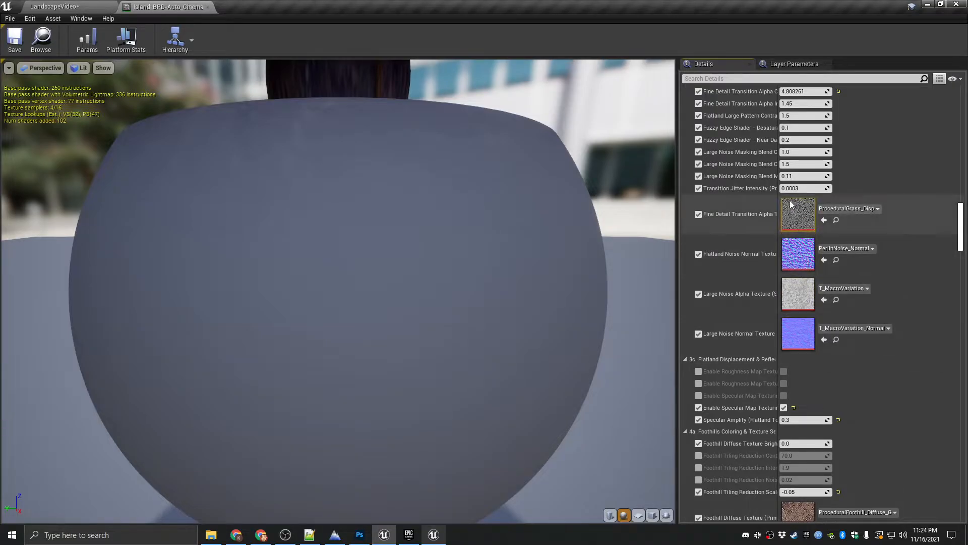
pyautogui.moveTo(963, 251); pyautogui.dragTo(965, 233)
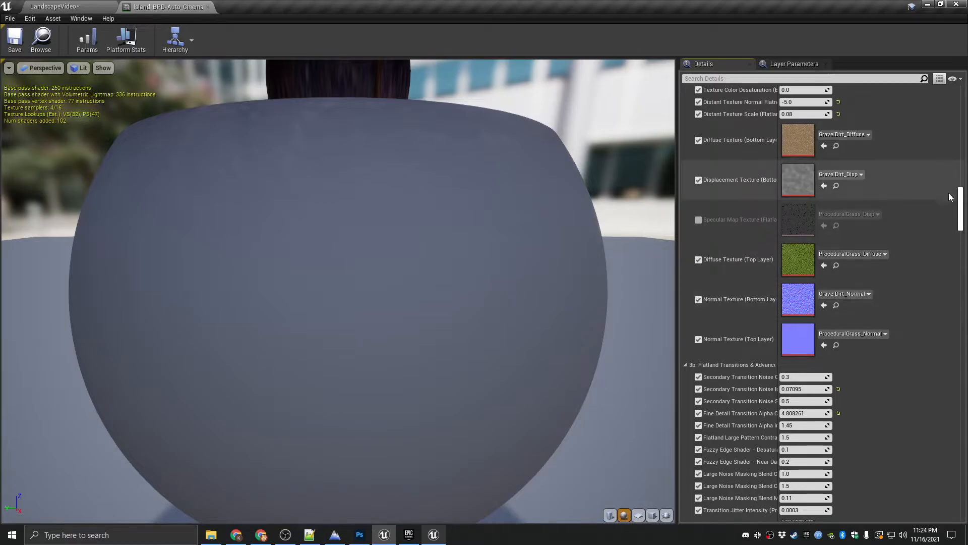
pyautogui.moveTo(960, 201); pyautogui.dragTo(964, 243)
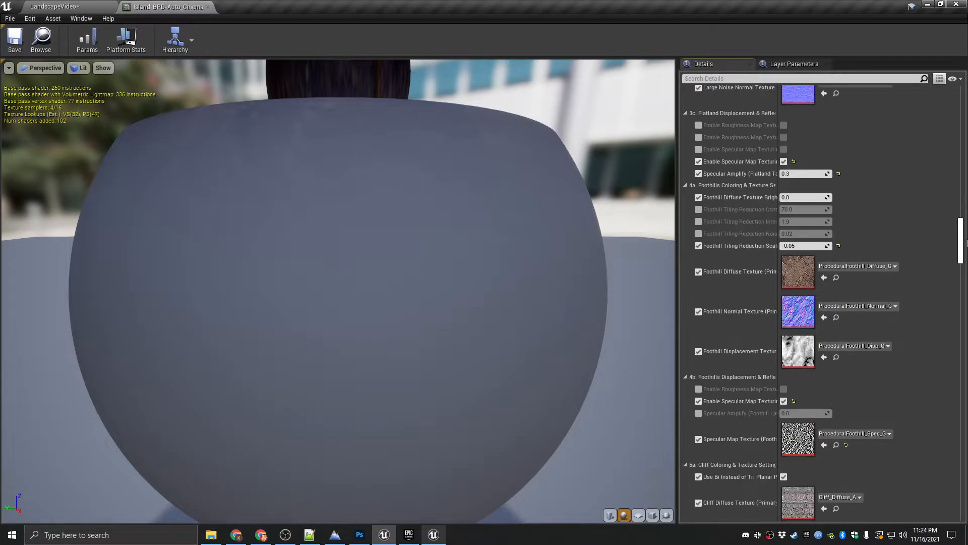
pyautogui.scroll(3, 748, 244)
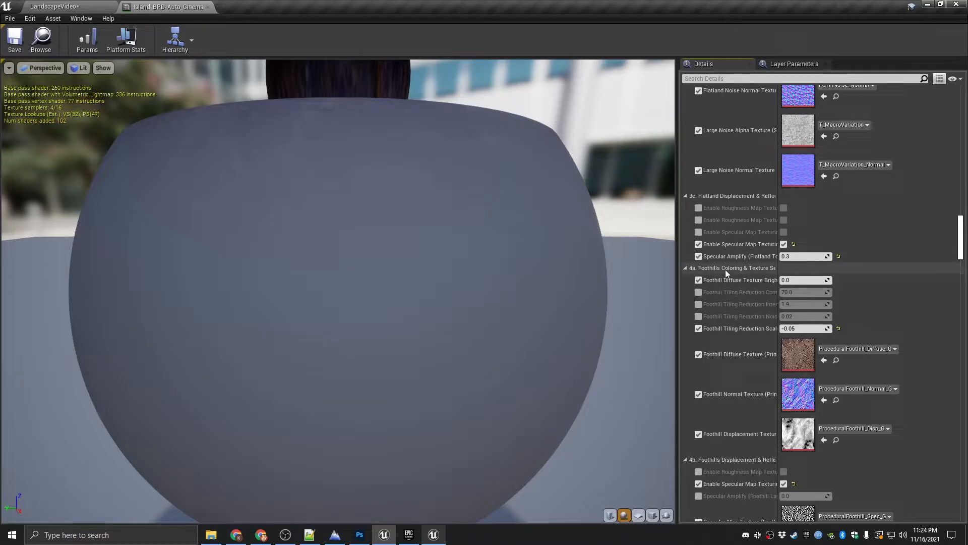
pyautogui.scroll(-1, 861, 341)
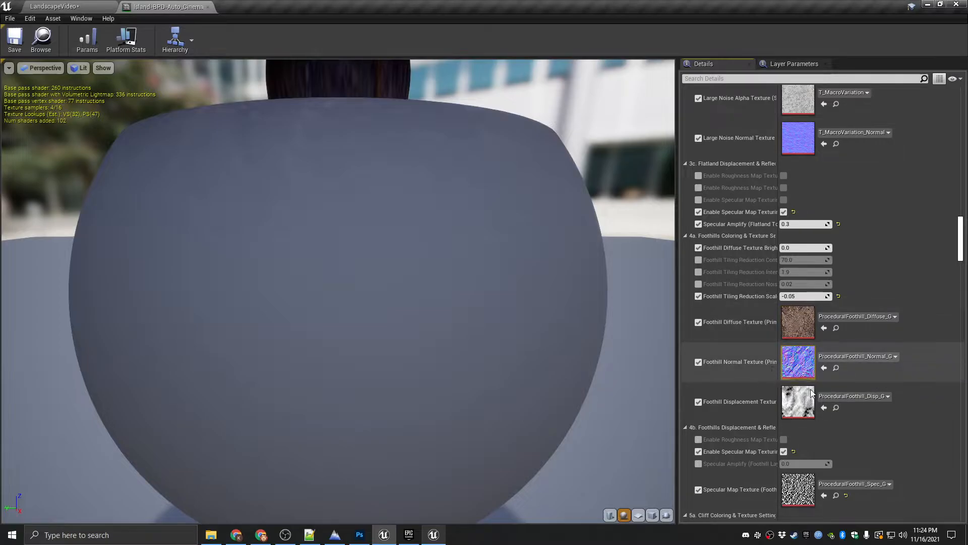
pyautogui.scroll(-5, 804, 404)
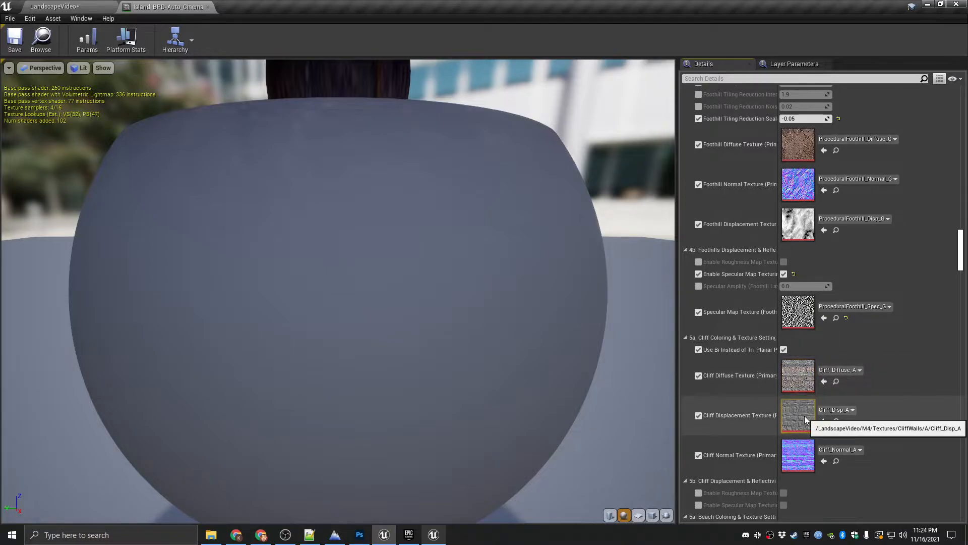
pyautogui.scroll(-5, 863, 425)
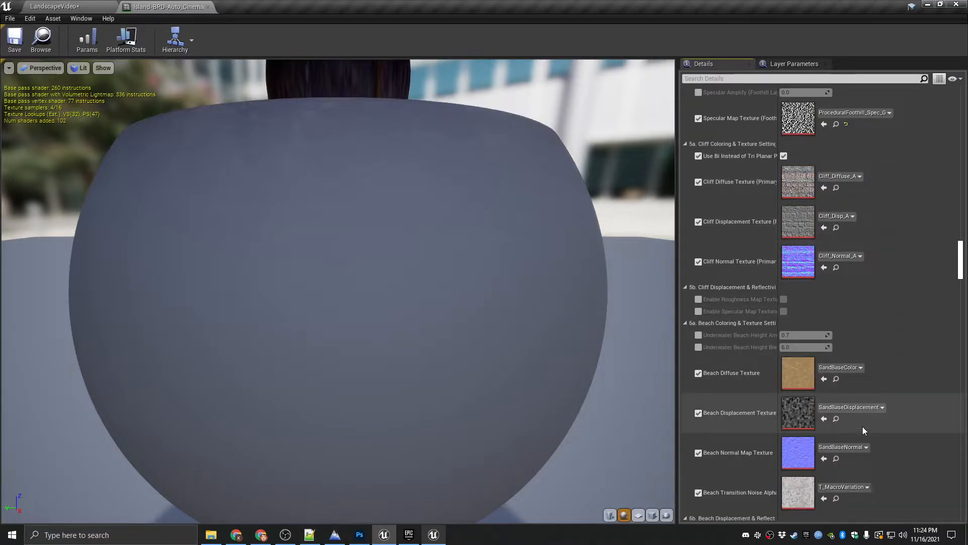
pyautogui.scroll(-2, 873, 431)
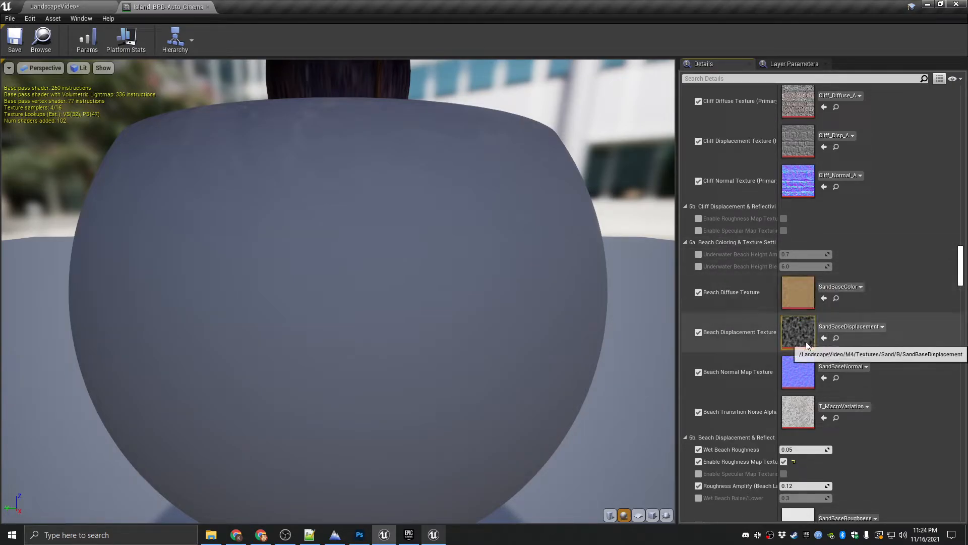
pyautogui.scroll(-2, 866, 380)
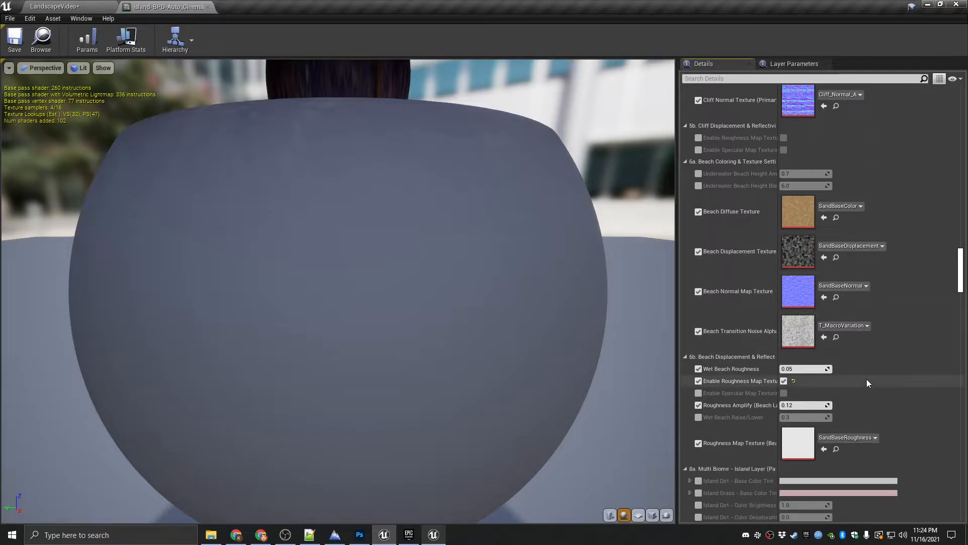
pyautogui.scroll(-2, 866, 380)
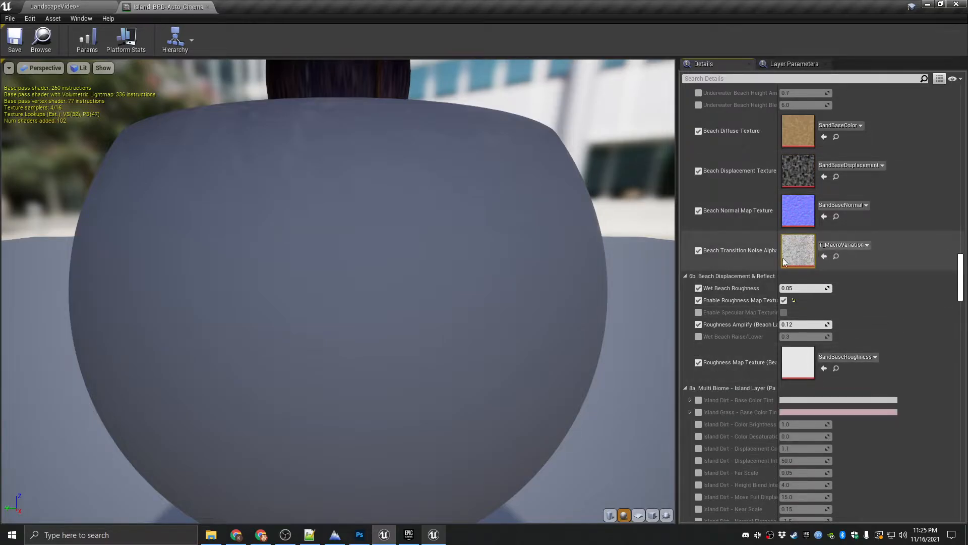
pyautogui.moveTo(964, 301); pyautogui.dragTo(962, 223)
# - Return to the LandscapeVideo level and look over the textured terrain from different angles
pyautogui.click(54, 7)
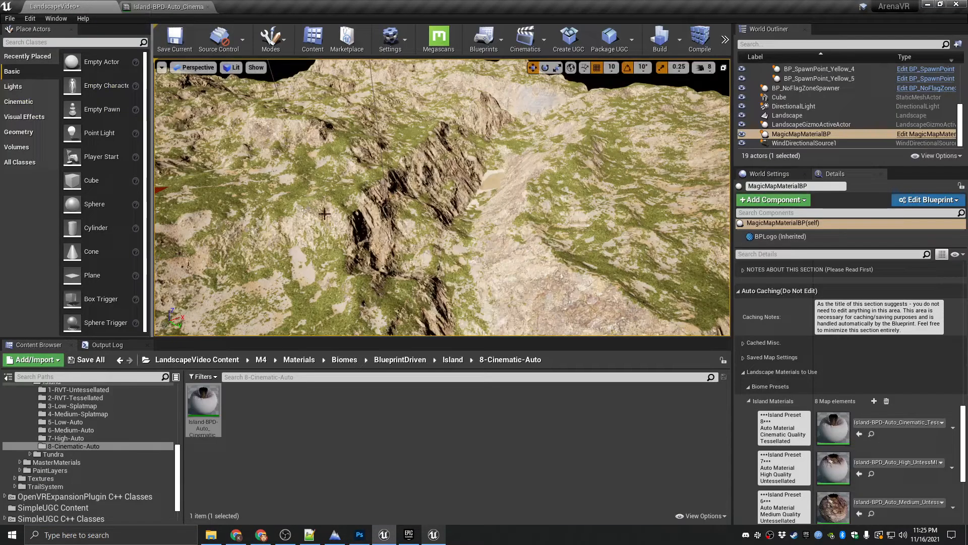
pyautogui.moveTo(442, 202); pyautogui.dragTo(533, 272, button='right')
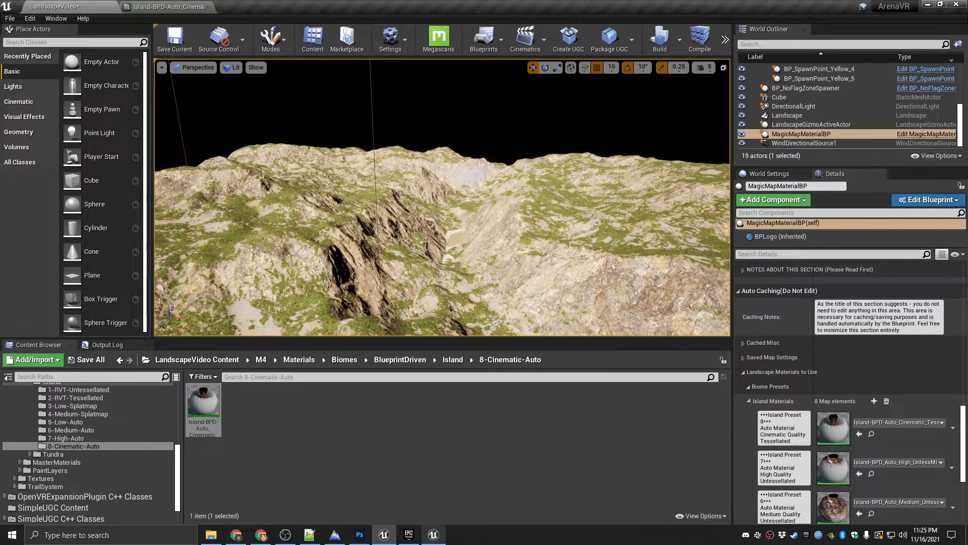
pyautogui.moveTo(416, 180); pyautogui.dragTo(522, 187, button='right')
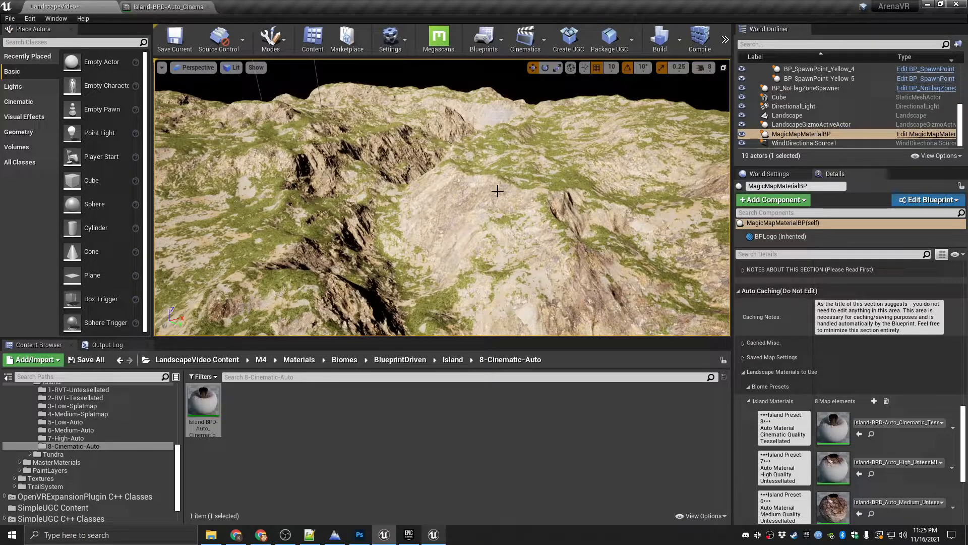
pyautogui.click(338, 416)
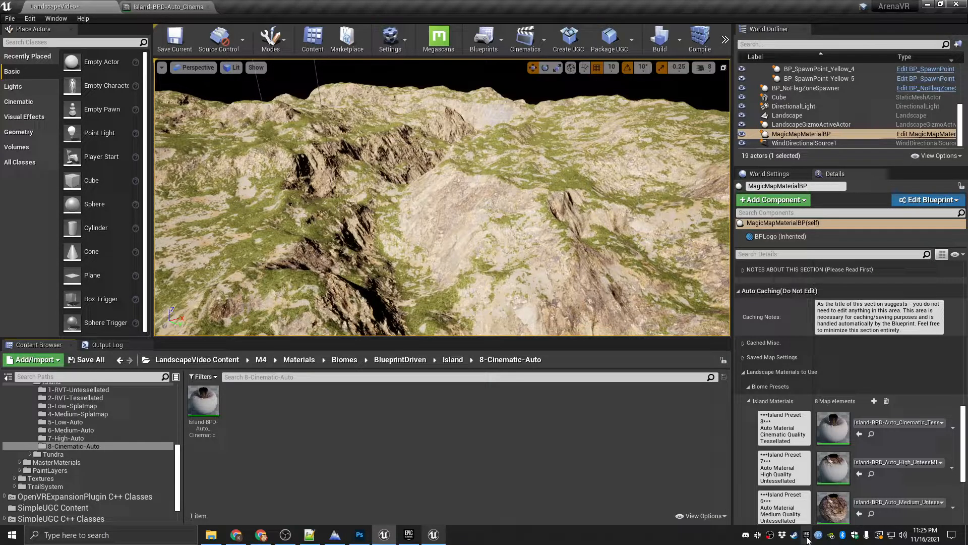
# - Switch to the Epic Games Launcher and add Ultra Dynamic Sky to the AxialDriftModKit ArenaVR project, using version 4.26
pyautogui.click(807, 537)
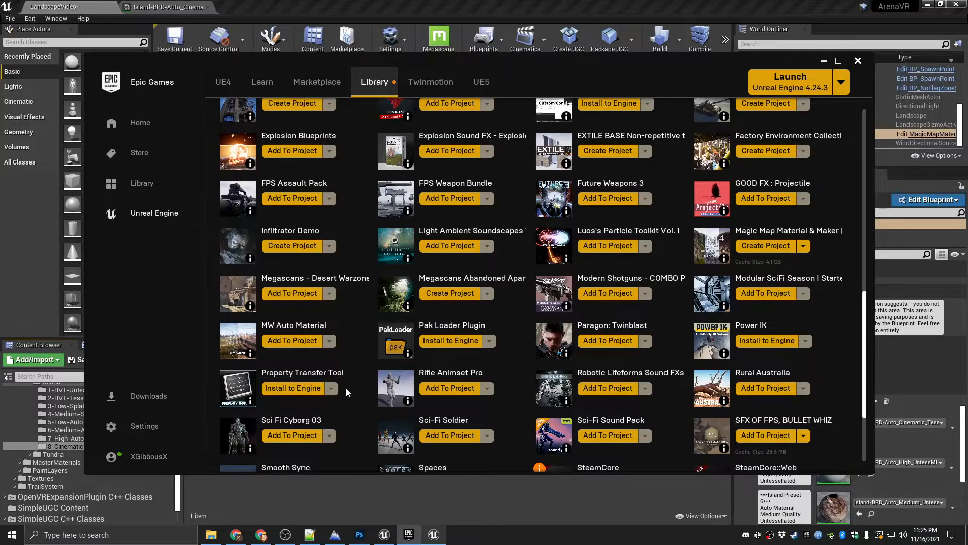
pyautogui.scroll(-3, 346, 359)
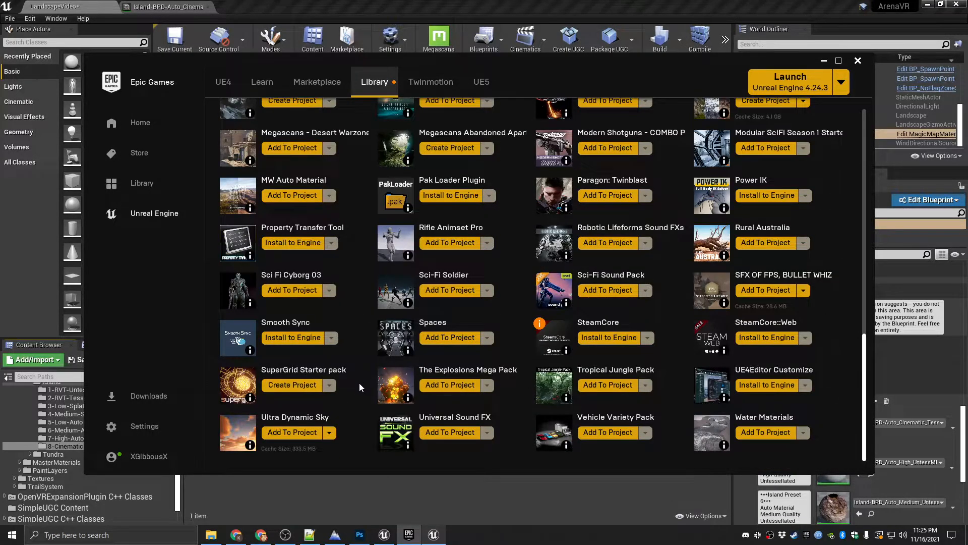
pyautogui.click(292, 433)
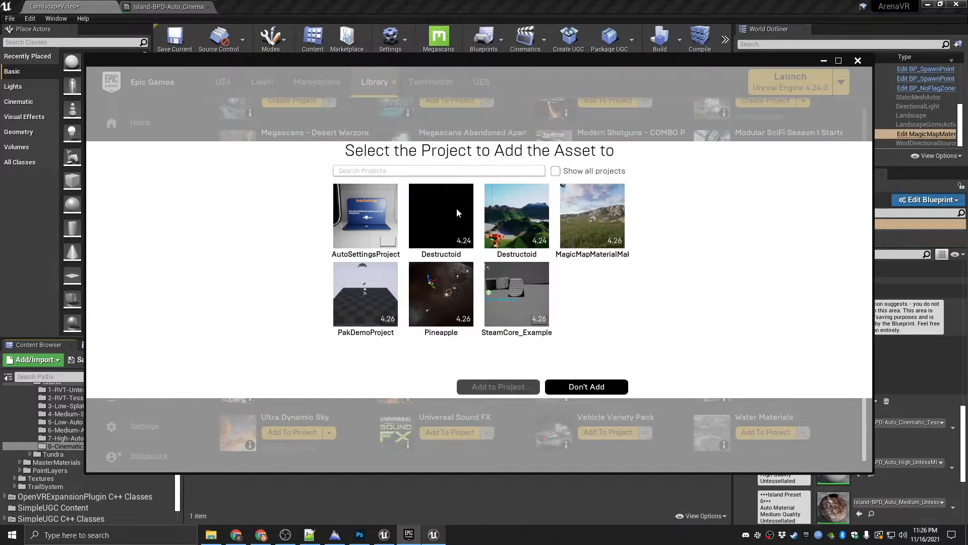
pyautogui.click(555, 171)
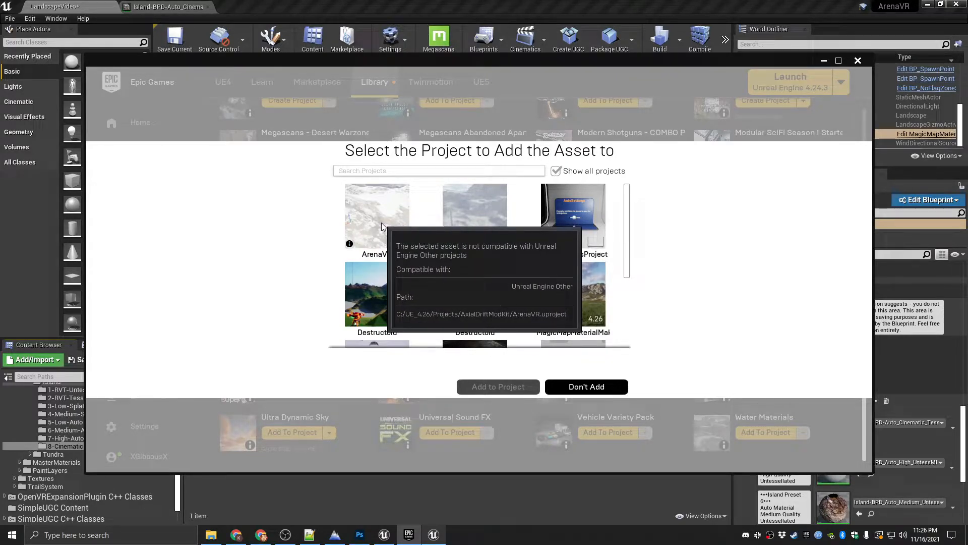
pyautogui.click(401, 249)
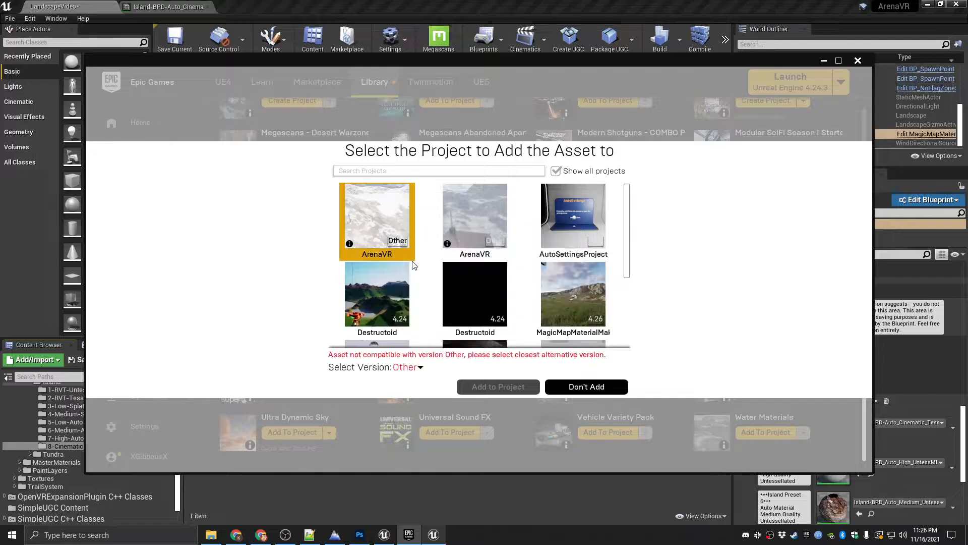
pyautogui.click(420, 368)
pyautogui.click(408, 337)
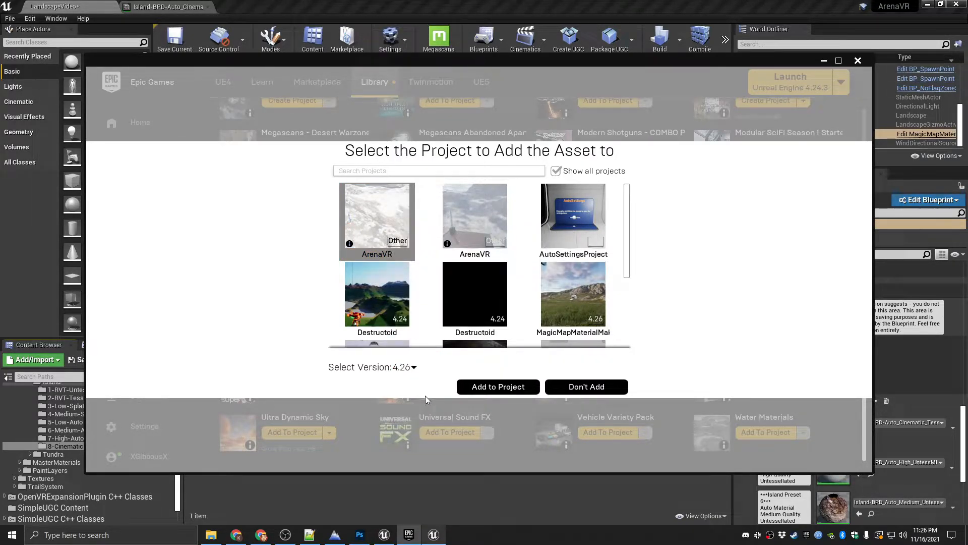
pyautogui.click(486, 387)
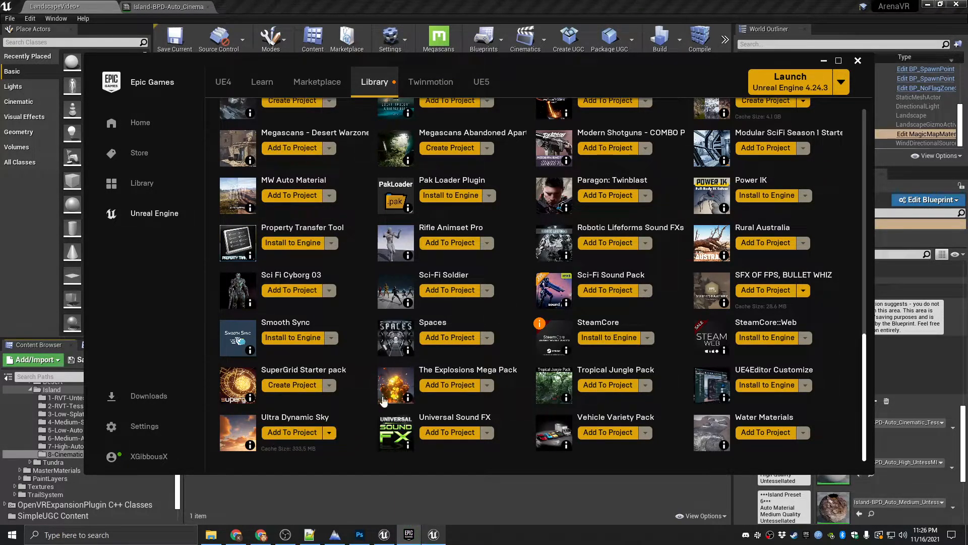
# - Return to the Unreal Editor, collapse the M4 and LandscapeVideo Content folder trees, and open Content's UltraDynamicSky folder
pyautogui.click(309, 5)
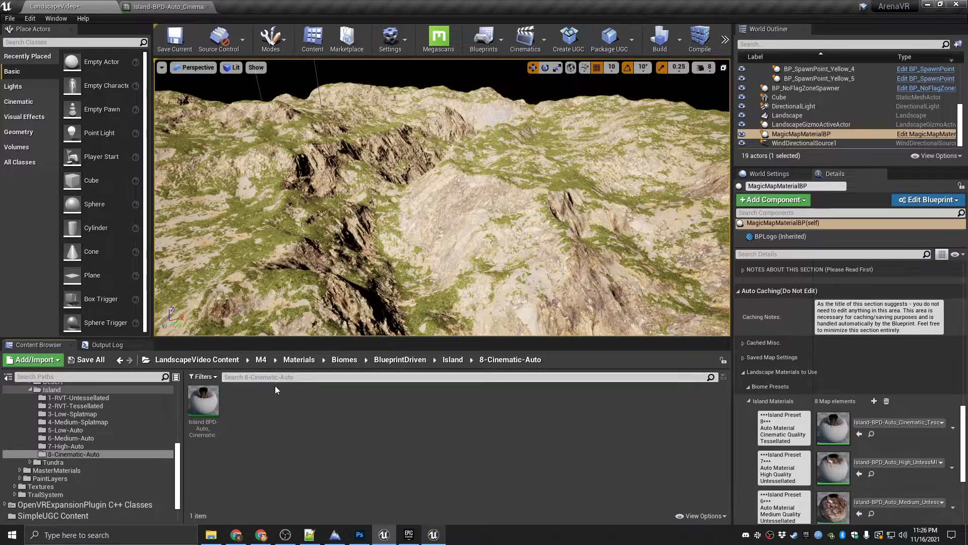
pyautogui.scroll(5, 28, 461)
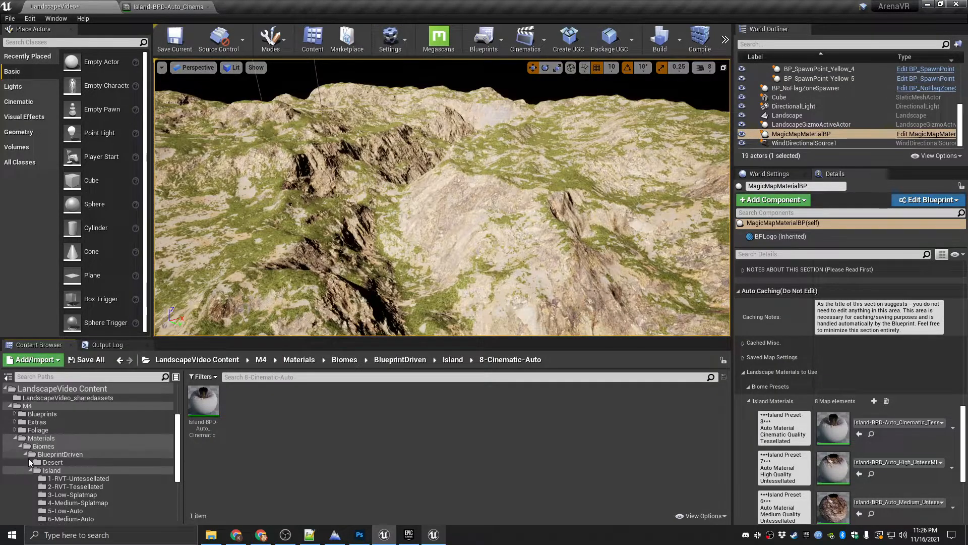
pyautogui.click(10, 407)
pyautogui.click(45, 435)
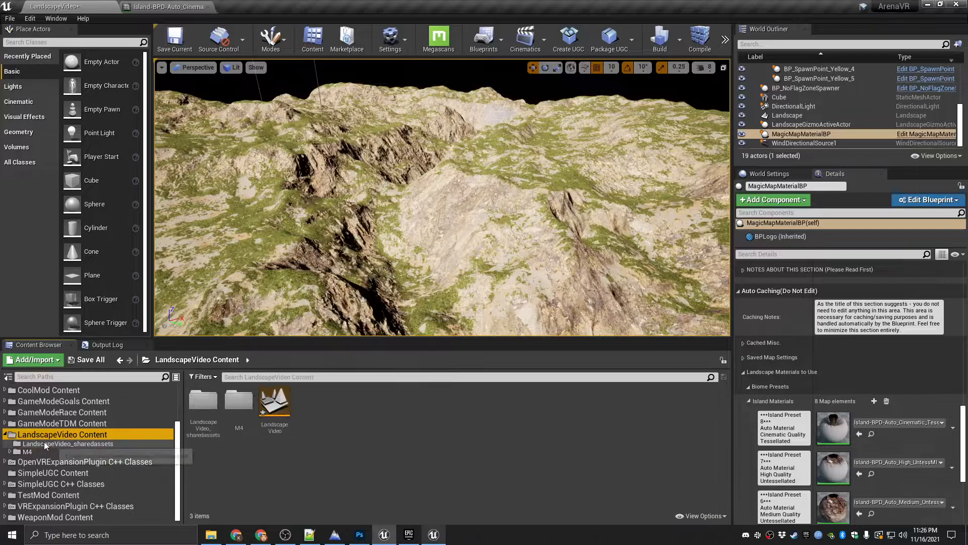
pyautogui.scroll(2, 45, 446)
pyautogui.click(5, 467)
pyautogui.scroll(2, 32, 467)
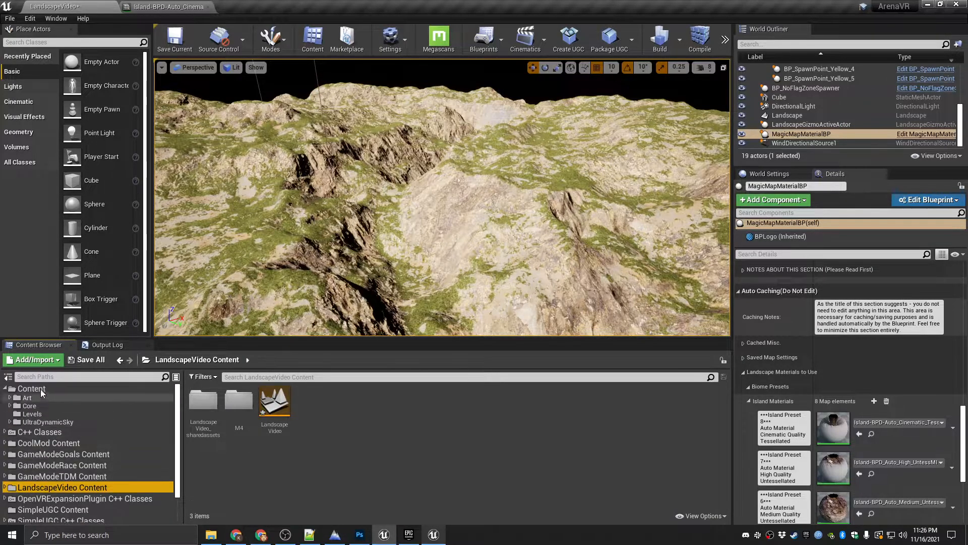
pyautogui.click(39, 389)
pyautogui.click(60, 423)
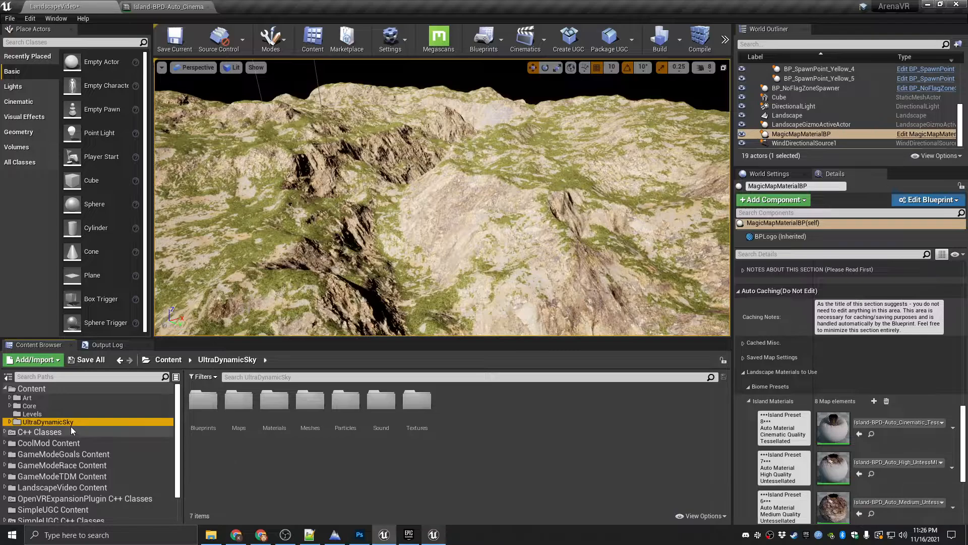
pyautogui.click(232, 456)
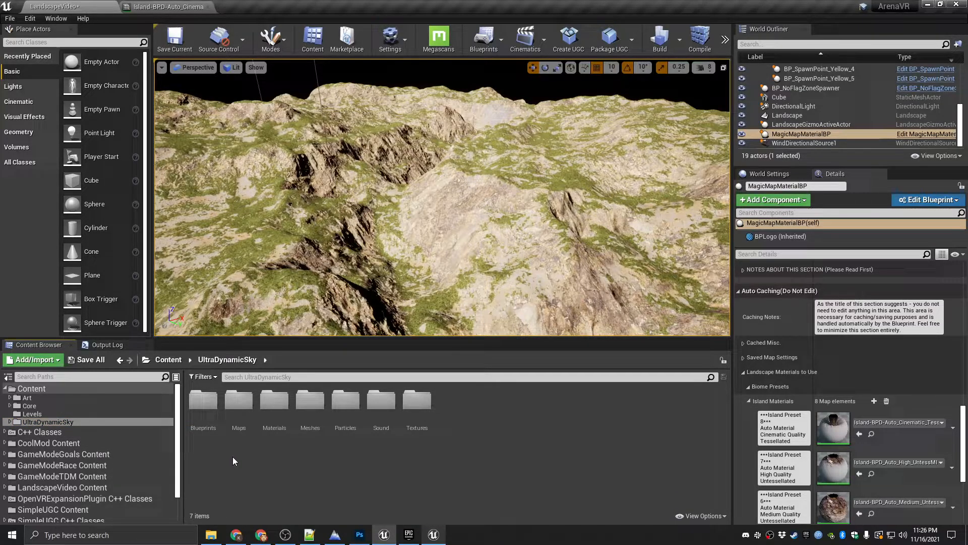
# - Delete the Maps folder and its demo assets from UltraDynamicSky
pyautogui.click(239, 413)
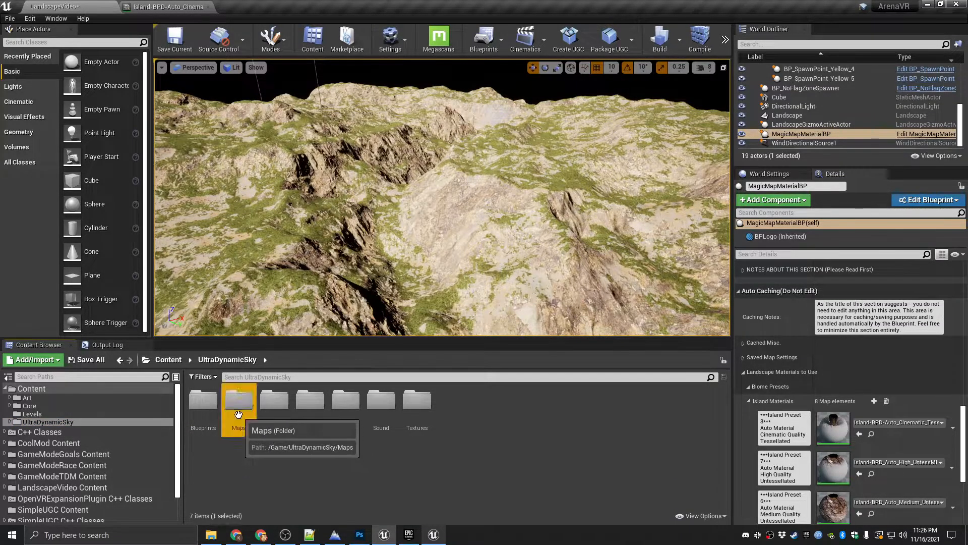
pyautogui.doubleClick(239, 415)
pyautogui.hotkey('alt', 'Left')
pyautogui.click(255, 454)
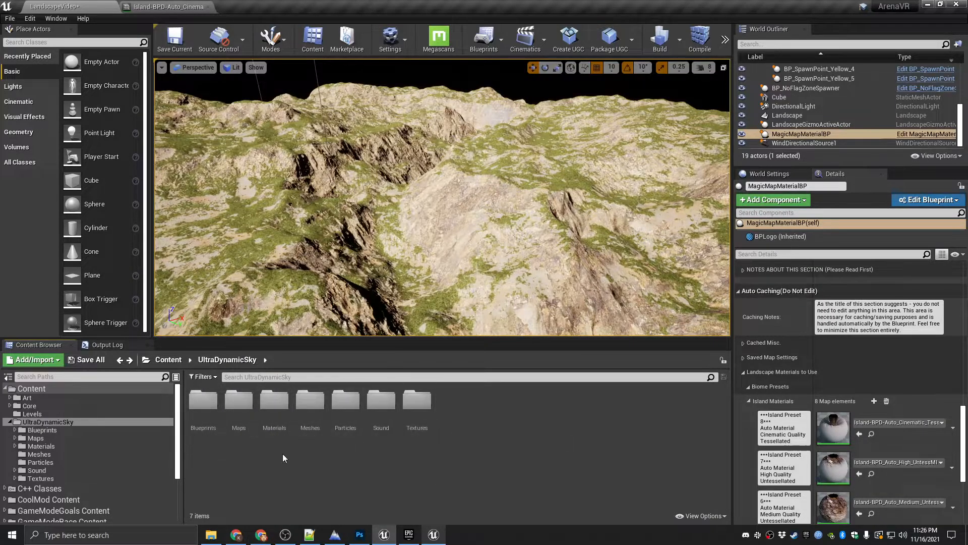
pyautogui.rightClick(241, 415)
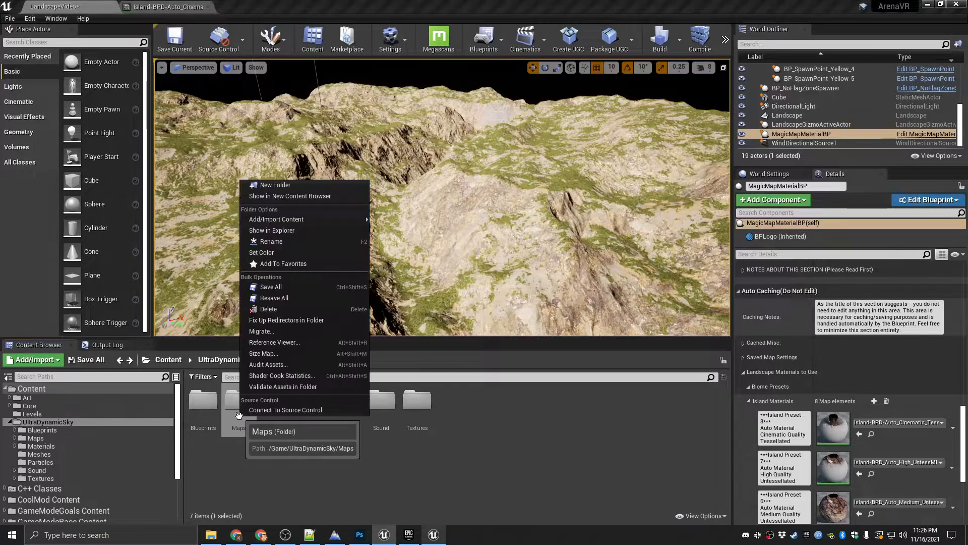
pyautogui.click(272, 341)
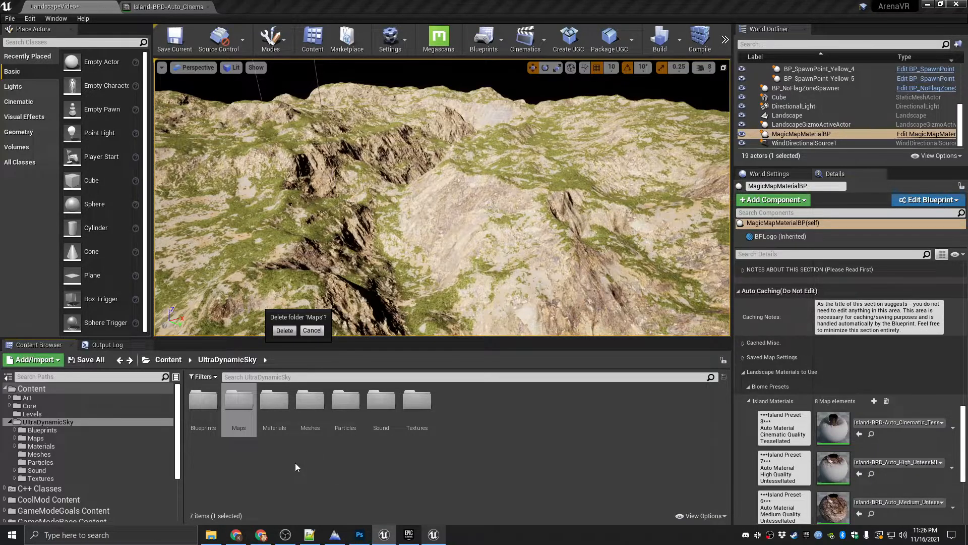
pyautogui.press('Return')
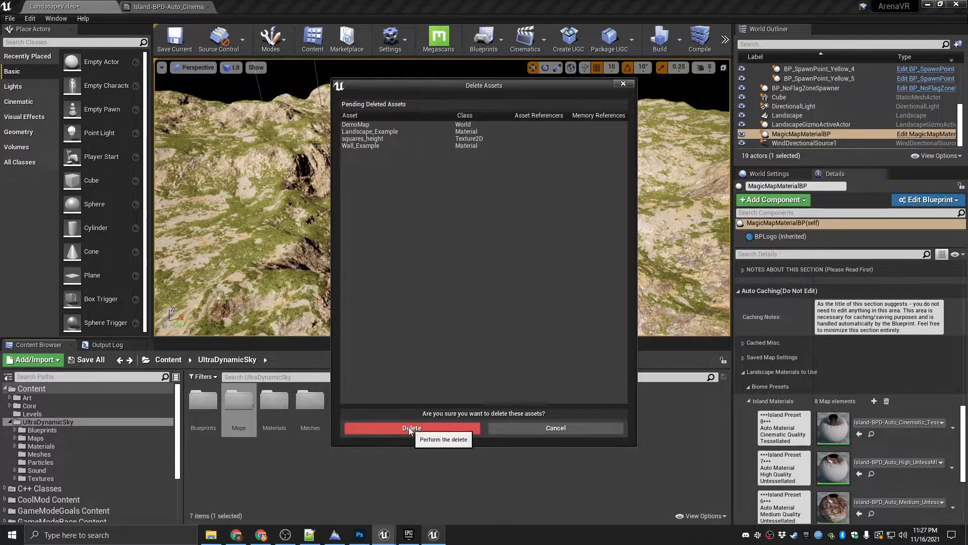
pyautogui.click(430, 428)
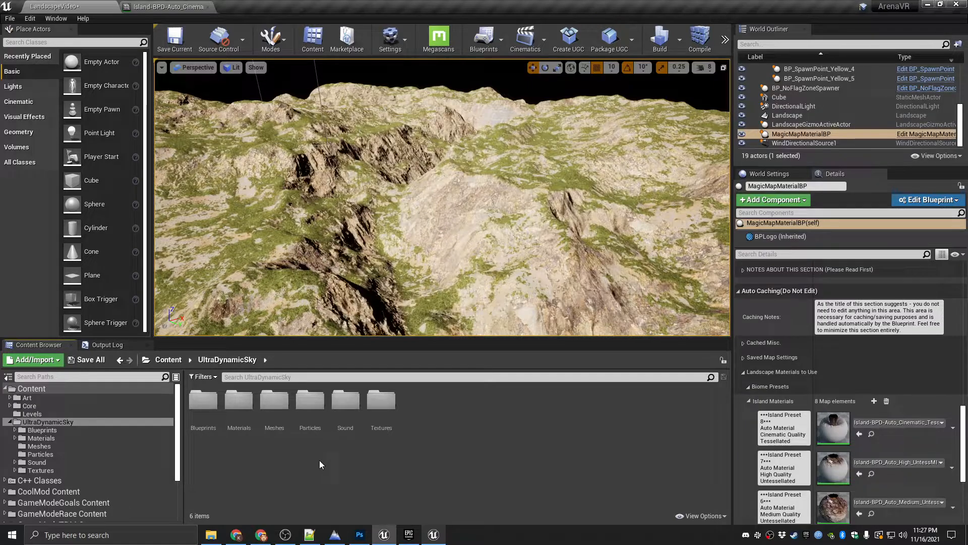
# - Move the UltraDynamicSky folder from Content into LandscapeVideo Content
pyautogui.click(10, 423)
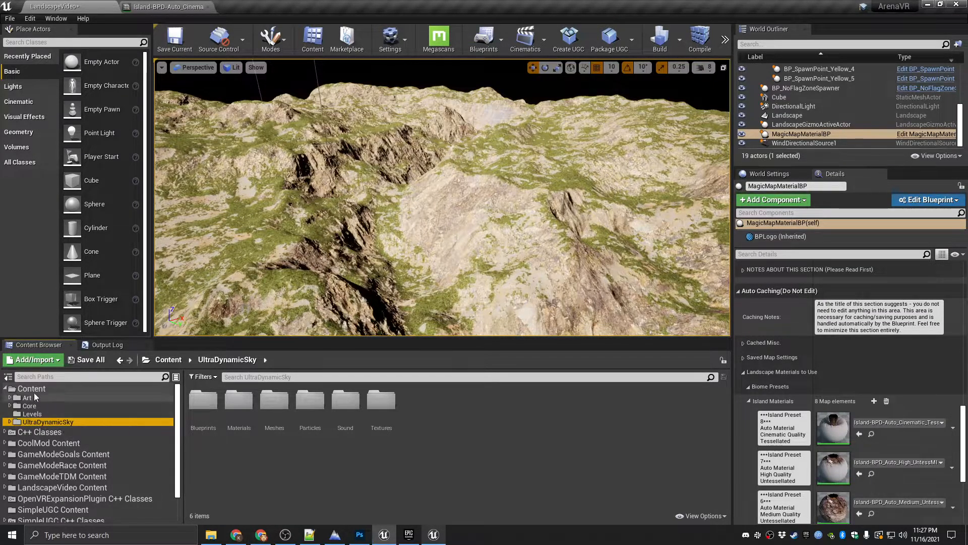
pyautogui.moveTo(44, 421); pyautogui.dragTo(60, 488)
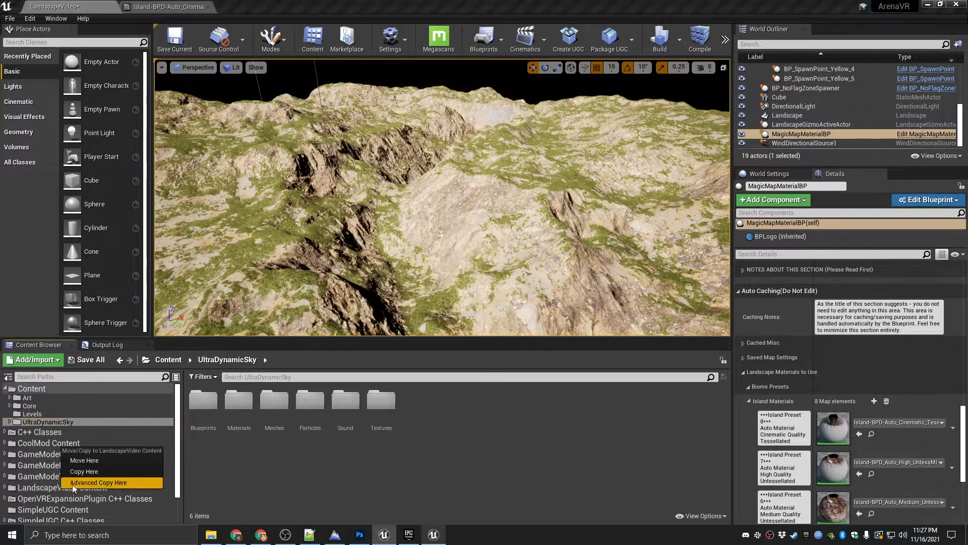
pyautogui.click(93, 460)
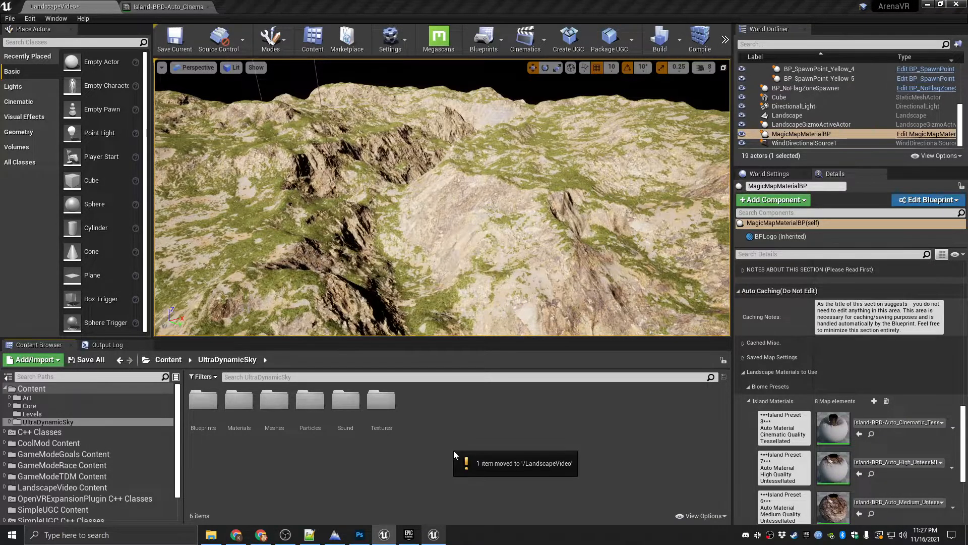
pyautogui.moveTo(450, 289); pyautogui.dragTo(435, 323, button='right')
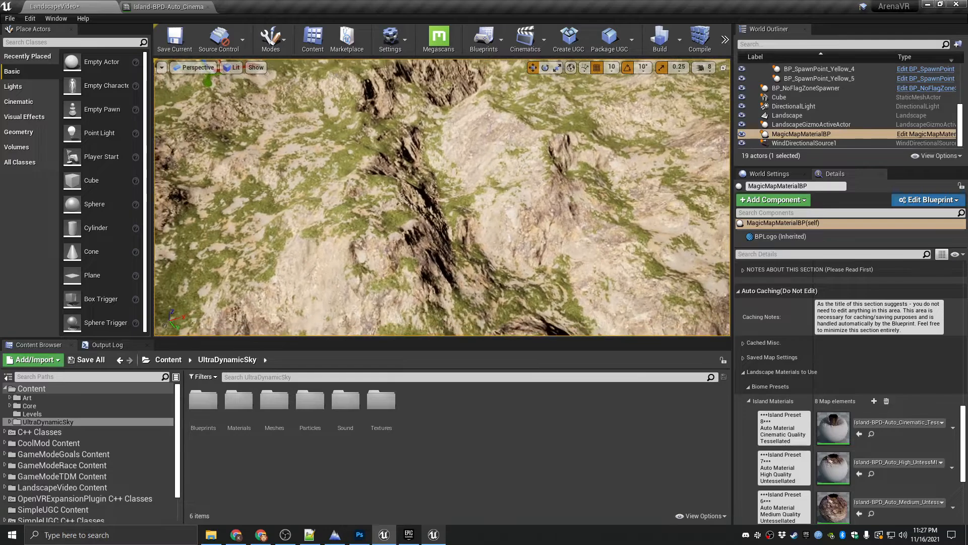
# - Check the UltraDynamicSky folder under Content and the LandscapeVideo Content folder, and save the pending changes
pyautogui.click(48, 422)
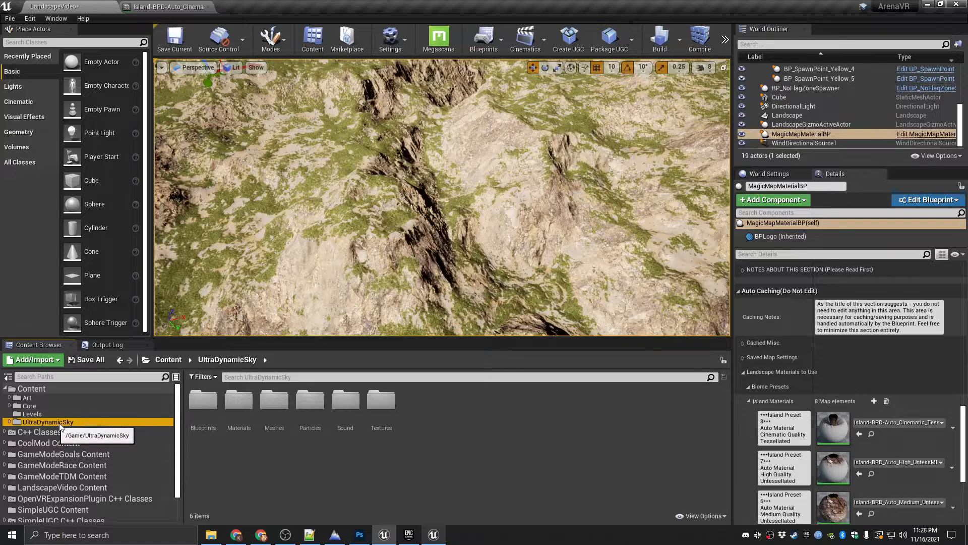
pyautogui.click(428, 431)
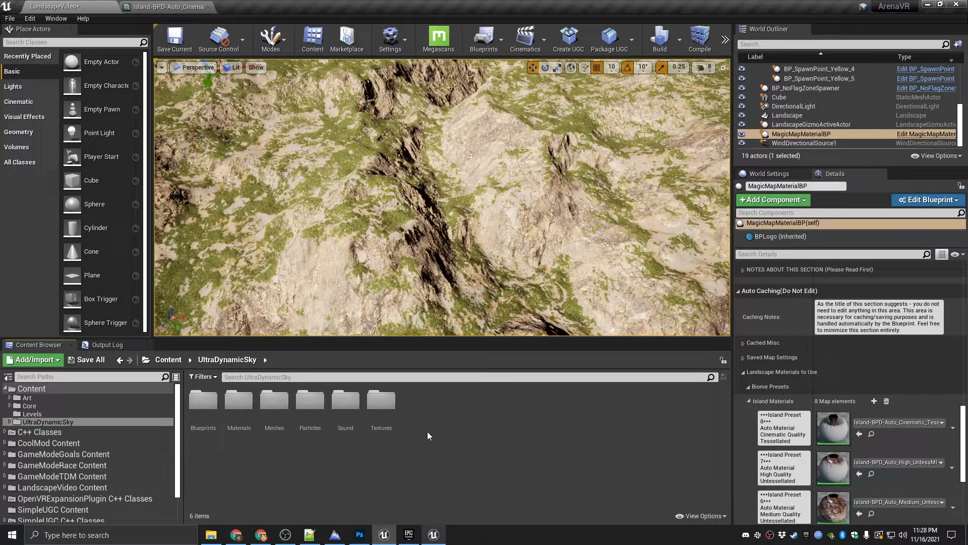
pyautogui.click(52, 488)
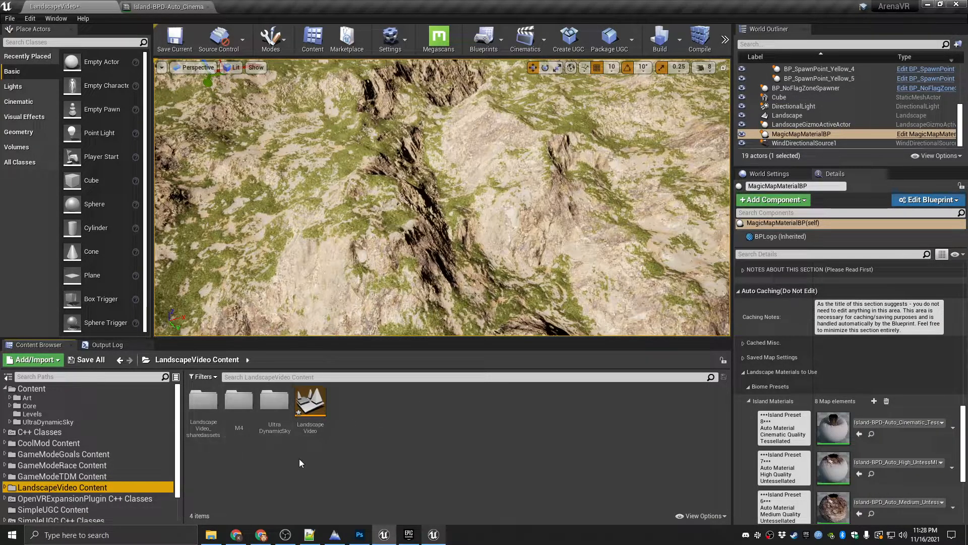
pyautogui.click(10, 19)
pyautogui.click(30, 115)
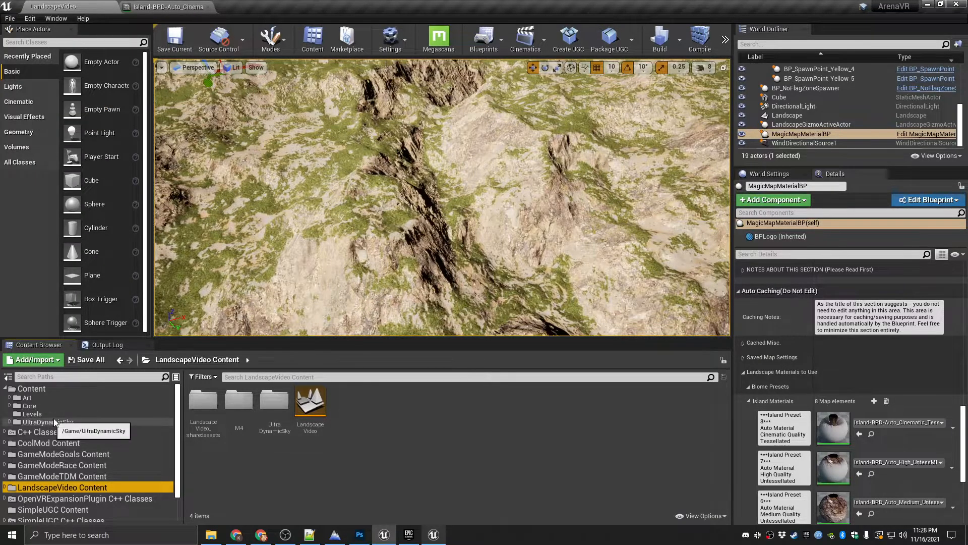
# - Close the ArenaVR and MagicMapMaterialMaker editors and put the launcher window away
pyautogui.click(73, 421)
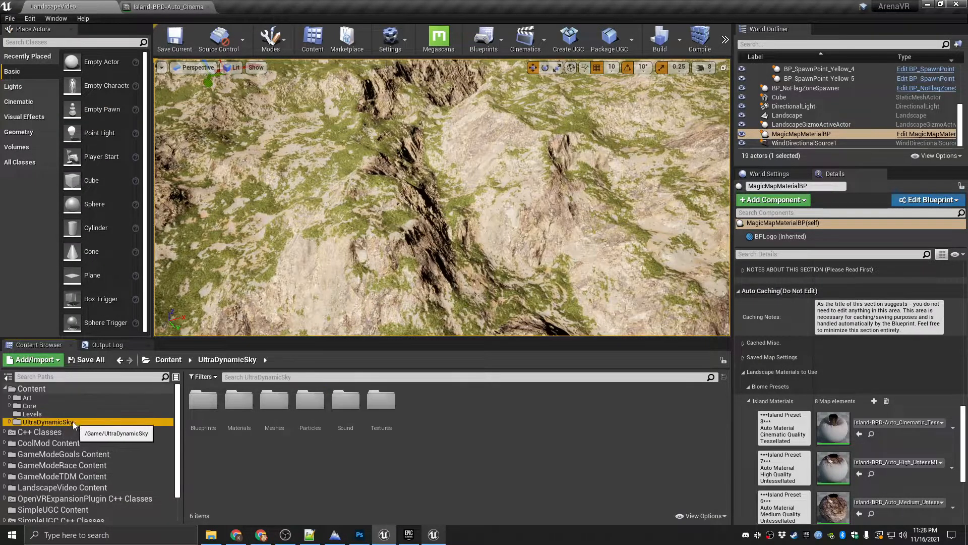
pyautogui.click(957, 4)
pyautogui.click(822, 61)
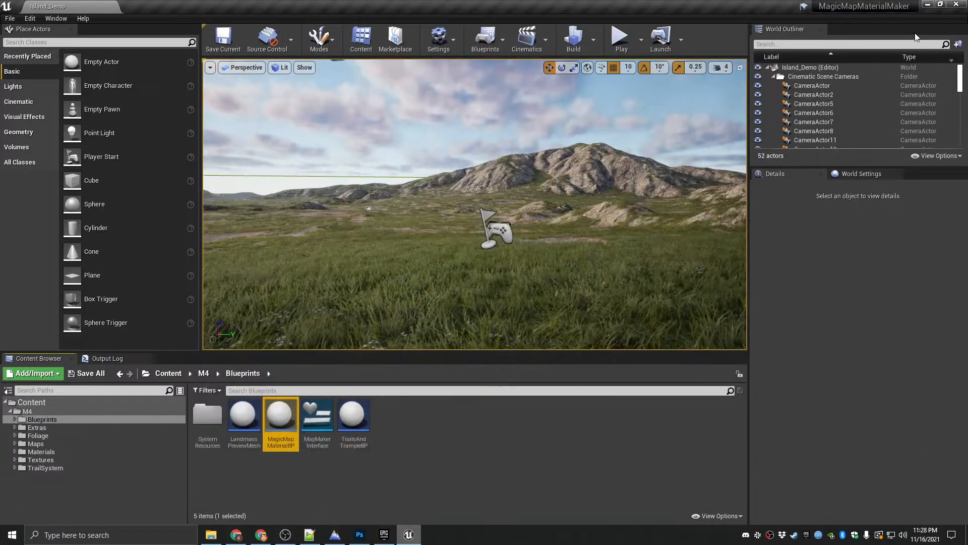
pyautogui.click(961, 5)
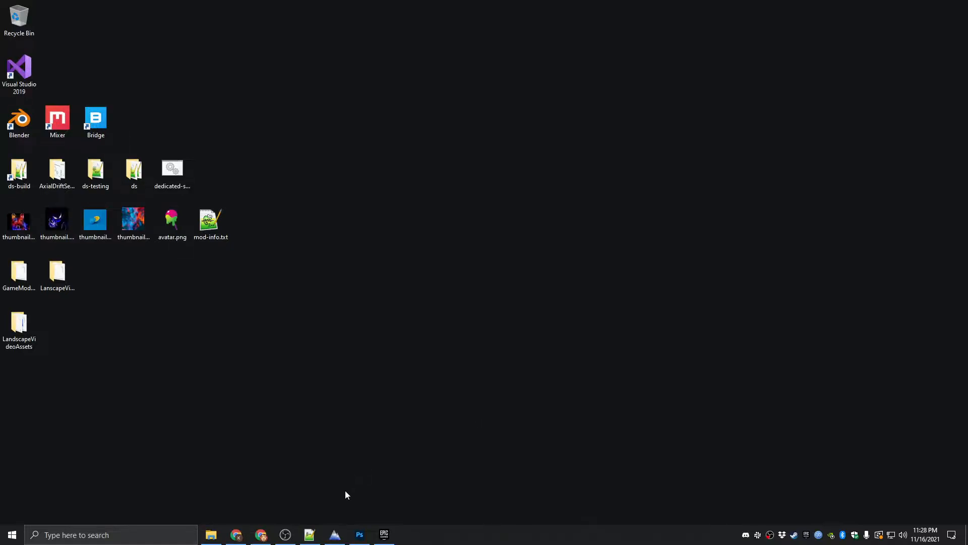
# - In File Explorer, permanently delete the UltraDynamicSky folder from C:\UE_4.26\Projects\AxialDriftModKit\Content and return to the AxialDriftModKit folder
pyautogui.click(211, 534)
pyautogui.click(220, 373)
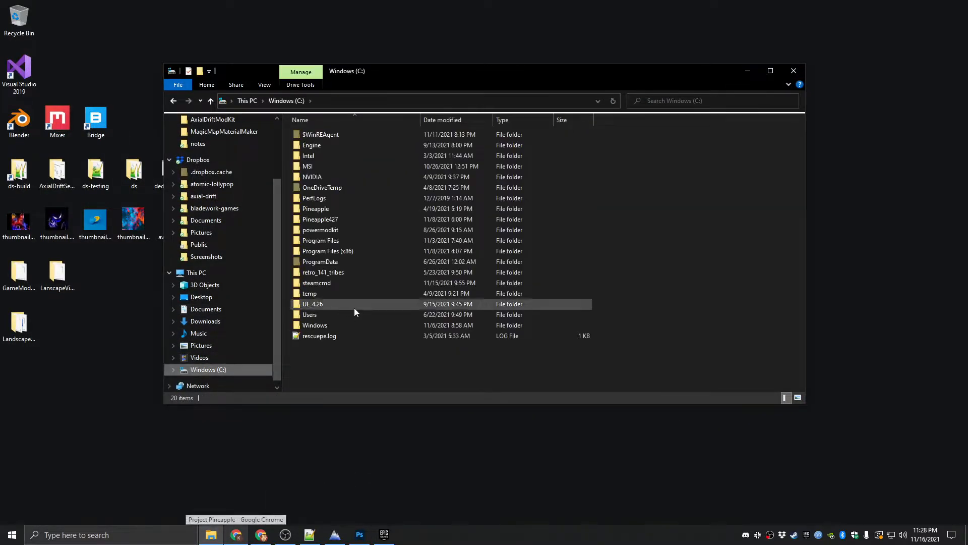
pyautogui.doubleClick(328, 293)
pyautogui.doubleClick(323, 166)
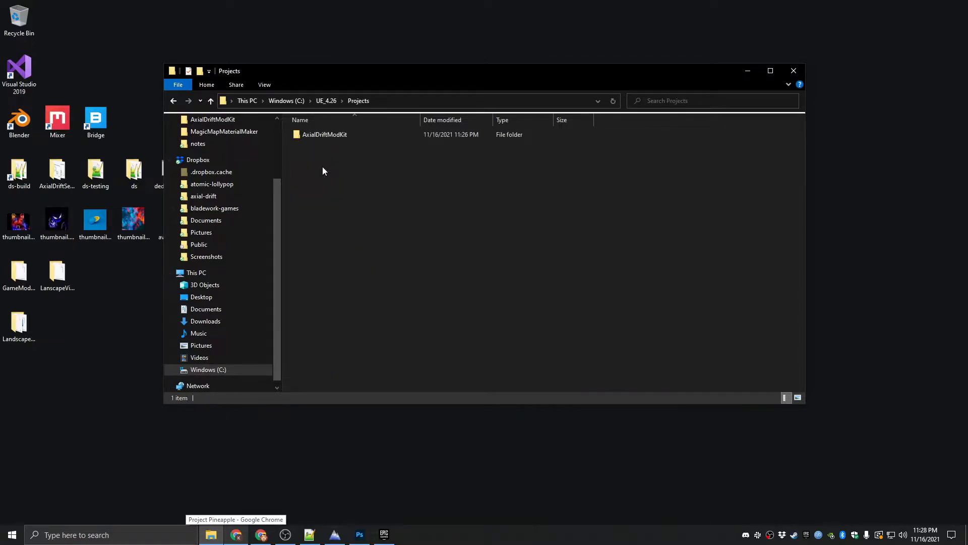
pyautogui.doubleClick(331, 137)
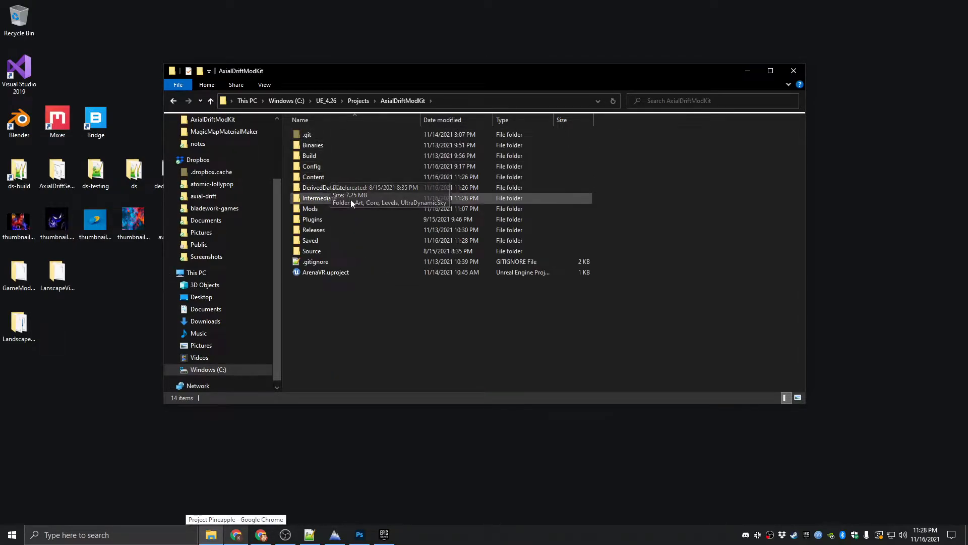
pyautogui.doubleClick(321, 177)
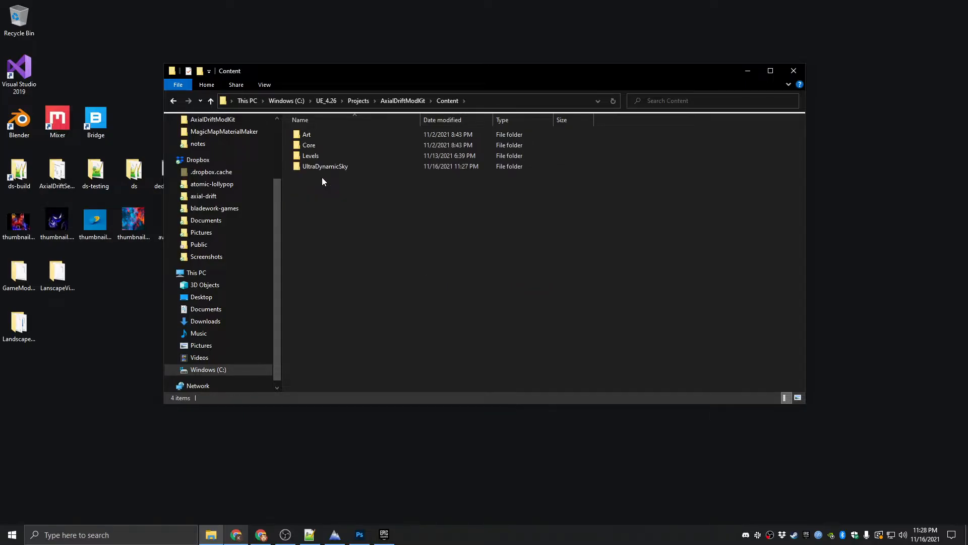
pyautogui.click(328, 167)
pyautogui.hotkey('shift', 'Delete')
pyautogui.press('Return')
pyautogui.hotkey('alt', 'Left')
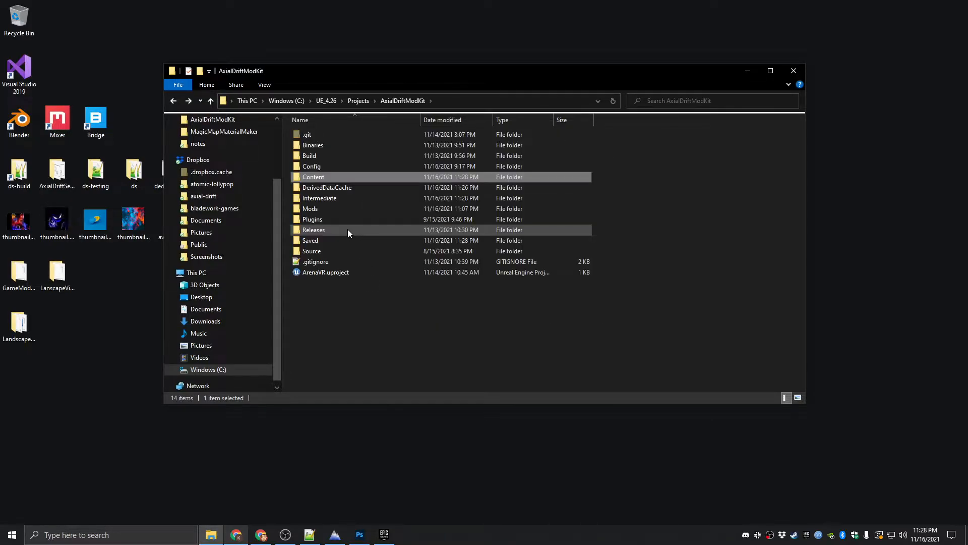
# - Open the ArenaVR.uproject file from the AxialDriftModKit folder and put the File Explorer window away
pyautogui.click(335, 273)
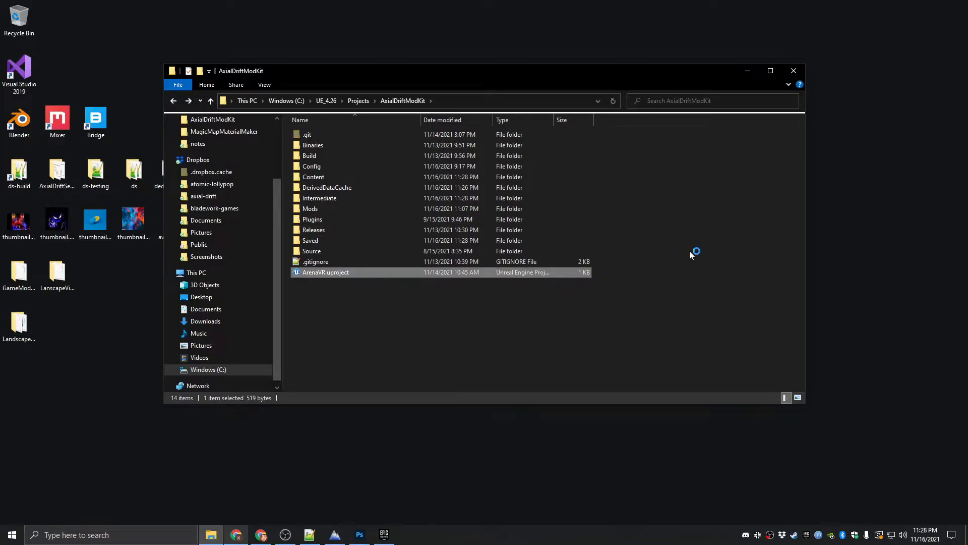
pyautogui.click(748, 71)
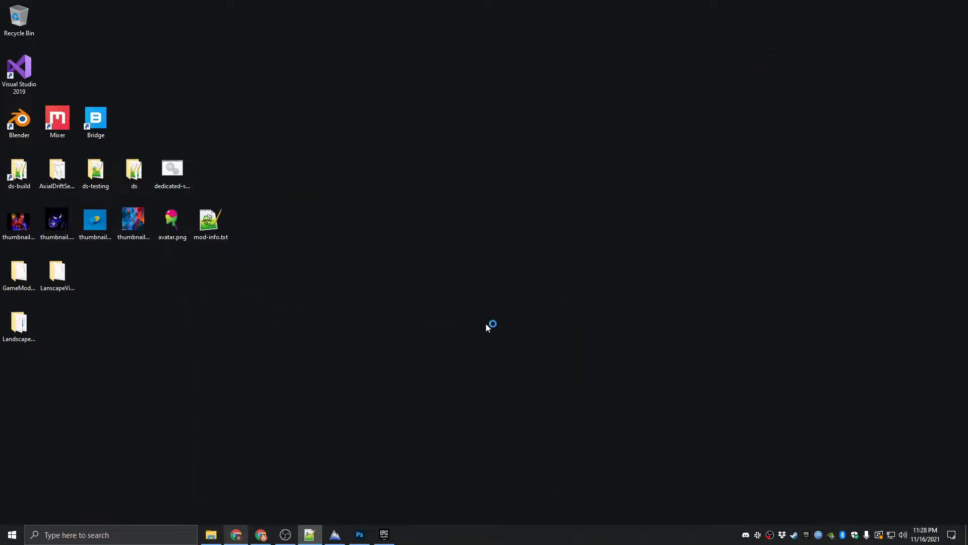
# - Exit TerreSculptor and close Photoshop along with its unsaved Untitled-1 image
pyautogui.click(335, 535)
pyautogui.click(961, 6)
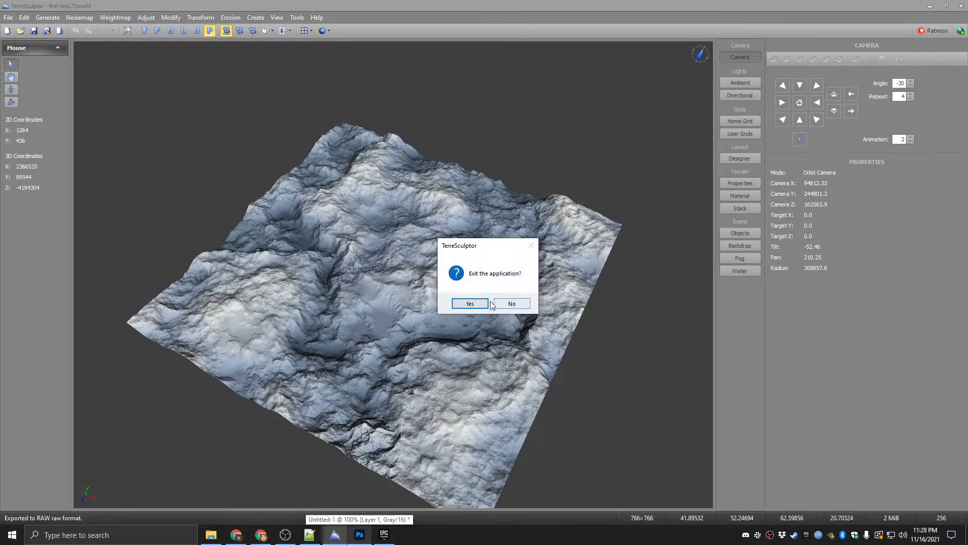
pyautogui.click(474, 306)
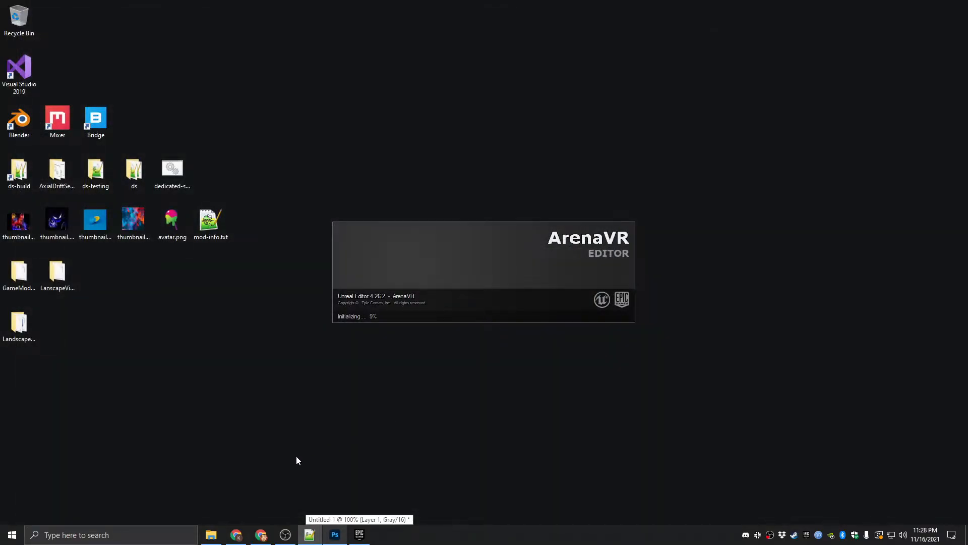
pyautogui.click(341, 535)
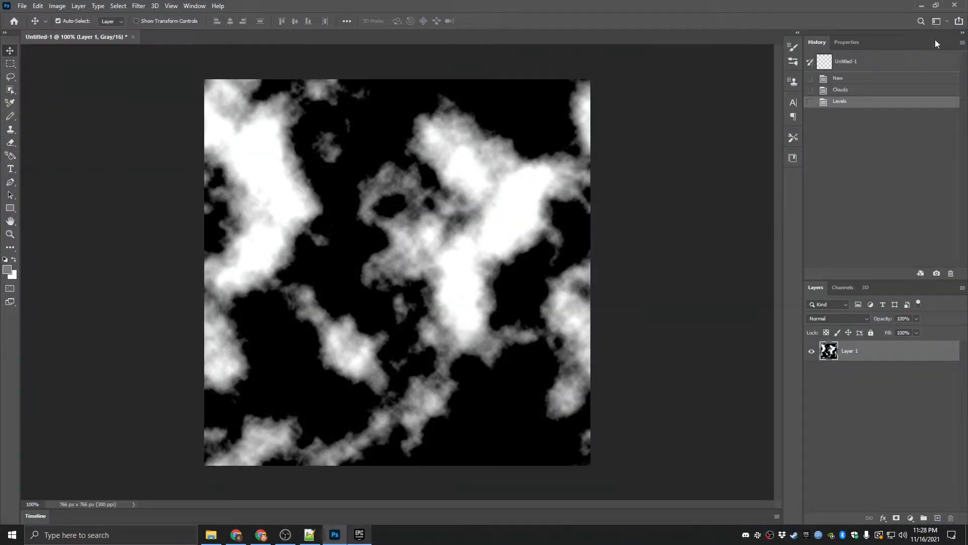
pyautogui.click(963, 4)
pyautogui.click(480, 199)
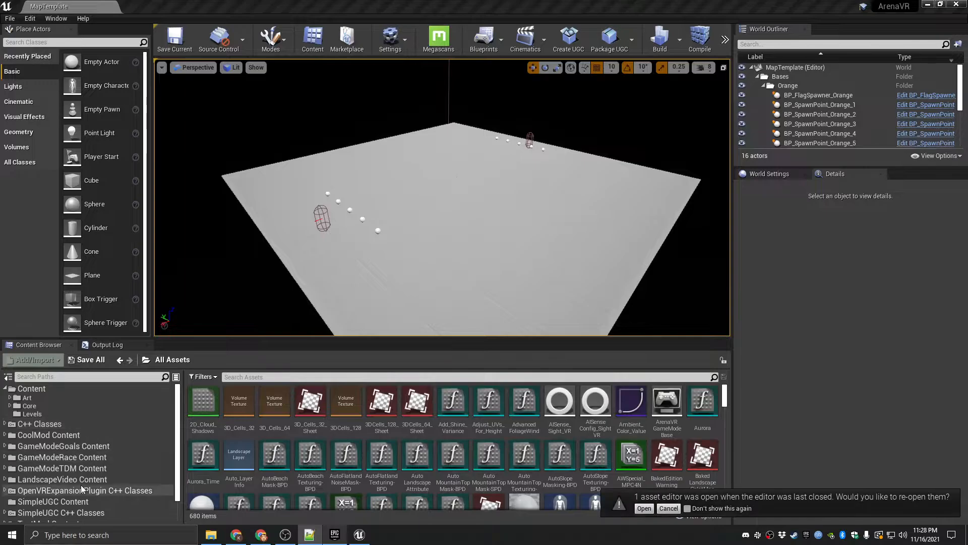
# - In the ArenaVR editor, open the LandscapeVideo level from LandscapeVideo Content
pyautogui.click(77, 482)
pyautogui.doubleClick(310, 404)
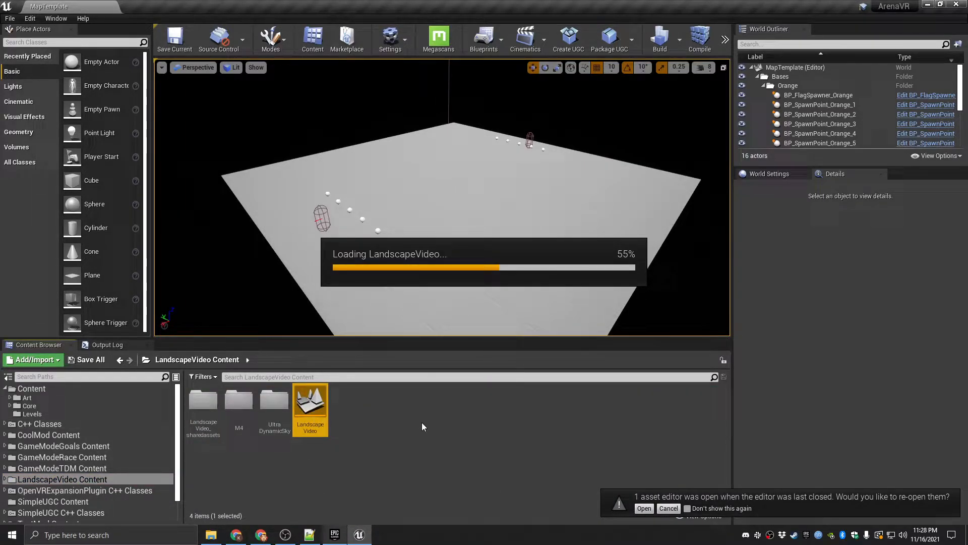
pyautogui.moveTo(434, 227); pyautogui.dragTo(429, 187, button='right')
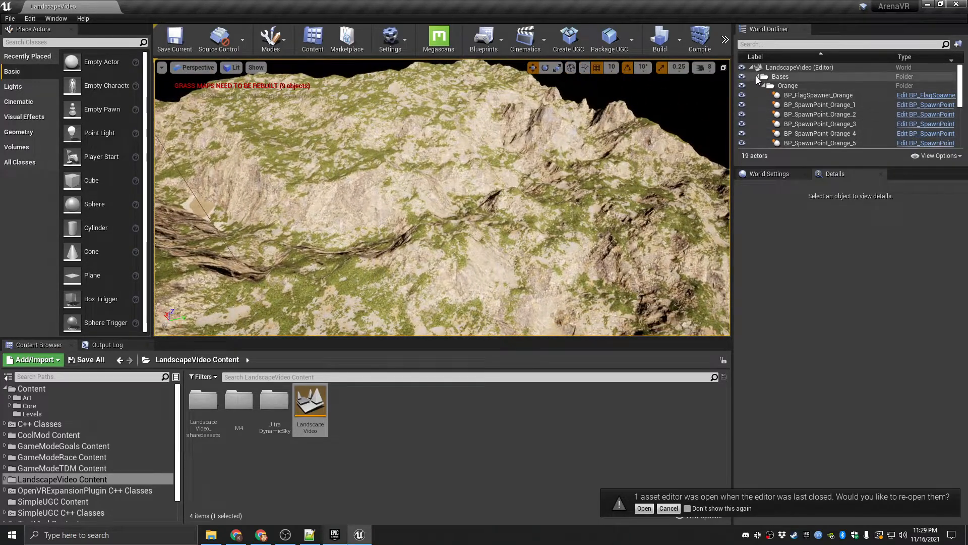
# - Delete the DirectionalLight actor from the LandscapeVideo level and decline reopening the previously open asset editor
pyautogui.click(757, 77)
pyautogui.click(803, 105)
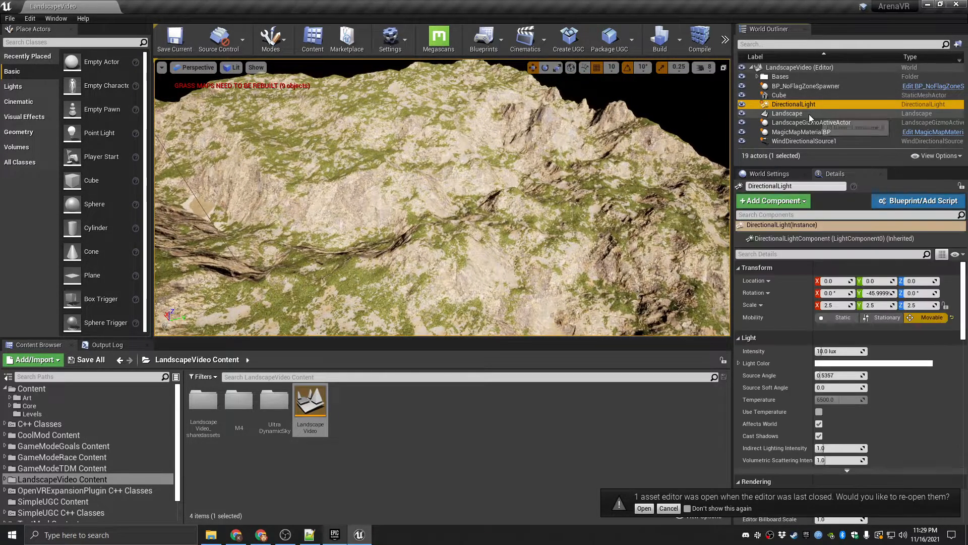
pyautogui.press('Delete')
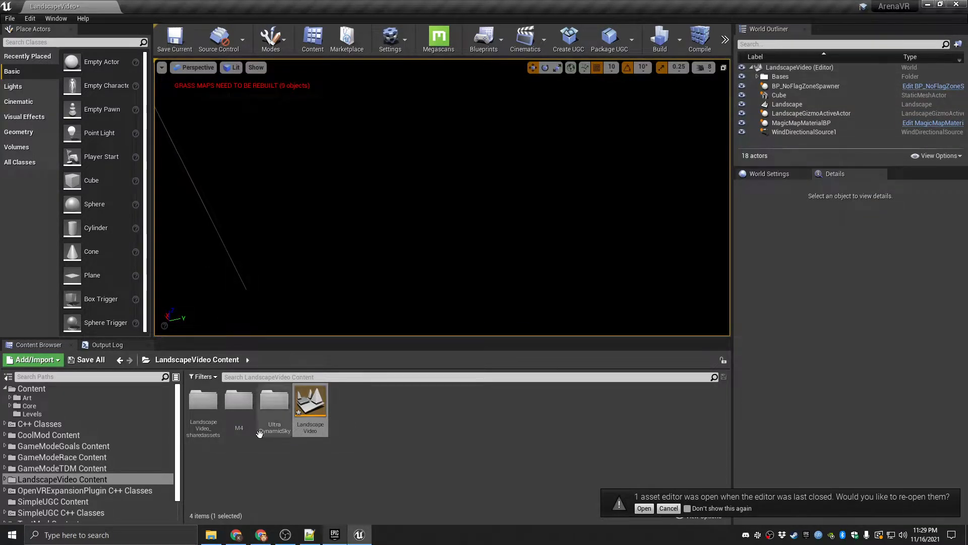
pyautogui.click(249, 455)
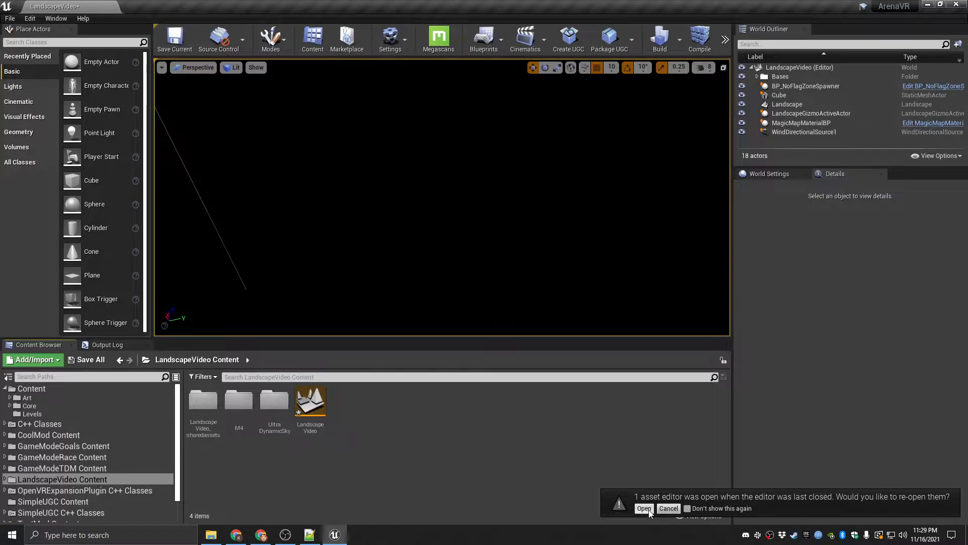
pyautogui.click(666, 509)
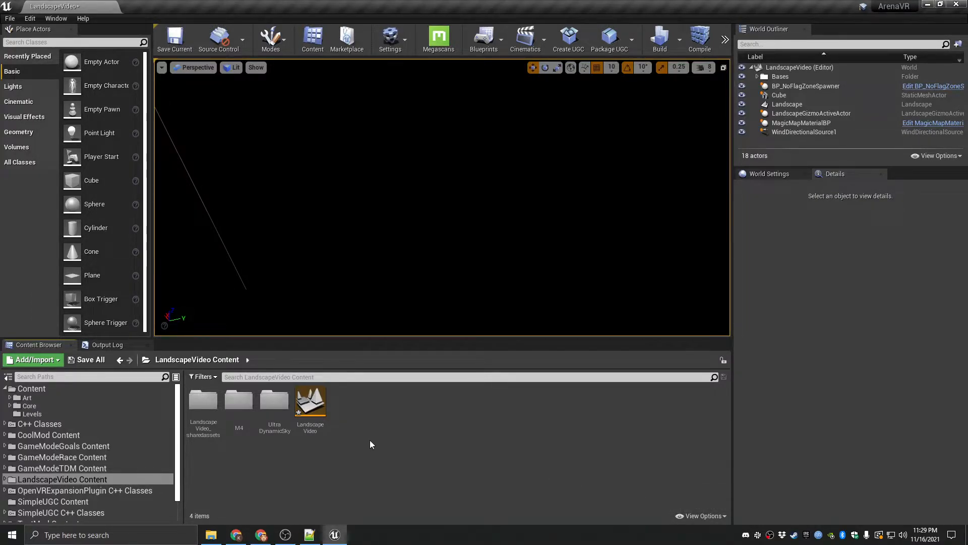
# - Place the Ultra_Dynamic_Sky blueprint from LandscapeVideo Content's UltraDynamicSky Blueprints folder into the level and reset its location to 0, 0, 0
pyautogui.click(80, 480)
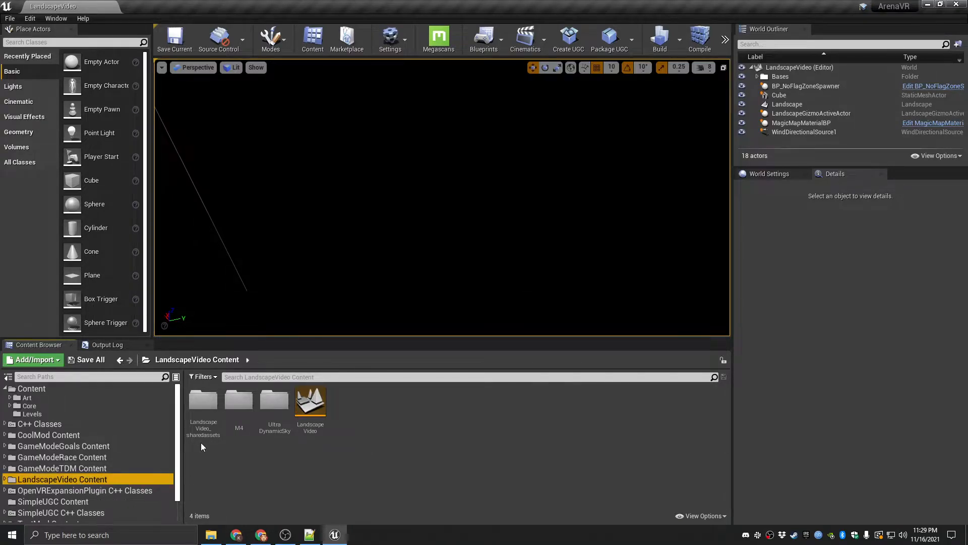
pyautogui.doubleClick(274, 409)
pyautogui.doubleClick(197, 414)
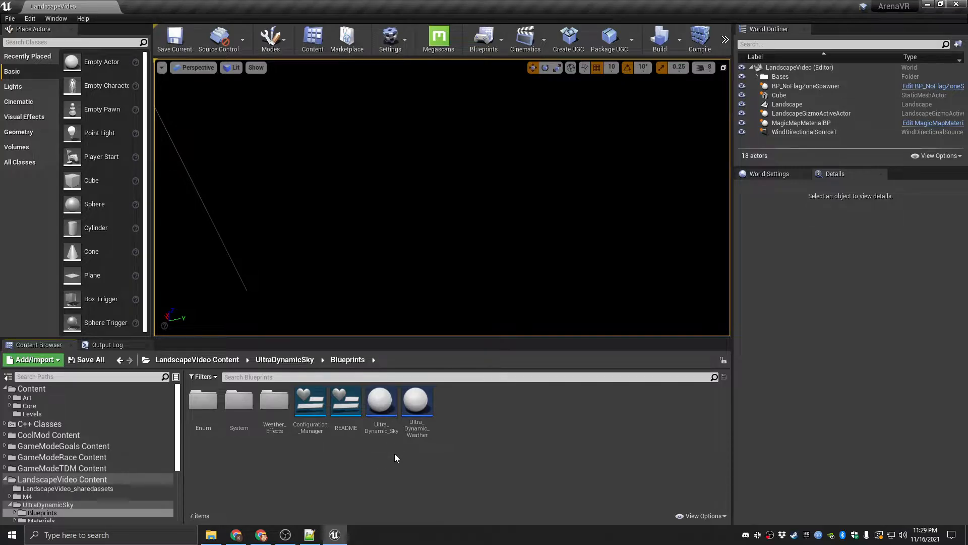
pyautogui.click(382, 404)
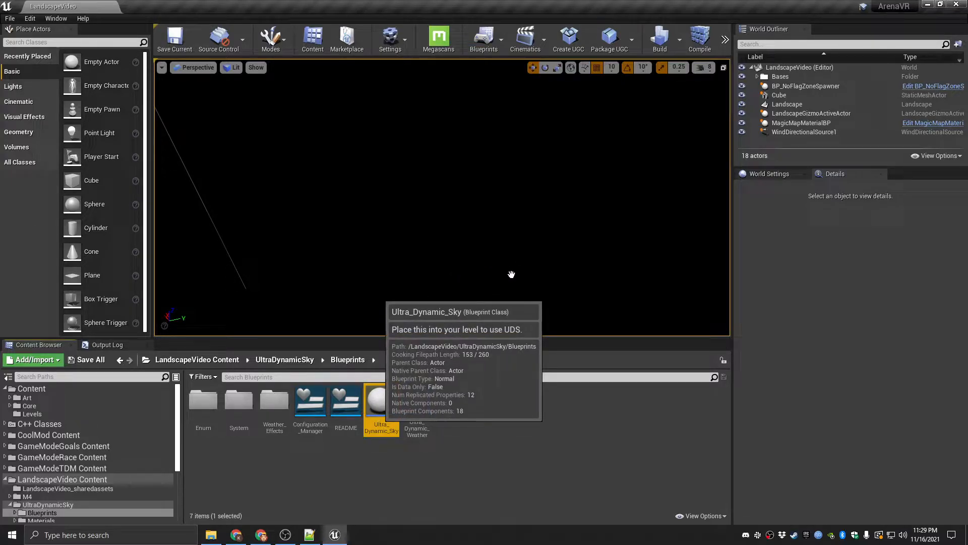
pyautogui.moveTo(382, 408); pyautogui.dragTo(458, 236)
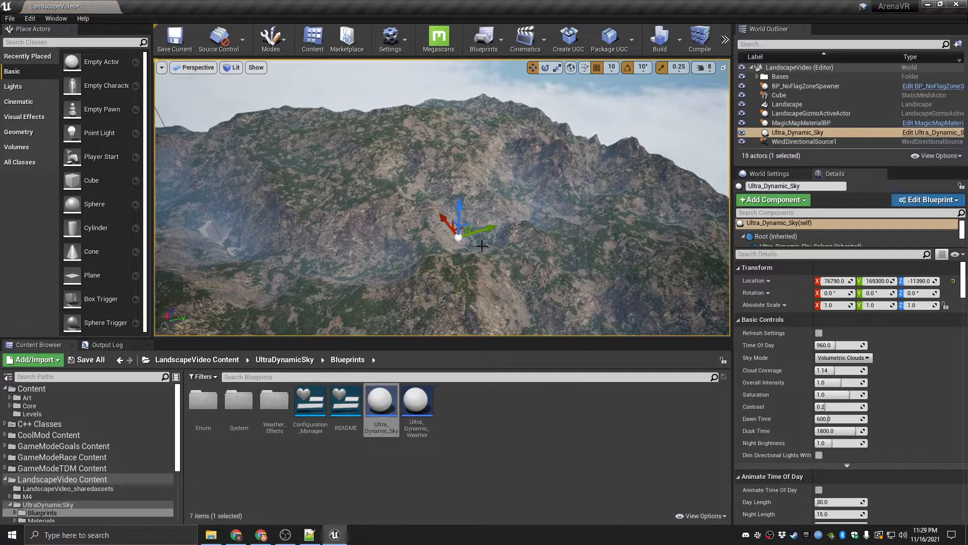
pyautogui.click(954, 280)
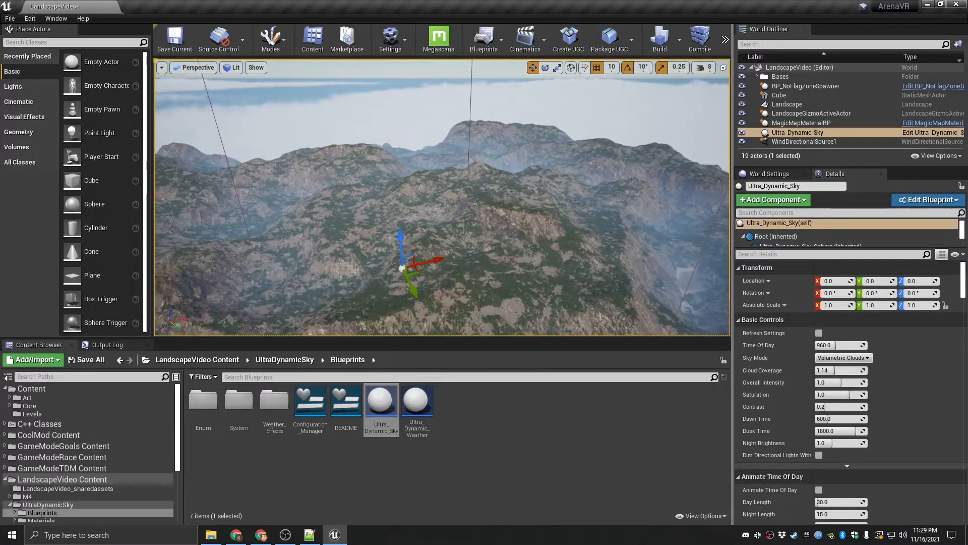
# - Place the Ultra_Dynamic_Weather blueprint into the level and reset its location to 0, 0, 0
pyautogui.moveTo(417, 404); pyautogui.dragTo(458, 266)
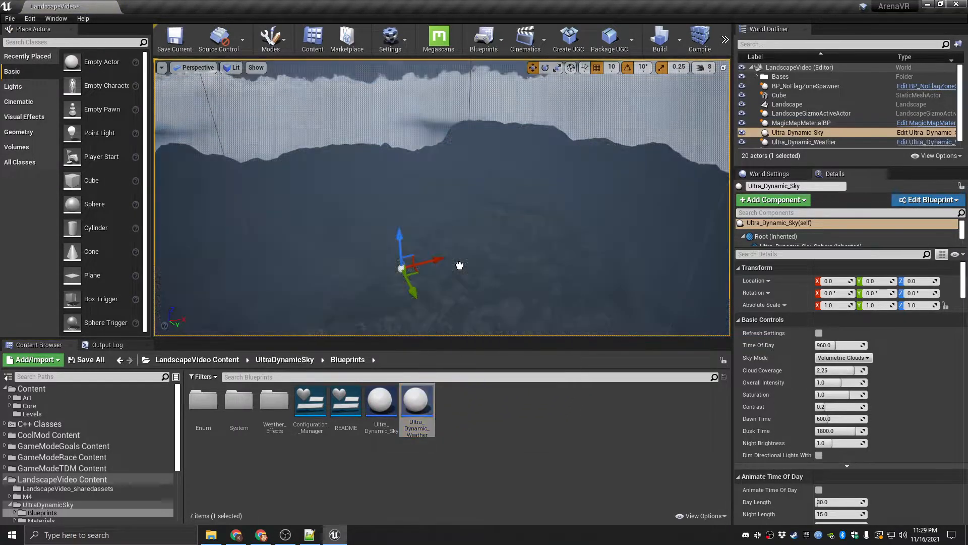
pyautogui.click(953, 280)
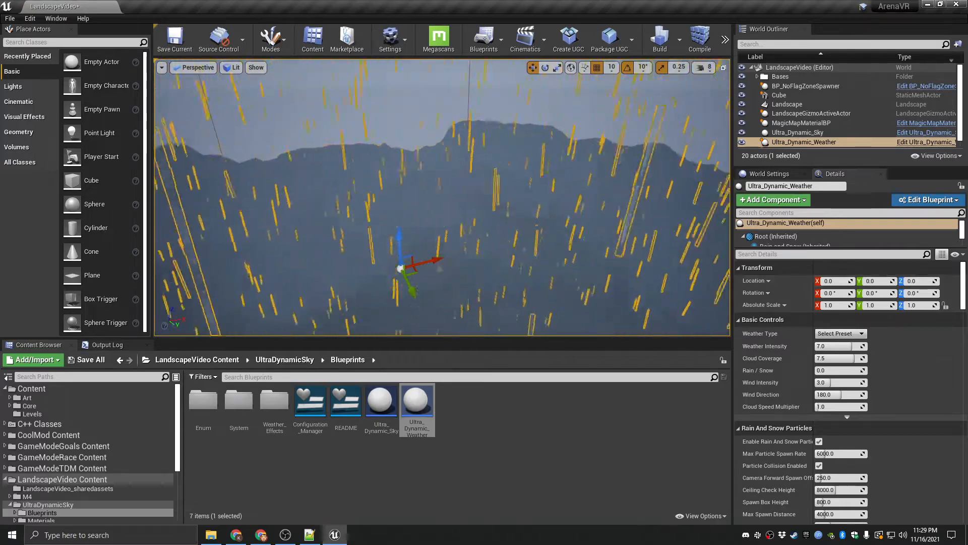
pyautogui.click(553, 270)
pyautogui.click(579, 108)
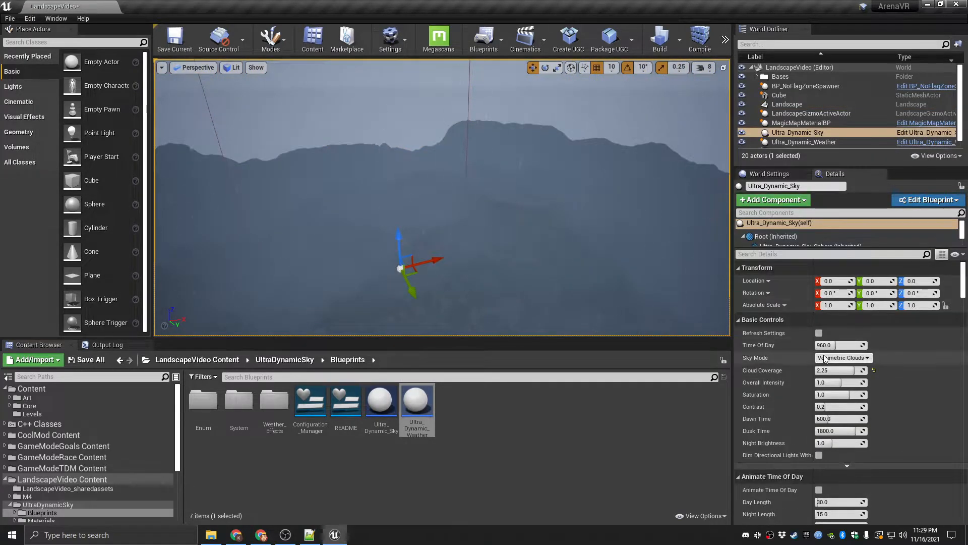
# - Apply a Weather Type preset to Ultra_Dynamic_Weather that gives Weather Intensity 0.0, Cloud Coverage 3.8 and Wind Intensity 2.0
pyautogui.click(804, 142)
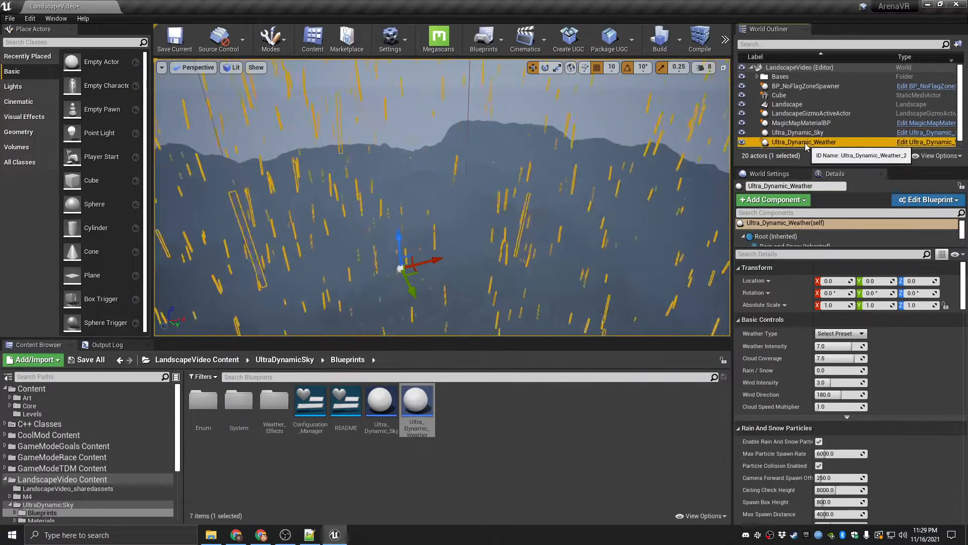
pyautogui.click(856, 333)
pyautogui.click(832, 342)
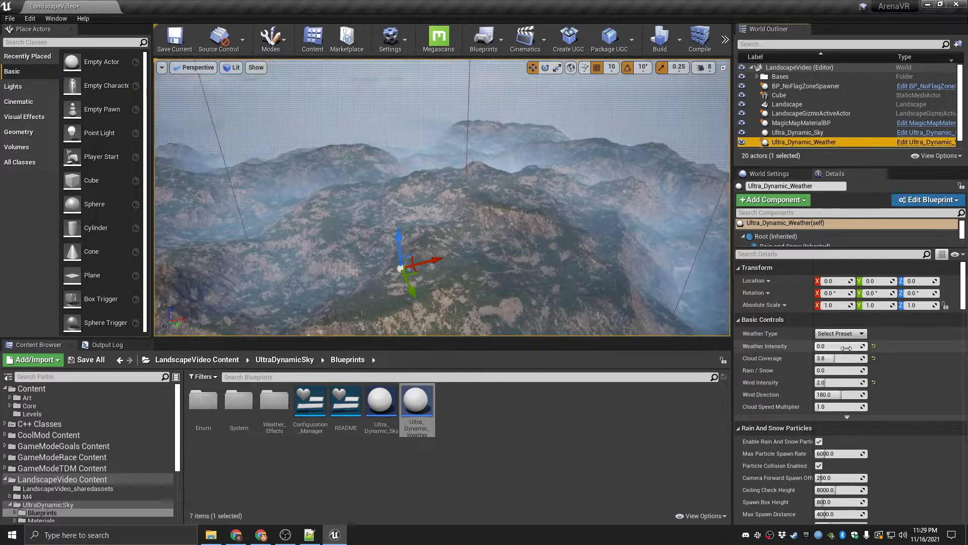
# - Look over the landscape under the new weather and examine the detailed settings of Ultra_Dynamic_Weather and Ultra_Dynamic_Sky
pyautogui.moveTo(443, 196); pyautogui.dragTo(540, 174, button='right')
pyautogui.moveTo(484, 273); pyautogui.dragTo(348, 310, button='right')
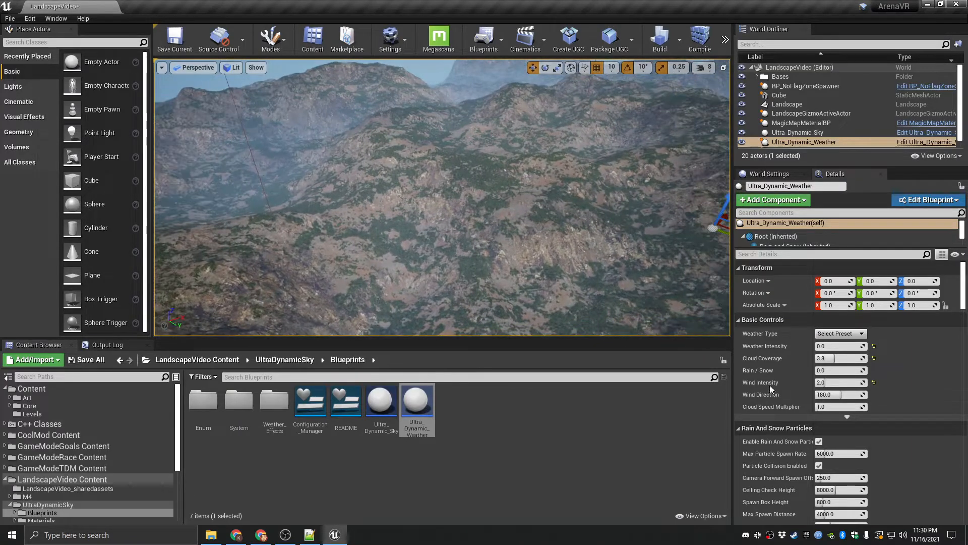
pyautogui.scroll(-5, 883, 407)
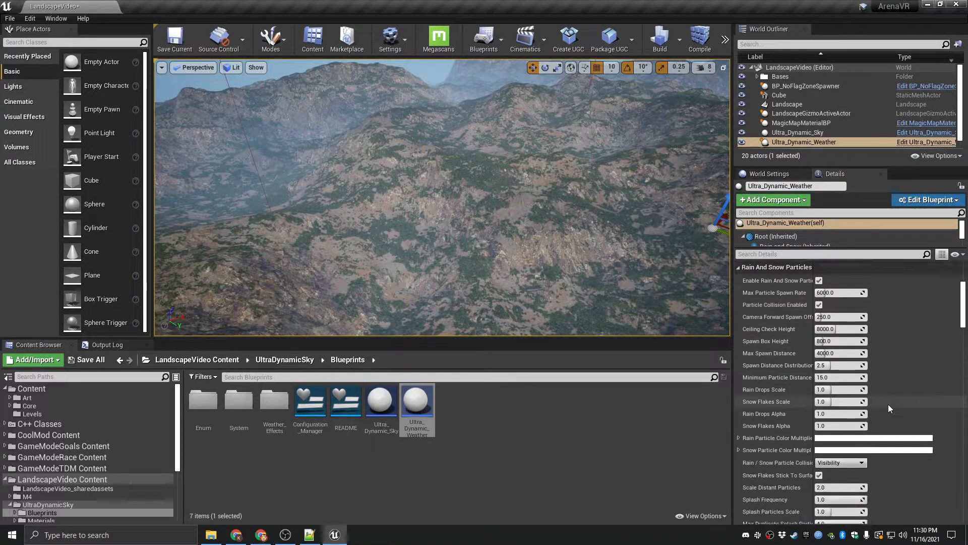
pyautogui.click(809, 133)
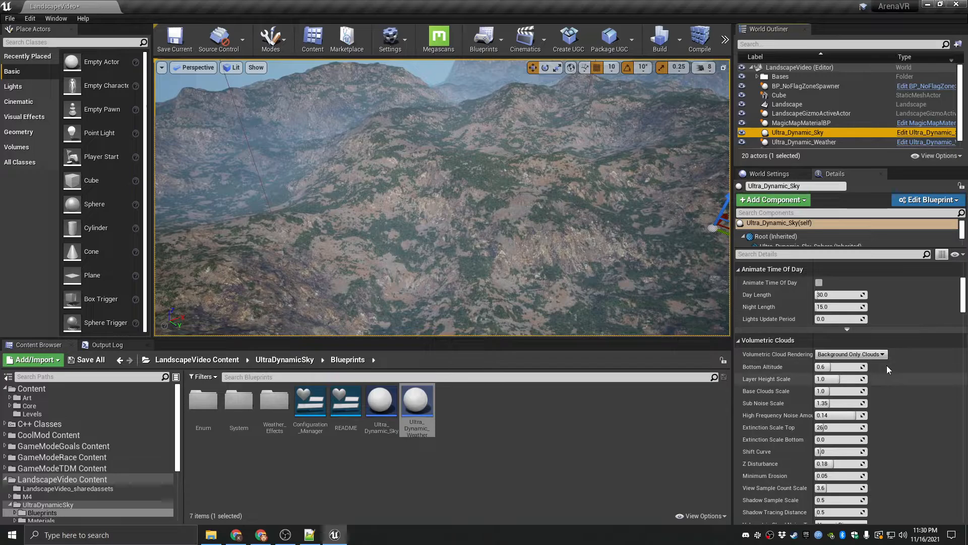
pyautogui.click(807, 143)
pyautogui.moveTo(964, 330); pyautogui.dragTo(965, 386)
pyautogui.scroll(-10, 848, 393)
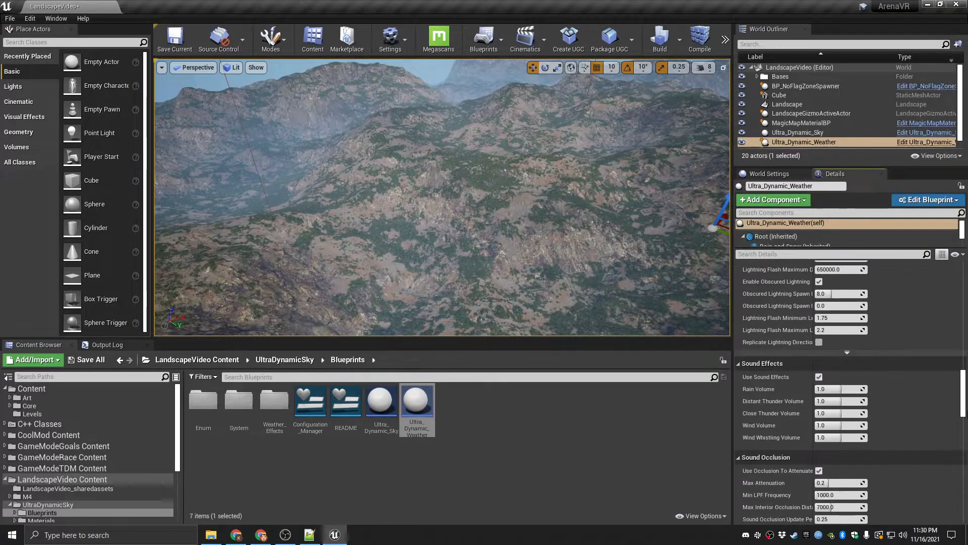
pyautogui.scroll(5, 965, 425)
# - Set Ultra_Dynamic_Sky's Time Of Day to 1760 and view the landscape in the evening light
pyautogui.click(792, 133)
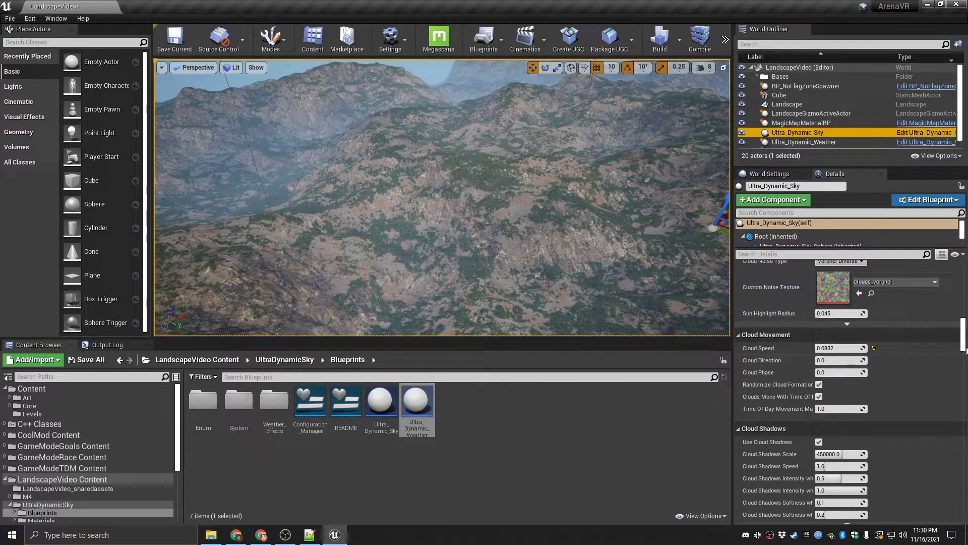
pyautogui.moveTo(965, 344); pyautogui.dragTo(967, 291)
pyautogui.moveTo(835, 333); pyautogui.dragTo(849, 333)
pyautogui.moveTo(549, 247); pyautogui.dragTo(548, 217, button='right')
pyautogui.moveTo(849, 333); pyautogui.dragTo(852, 333)
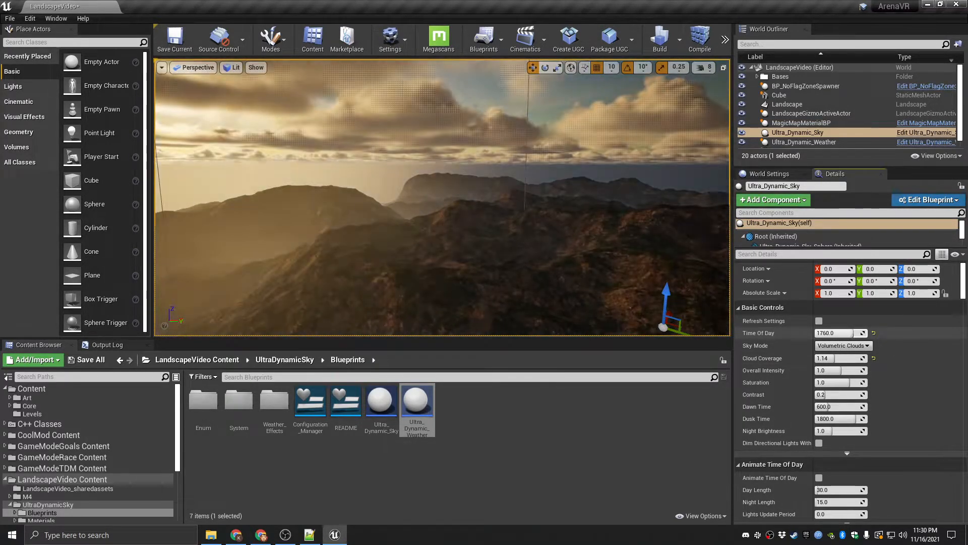
pyautogui.moveTo(630, 272); pyautogui.dragTo(575, 264, button='right')
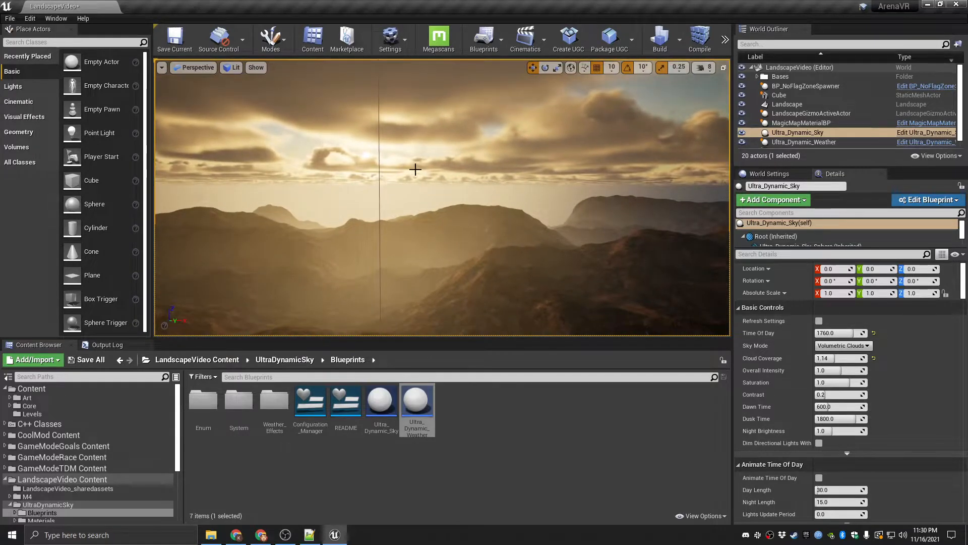
pyautogui.moveTo(477, 240); pyautogui.dragTo(434, 267, button='right')
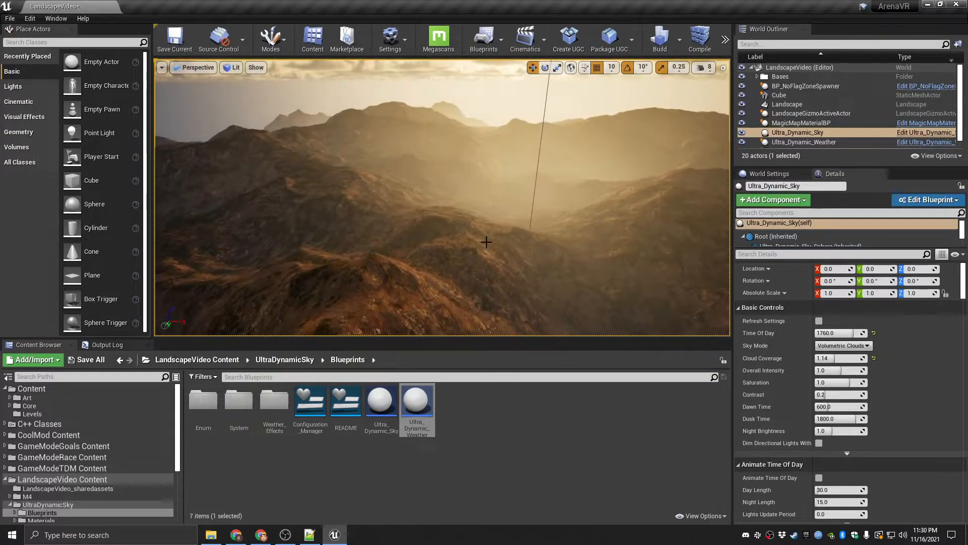
# - Try a night-time Time Of Day of about 2103 on Ultra_Dynamic_Sky, and reset it to the default 960
pyautogui.moveTo(849, 333); pyautogui.dragTo(859, 333)
pyautogui.moveTo(454, 227); pyautogui.dragTo(570, 222, button='right')
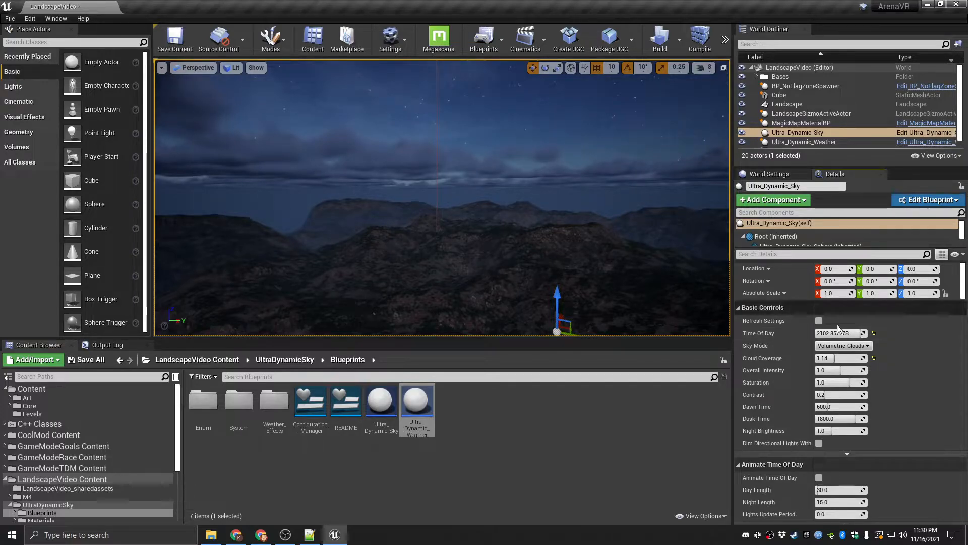
pyautogui.click(874, 333)
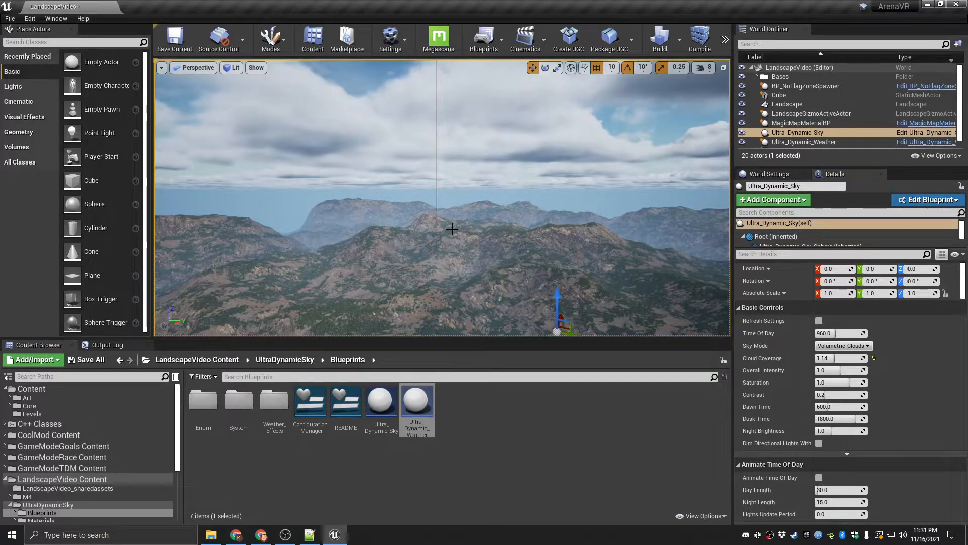
# - Set Ultra_Dynamic_Weather's Weather Intensity to 6.0, Cloud Coverage to 6.0 and Rain / Snow to 0.6
pyautogui.moveTo(407, 224); pyautogui.dragTo(638, 283, button='right')
pyautogui.click(804, 142)
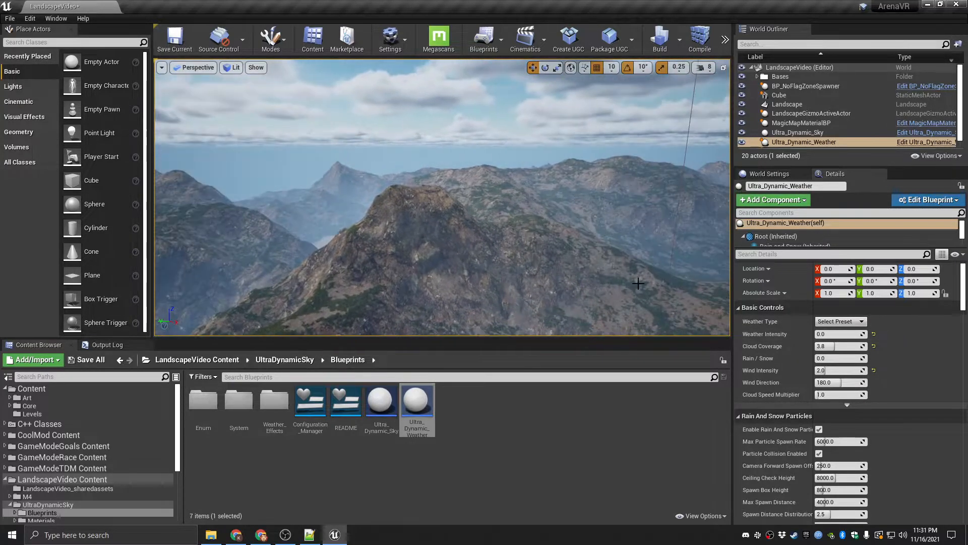
pyautogui.click(848, 335)
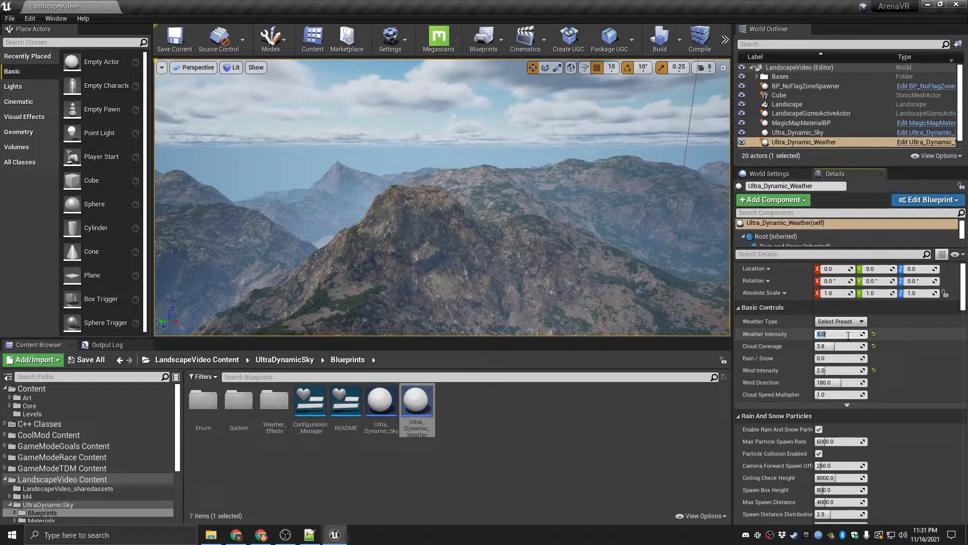
pyautogui.click(849, 347)
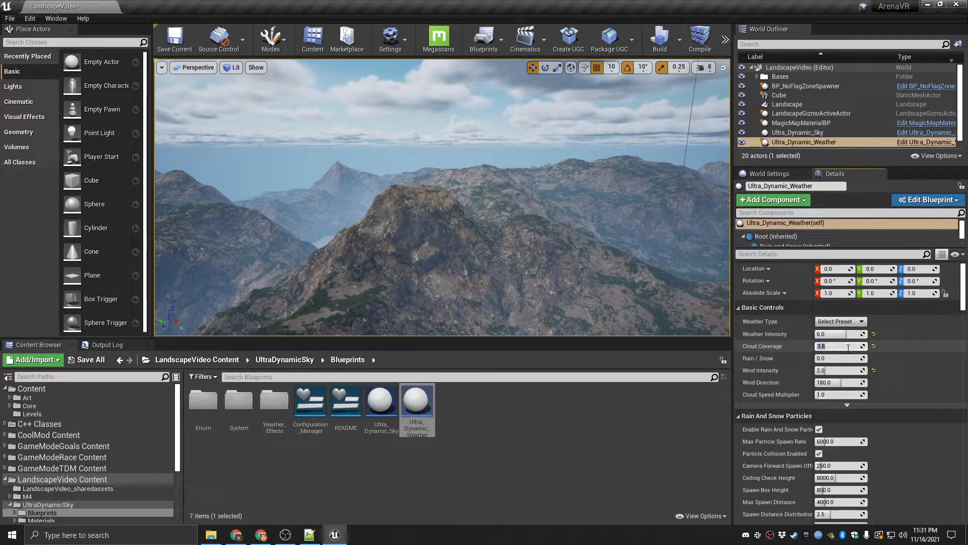
pyautogui.write('6')
pyautogui.press('Return')
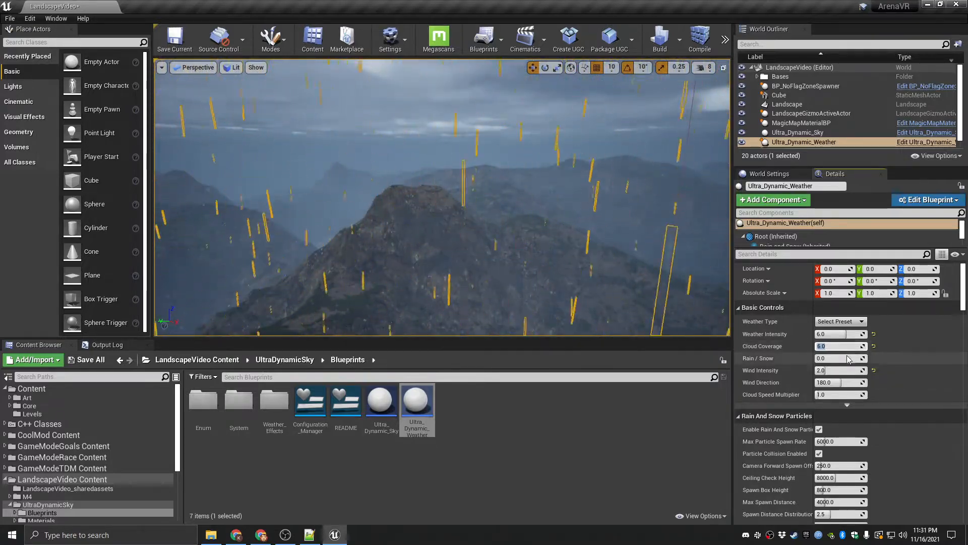
pyautogui.click(843, 359)
pyautogui.write('0.6')
pyautogui.press('Return')
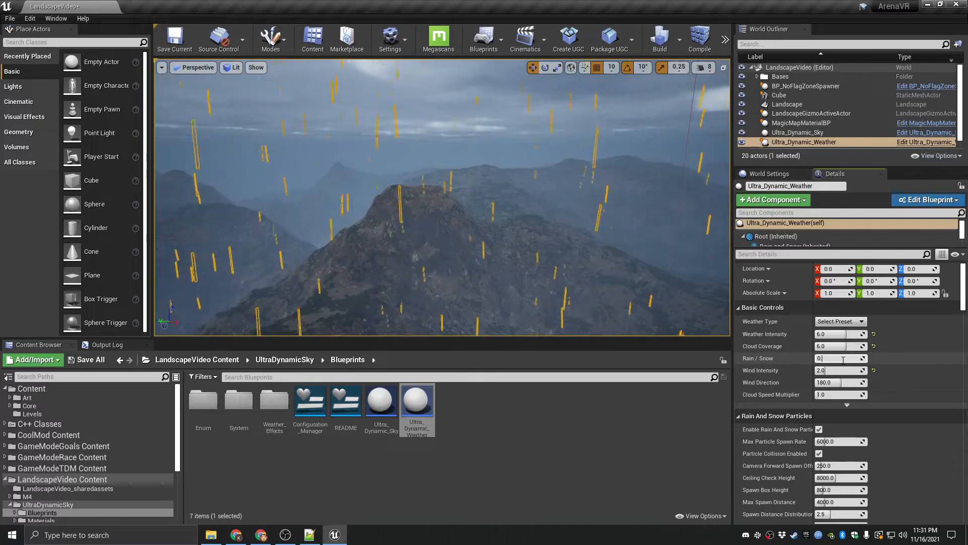
# - Apply the Tundra terrain biome preset to the landscape through MagicMapMaterialBP
pyautogui.click(508, 122)
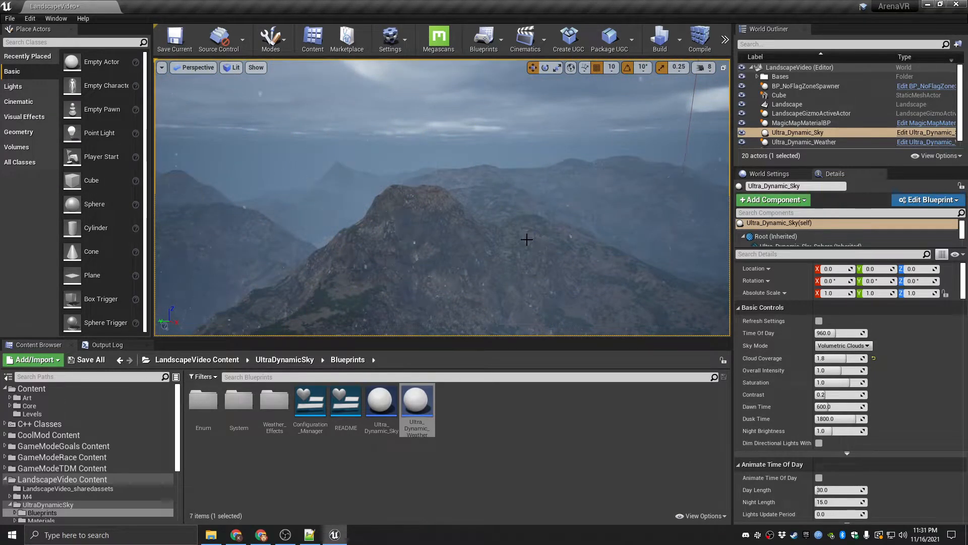
pyautogui.click(507, 272)
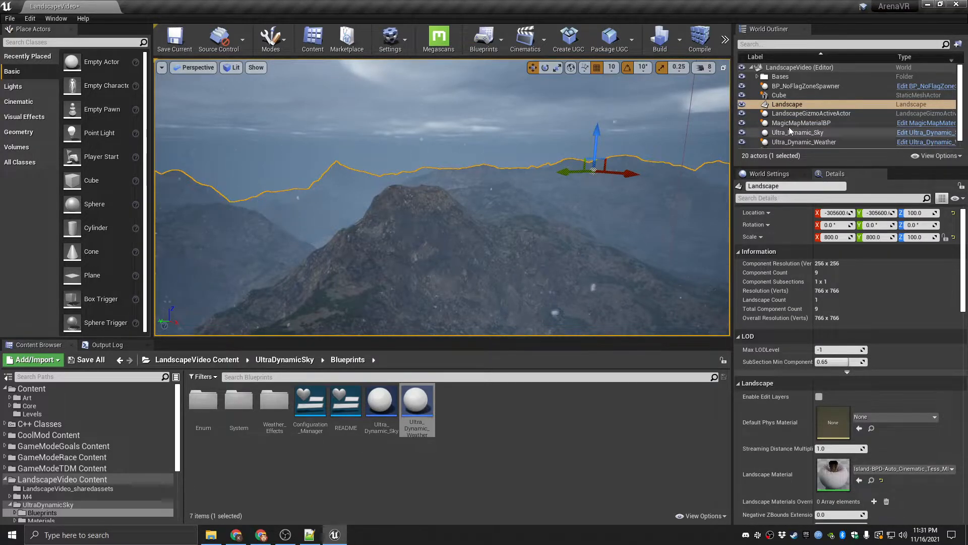
pyautogui.scroll(-1, 817, 126)
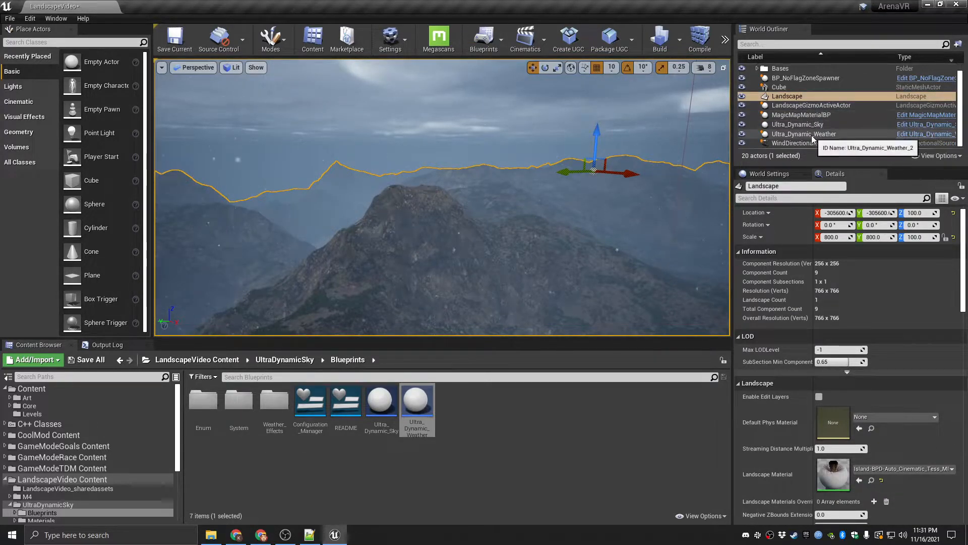
pyautogui.click(805, 116)
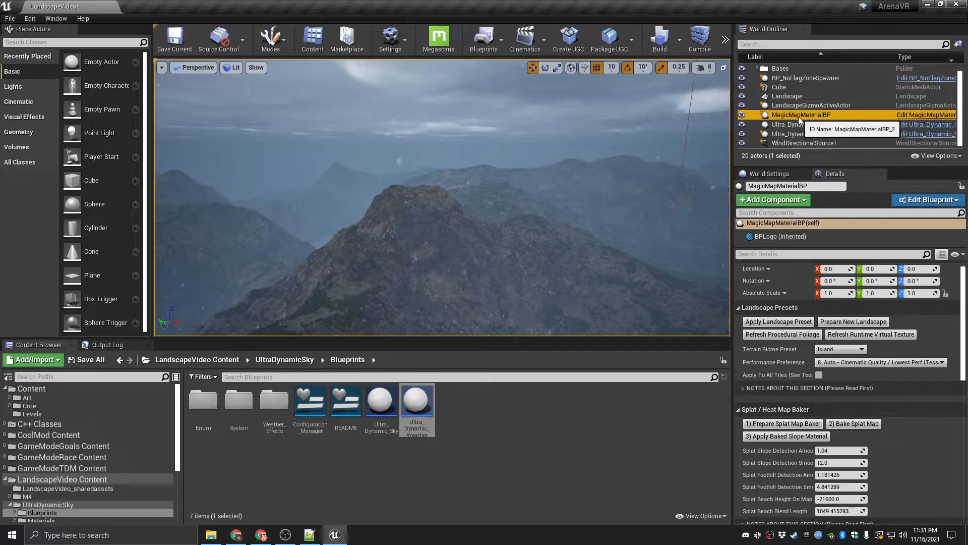
pyautogui.click(847, 350)
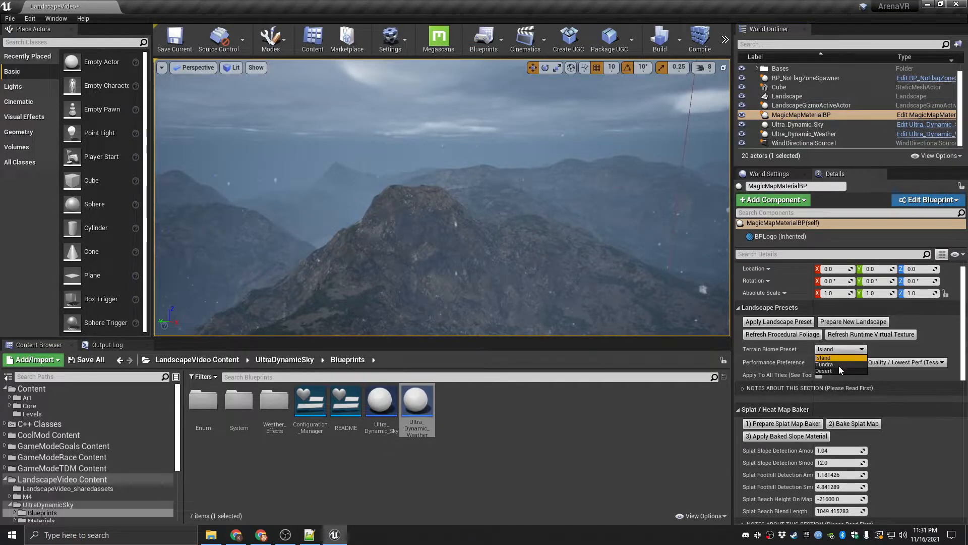
pyautogui.click(839, 364)
# - Look over the snowy tundra landscape and save the level
pyautogui.moveTo(454, 253); pyautogui.dragTo(721, 230, button='right')
pyautogui.press('w')
pyautogui.moveTo(444, 254); pyautogui.dragTo(462, 225, button='right')
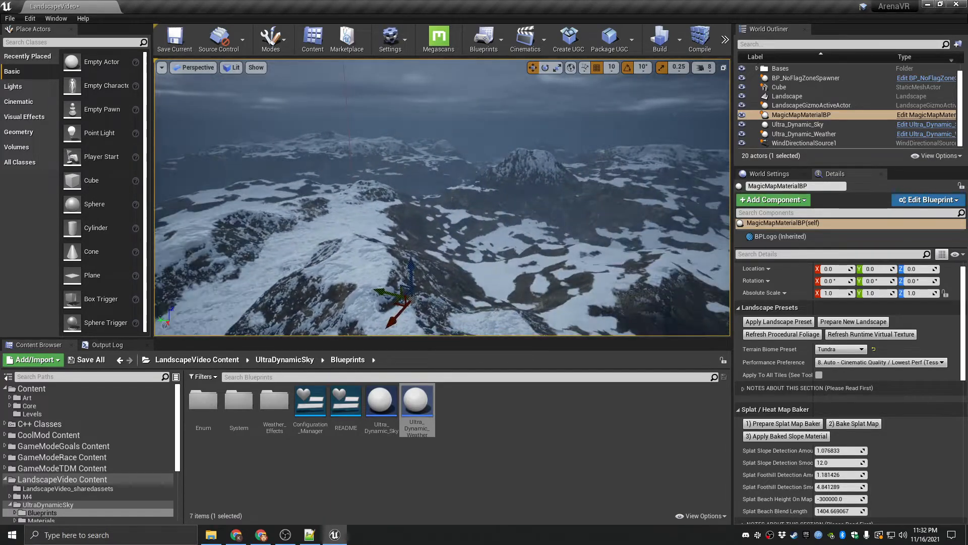
pyautogui.moveTo(444, 201); pyautogui.dragTo(406, 227, button='right')
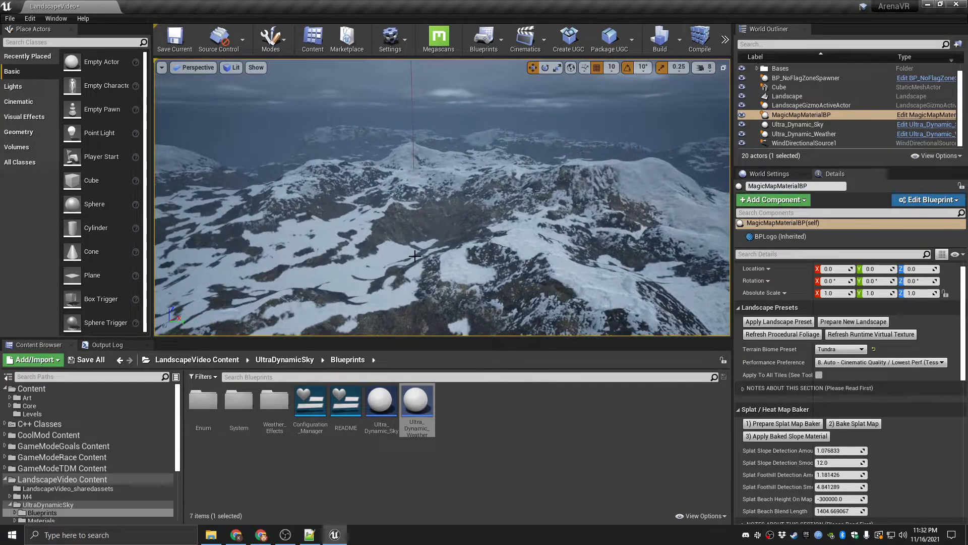
pyautogui.click(9, 18)
pyautogui.click(32, 105)
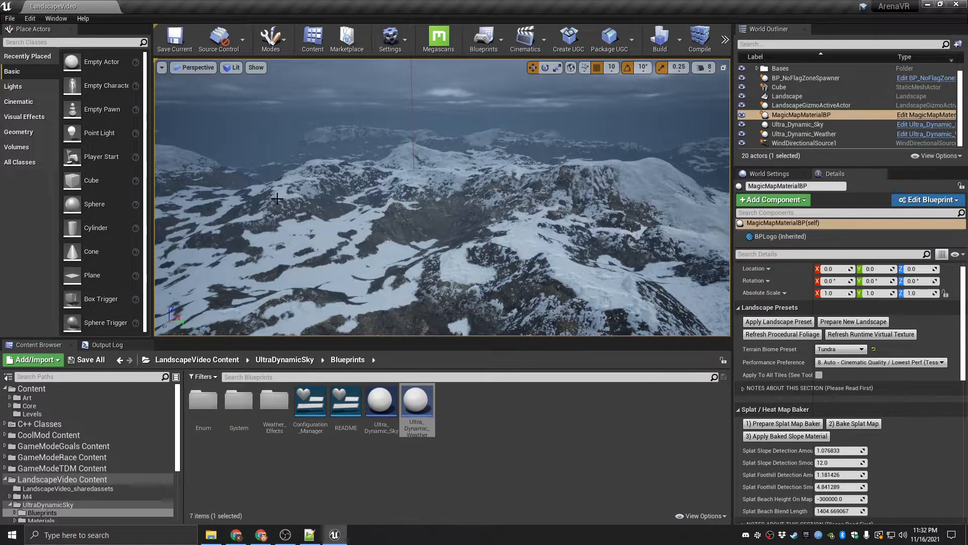
pyautogui.moveTo(380, 222); pyautogui.dragTo(418, 230, button='right')
pyautogui.press('w')
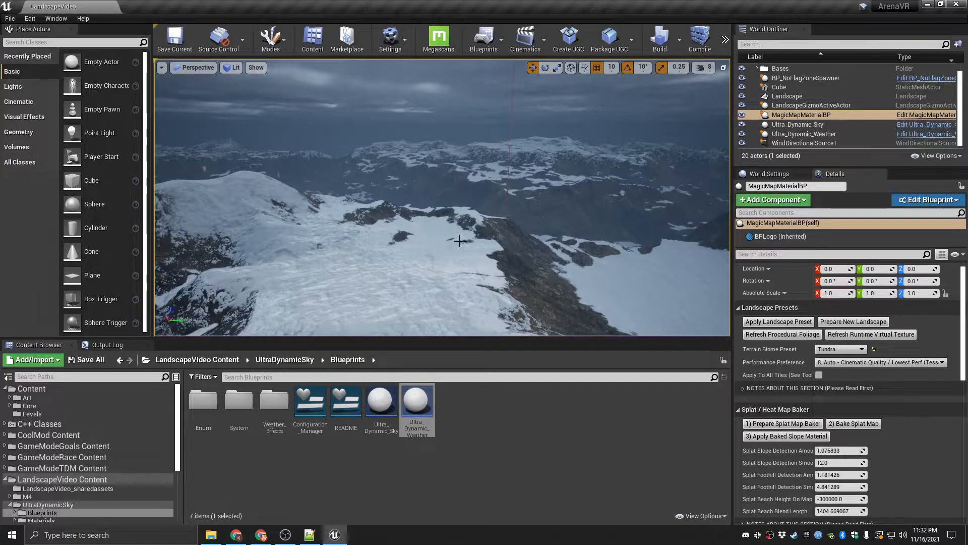
# - Open ArenaVR.uproject from the ArenaVR folder in Documents > Unreal Projects and put the File Explorer window away
pyautogui.click(211, 535)
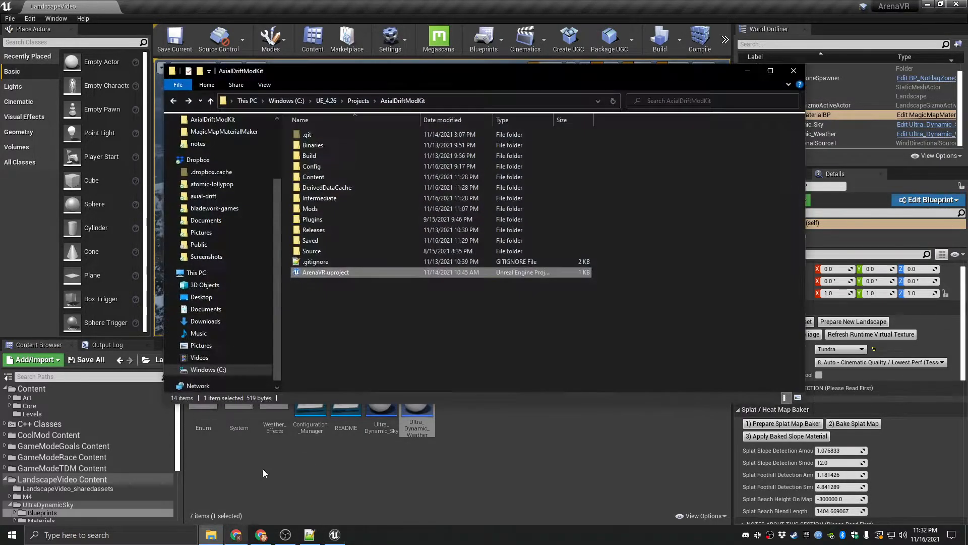
pyautogui.click(206, 309)
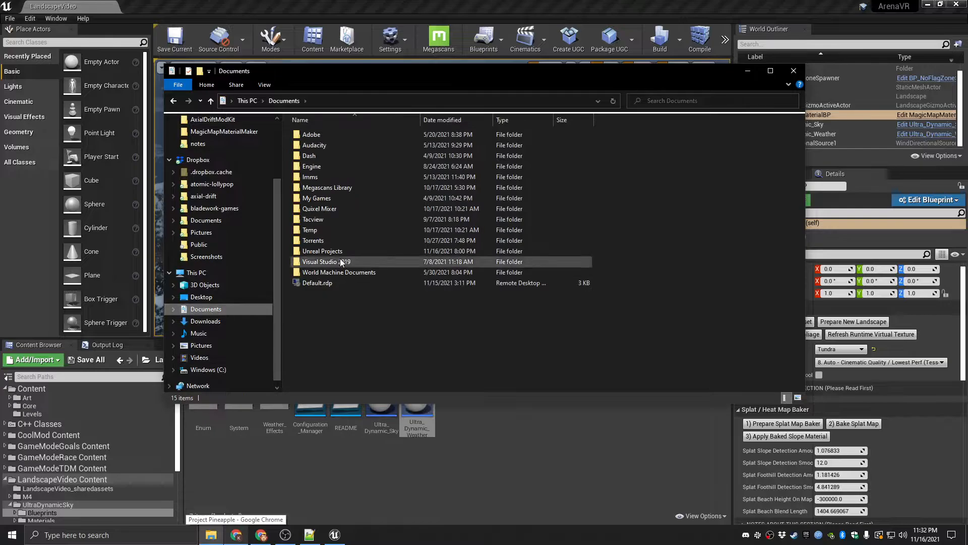
pyautogui.doubleClick(331, 253)
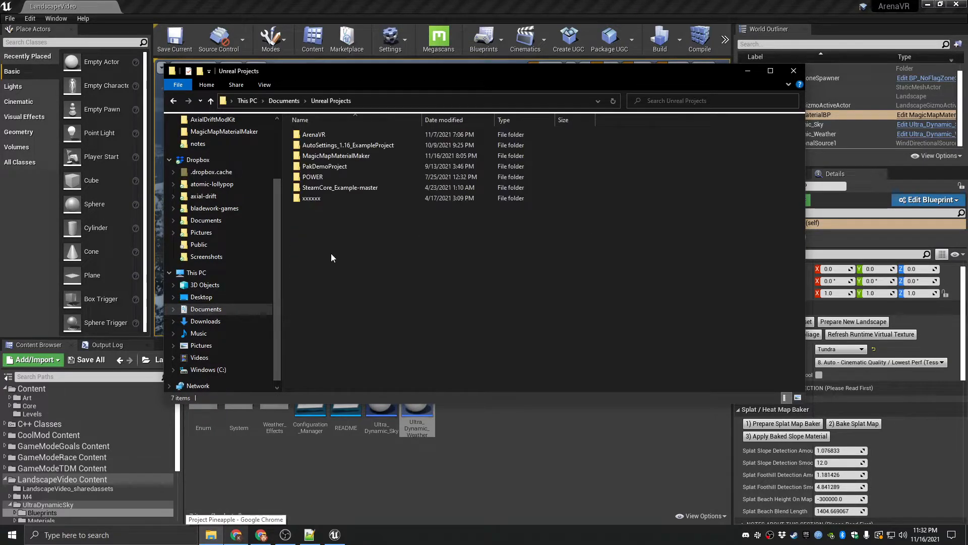
pyautogui.doubleClick(317, 135)
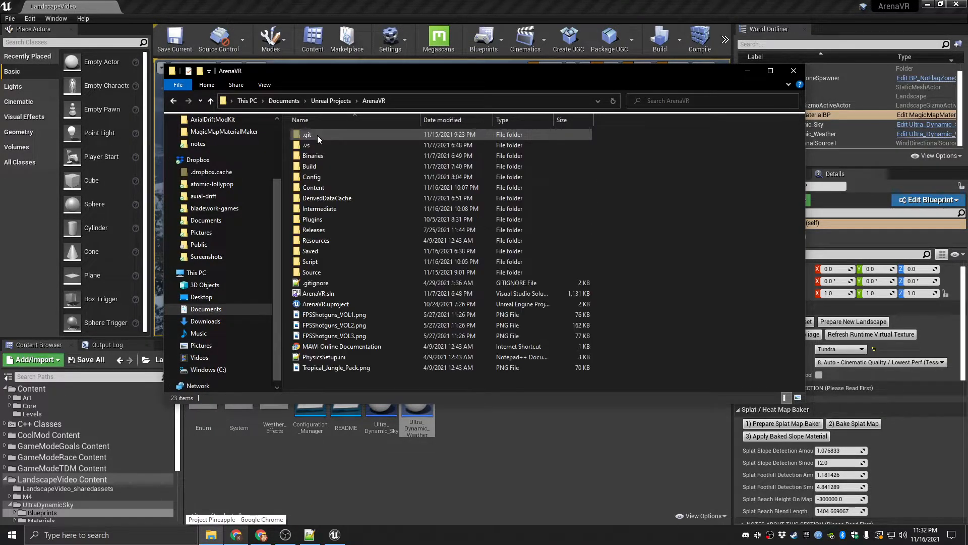
pyautogui.doubleClick(331, 304)
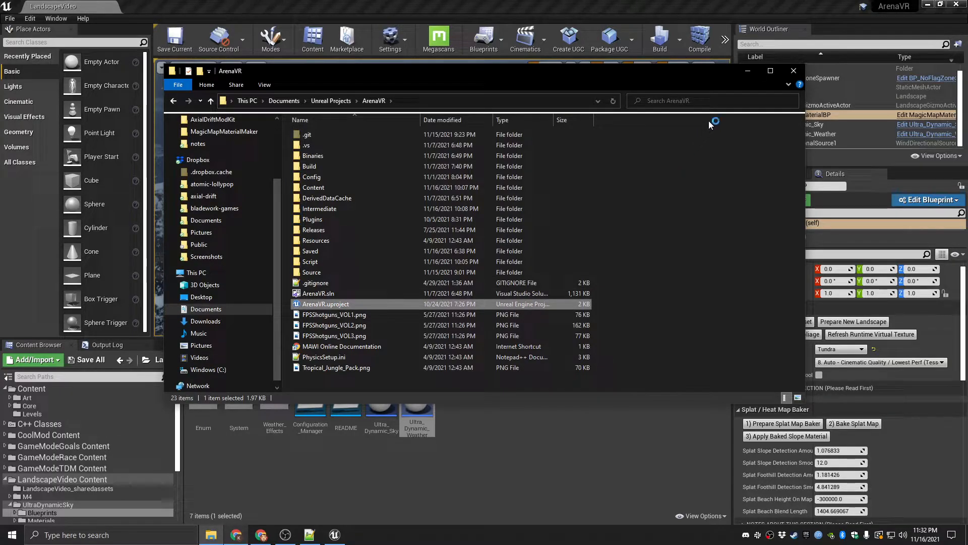
pyautogui.click(748, 71)
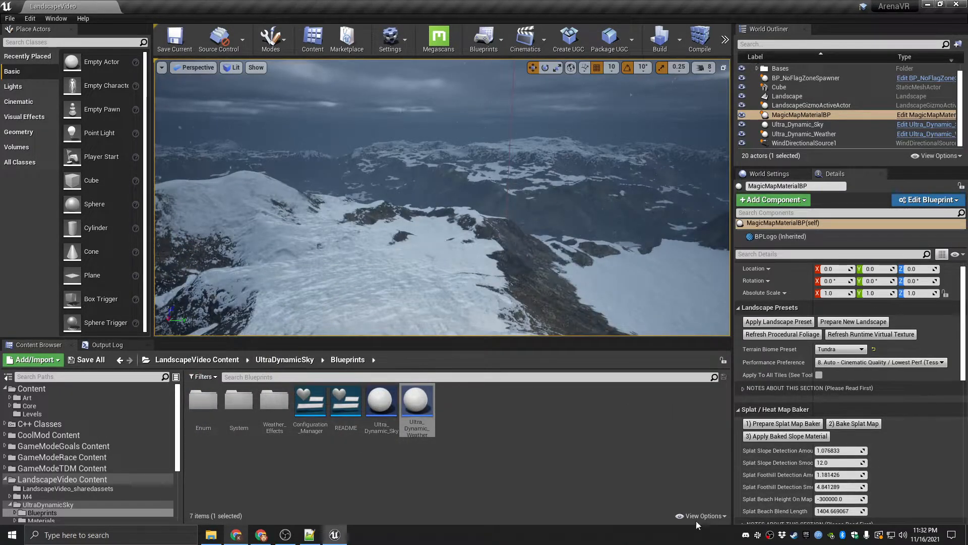
# - Switch to the Epic Games Launcher and open the Rural Australia pack's detail page from the library vault
pyautogui.doubleClick(797, 536)
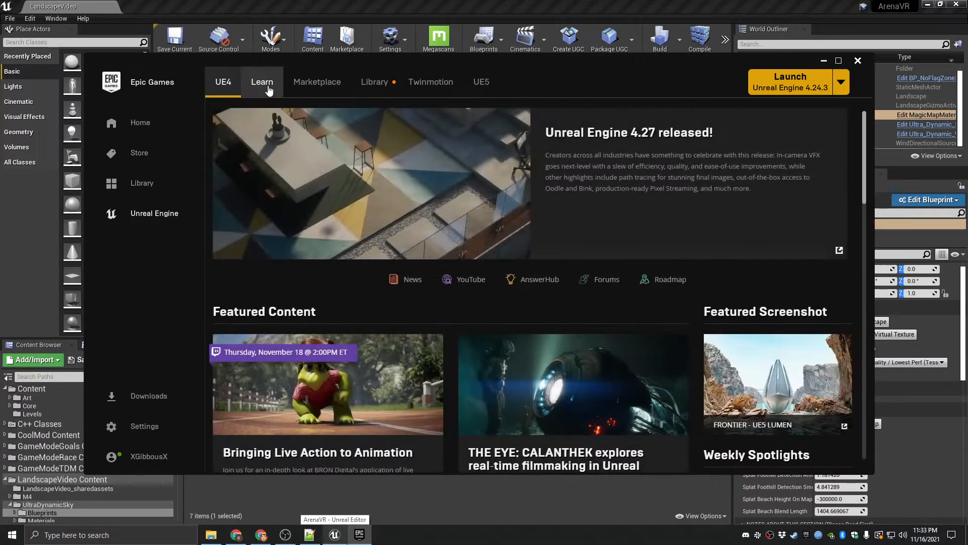
pyautogui.click(376, 87)
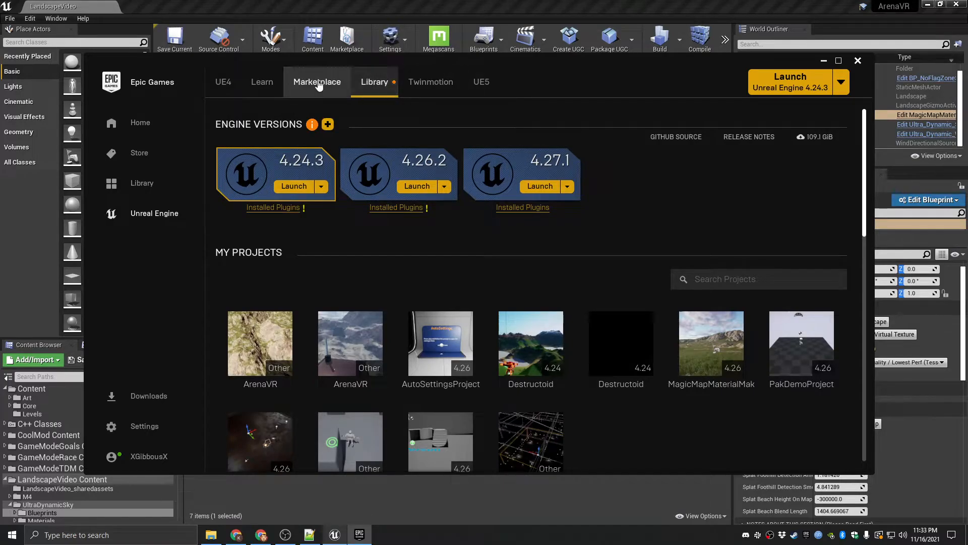
pyautogui.scroll(-10, 633, 329)
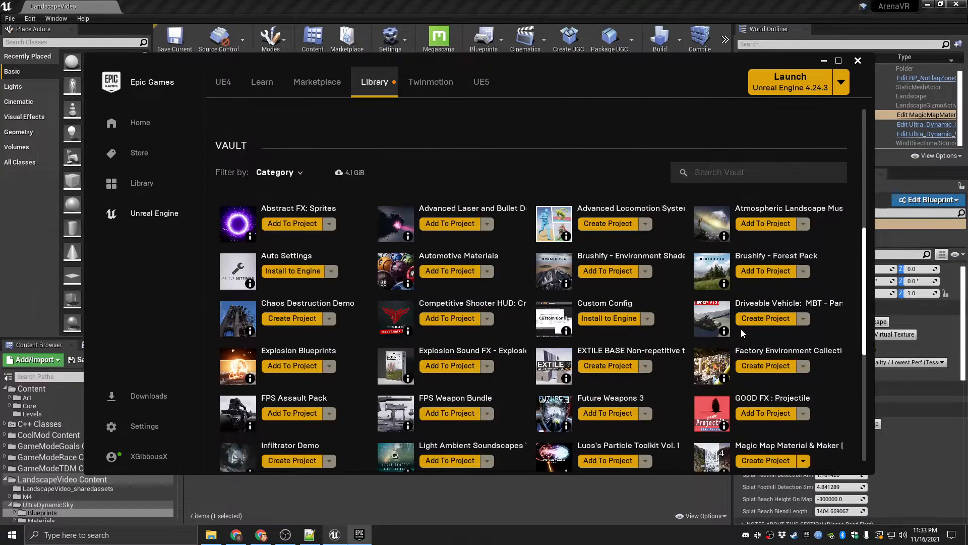
pyautogui.scroll(-5, 741, 332)
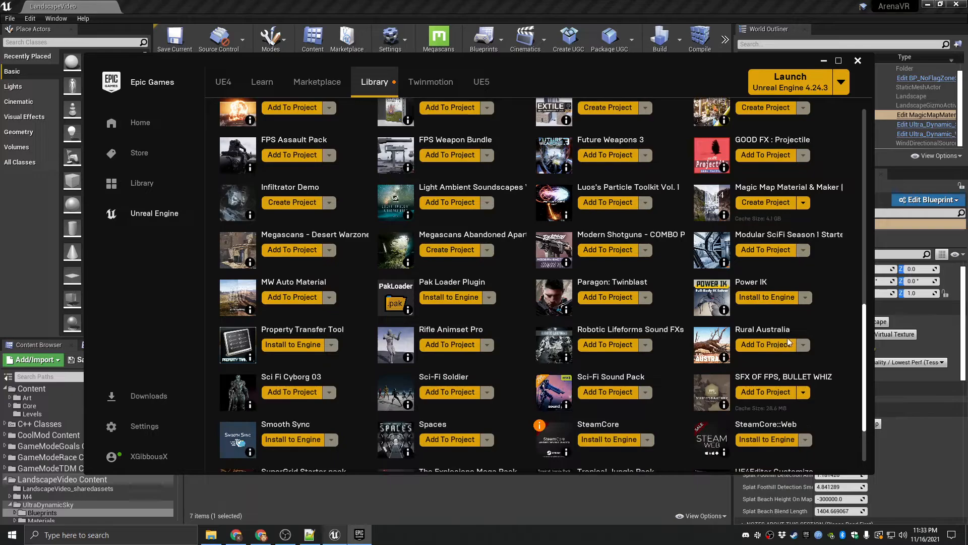
pyautogui.click(763, 331)
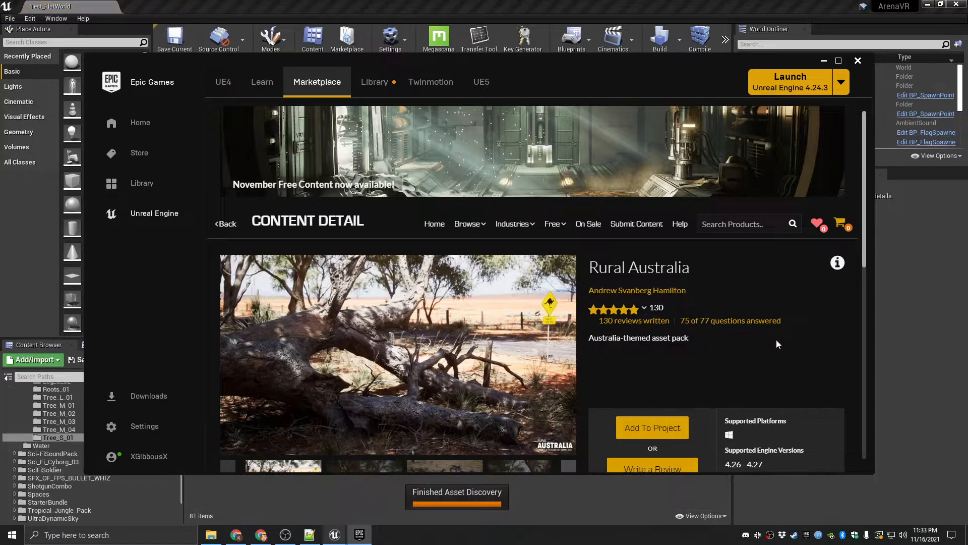
# - Examine the preview images of the Rural Australia asset pack for its trees, grasses, logs and rocks
pyautogui.scroll(-2, 754, 341)
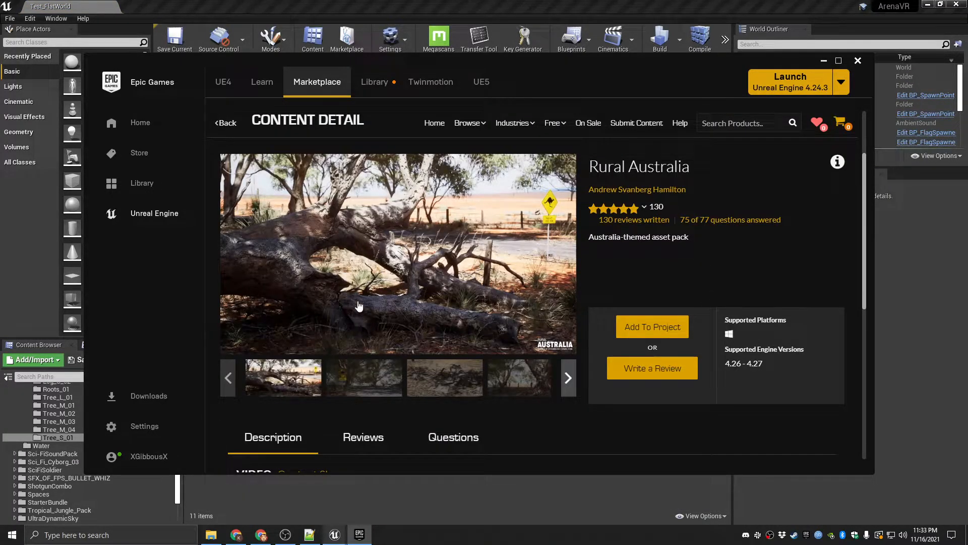
pyautogui.click(434, 382)
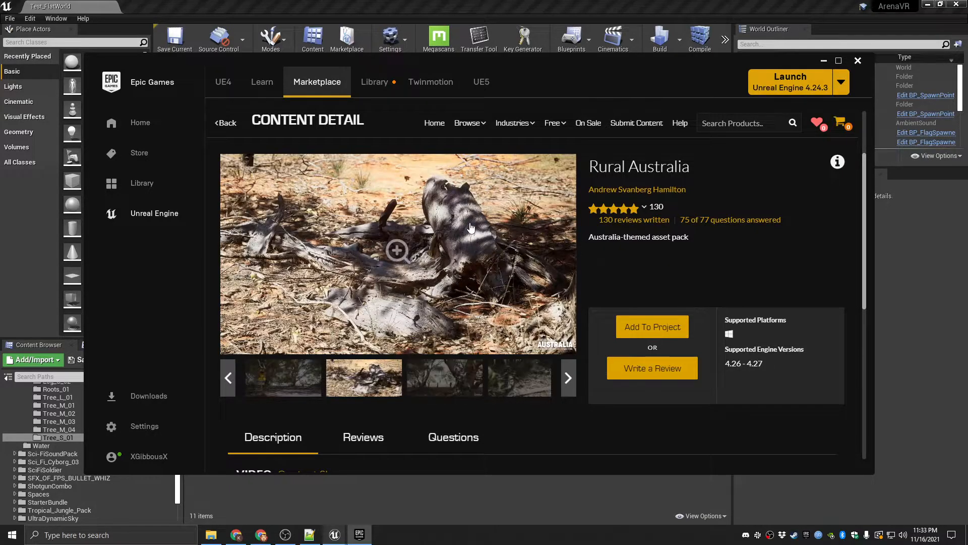
pyautogui.click(509, 385)
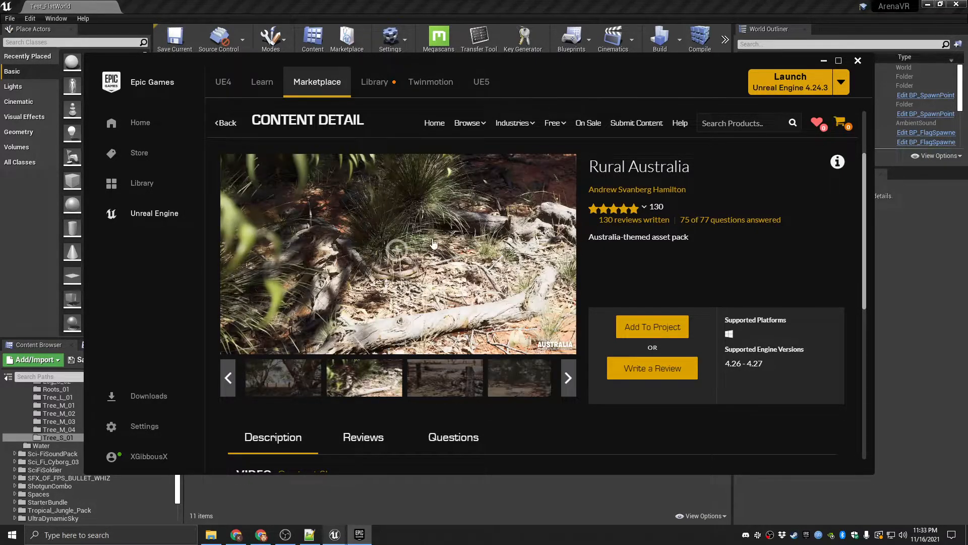
pyautogui.click(523, 391)
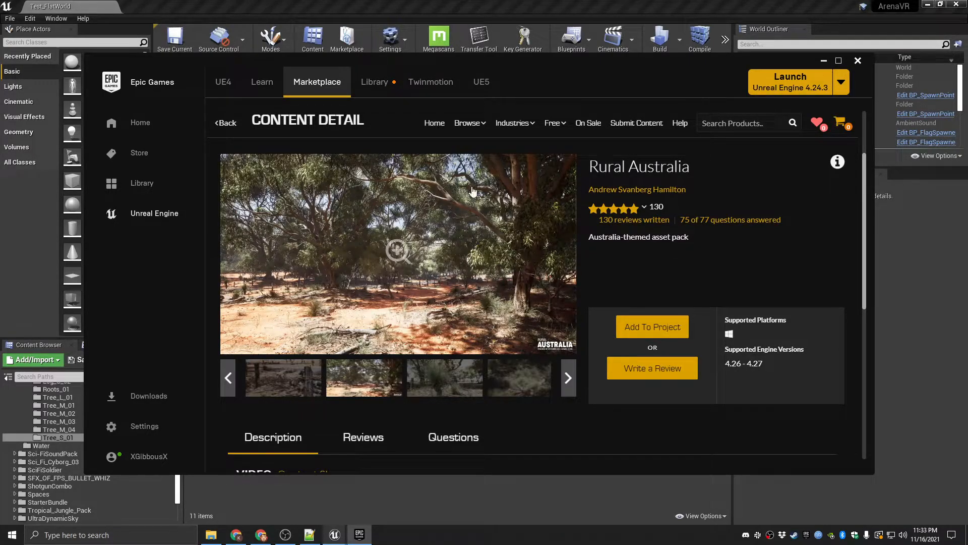
pyautogui.click(518, 388)
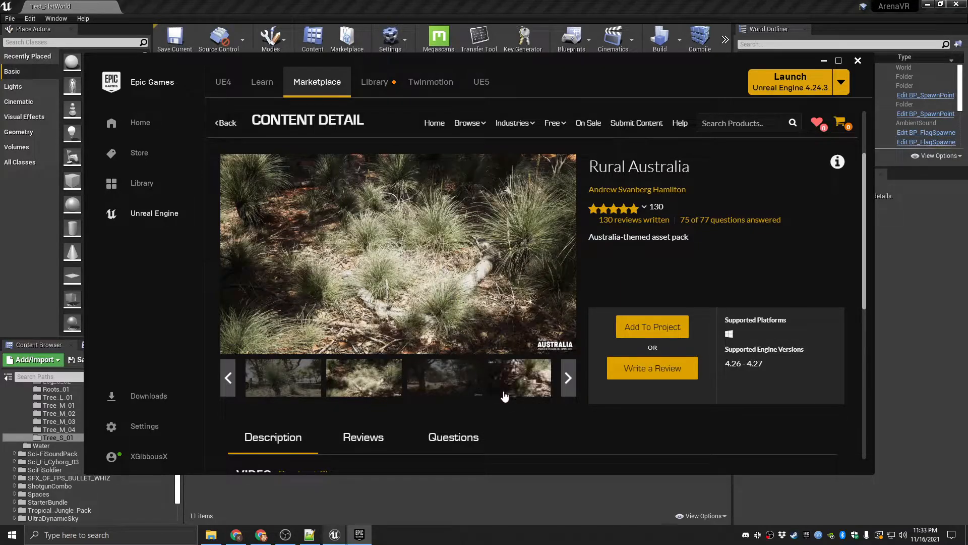
pyautogui.click(534, 379)
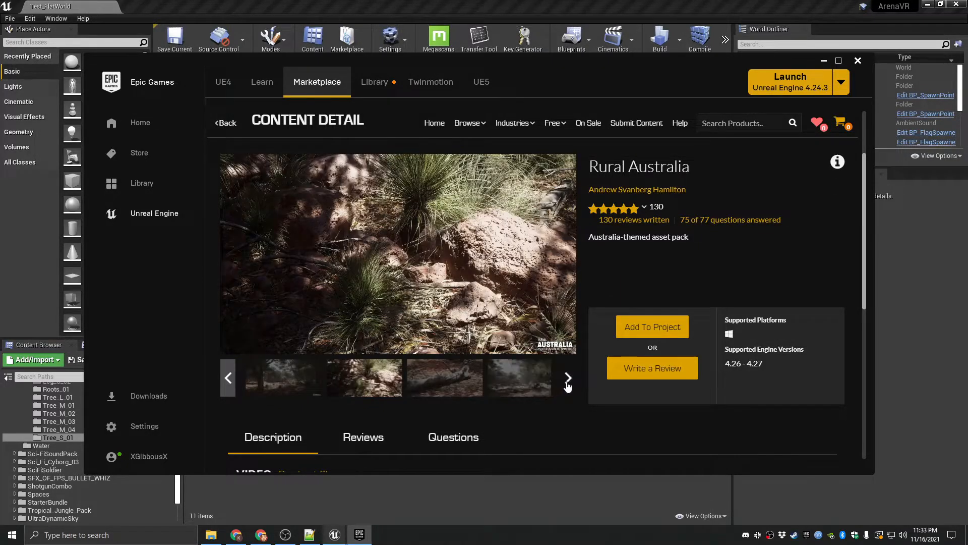
pyautogui.click(380, 383)
pyautogui.click(448, 386)
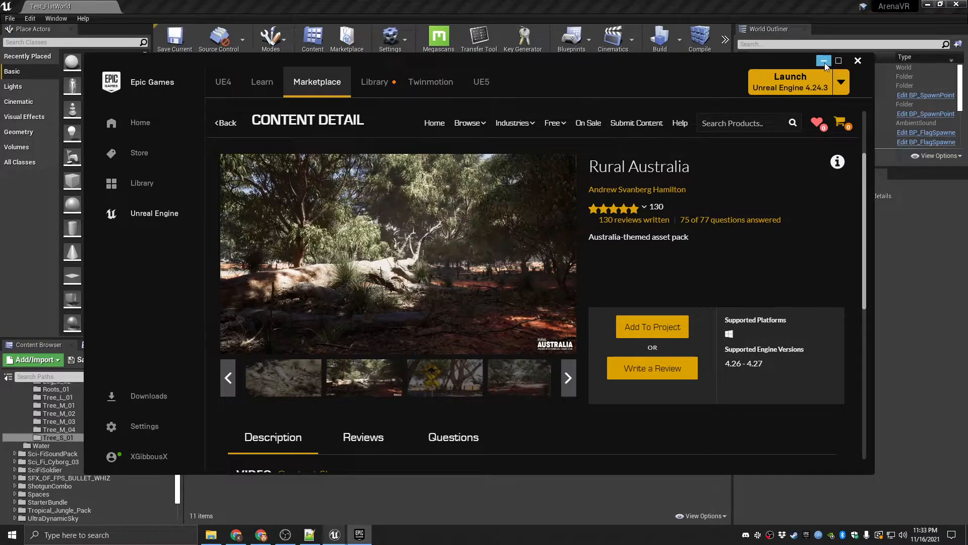
# - Look over the other asset packs in the library vault and return to the Unreal Editor with the Test_FlatWorld level
pyautogui.click(375, 86)
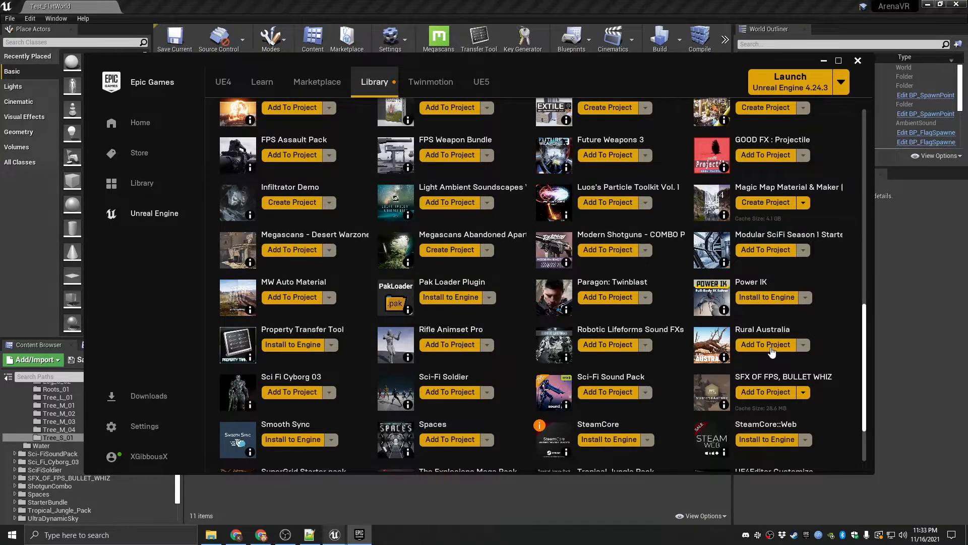
pyautogui.scroll(-2, 474, 337)
pyautogui.scroll(1, 797, 329)
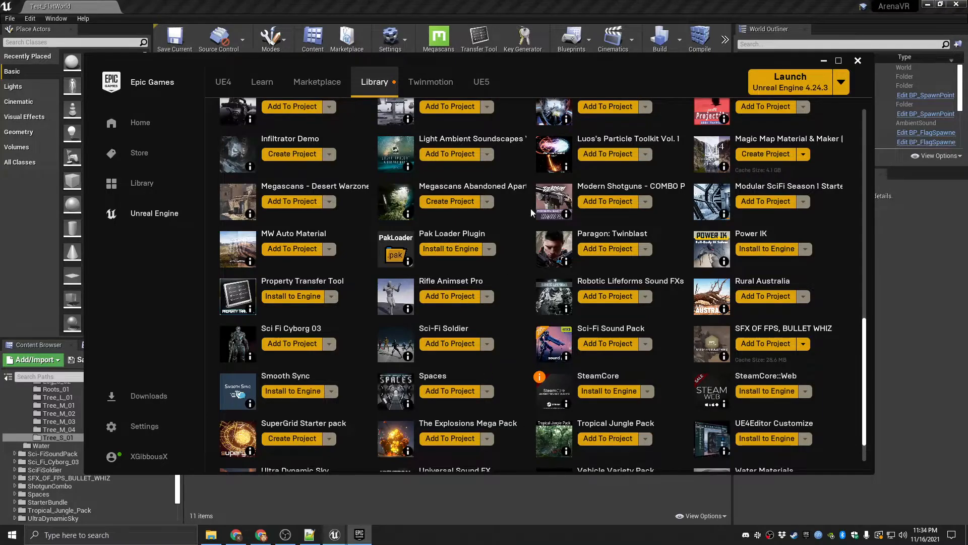
pyautogui.click(824, 61)
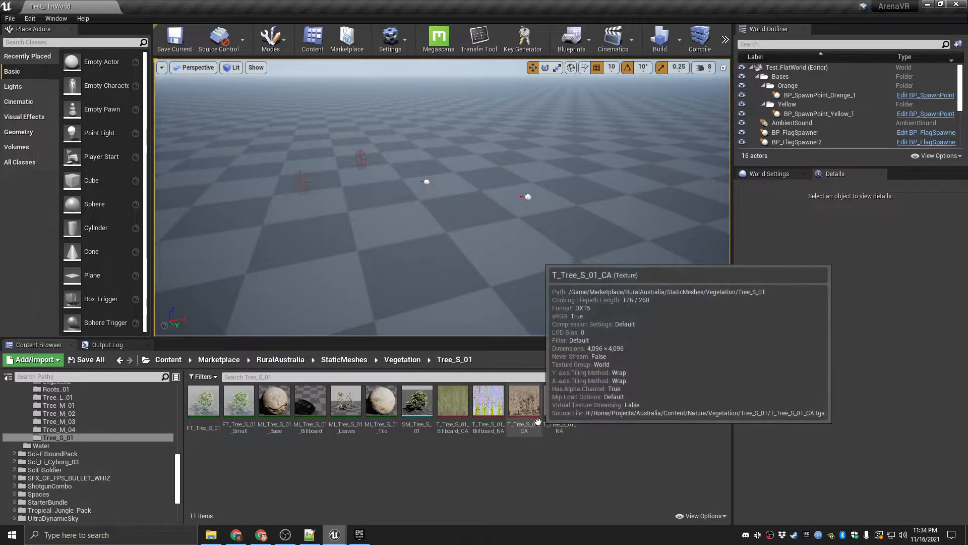
# - Open the DesertKingdom level from the Levels > DesertKingdom content folder and look over its desert terrain
pyautogui.scroll(4, 30, 446)
pyautogui.click(25, 397)
pyautogui.scroll(5, 45, 428)
pyautogui.scroll(3, 44, 428)
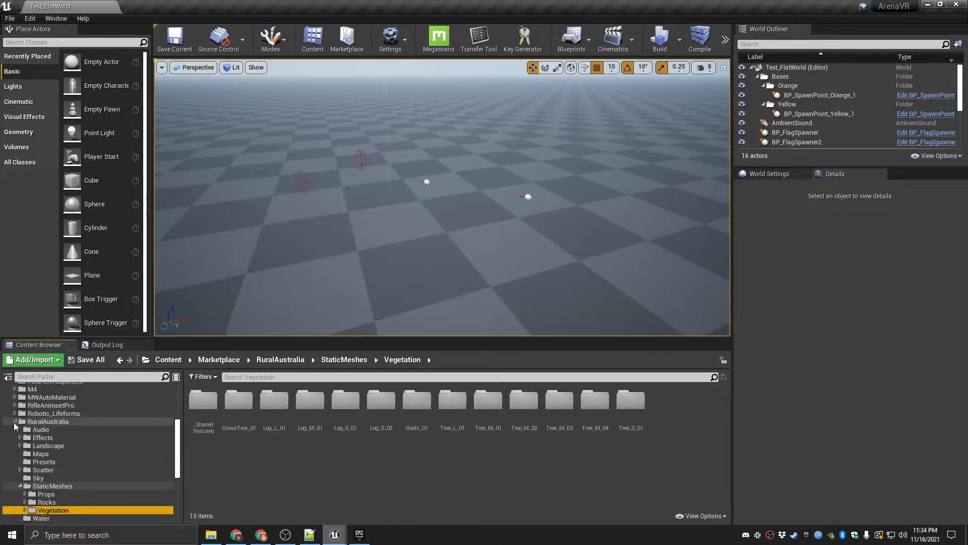
pyautogui.doubleClick(41, 430)
pyautogui.scroll(4, 37, 444)
pyautogui.click(10, 412)
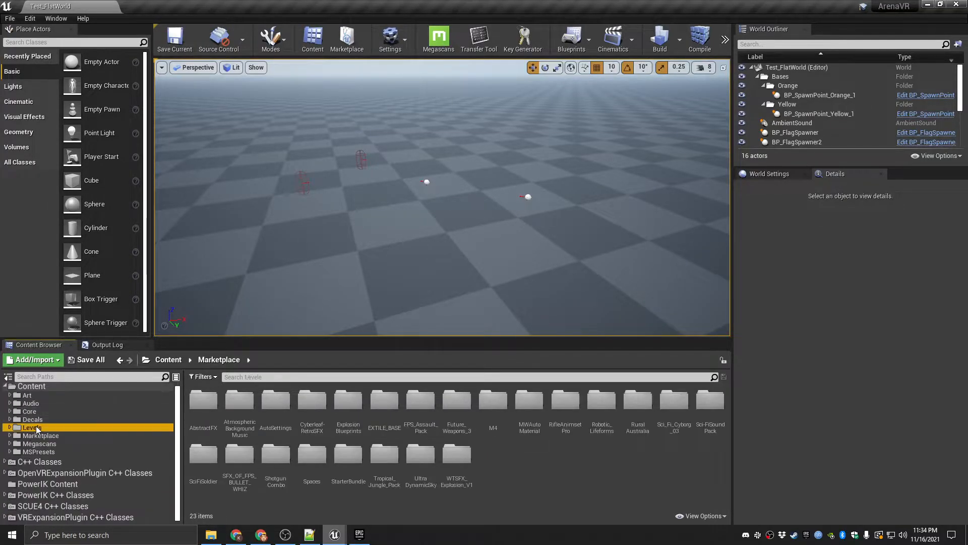
pyautogui.click(32, 428)
pyautogui.doubleClick(214, 434)
pyautogui.doubleClick(247, 406)
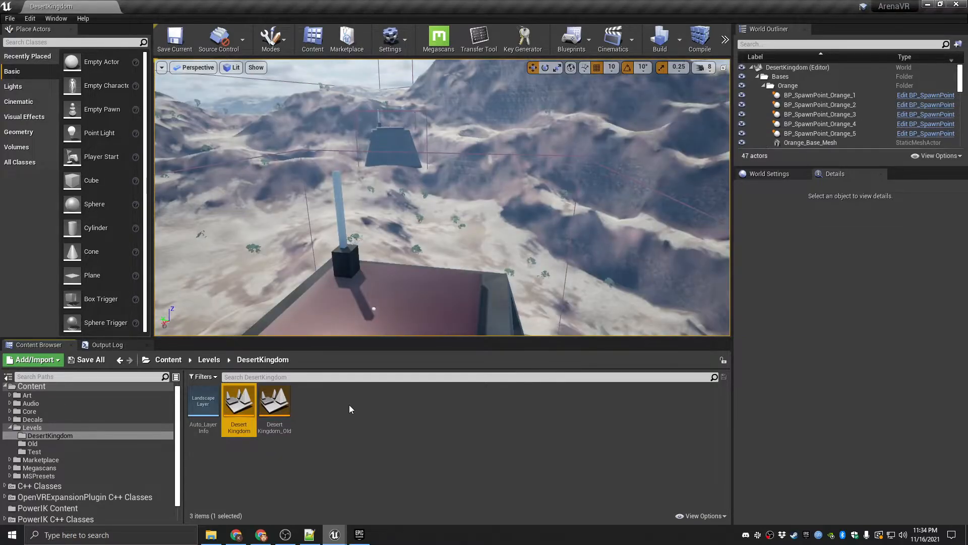
pyautogui.press('s')
pyautogui.moveTo(462, 195)
pyautogui.mouseDown(button='right')
pyautogui.moveTo(467, 214)
pyautogui.moveTo(460, 183)
pyautogui.mouseUp(button='right')
pyautogui.press('w')
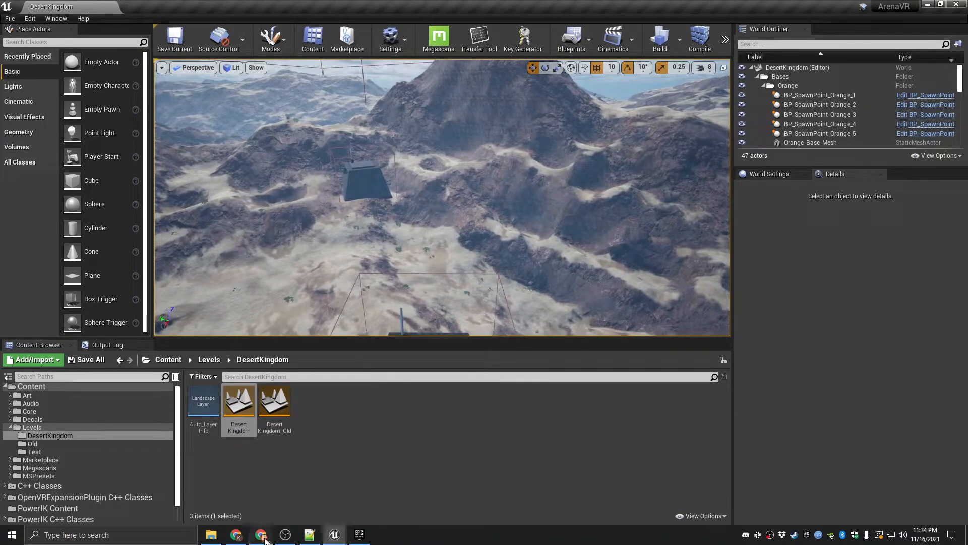
# - Switch to Chrome, skim the Procedural Foliage Tool Quick Start page for spawner and foliage type setup, and close the page
pyautogui.click(263, 535)
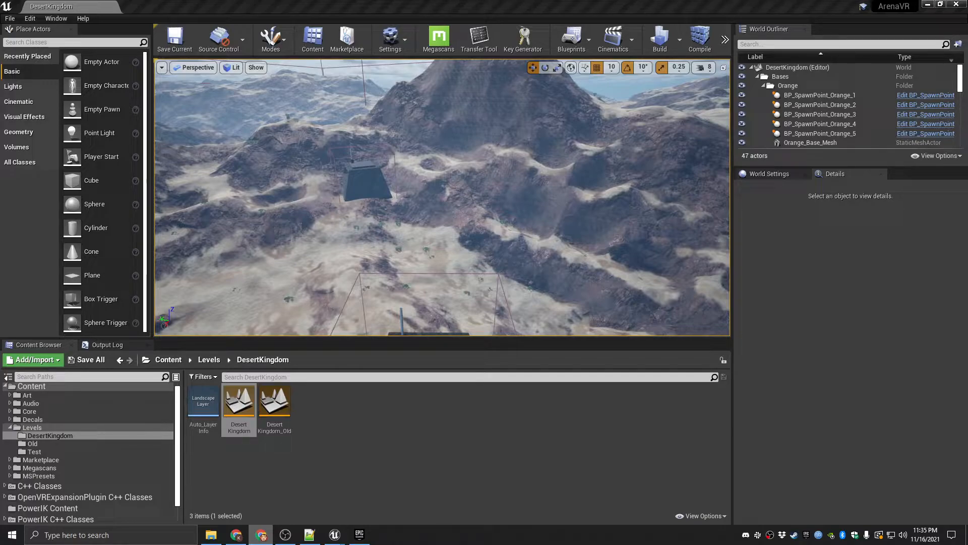
pyautogui.moveTo(0, 353); pyautogui.dragTo(544, 73)
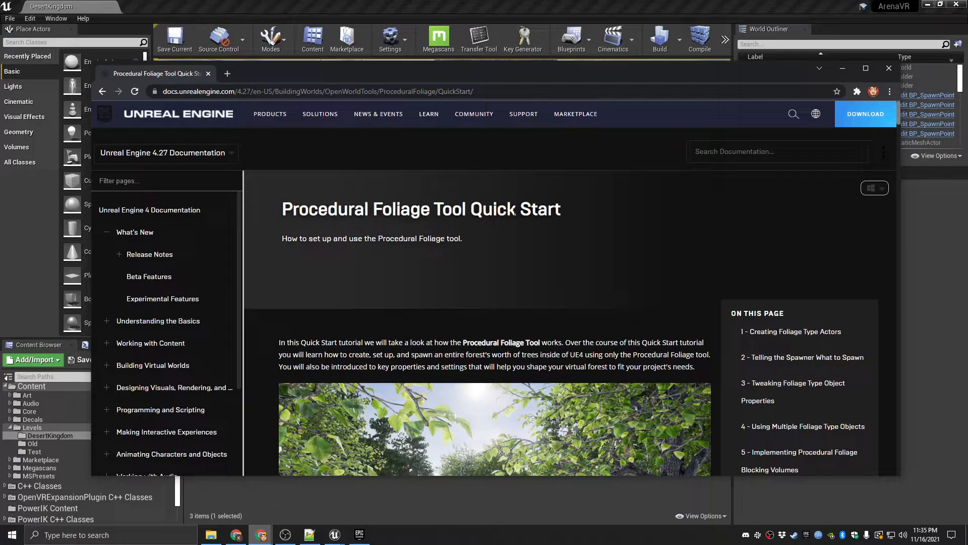
pyautogui.scroll(-15, 558, 264)
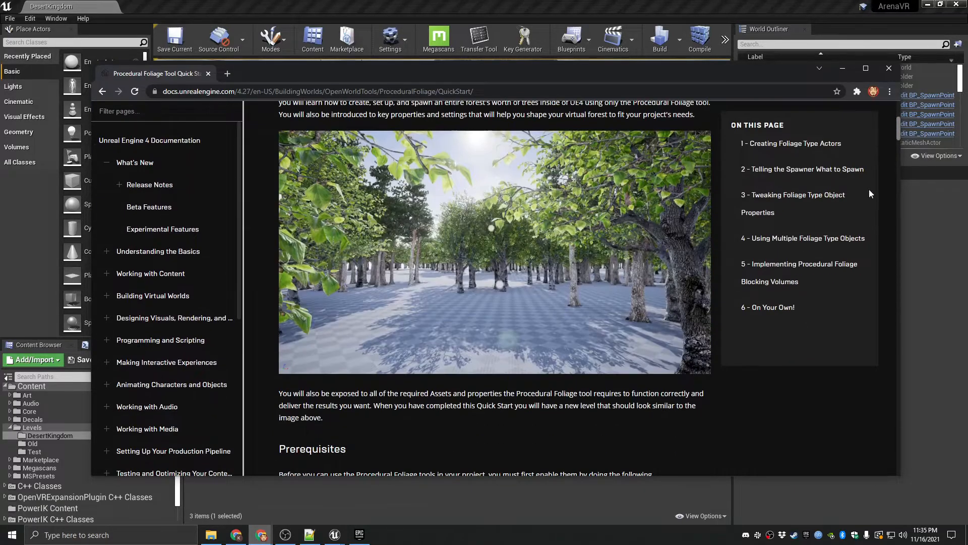
pyautogui.scroll(-15, 598, 260)
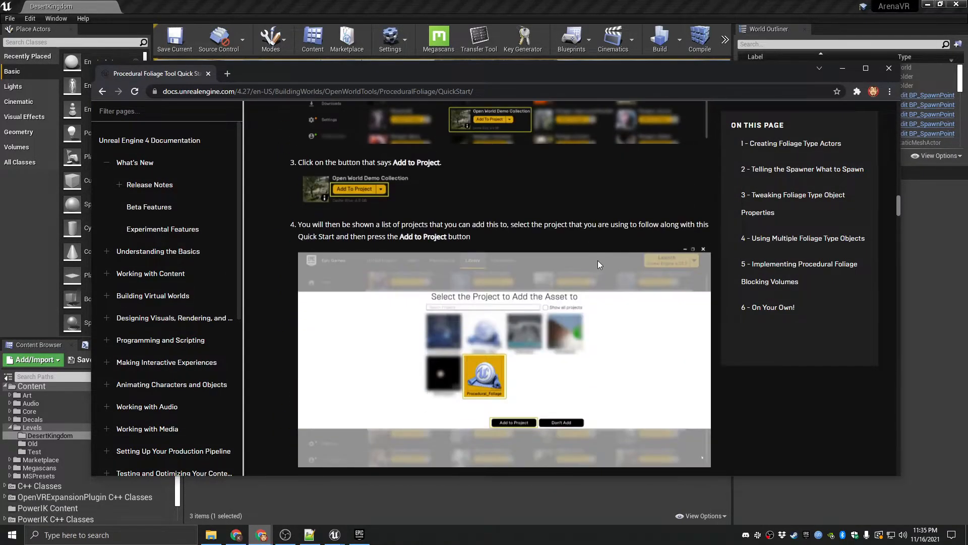
pyautogui.scroll(-15, 592, 264)
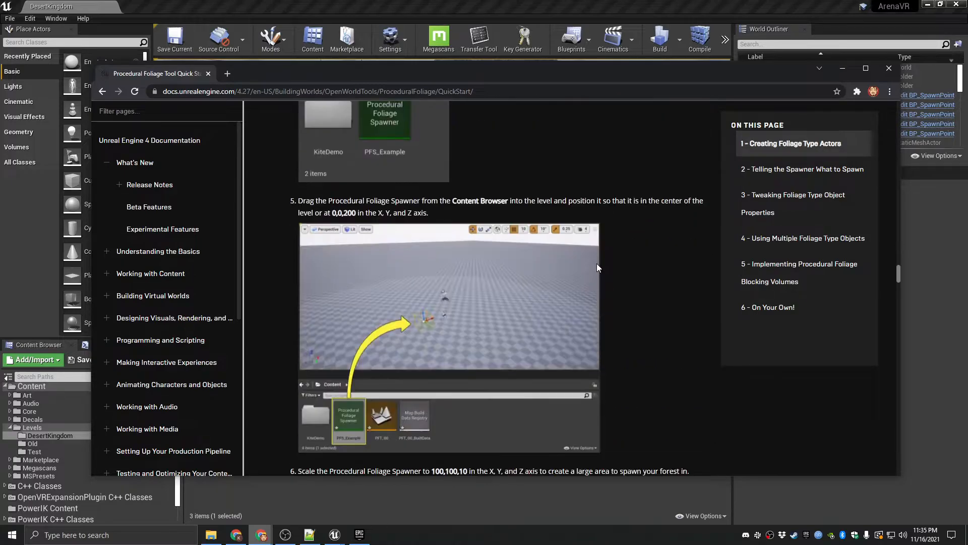
pyautogui.scroll(-8, 606, 264)
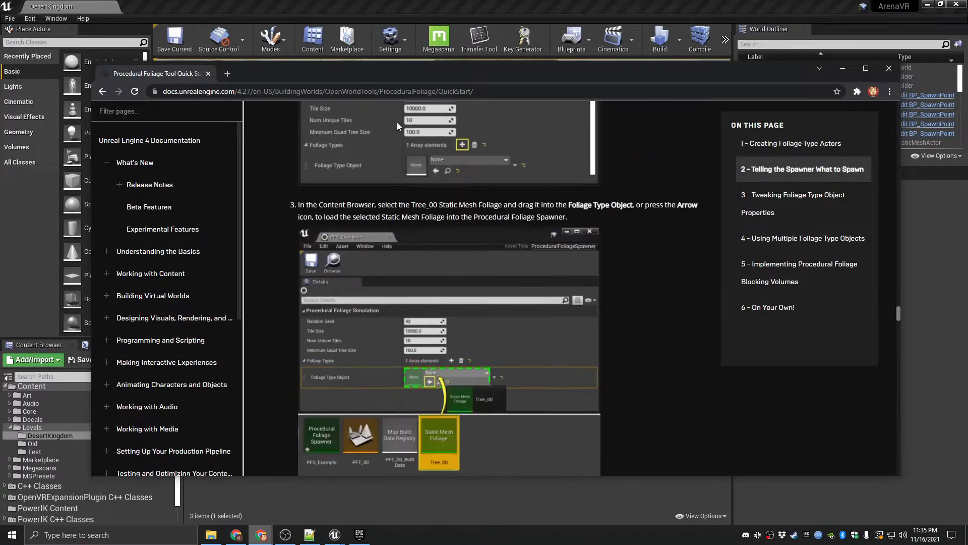
pyautogui.scroll(-5, 694, 276)
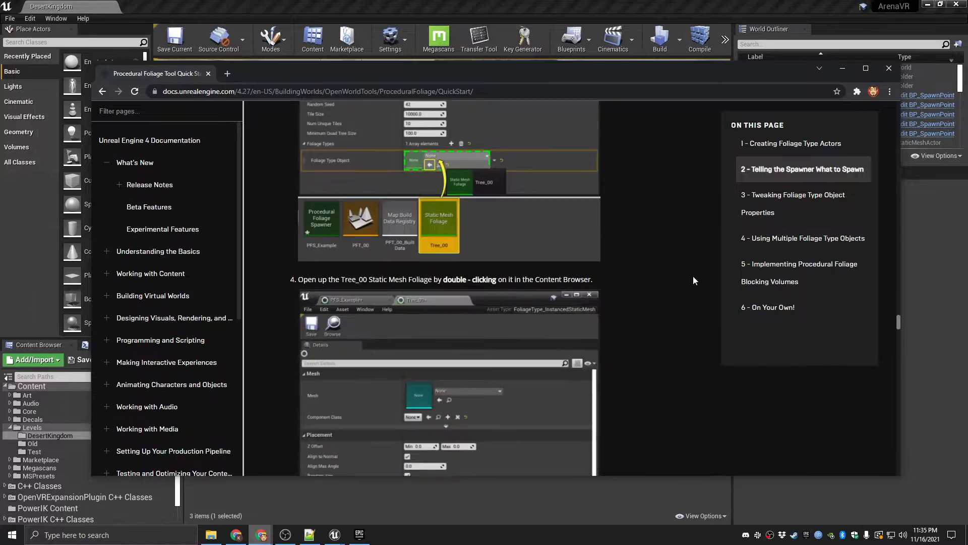
pyautogui.click(208, 73)
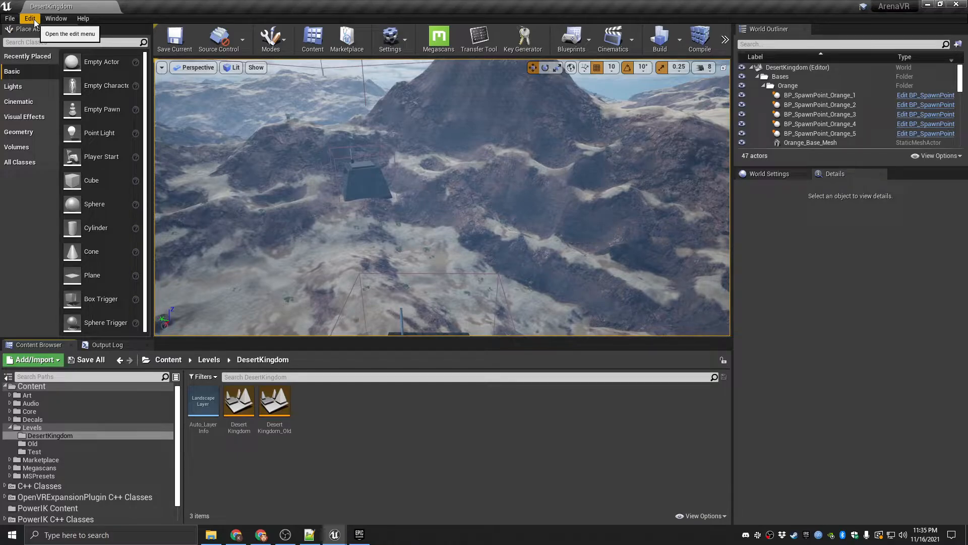
# - Check the Procedural Foliage option among the experimental features in the Editor Preferences and close the preferences
pyautogui.click(30, 18)
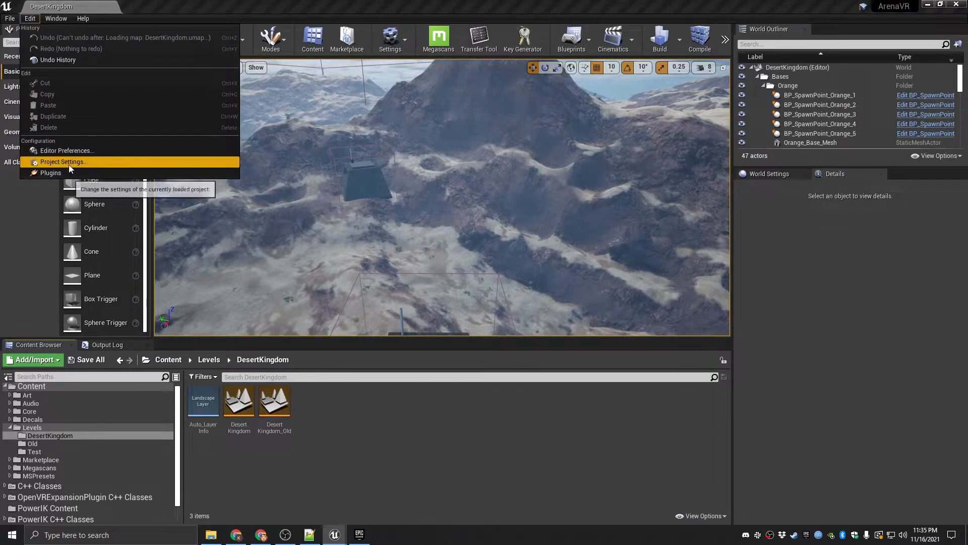
pyautogui.click(83, 151)
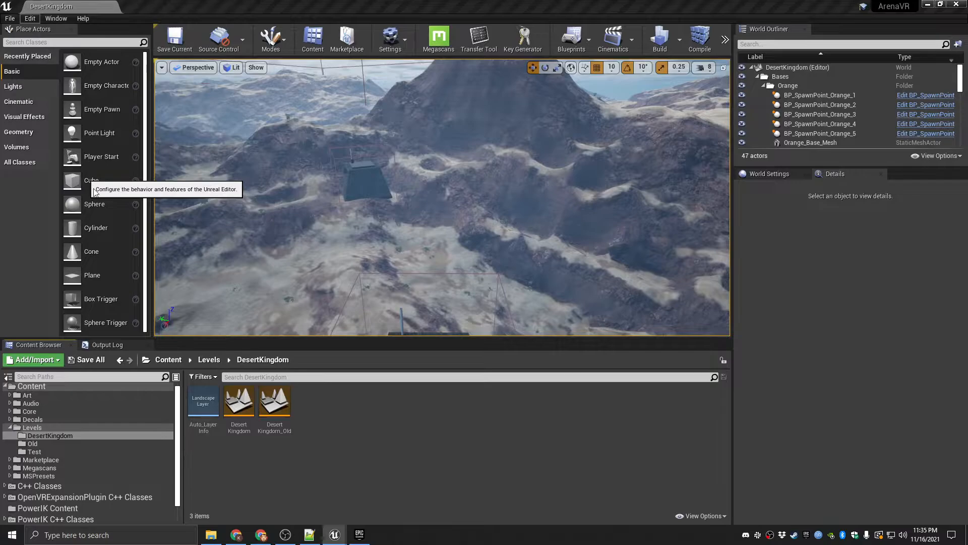
pyautogui.click(36, 77)
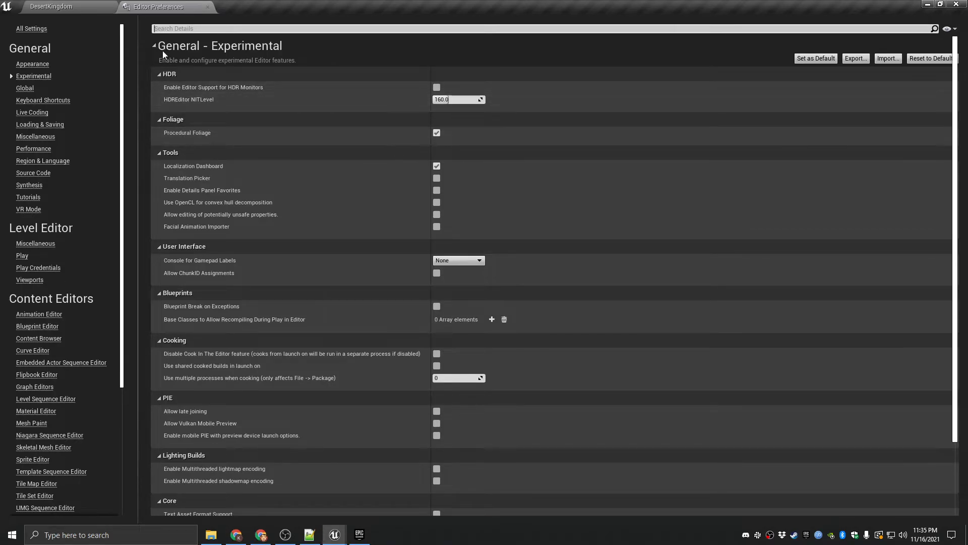
pyautogui.click(207, 7)
# - Look over the foliage asset types that can be created in the DesertKingdom folder and dismiss the options
pyautogui.rightClick(373, 478)
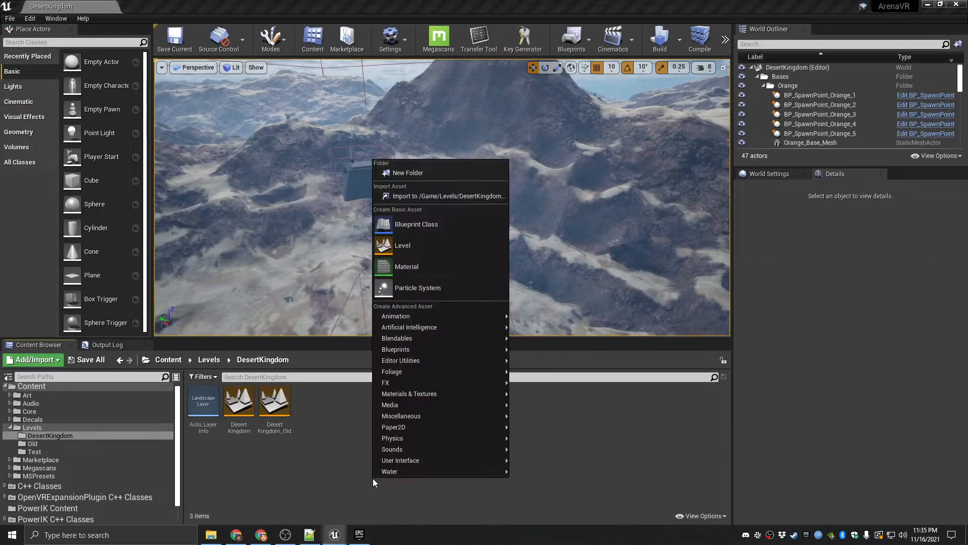
pyautogui.moveTo(409, 374)
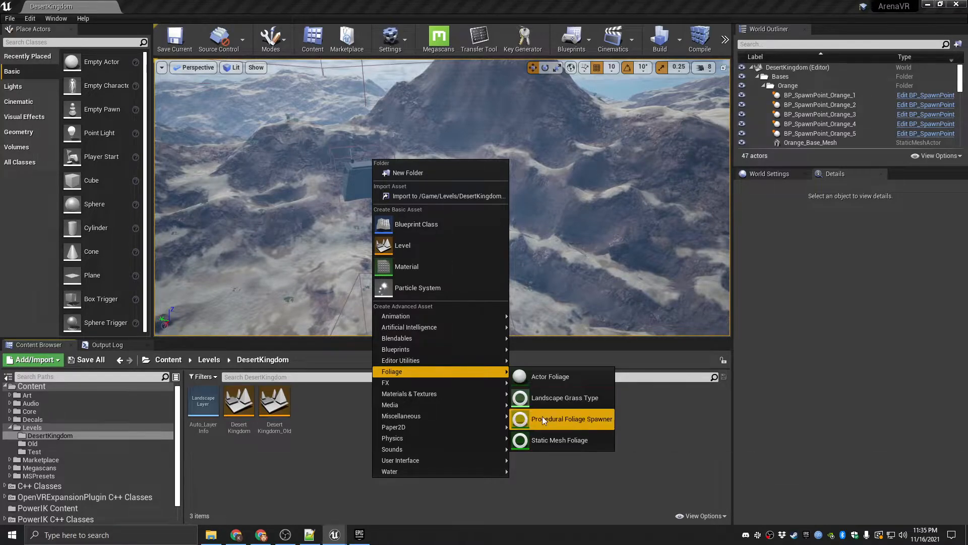
pyautogui.click(364, 446)
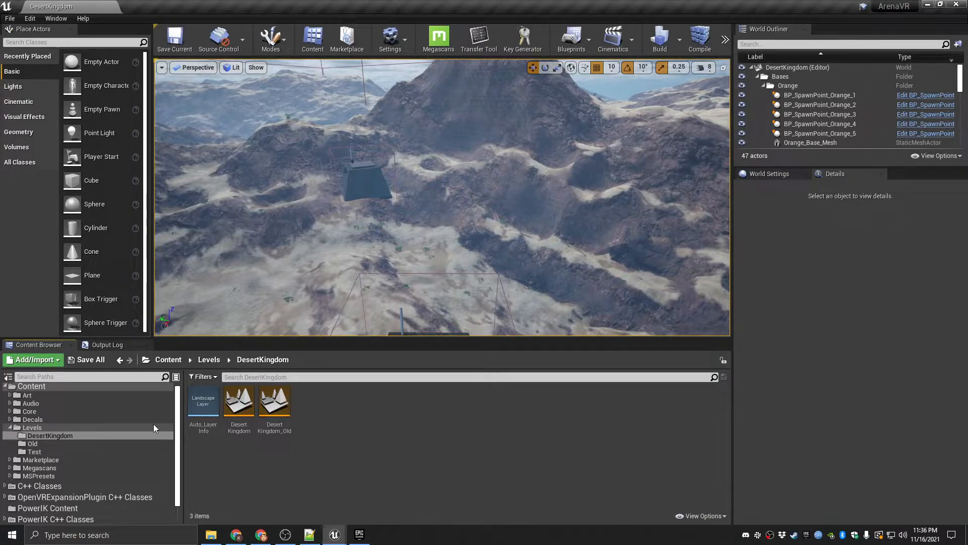
pyautogui.rightClick(347, 428)
pyautogui.moveTo(373, 389)
pyautogui.moveTo(377, 323)
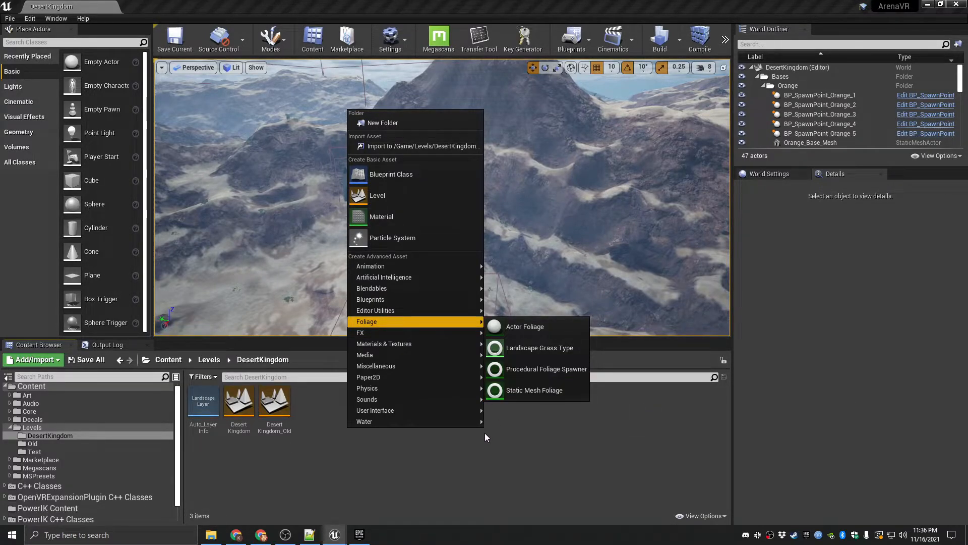
pyautogui.click(430, 461)
# - Inspect the procedural foliage blocking volumes in the Foliage folder, including the one around the distant base structure
pyautogui.moveTo(428, 283); pyautogui.dragTo(451, 268, button='right')
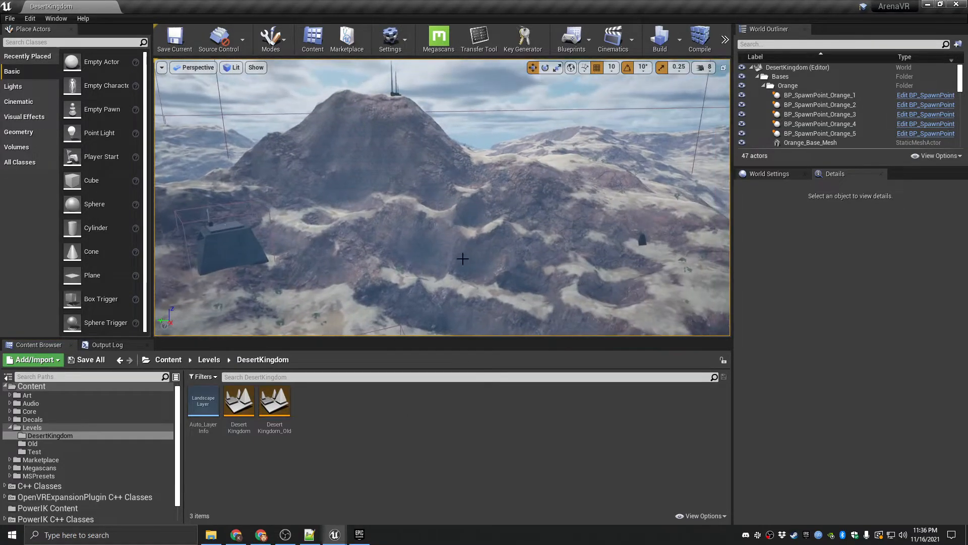
pyautogui.click(757, 77)
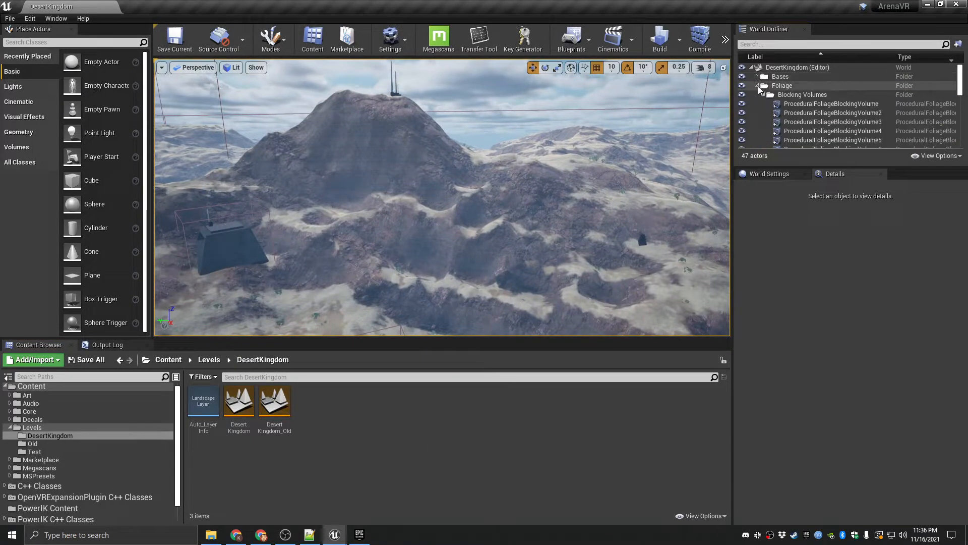
pyautogui.click(795, 104)
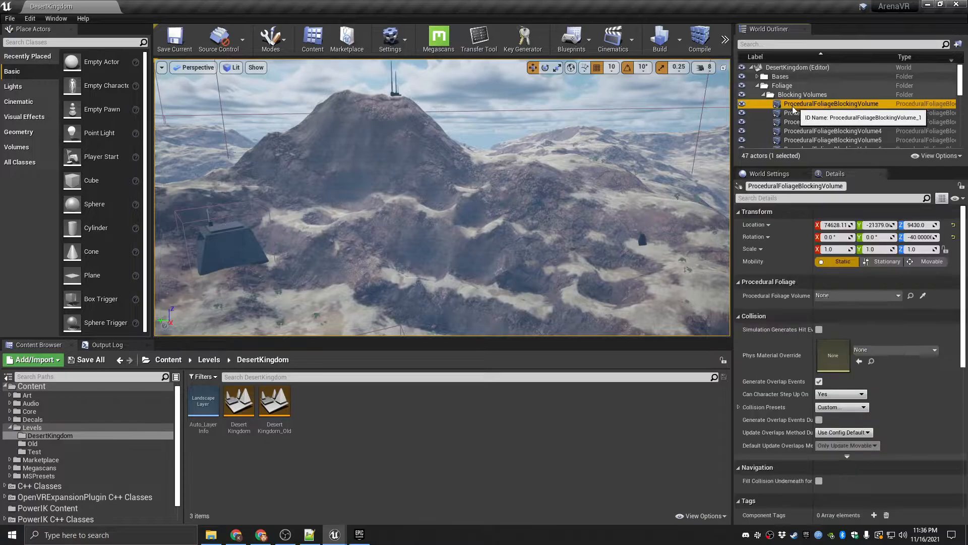
pyautogui.press('f')
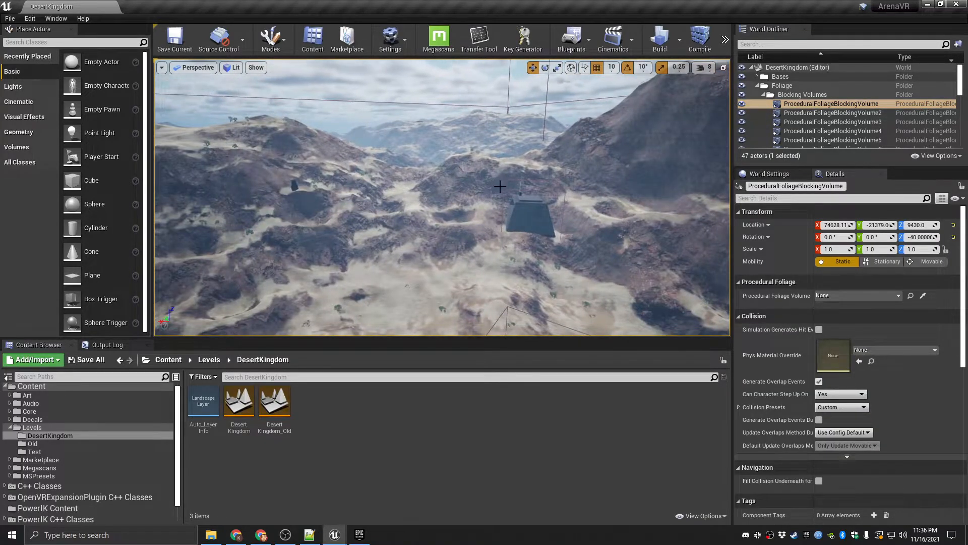
pyautogui.click(506, 191)
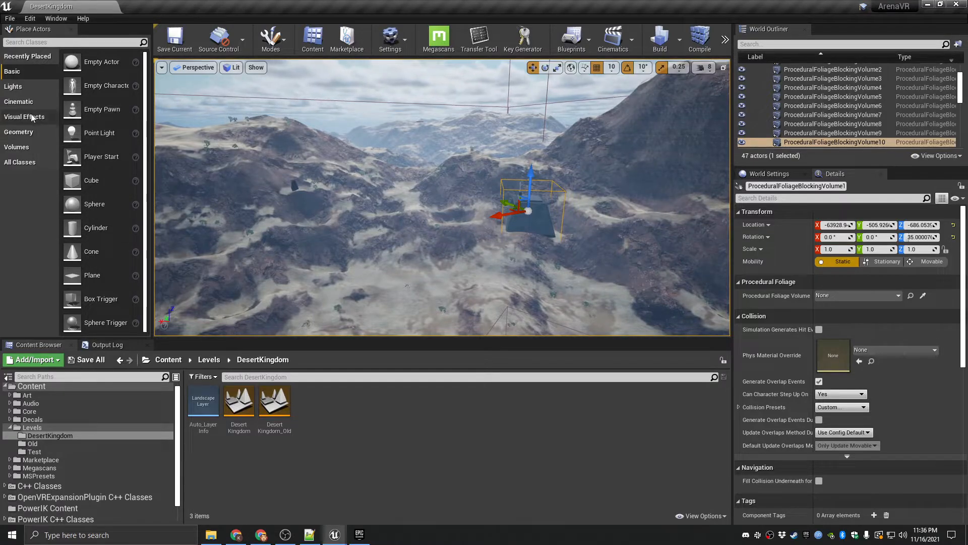
# - Search the placeable actors for "blocking" and deselect the blocking volume in the level
pyautogui.click(56, 43)
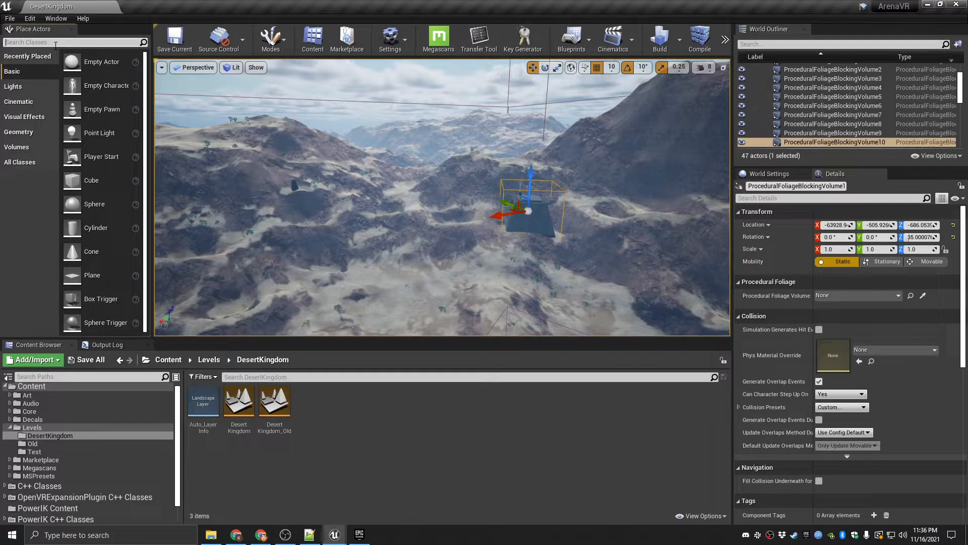
pyautogui.write('blocking')
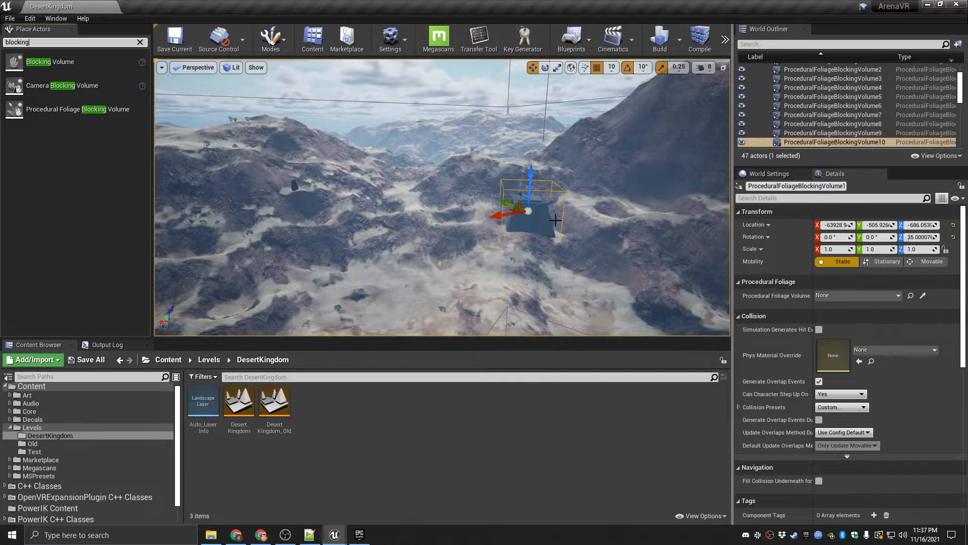
pyautogui.moveTo(517, 221); pyautogui.dragTo(550, 232, button='right')
pyautogui.press('Escape')
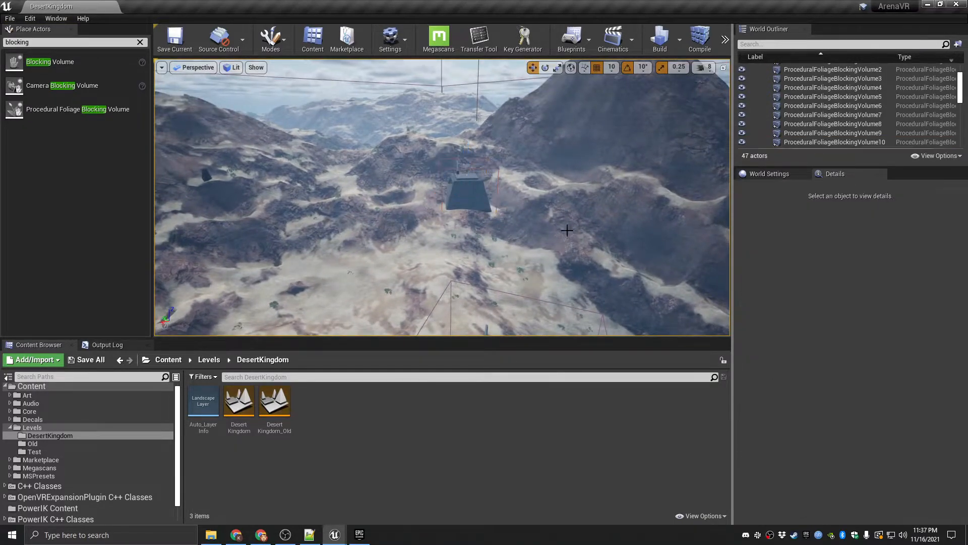
# - Locate the source asset of the level's PFS_Trees_Small foliage volume and open that procedural foliage spawner for inspection
pyautogui.scroll(2, 794, 137)
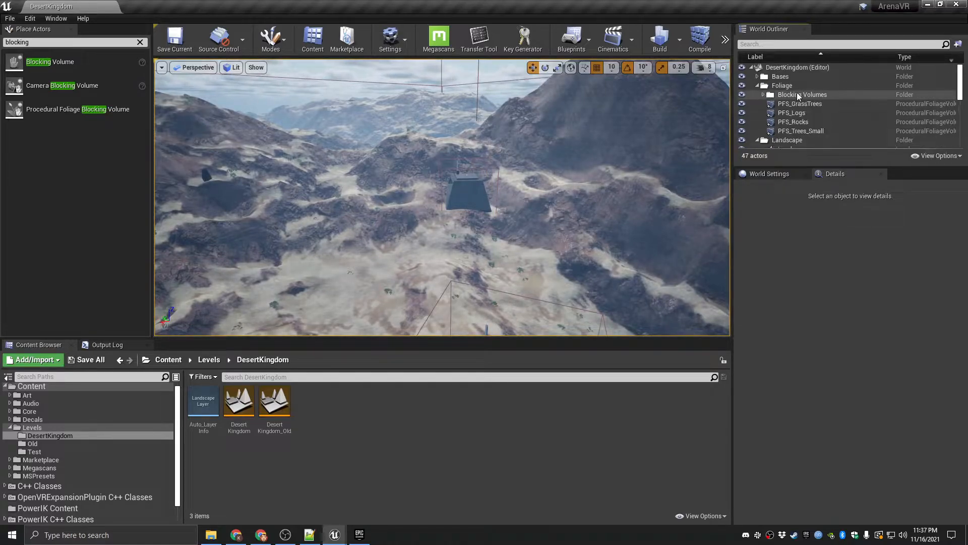
pyautogui.click(764, 95)
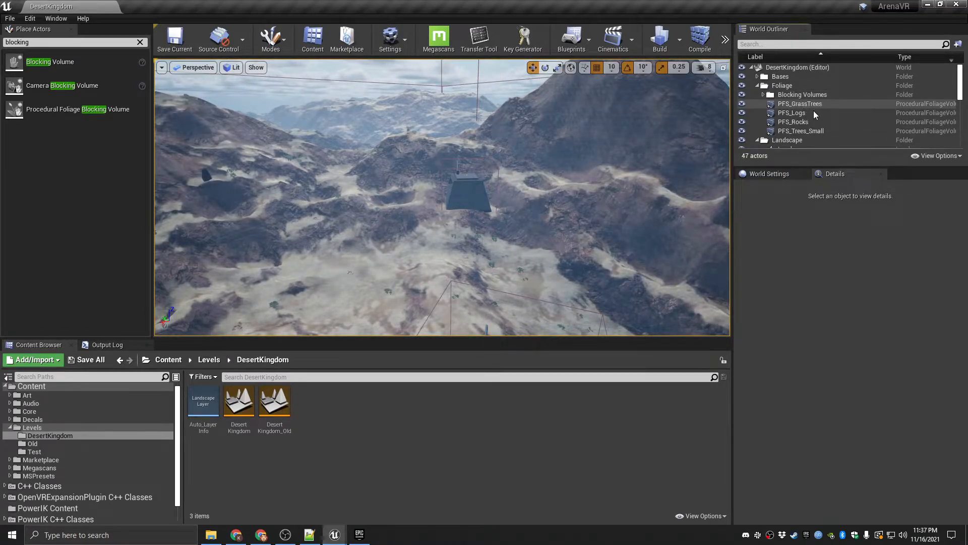
pyautogui.click(816, 131)
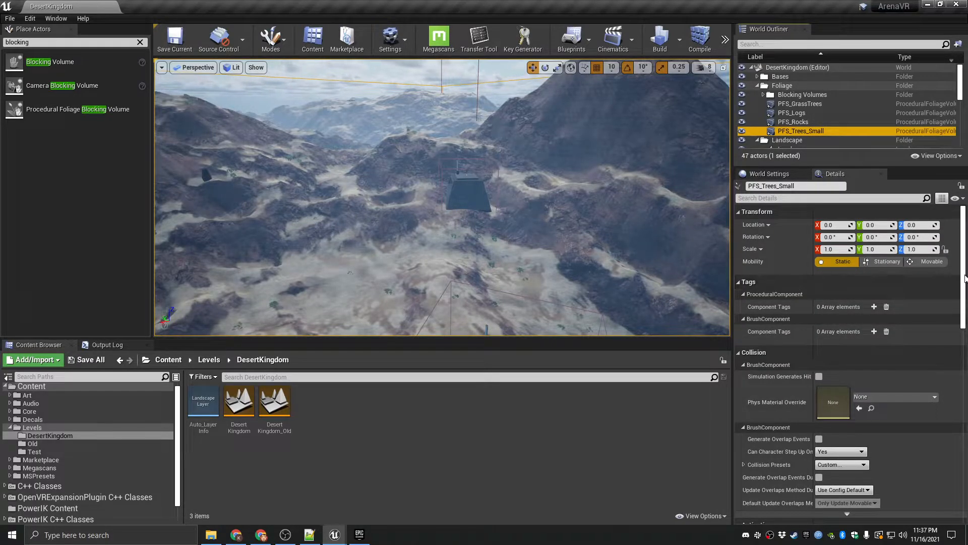
pyautogui.rightClick(820, 132)
pyautogui.click(855, 145)
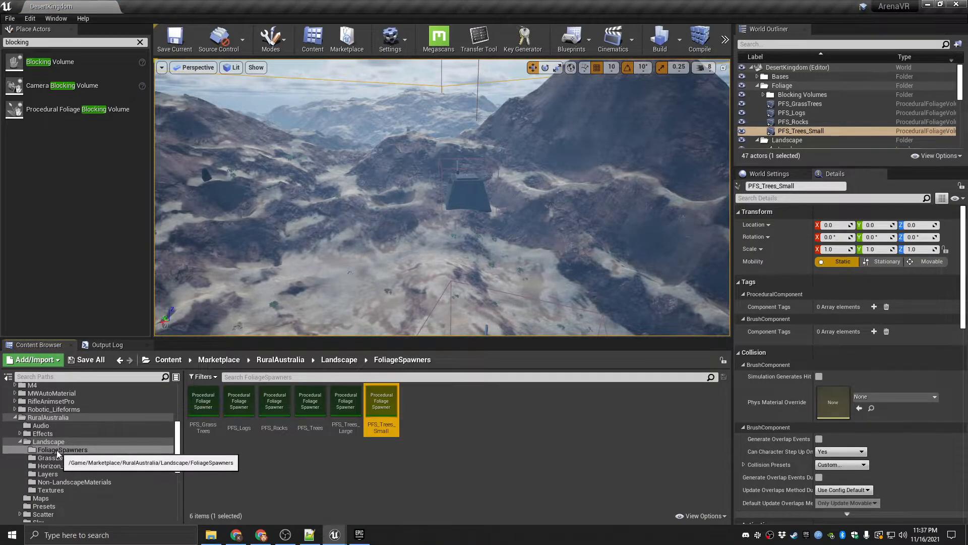
pyautogui.doubleClick(388, 408)
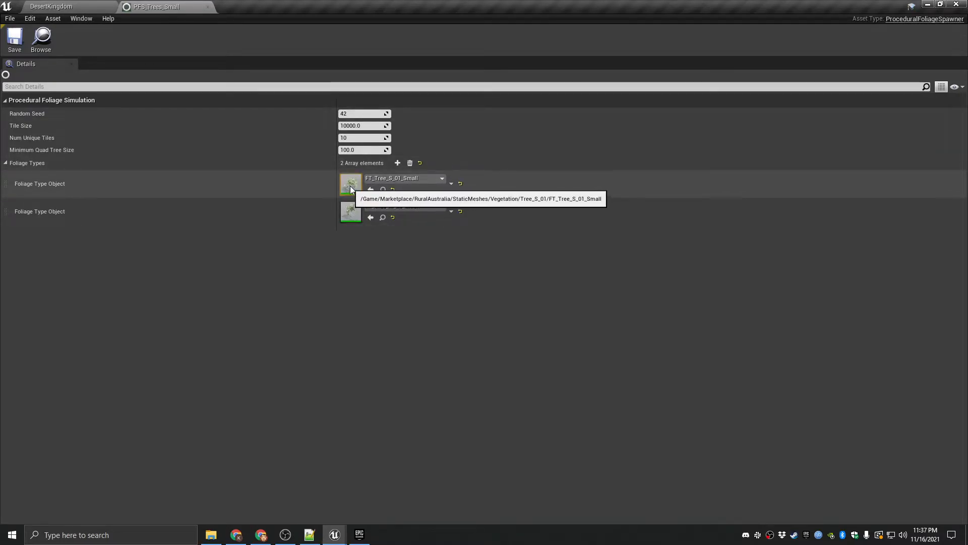
# - Locate the FT_Tree_S_01_Small foliage type asset and look over the foliage asset types that can be created in its folder
pyautogui.click(383, 191)
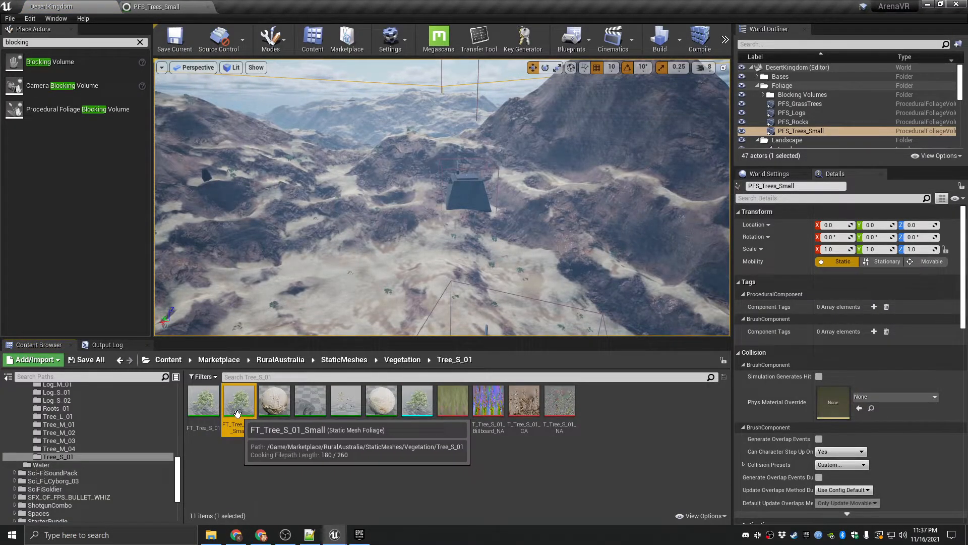
pyautogui.rightClick(288, 467)
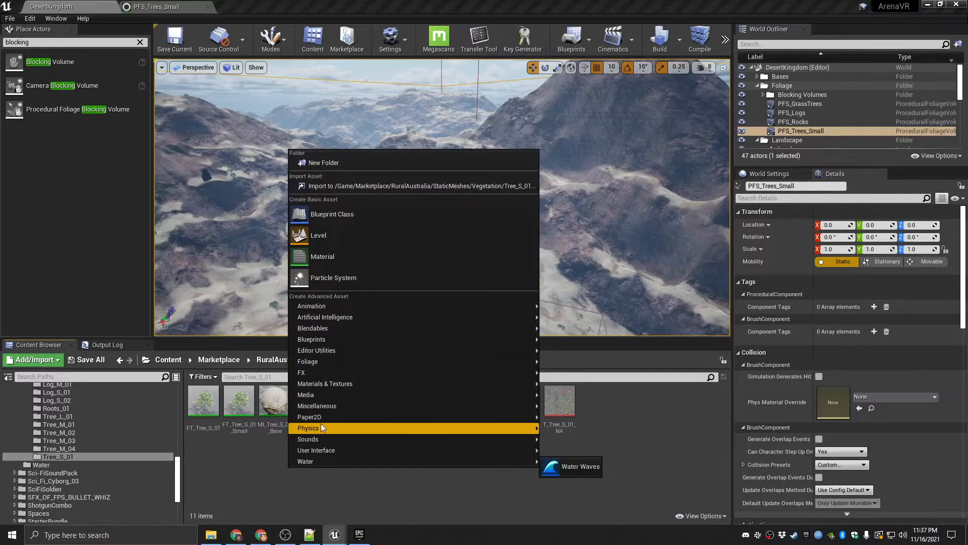
pyautogui.moveTo(315, 363)
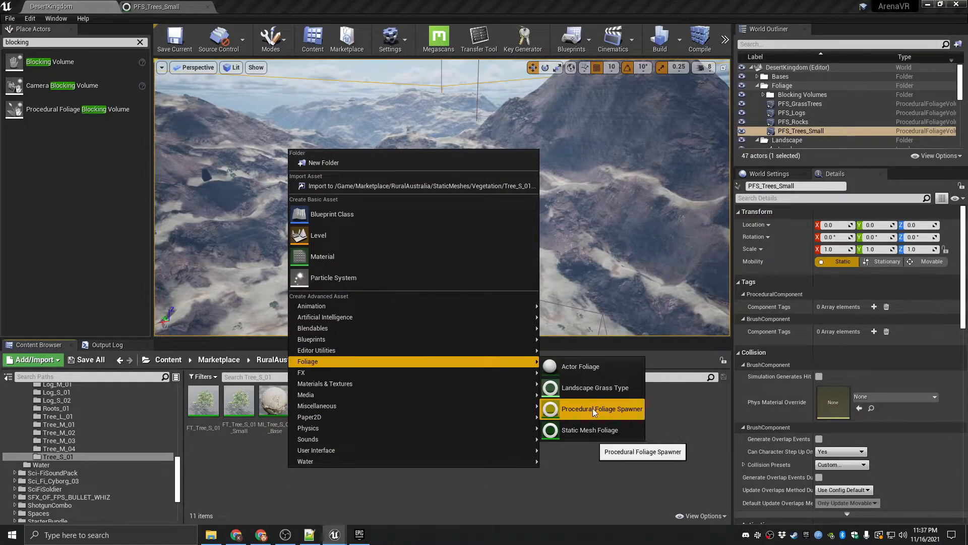
pyautogui.click(256, 459)
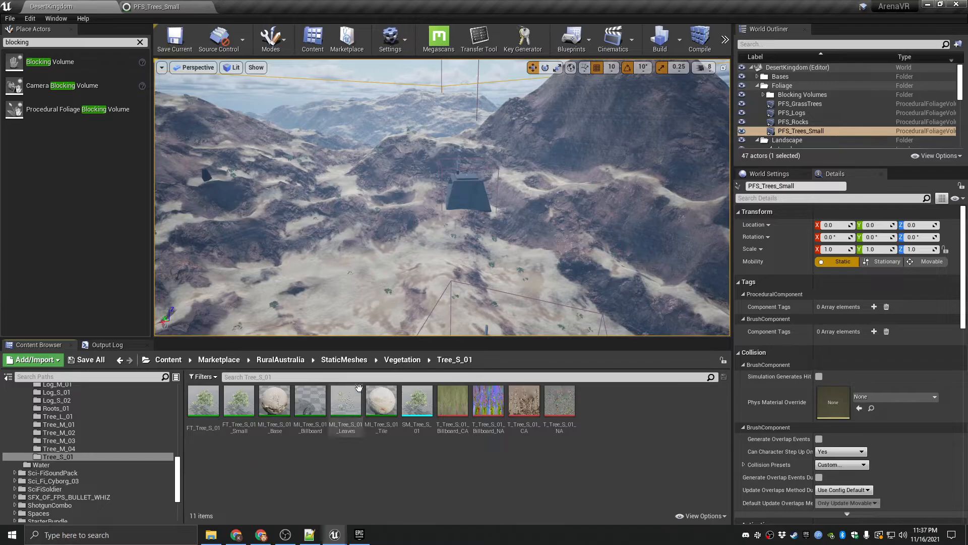
# - Locate the spawner asset used by the PFS_Trees_Small volume and examine the volume's brush and procedural foliage settings
pyautogui.click(813, 131)
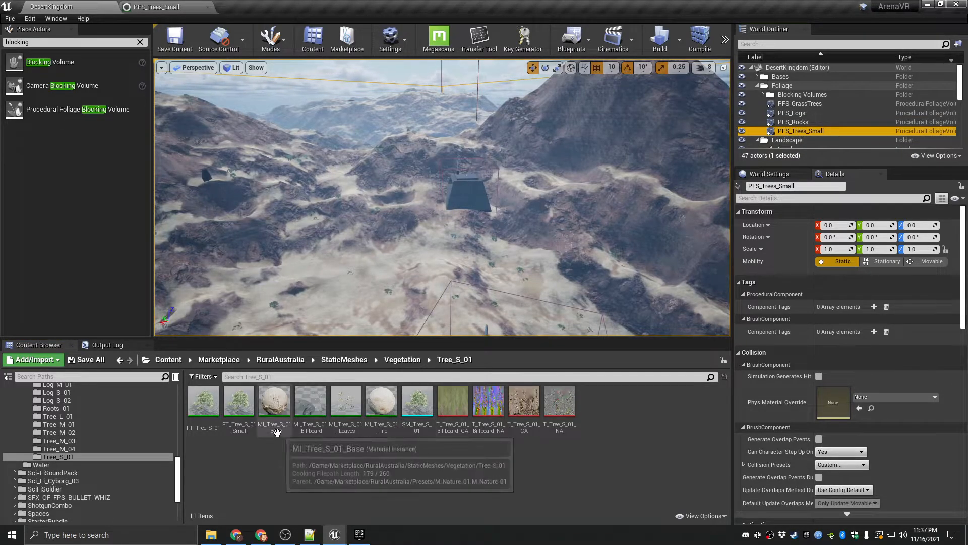
pyautogui.rightClick(810, 131)
pyautogui.click(838, 144)
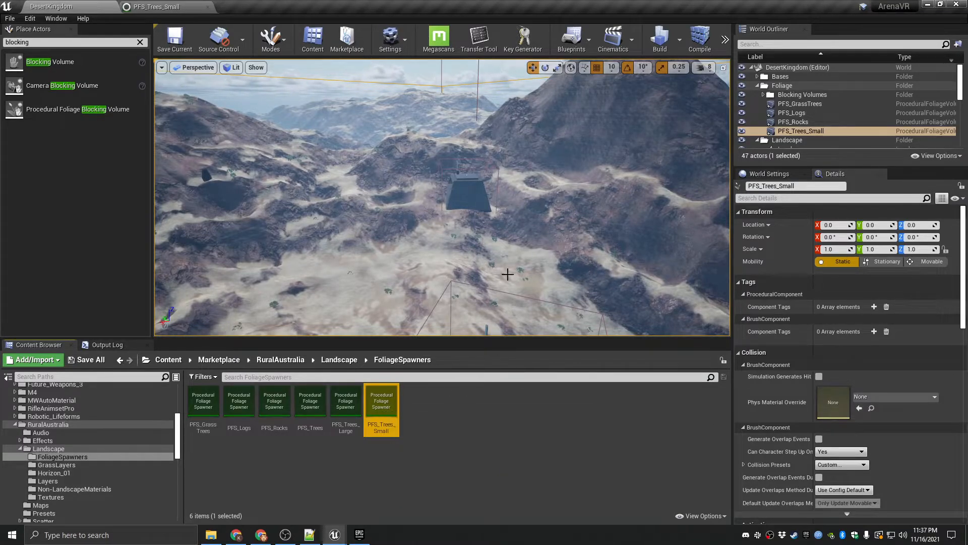
pyautogui.scroll(-10, 886, 358)
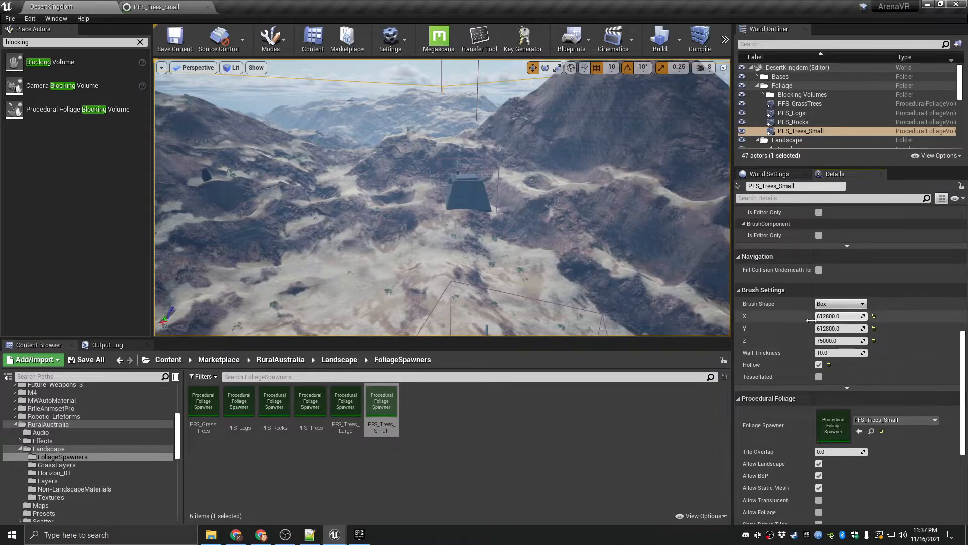
pyautogui.moveTo(597, 238); pyautogui.dragTo(272, 112, button='right')
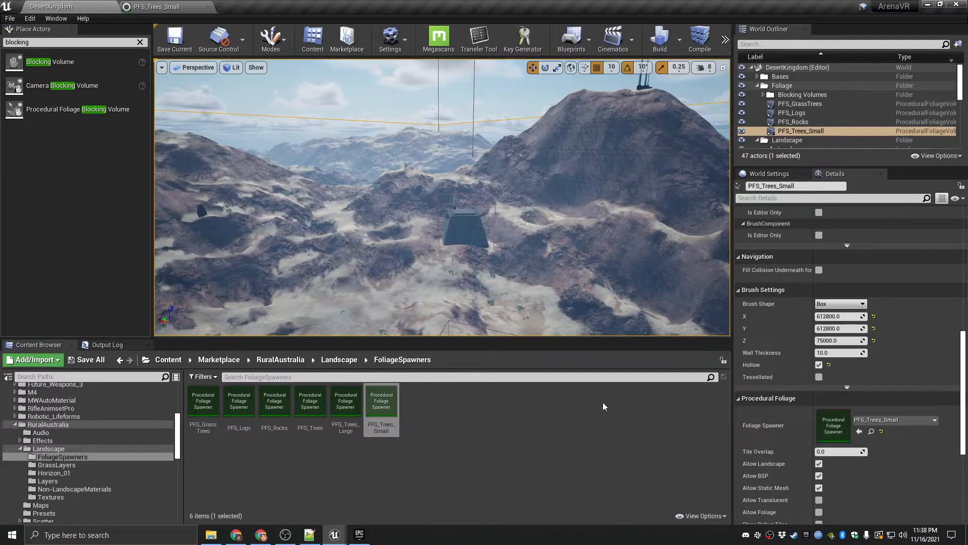
# - Compare the settings of the PFS_GrassTrees, PFS_Logs, PFS_Rocks and PFS_Trees_Small foliage volumes
pyautogui.click(818, 106)
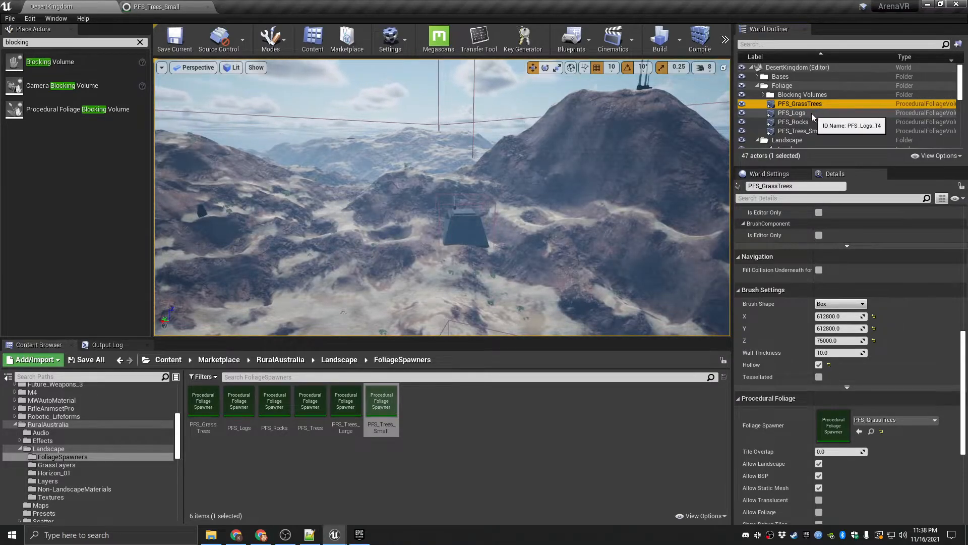
pyautogui.click(813, 113)
pyautogui.click(813, 122)
pyautogui.click(814, 131)
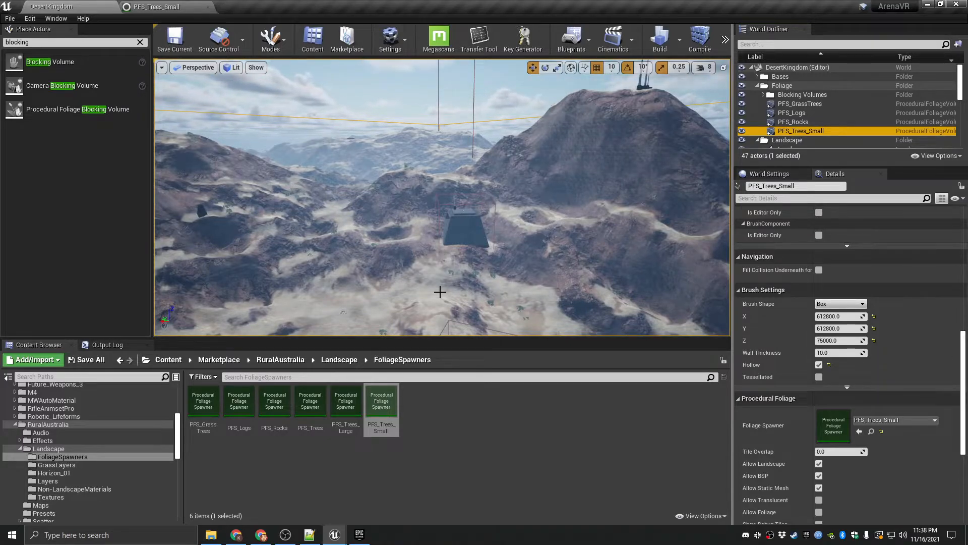
pyautogui.click(420, 464)
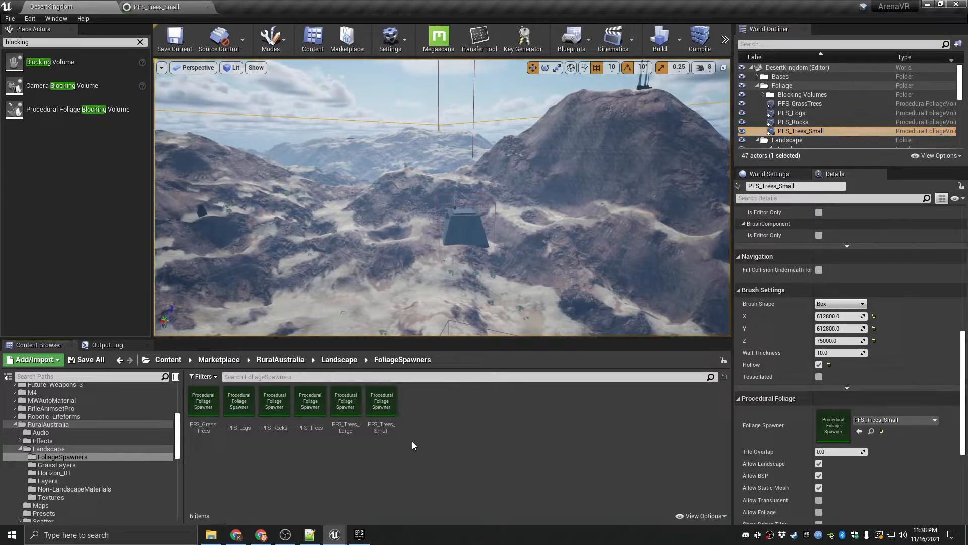
# - Open the PFS_Trees_Small spawner and, from its foliage types, open FT_Tree_S_01_Small for inspection
pyautogui.doubleClick(390, 411)
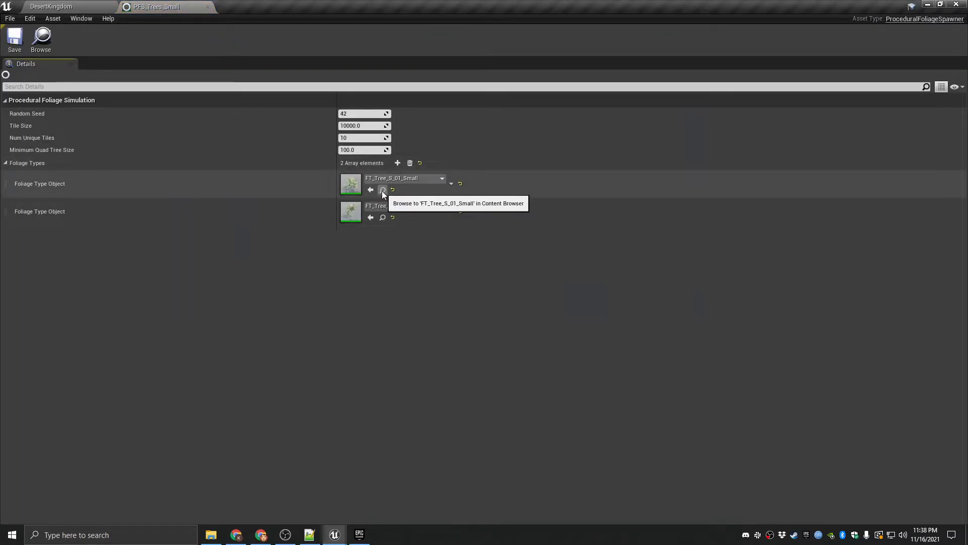
pyautogui.click(382, 190)
pyautogui.doubleClick(243, 429)
pyautogui.click(158, 7)
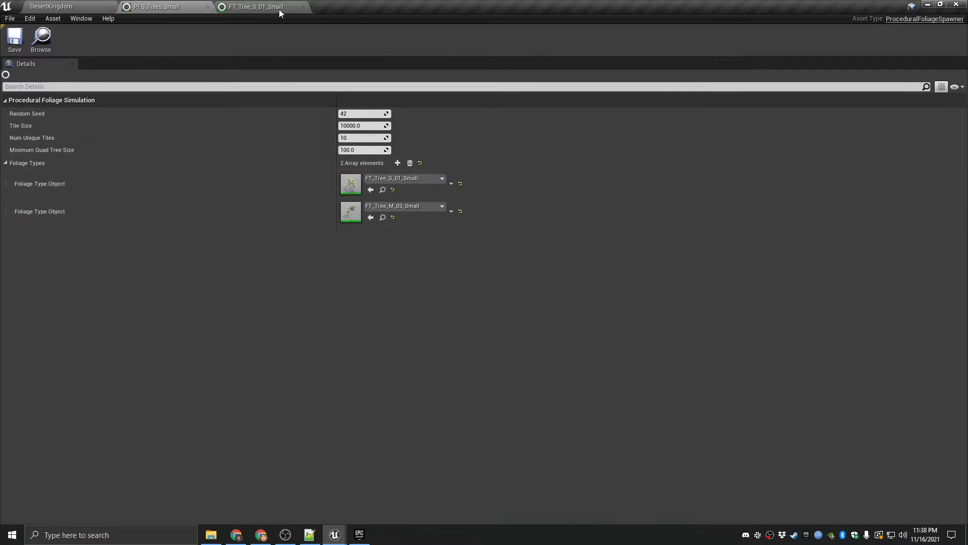
pyautogui.click(278, 10)
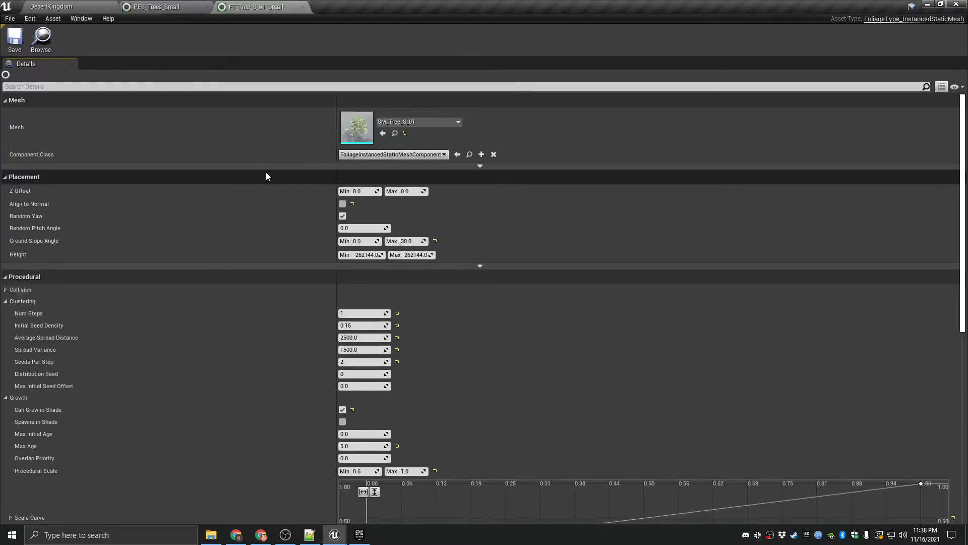
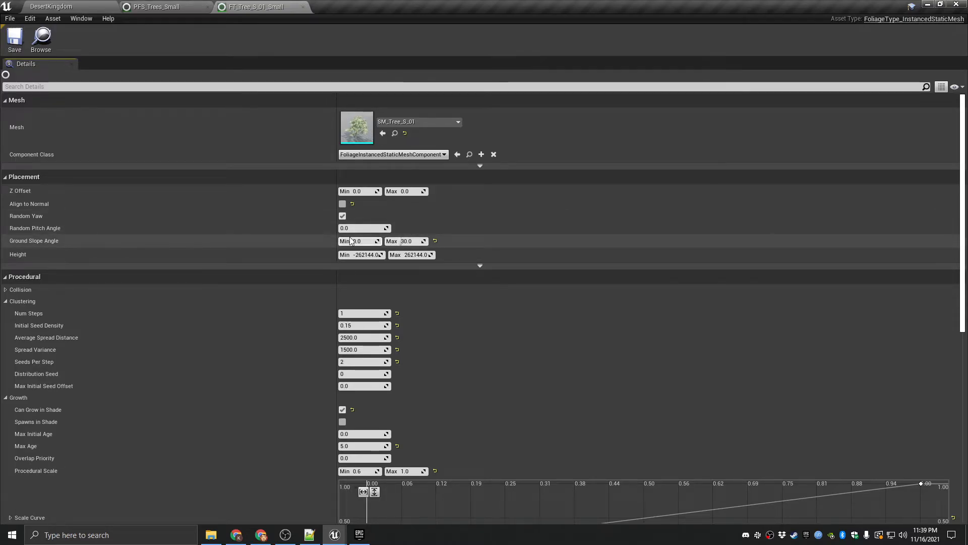
# - Examine the foliage type's placement and procedural clustering settings, including its procedural collision properties
pyautogui.scroll(-3, 160, 277)
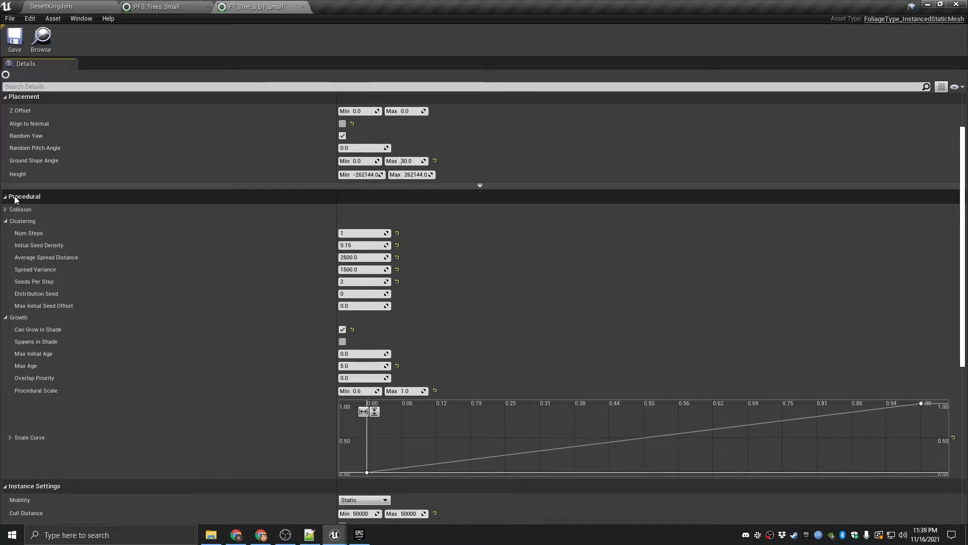
pyautogui.scroll(3, 20, 199)
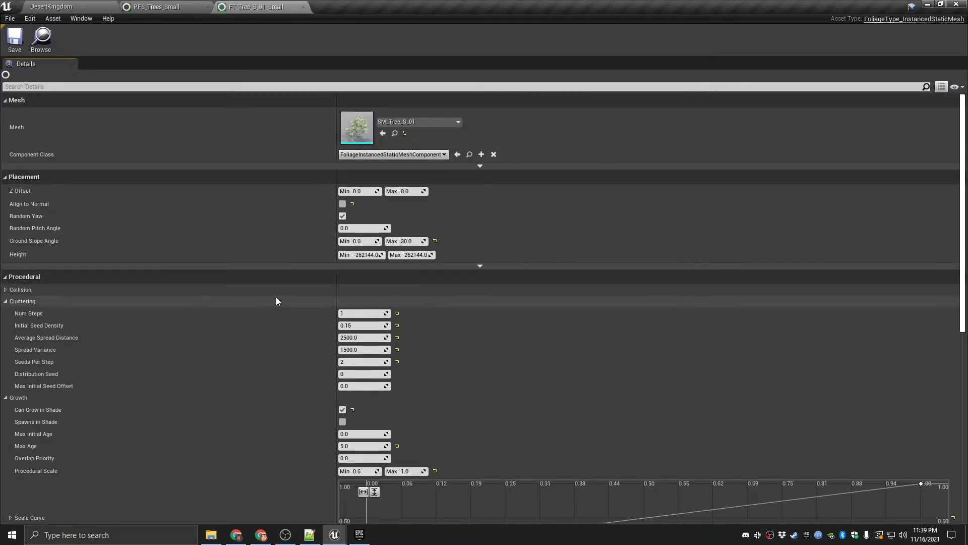
pyautogui.scroll(-2, 276, 301)
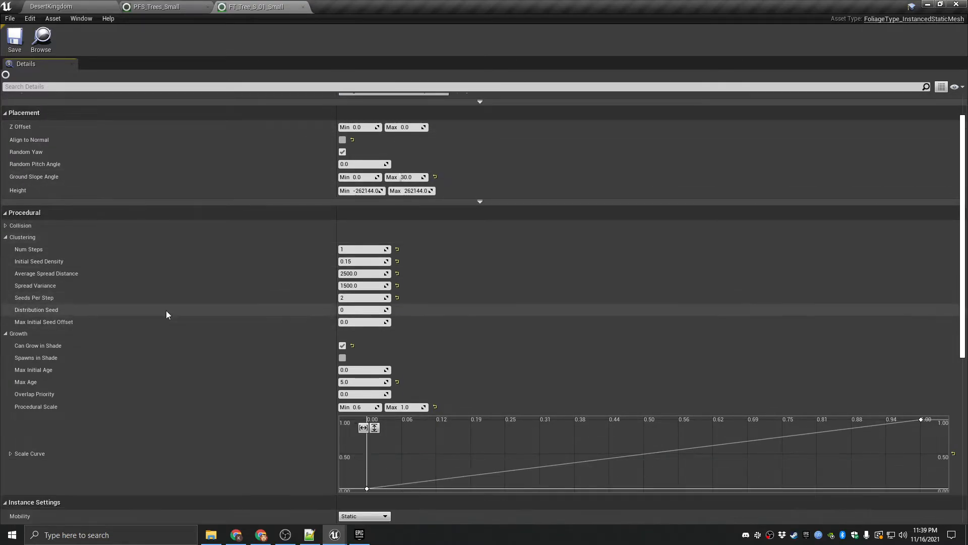
pyautogui.click(6, 226)
pyautogui.click(6, 226)
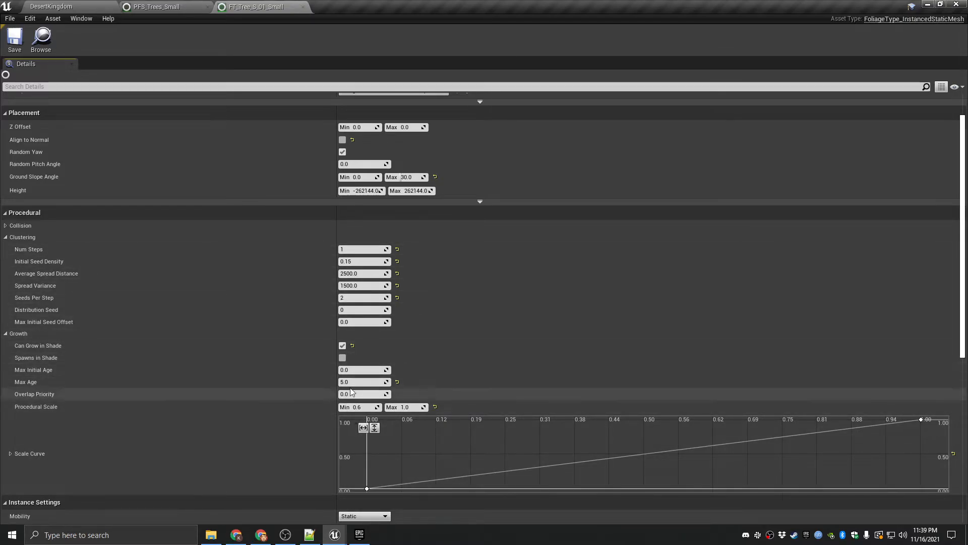
# - Examine the foliage type's growth settings, procedural scale curve, cull distance and shadow options
pyautogui.scroll(-2, 325, 313)
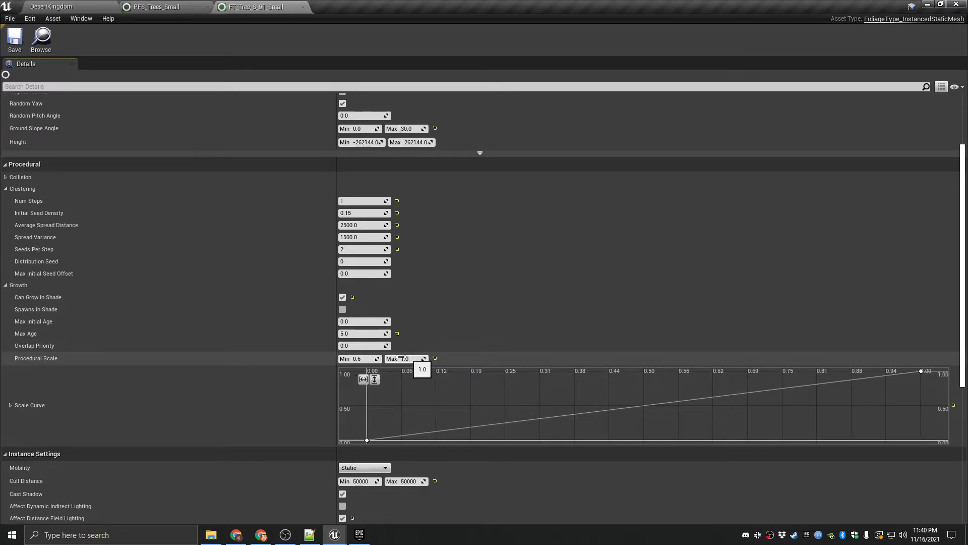
pyautogui.scroll(-5, 283, 363)
pyautogui.scroll(-2, 286, 365)
pyautogui.scroll(3, 234, 352)
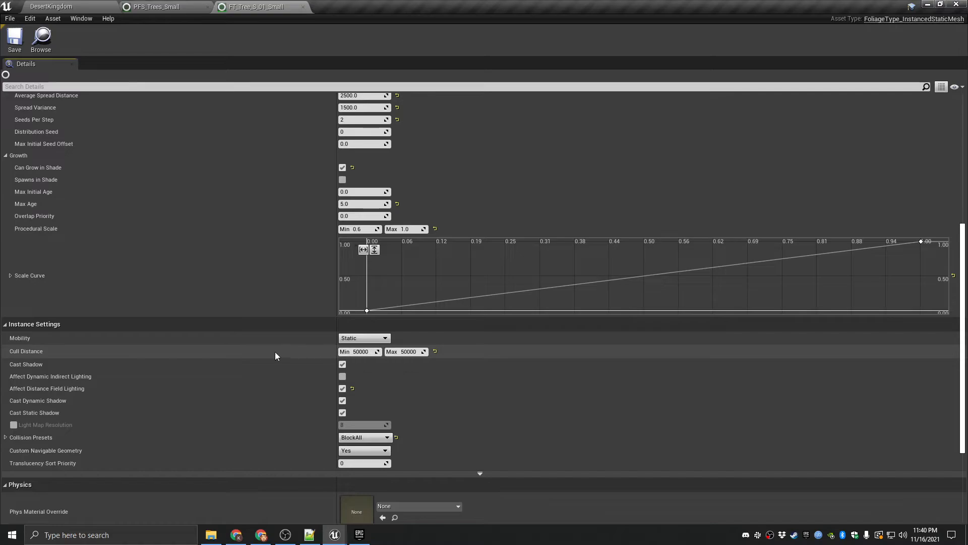
pyautogui.scroll(-2, 152, 365)
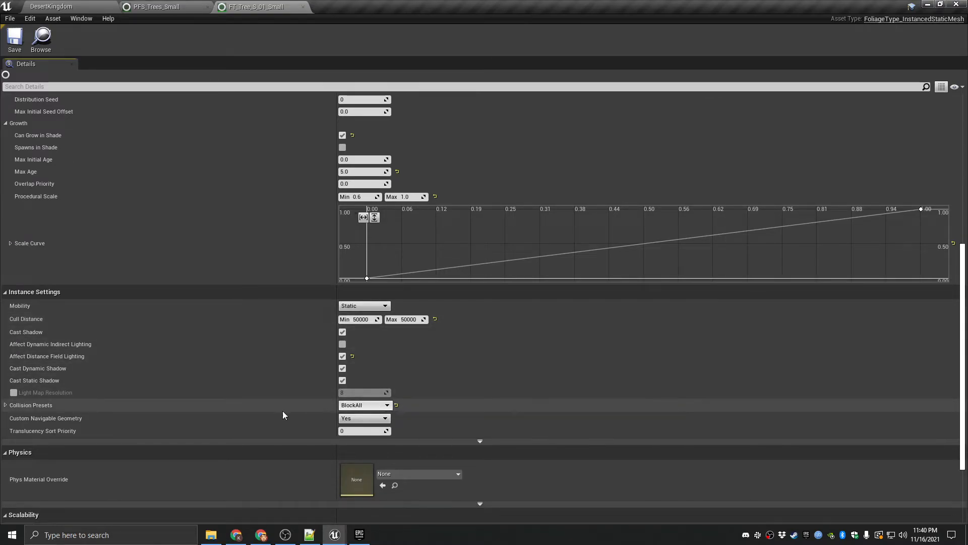
# - Inspect the available collision presets and the collision responses of the BlockAll preset without changing the selection
pyautogui.click(377, 407)
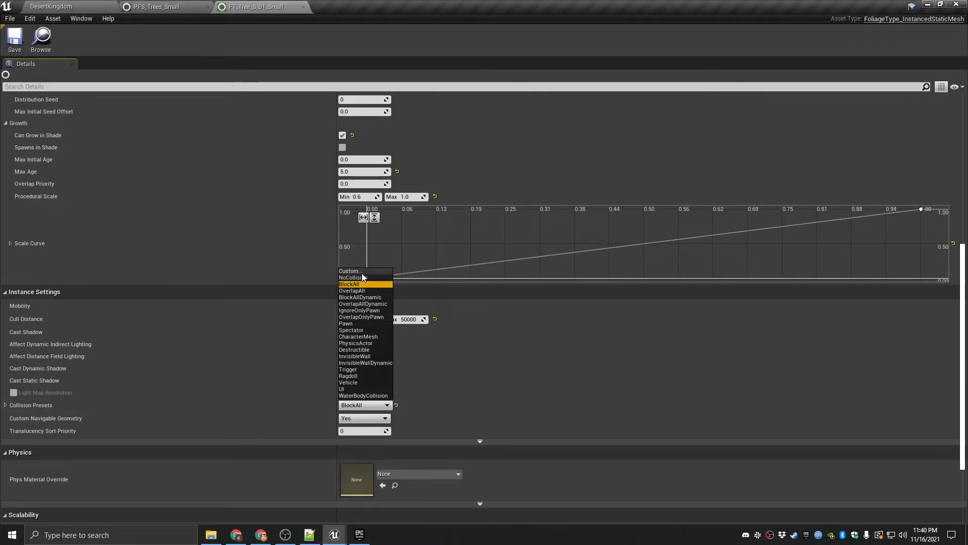
pyautogui.click(46, 406)
pyautogui.click(5, 405)
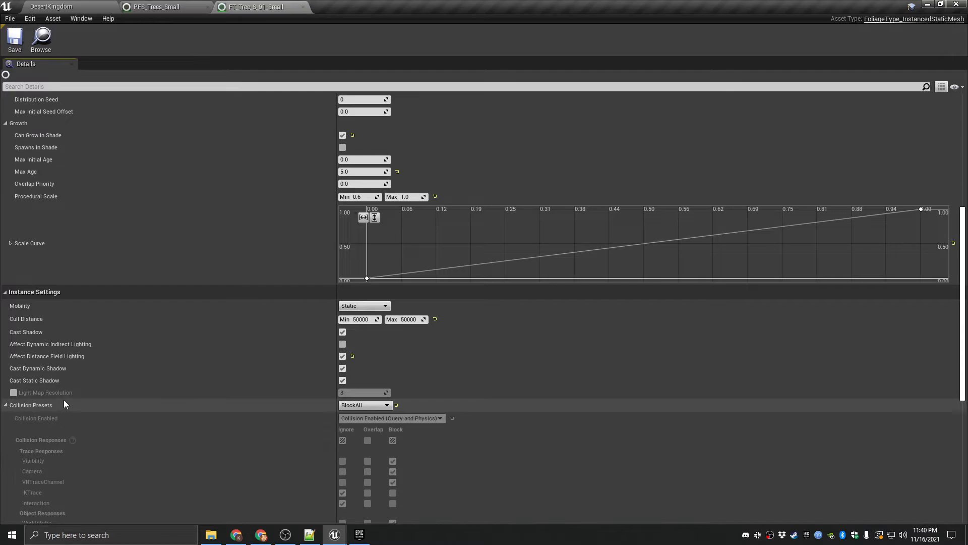
pyautogui.scroll(-2, 59, 405)
pyautogui.click(370, 343)
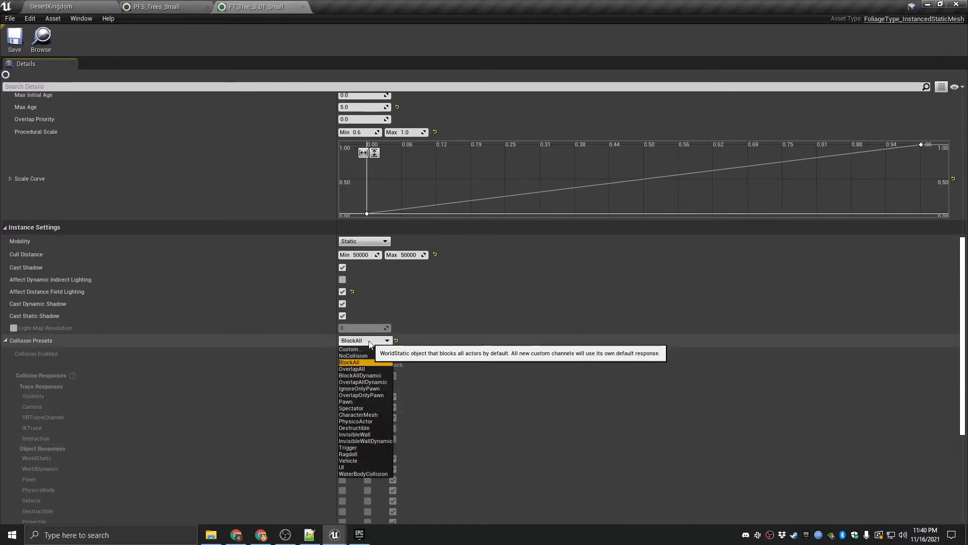
pyautogui.click(60, 342)
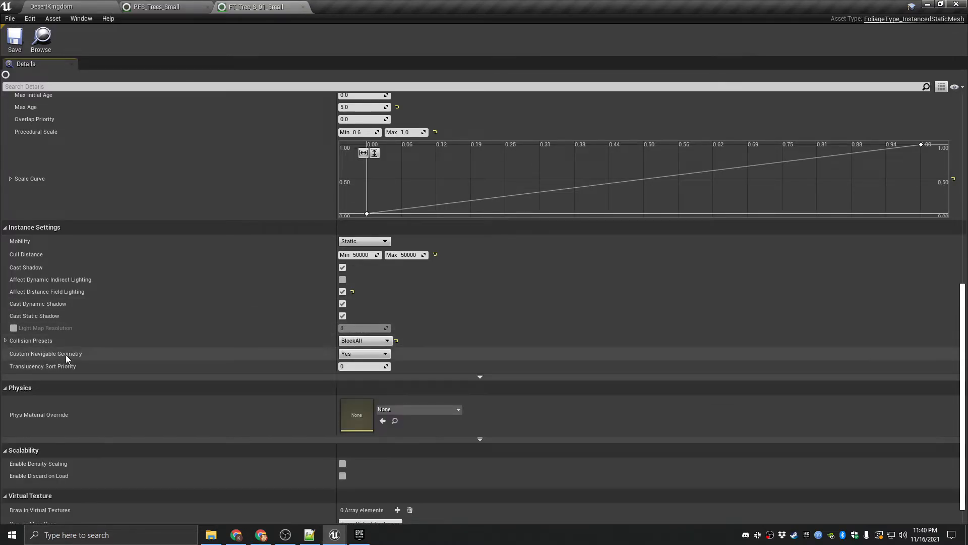
# - Review FT_Tree_S_01_Small's remaining physics, scalability and virtual texture options, and recheck its mesh, placement and procedural settings
pyautogui.scroll(-1, 141, 361)
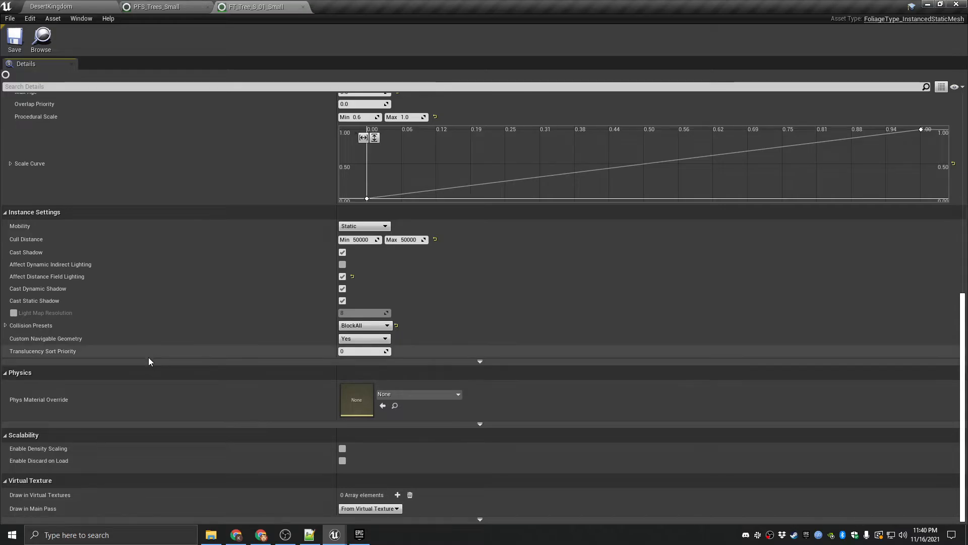
pyautogui.scroll(2, 148, 357)
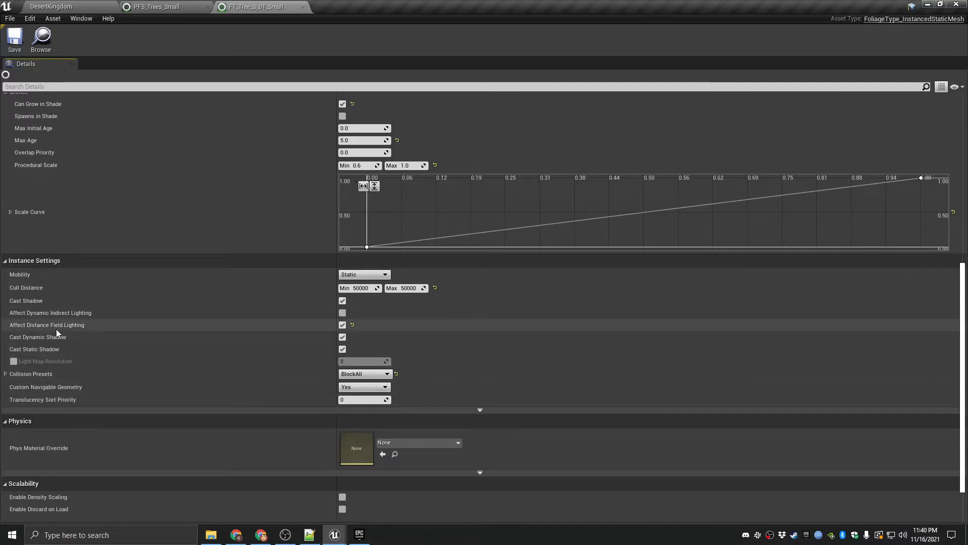
pyautogui.scroll(8, 138, 366)
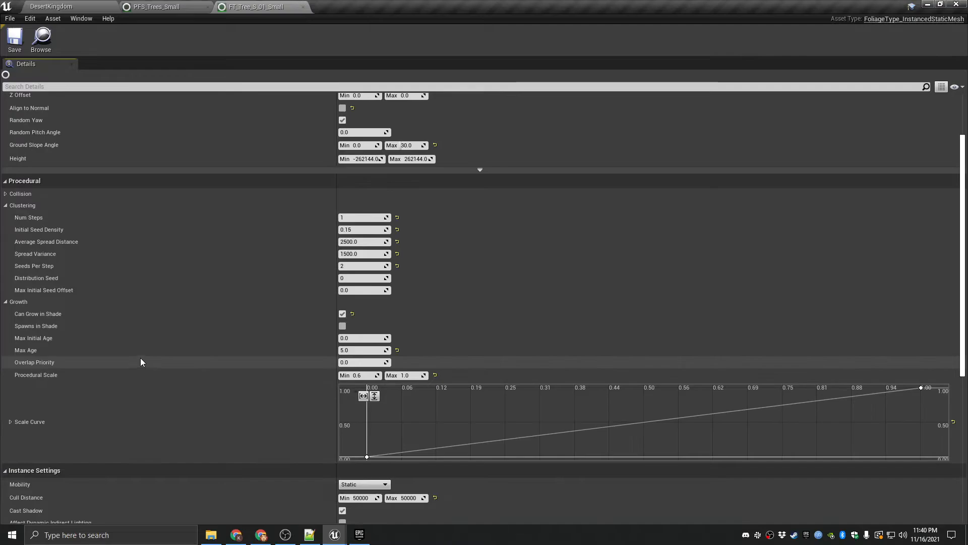
pyautogui.scroll(4, 140, 359)
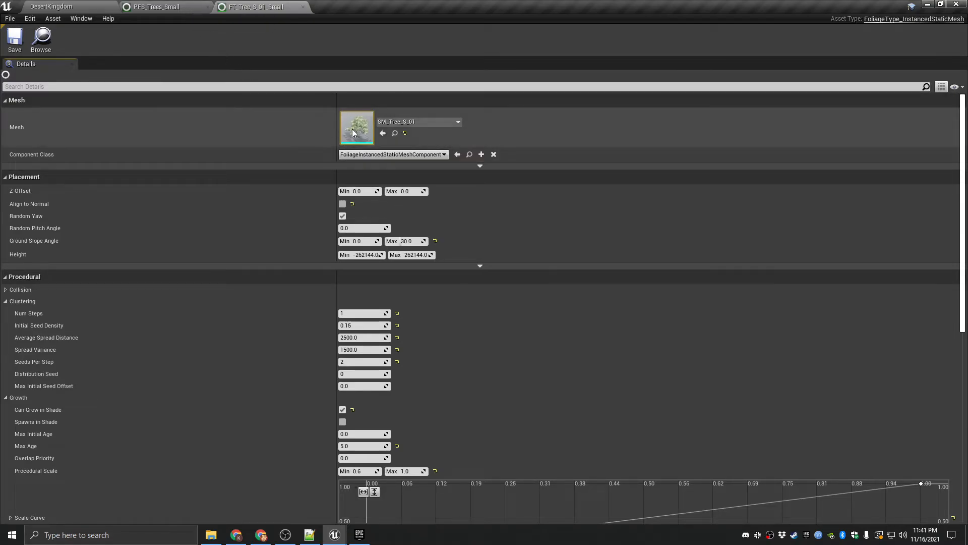
pyautogui.scroll(-3, 375, 280)
pyautogui.scroll(-3, 376, 280)
pyautogui.scroll(6, 376, 280)
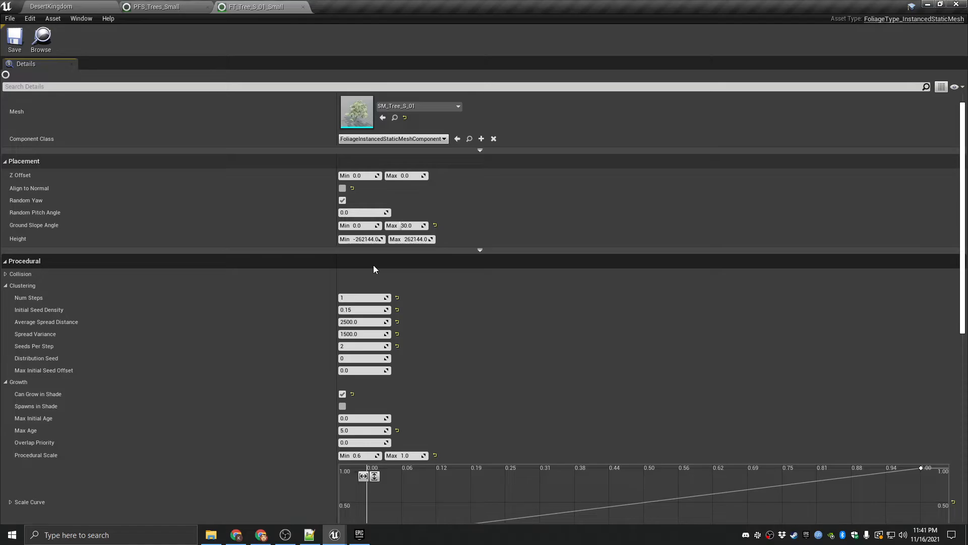
# - Compare the PFS_Trees_Small spawner with the FT_Tree_S_01_Small foliage type and return to the DesertKingdom level
pyautogui.click(161, 7)
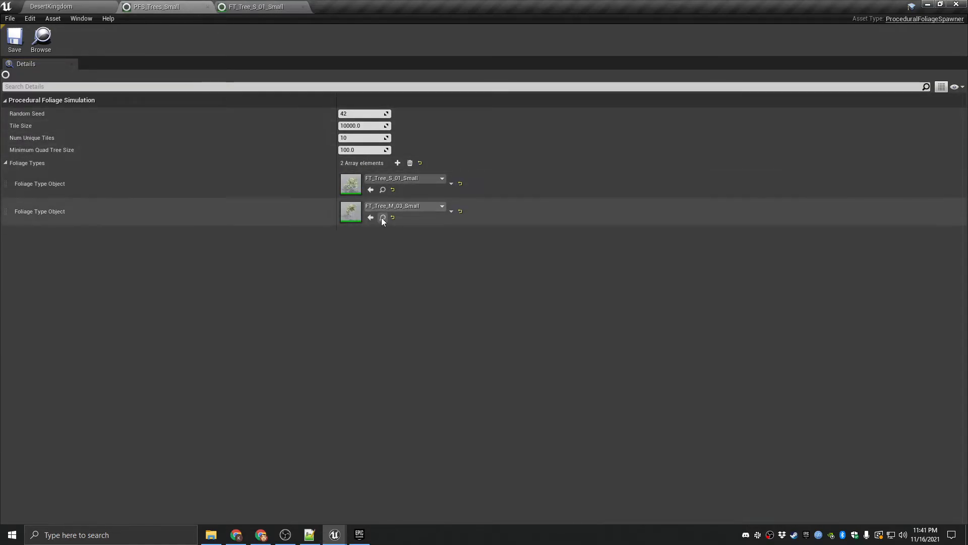
pyautogui.click(262, 7)
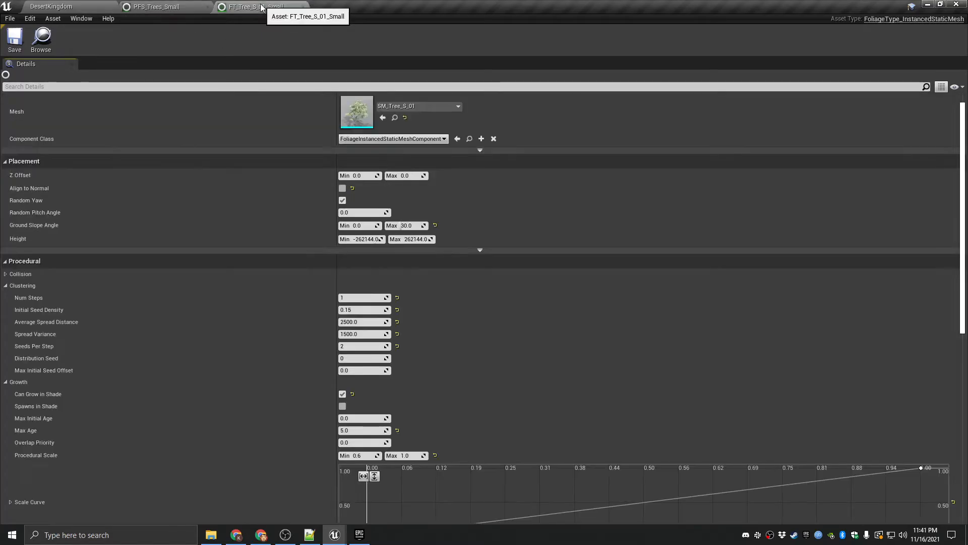
pyautogui.click(162, 7)
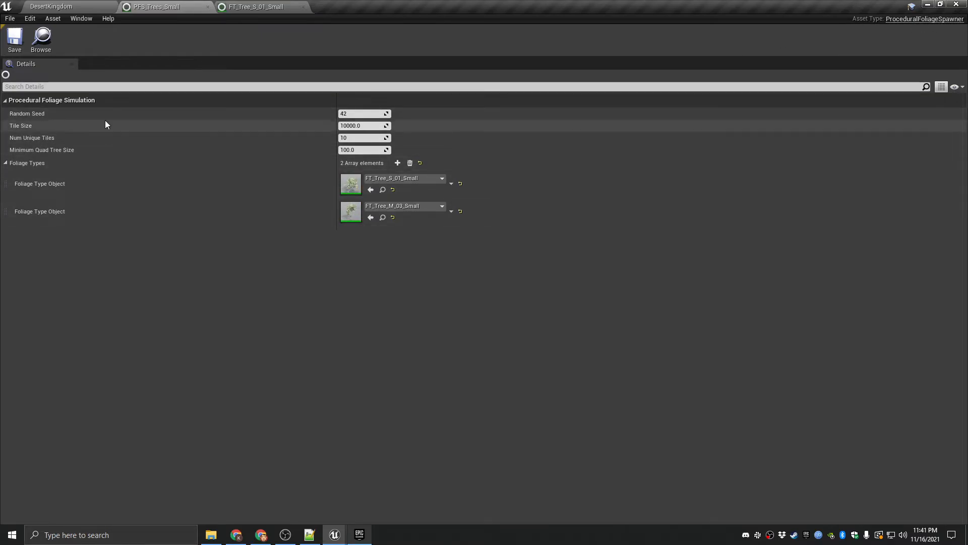
pyautogui.click(53, 6)
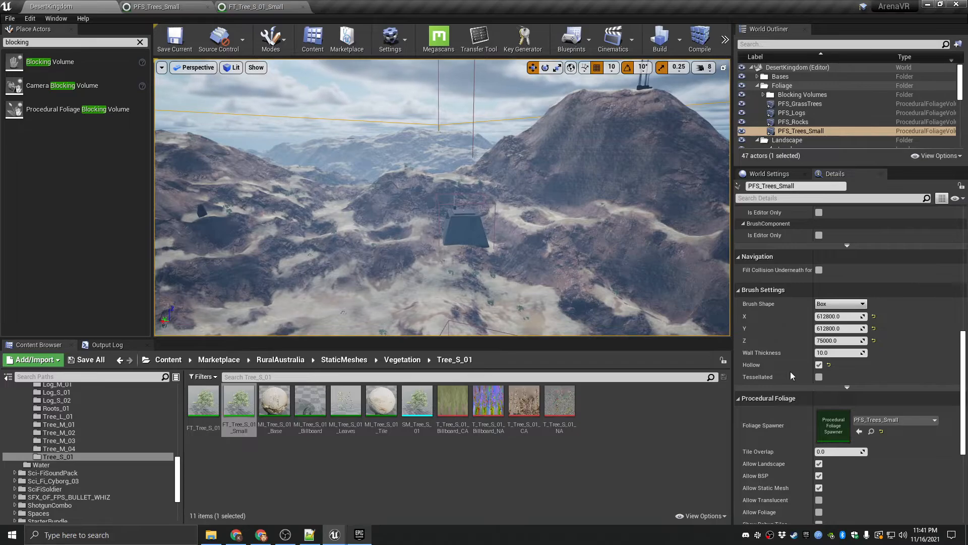
# - Review the PFS_Trees_Small volume's brush settings and its procedural foliage options
pyautogui.moveTo(963, 380); pyautogui.dragTo(966, 388)
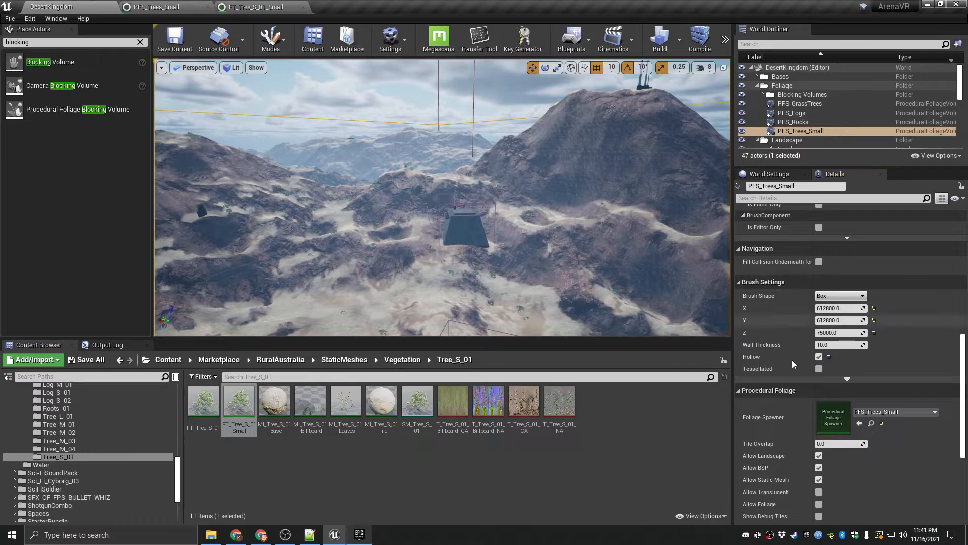
pyautogui.moveTo(540, 234)
pyautogui.mouseDown(button='right')
pyautogui.moveTo(615, 267)
pyautogui.moveTo(651, 237)
pyautogui.moveTo(549, 222)
pyautogui.mouseUp(button='right')
pyautogui.moveTo(577, 302); pyautogui.dragTo(569, 334, button='right')
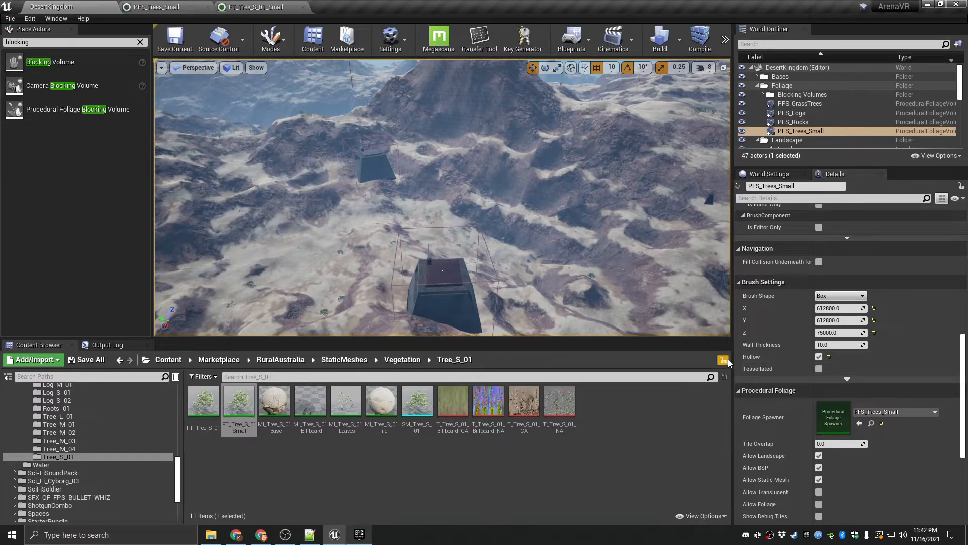
pyautogui.scroll(-5, 764, 355)
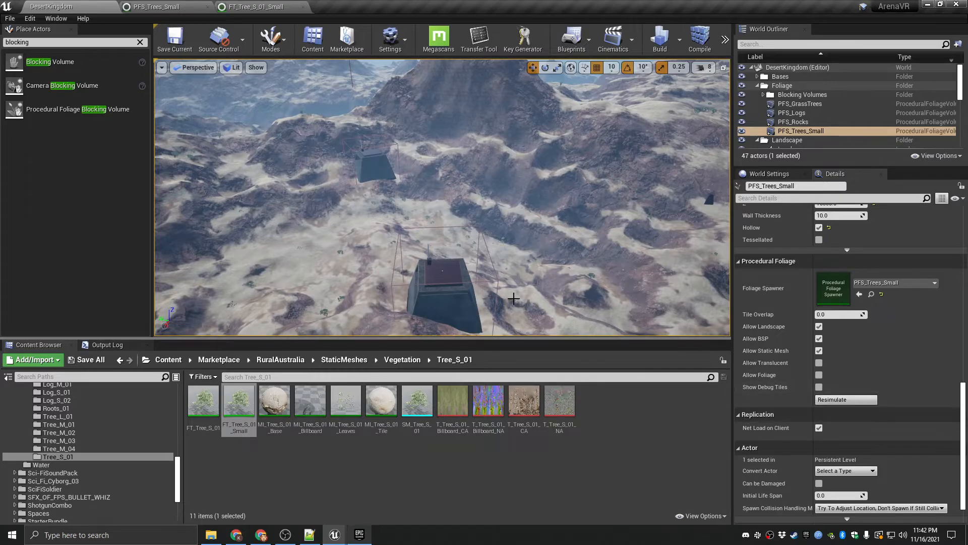
# - Inspect the small trees scattered across the desert terrain around the bases, and clear the asset selection
pyautogui.moveTo(486, 132); pyautogui.dragTo(438, 164, button='right')
pyautogui.press('w')
pyautogui.moveTo(570, 229); pyautogui.dragTo(628, 215, button='right')
pyautogui.press('w')
pyautogui.press('s')
pyautogui.moveTo(477, 282); pyautogui.dragTo(462, 247, button='right')
pyautogui.press('s')
pyautogui.click(411, 462)
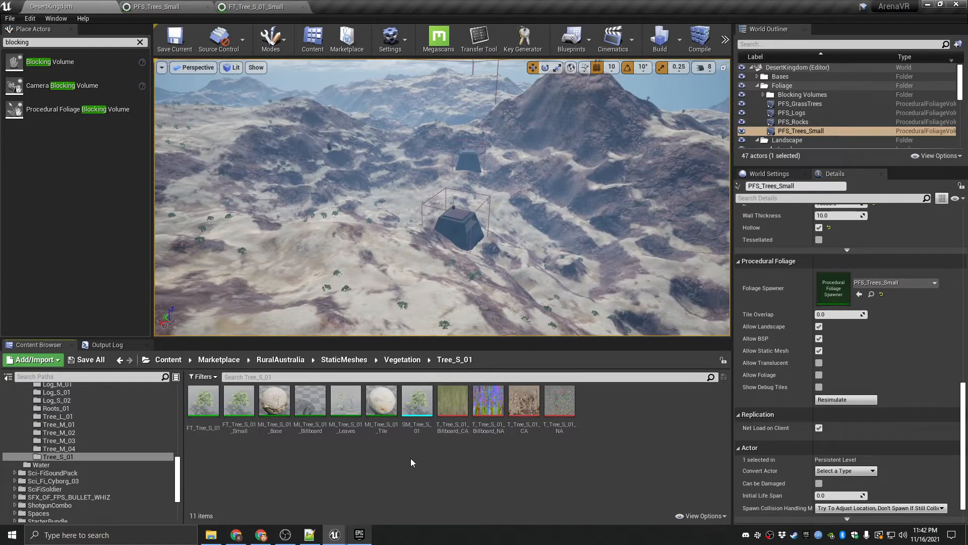
# - Locate the PFS_Logs volume's spawner asset and open it to view its simulation settings and foliage types
pyautogui.click(802, 112)
pyautogui.rightClick(799, 114)
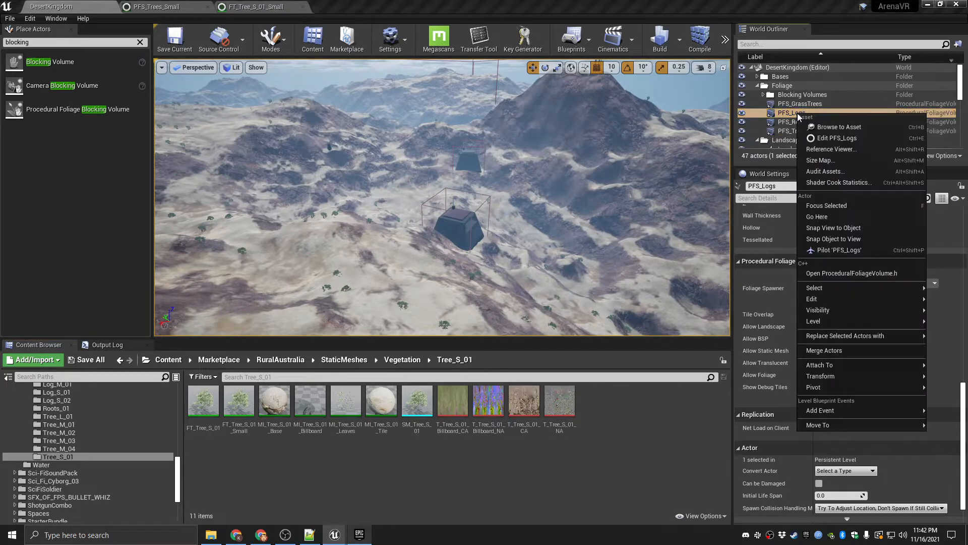
pyautogui.click(827, 128)
pyautogui.doubleClick(245, 430)
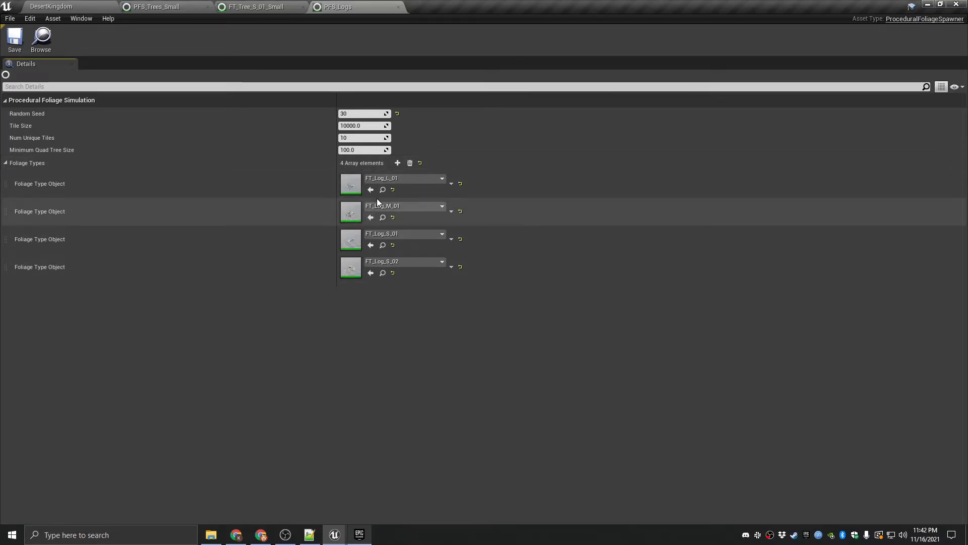
# - Examine FT_Log_L_01's placement, clustering and growth settings, close the foliage type and return to the DesertKingdom level
pyautogui.click(382, 190)
pyautogui.doubleClick(209, 411)
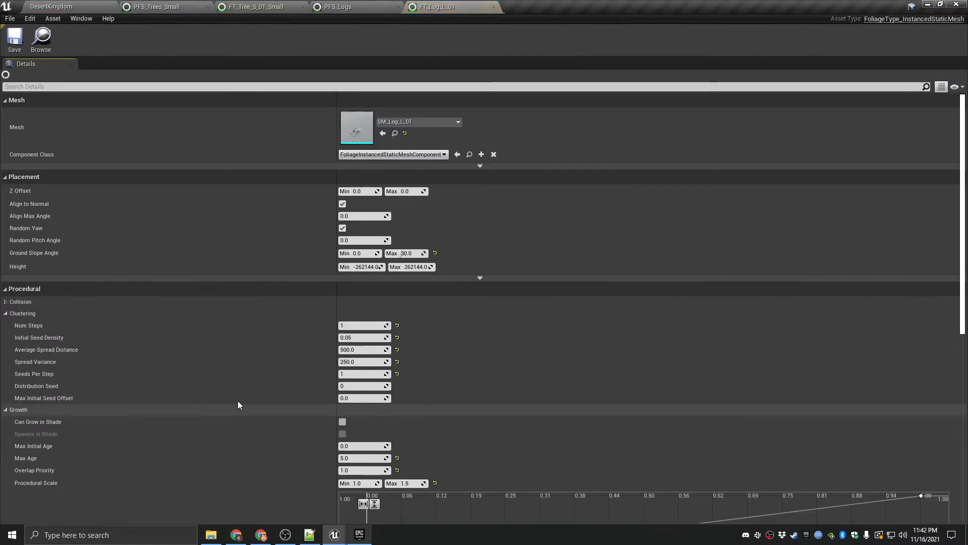
pyautogui.scroll(-4, 365, 436)
pyautogui.scroll(5, 365, 436)
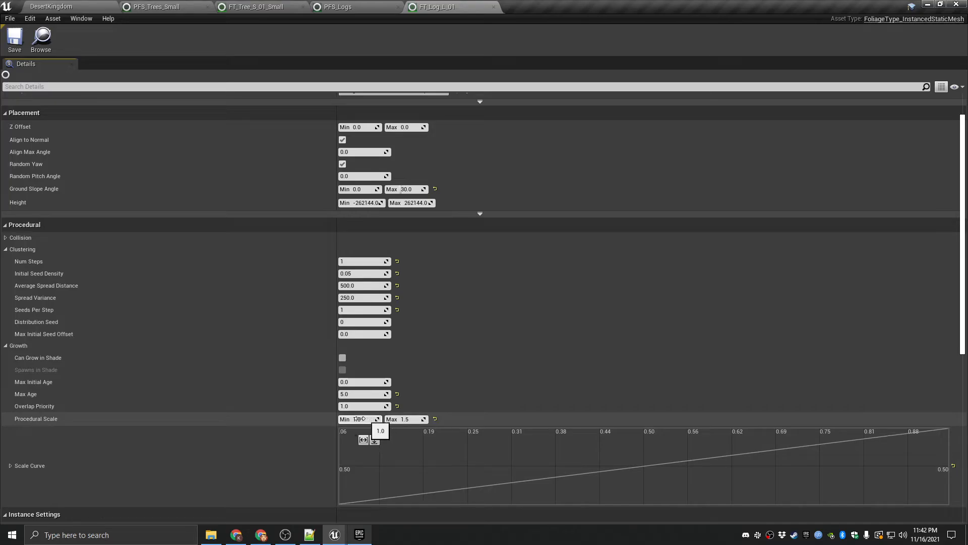
pyautogui.scroll(4, 304, 404)
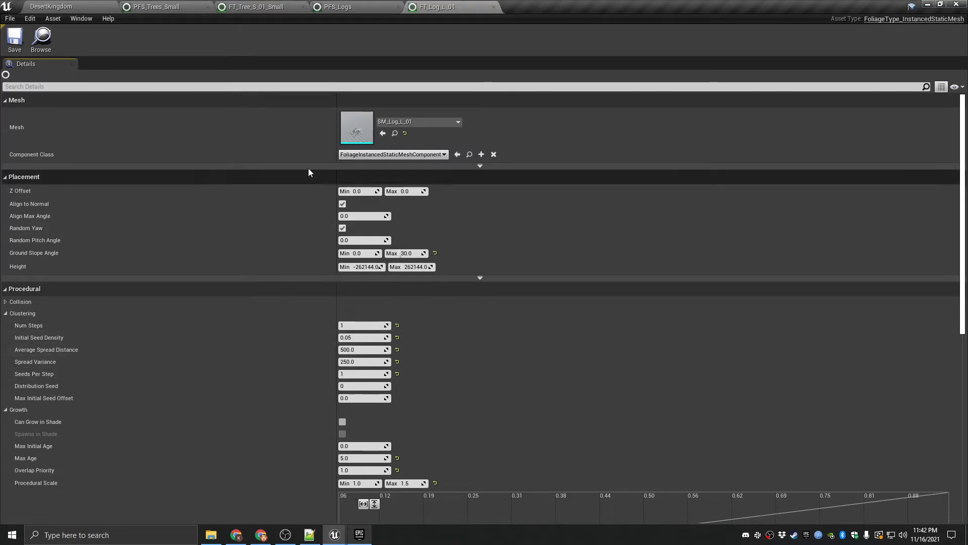
pyautogui.click(494, 7)
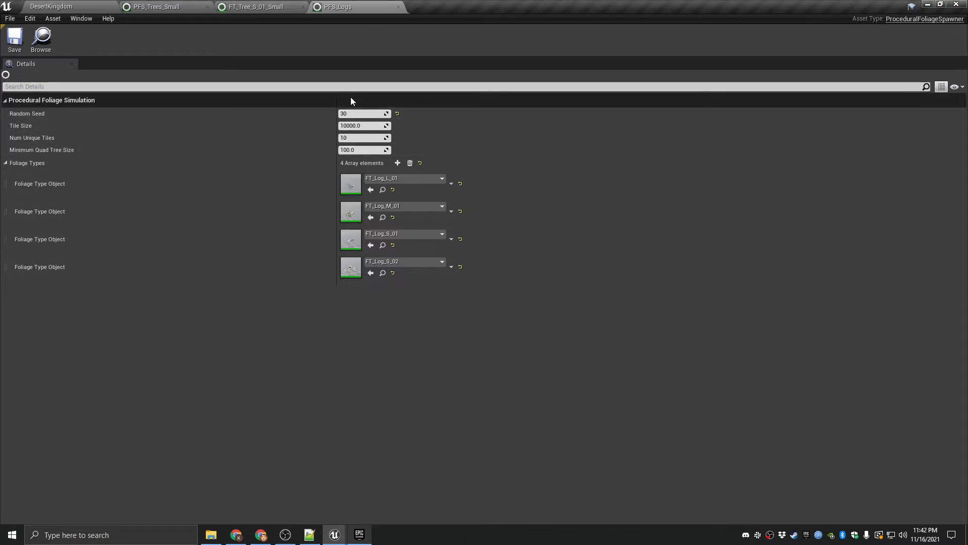
pyautogui.click(83, 6)
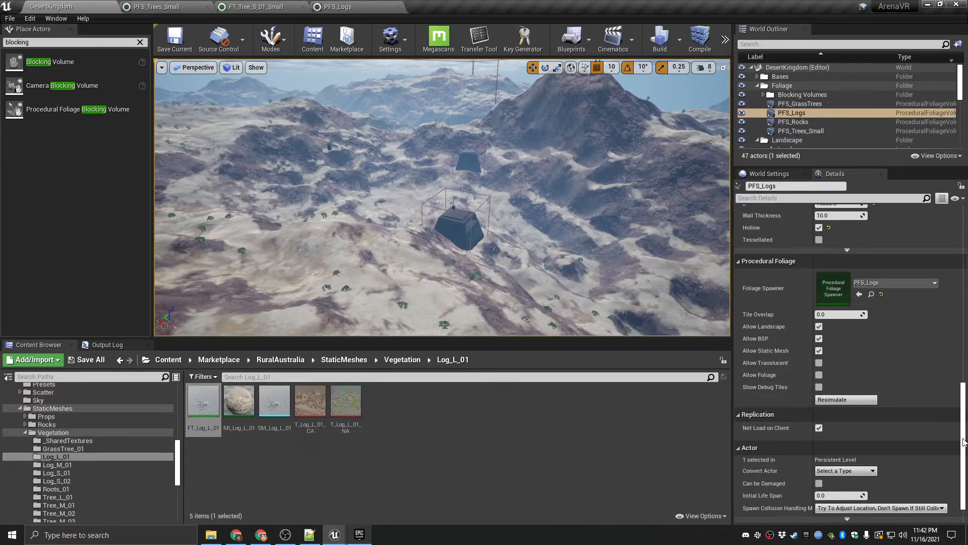
# - Review the PFS_Logs volume's brush size, Hollow option and procedural foliage options against the terrain around the bases
pyautogui.scroll(3, 966, 416)
pyautogui.scroll(-2, 938, 408)
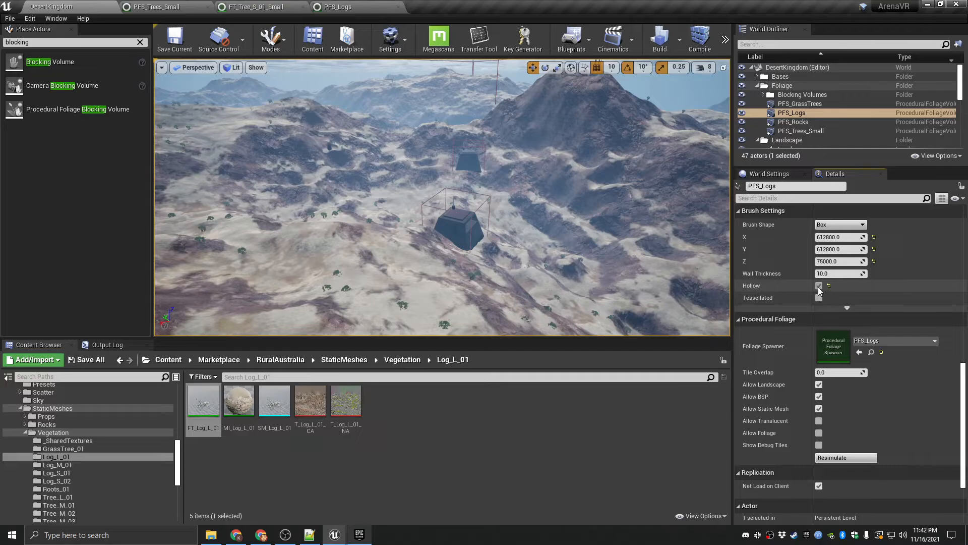
pyautogui.scroll(-4, 820, 302)
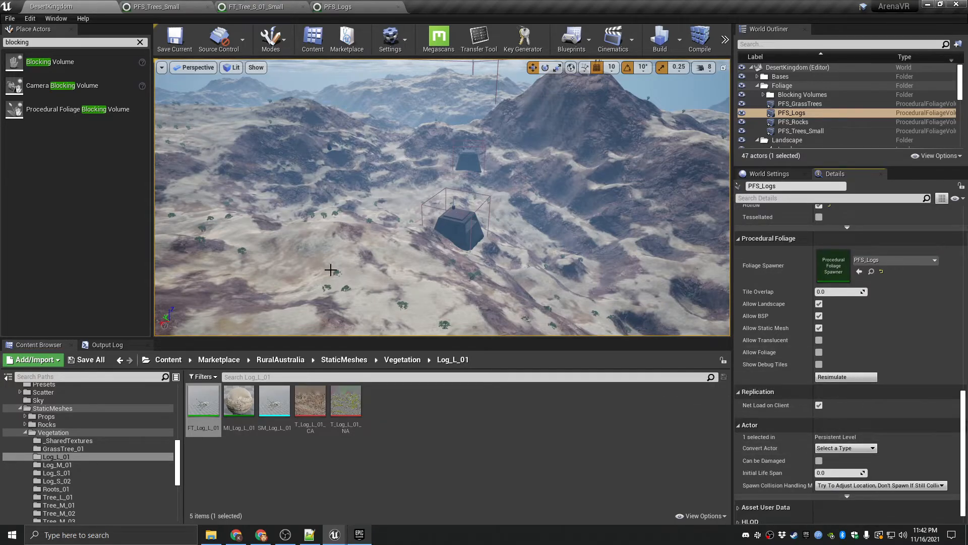
pyautogui.scroll(3, 815, 291)
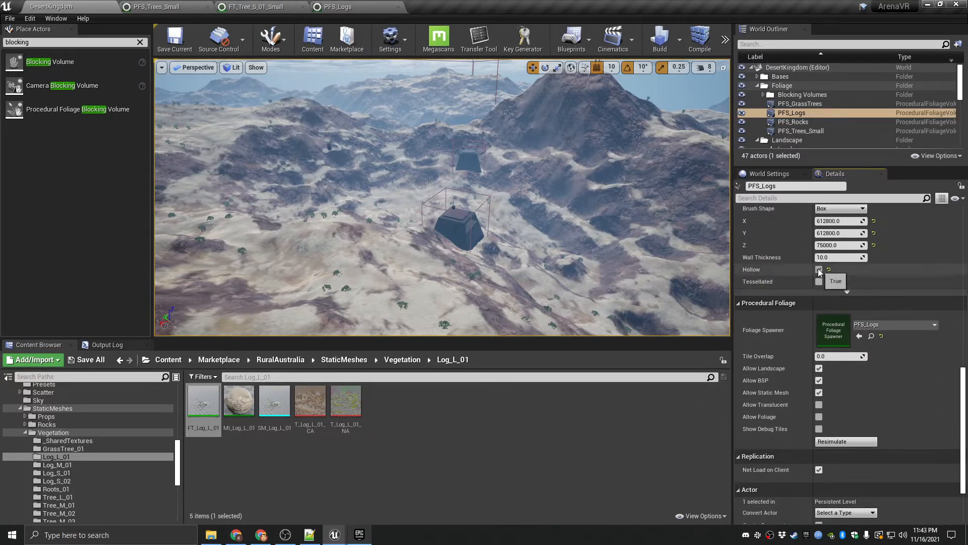
pyautogui.moveTo(479, 263); pyautogui.dragTo(484, 288, button='right')
pyautogui.press('w')
pyautogui.scroll(-5, 500, 257)
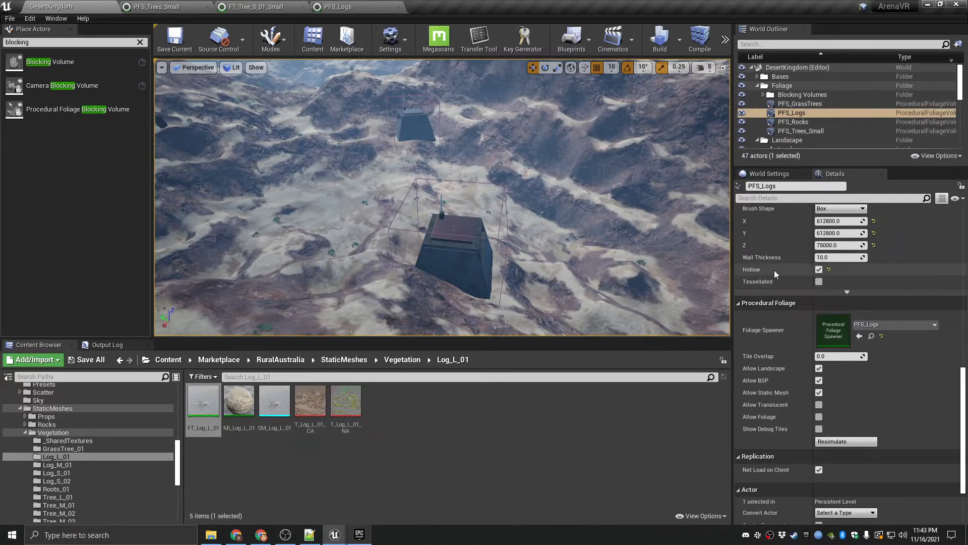
# - Inspect the collision preset details and trace and object responses of the PFS_Logs brush component
pyautogui.scroll(10, 793, 274)
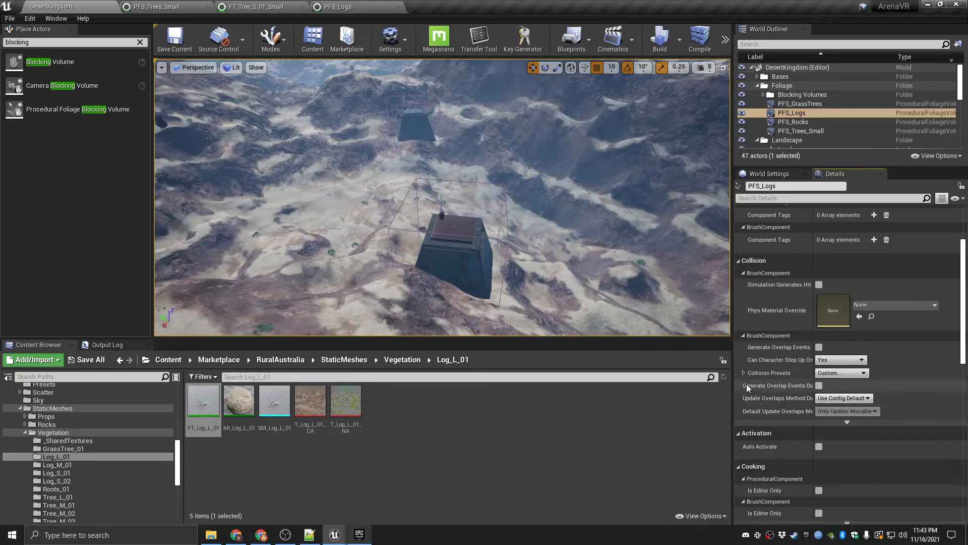
pyautogui.click(743, 373)
pyautogui.scroll(-1, 807, 375)
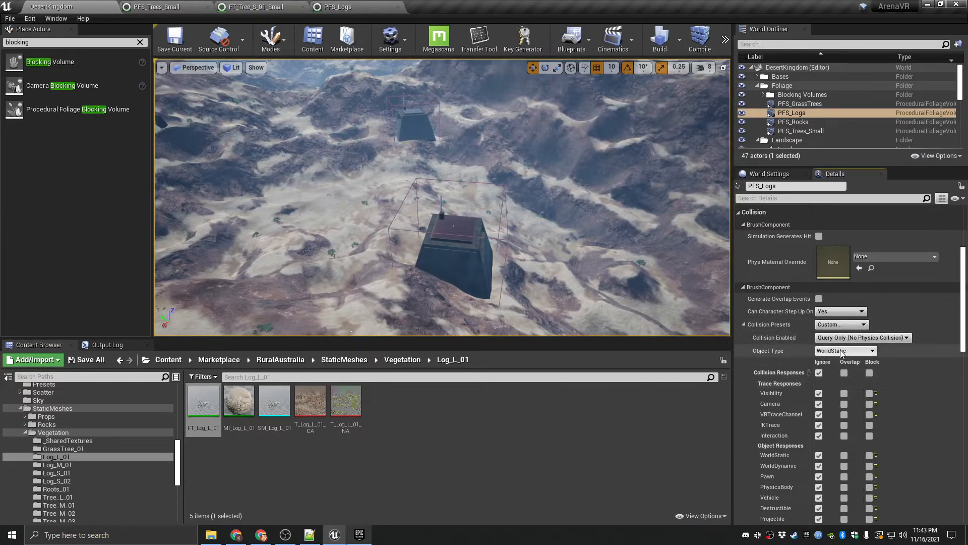
pyautogui.scroll(-1, 821, 376)
pyautogui.click(819, 376)
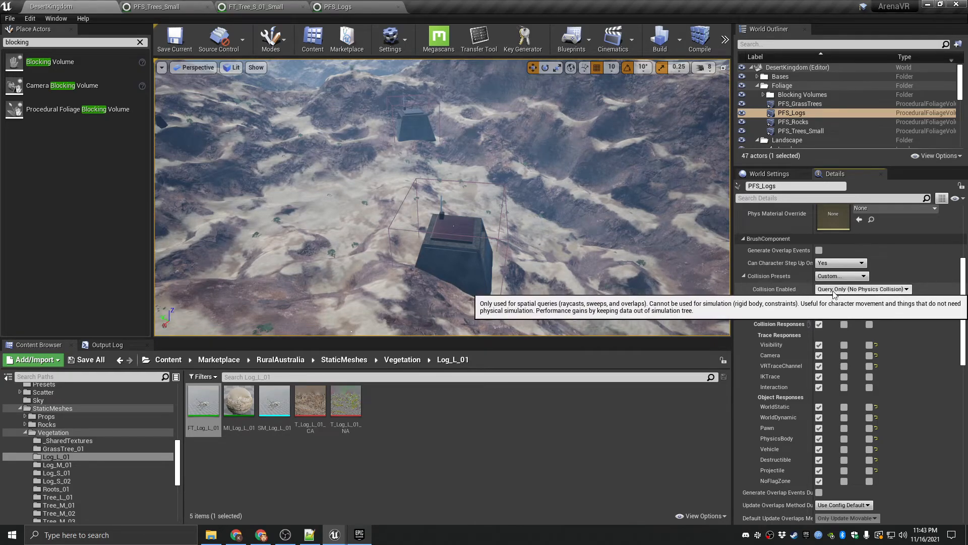
pyautogui.click(743, 276)
# - Recheck the PFS_Logs volume's cooking, navigation, brush and procedural foliage settings
pyautogui.scroll(-3, 770, 402)
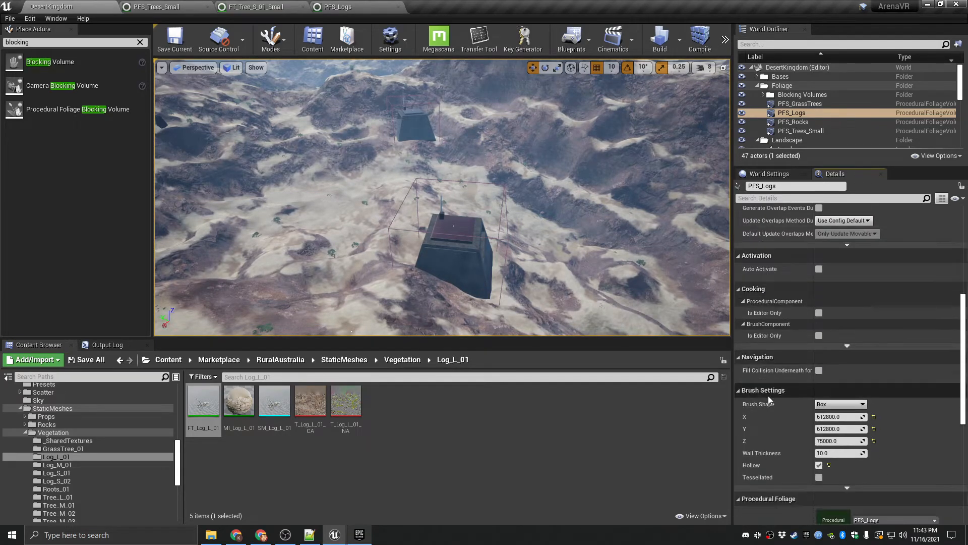
pyautogui.scroll(-3, 817, 429)
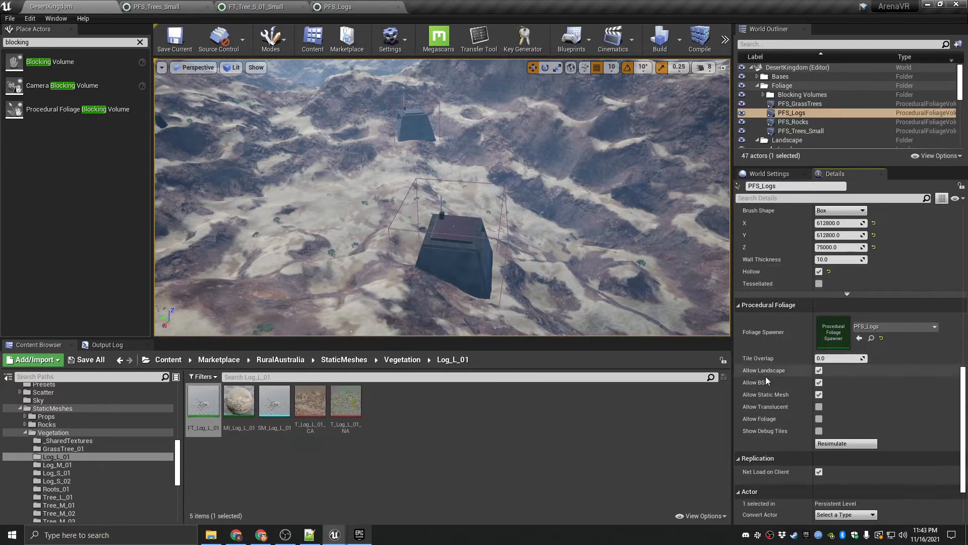
pyautogui.scroll(2, 767, 379)
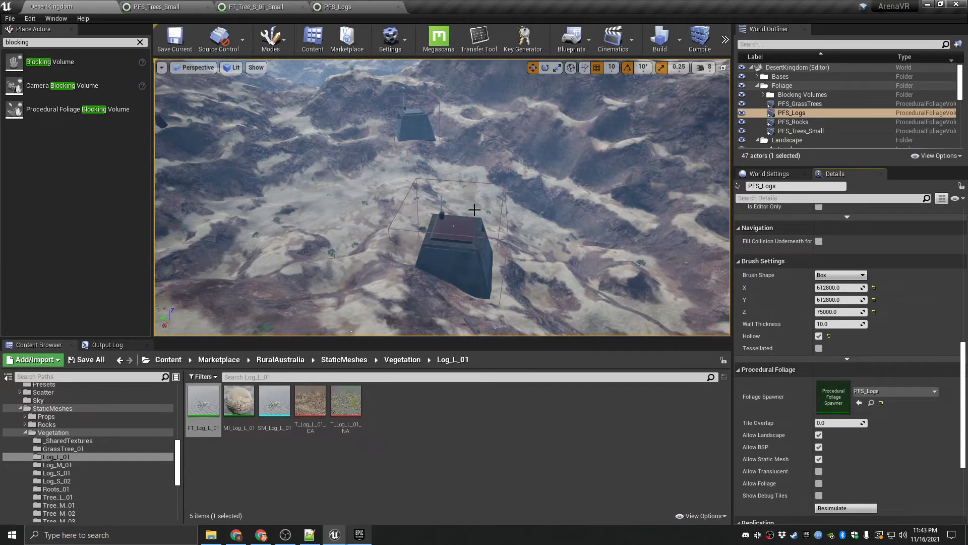
# - Switch to the LandscapeVideo editor and check the mods offered for UGC packaging and the output log
pyautogui.moveTo(330, 536)
pyautogui.click(383, 500)
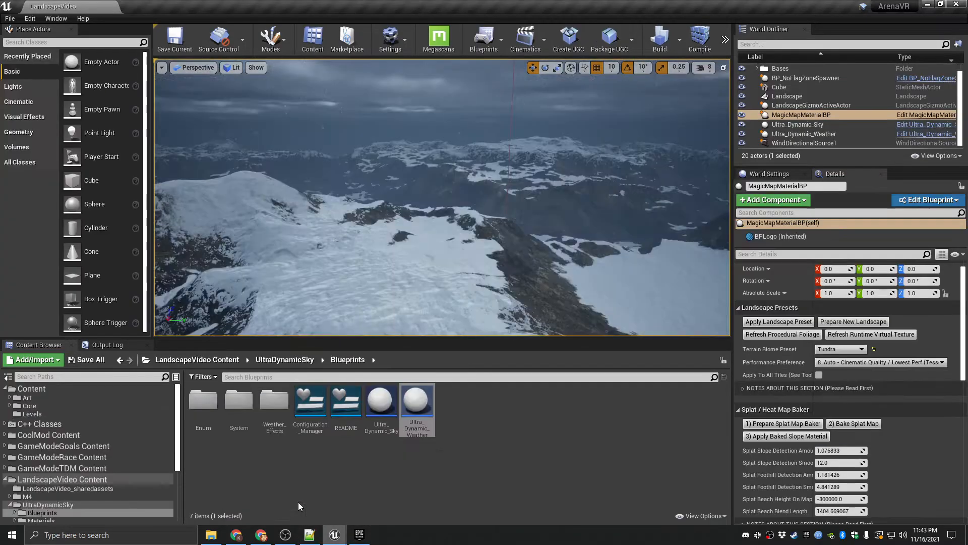
pyautogui.moveTo(464, 204); pyautogui.dragTo(464, 237, button='right')
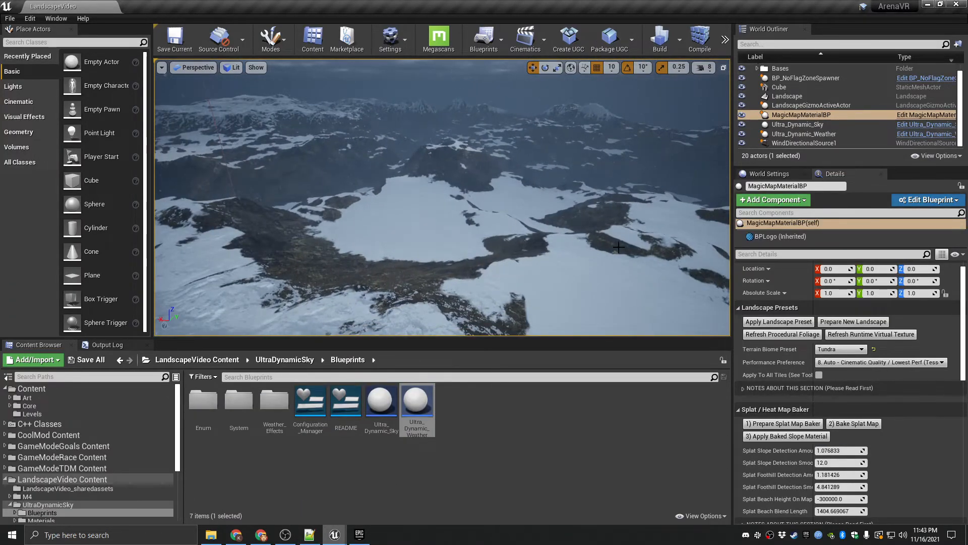
pyautogui.click(610, 40)
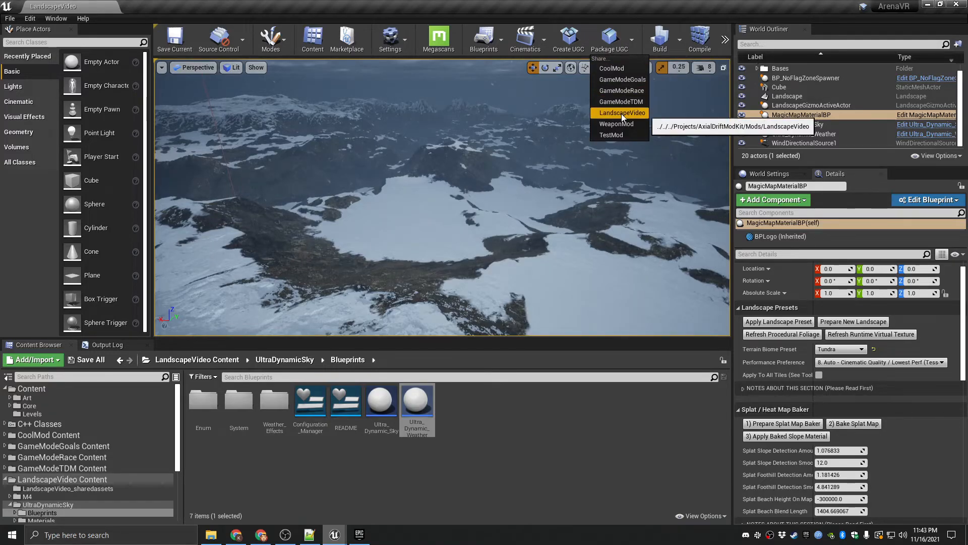
pyautogui.click(678, 474)
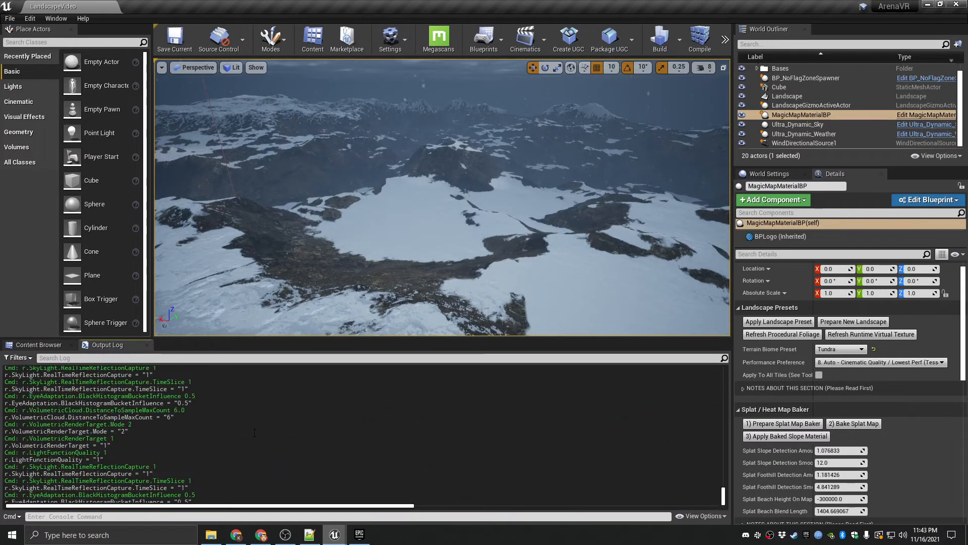
pyautogui.hotkey('ctrl', 's')
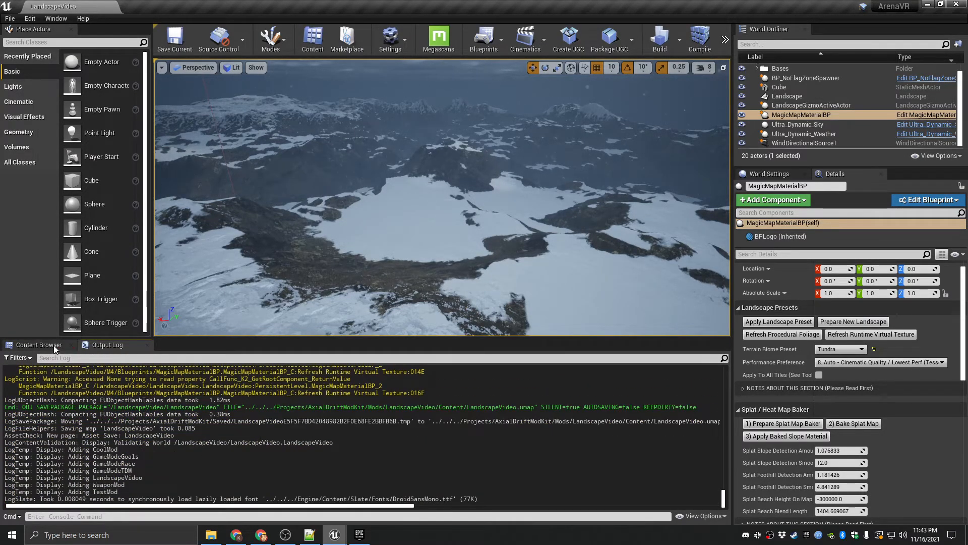
pyautogui.click(39, 345)
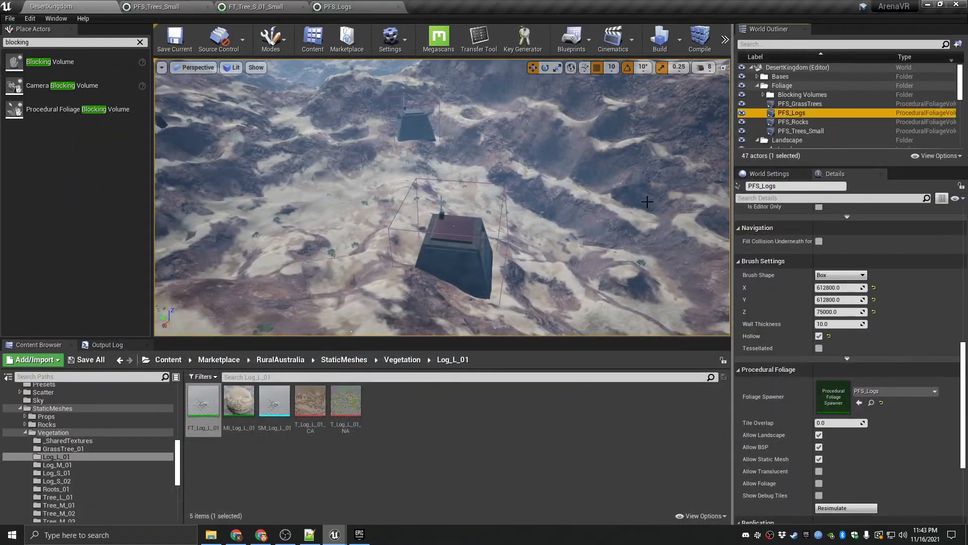
# - Open the LanscapeVideo folder on the desktop and check the file size of LanscapeVideo.pak
pyautogui.click(927, 4)
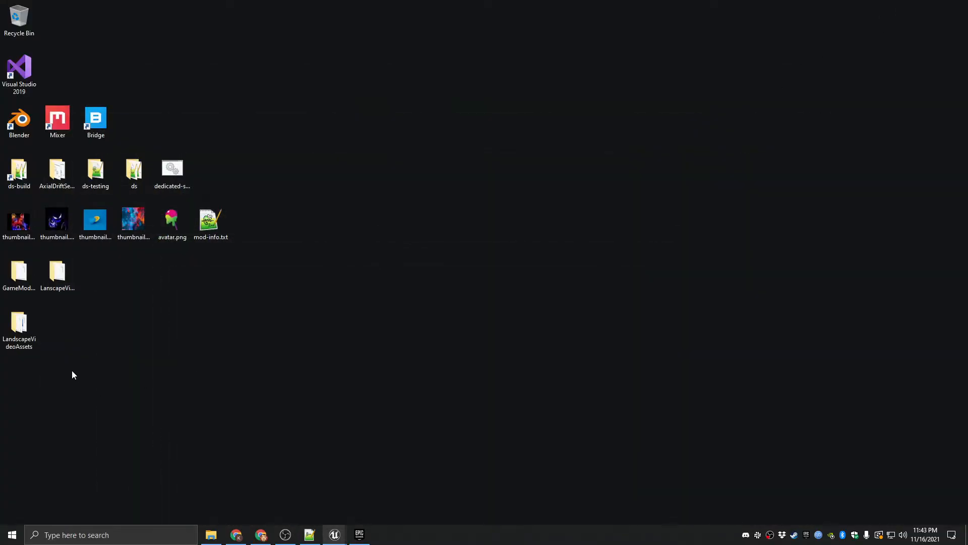
pyautogui.doubleClick(65, 275)
pyautogui.click(357, 148)
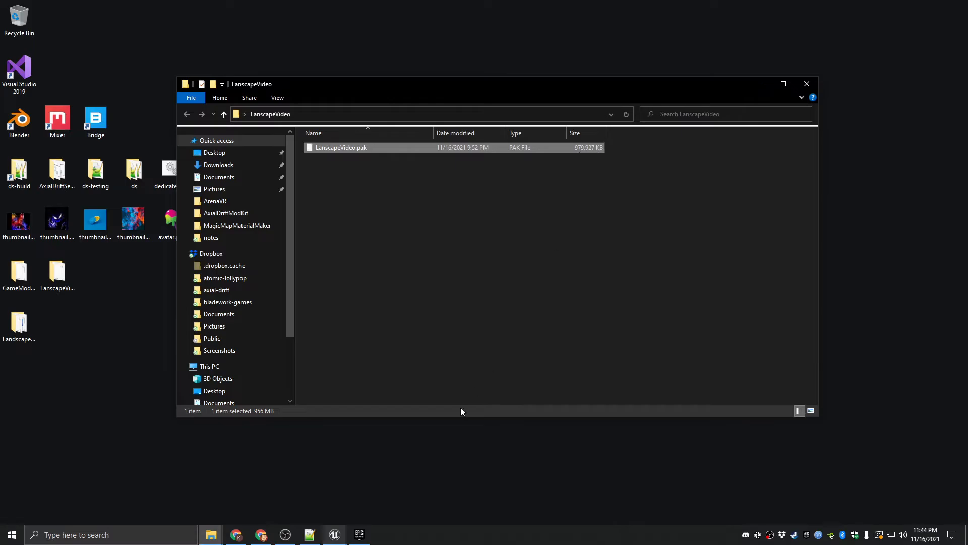
pyautogui.click(293, 514)
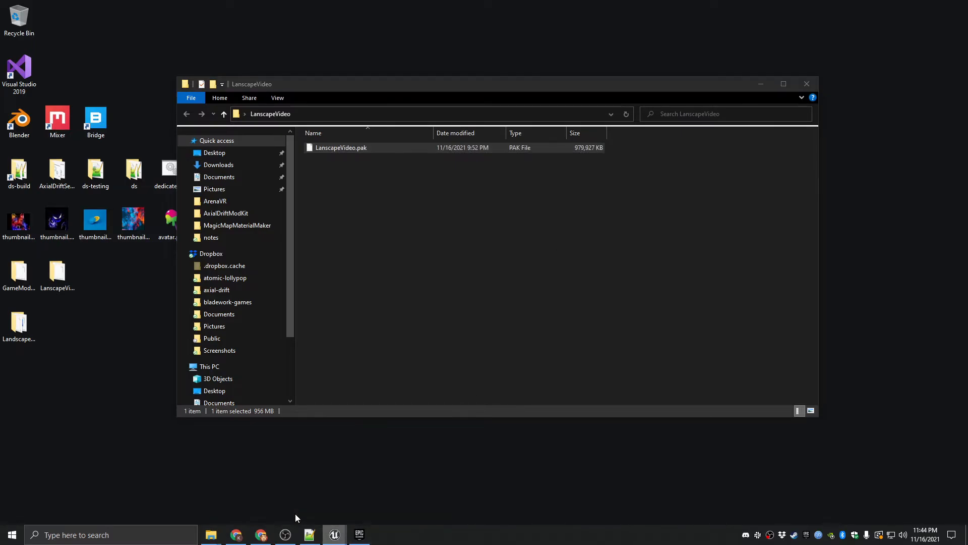
# - Survey the snowy mountains and valleys of the LandscapeVideo level from several viewpoints
pyautogui.moveTo(524, 271); pyautogui.dragTo(338, 137, button='right')
pyautogui.moveTo(457, 240); pyautogui.dragTo(459, 303, button='right')
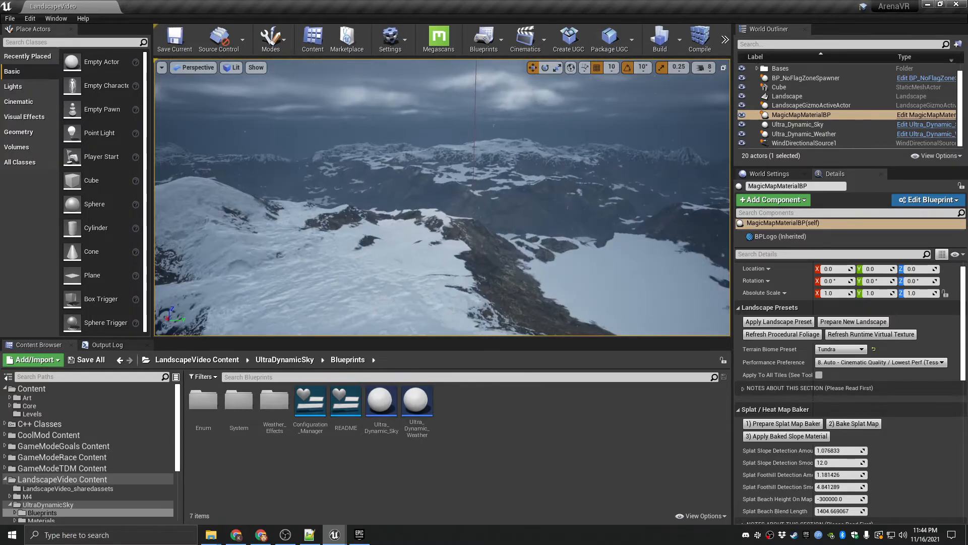
pyautogui.moveTo(406, 229); pyautogui.dragTo(580, 240, button='right')
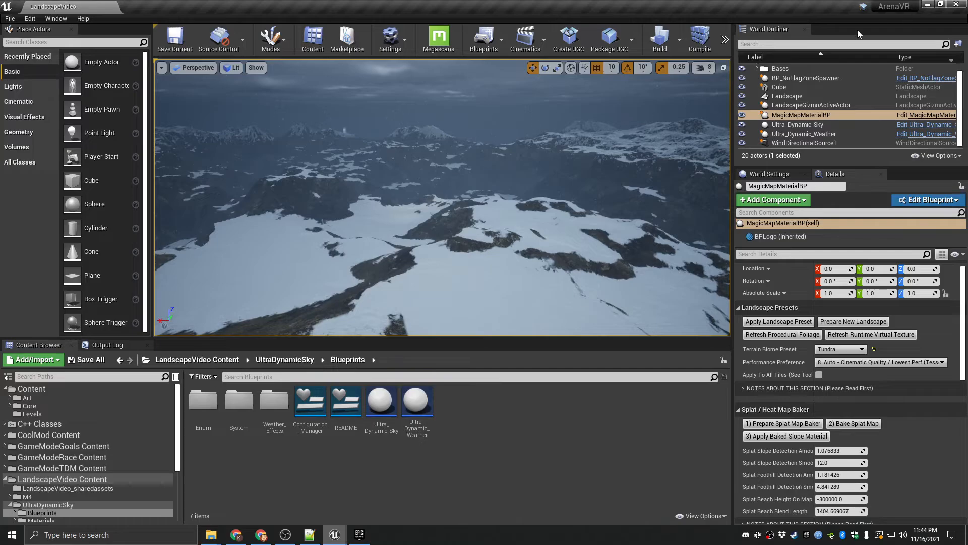
pyautogui.moveTo(452, 153); pyautogui.dragTo(578, 164, button='right')
pyautogui.moveTo(440, 217); pyautogui.dragTo(452, 216, button='right')
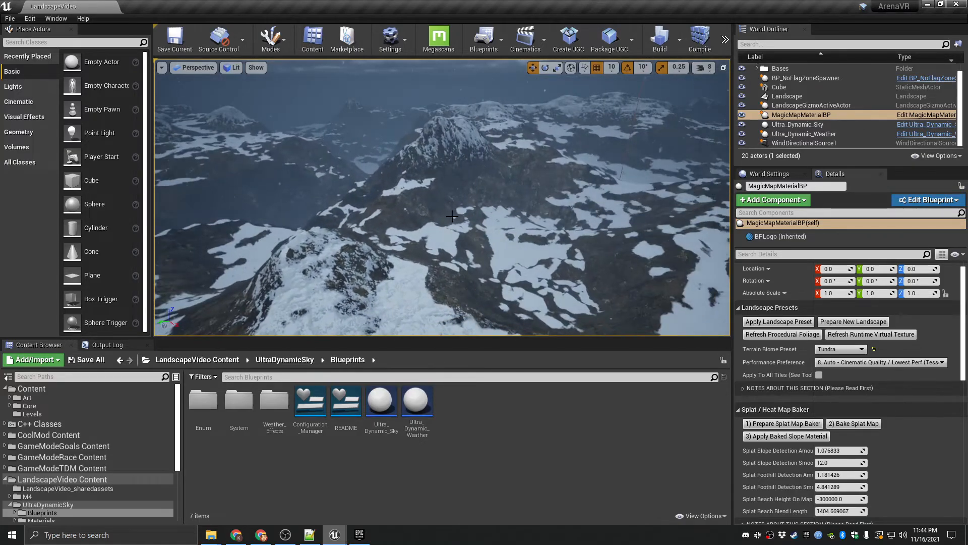
pyautogui.moveTo(406, 251); pyautogui.dragTo(454, 210, button='right')
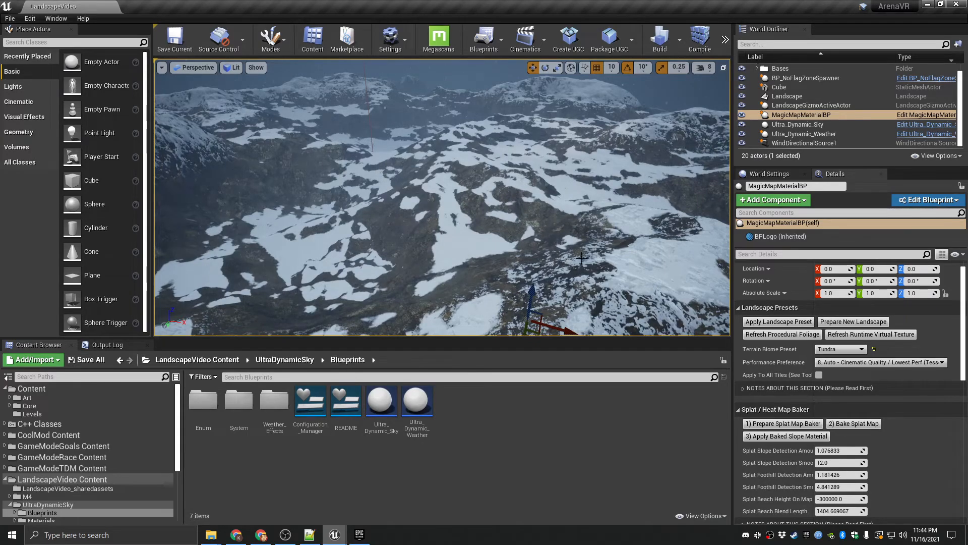
pyautogui.moveTo(486, 191); pyautogui.dragTo(498, 202, button='right')
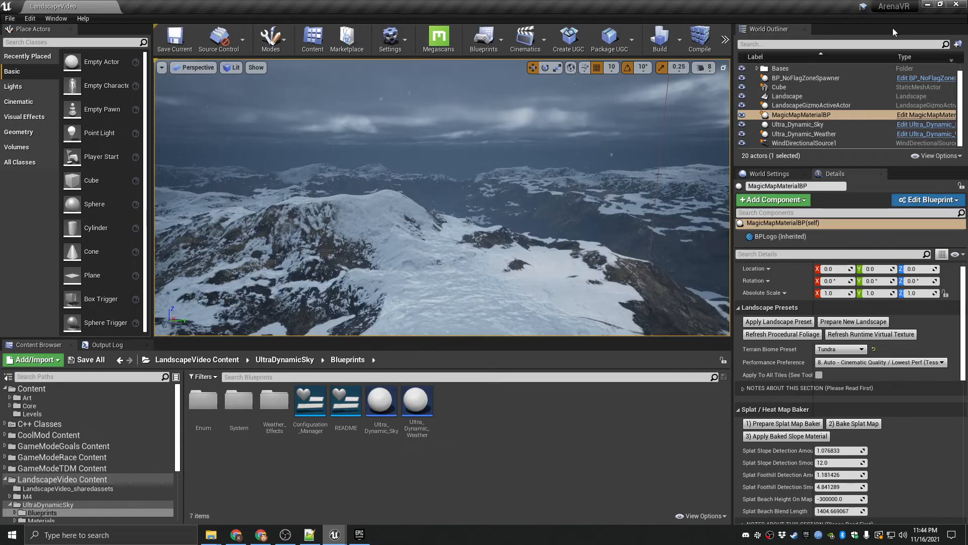
# - Set the editor aside and open the WindowsNoEditor folder inside ArenaVR's StagedBuilds in File Explorer
pyautogui.click(928, 4)
pyautogui.click(581, 147)
pyautogui.click(564, 186)
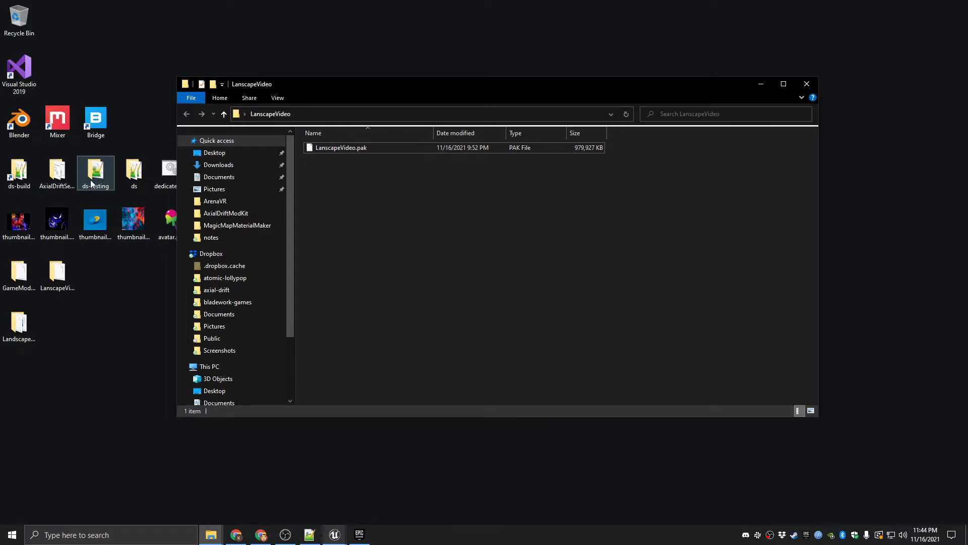
pyautogui.doubleClick(19, 174)
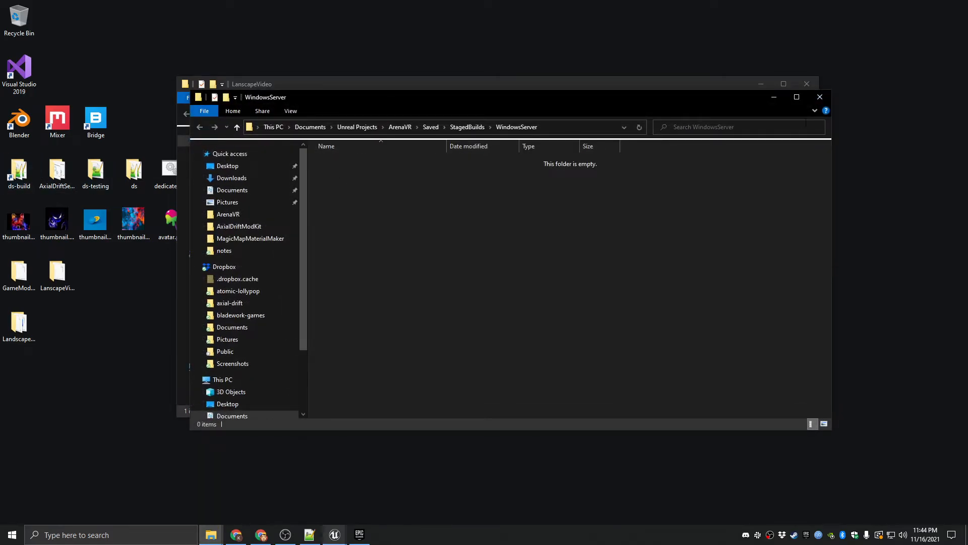
pyautogui.click(468, 126)
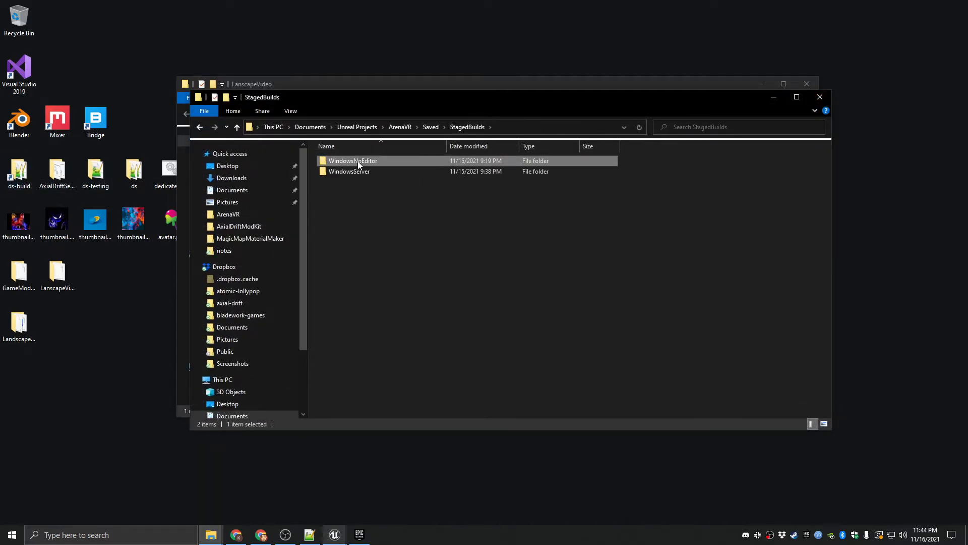
pyautogui.doubleClick(348, 161)
# - Switch to the LandscapeVideo editor, move BP_FlagSpawner_Orange and BP_SpawnPoint_Orange_1 to 5 onto the snowy, rocky mountainside, and save the level
pyautogui.moveTo(335, 535)
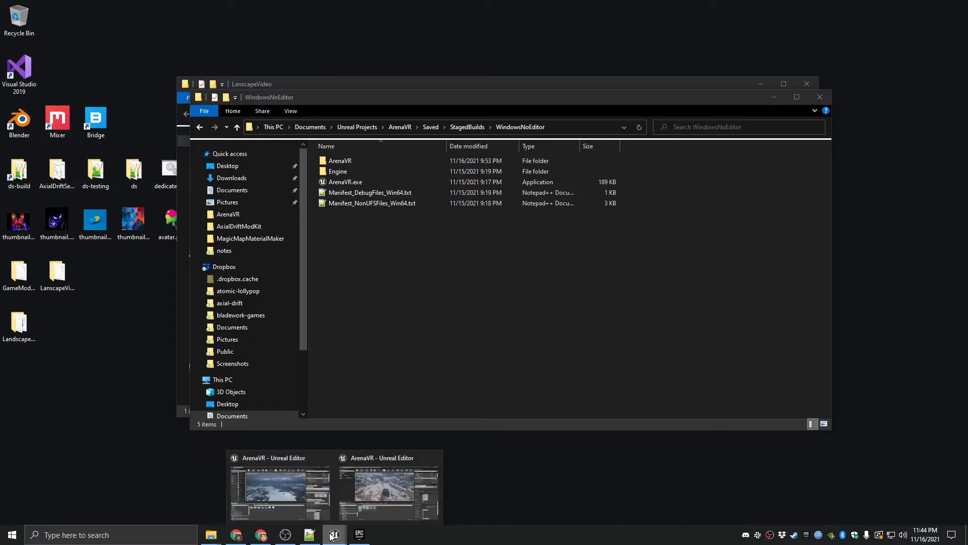
pyautogui.click(333, 506)
pyautogui.moveTo(425, 260)
pyautogui.mouseDown(button='right')
pyautogui.moveTo(444, 267)
pyautogui.moveTo(424, 260)
pyautogui.mouseUp(button='right')
pyautogui.scroll(1, 786, 86)
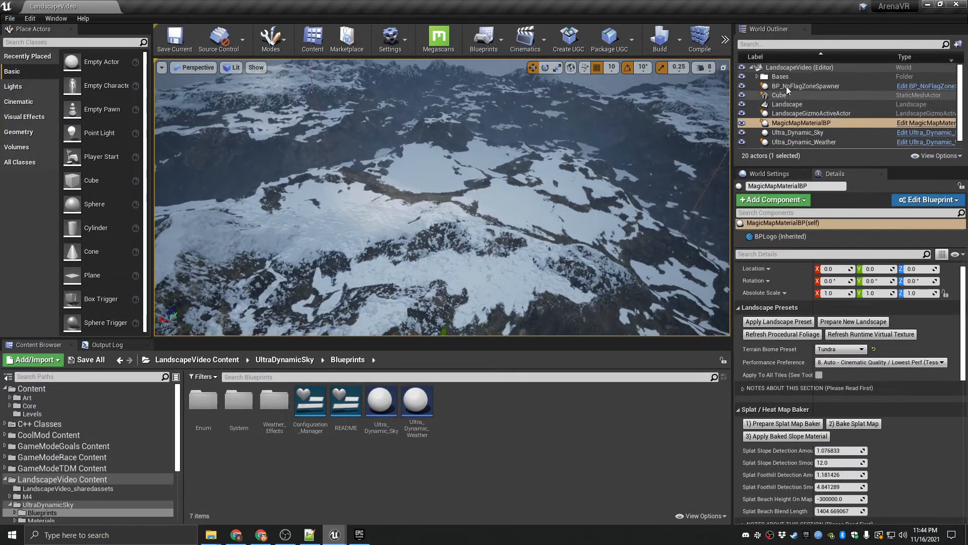
pyautogui.click(758, 77)
pyautogui.click(816, 116)
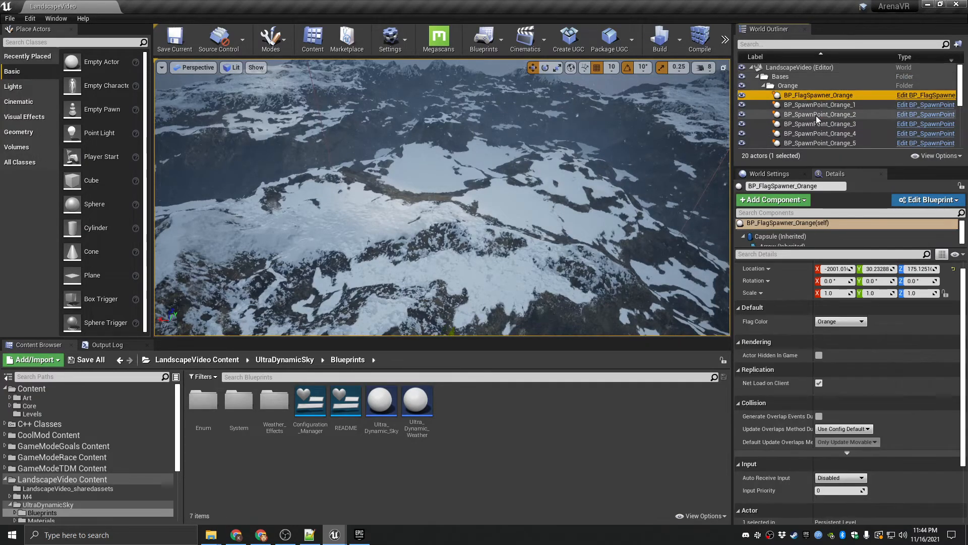
pyautogui.scroll(-2, 817, 116)
pyautogui.keyDown('shift'); pyautogui.click(819, 112); pyautogui.keyUp('shift')
pyautogui.scroll(1, 814, 101)
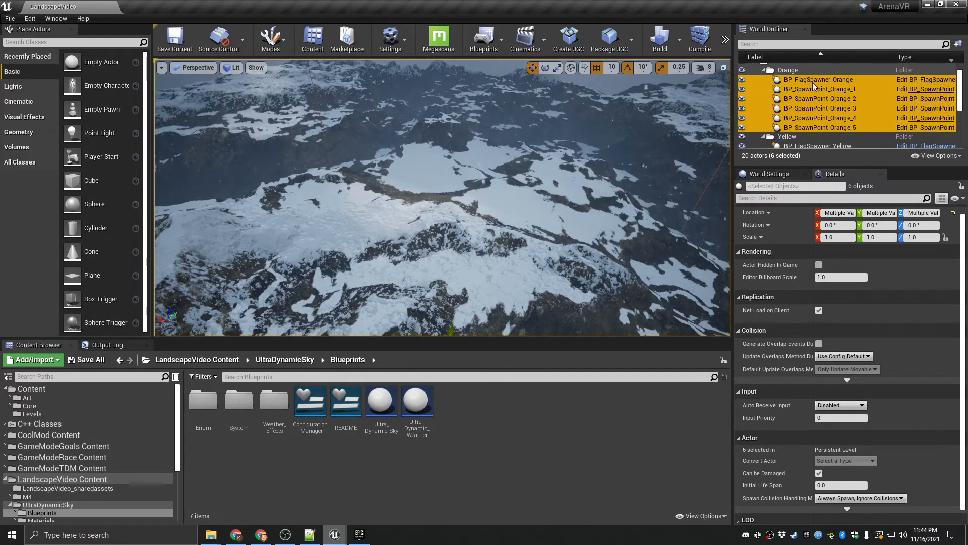
pyautogui.moveTo(582, 231); pyautogui.dragTo(528, 235, button='right')
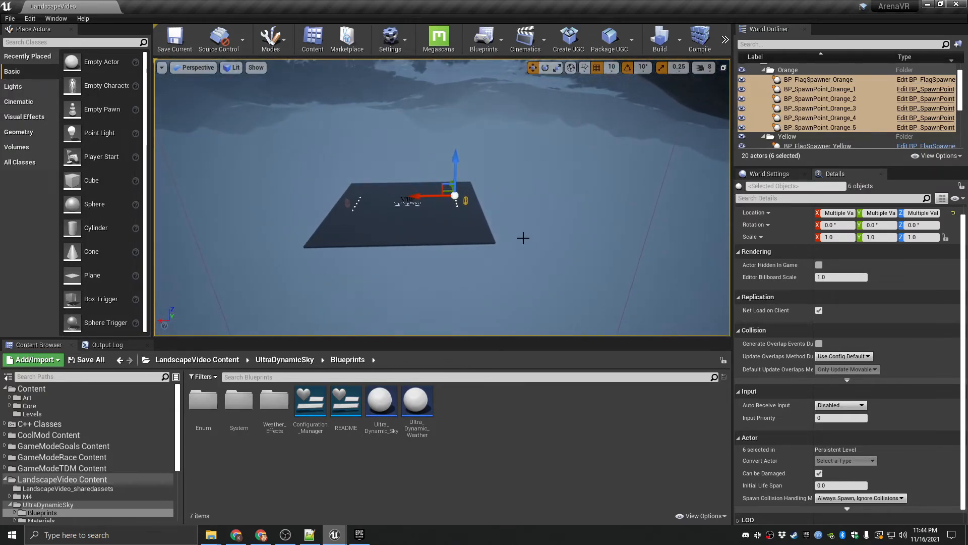
pyautogui.moveTo(403, 233); pyautogui.dragTo(402, 234, button='right')
pyautogui.moveTo(451, 205); pyautogui.dragTo(457, 149)
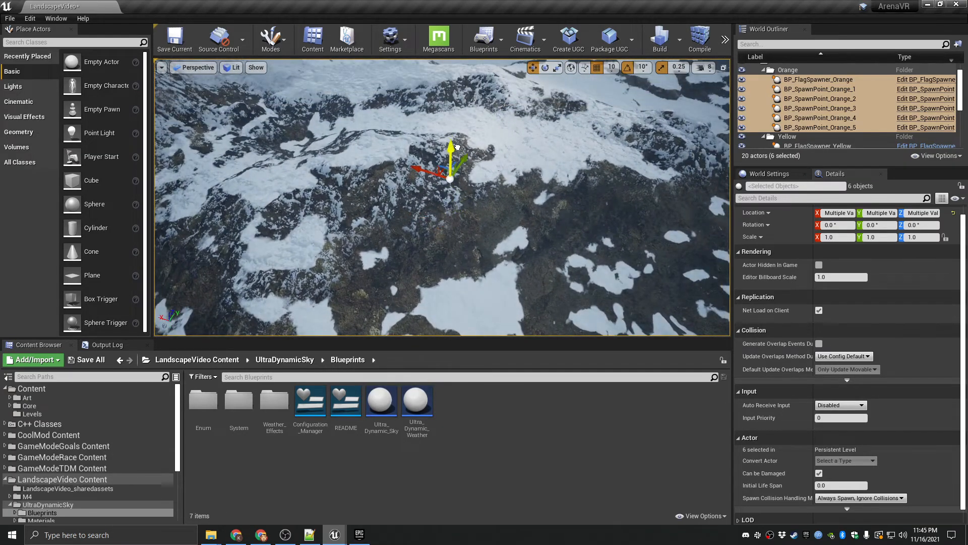
pyautogui.moveTo(462, 155); pyautogui.dragTo(462, 155, button='right')
pyautogui.hotkey('ctrl', 's')
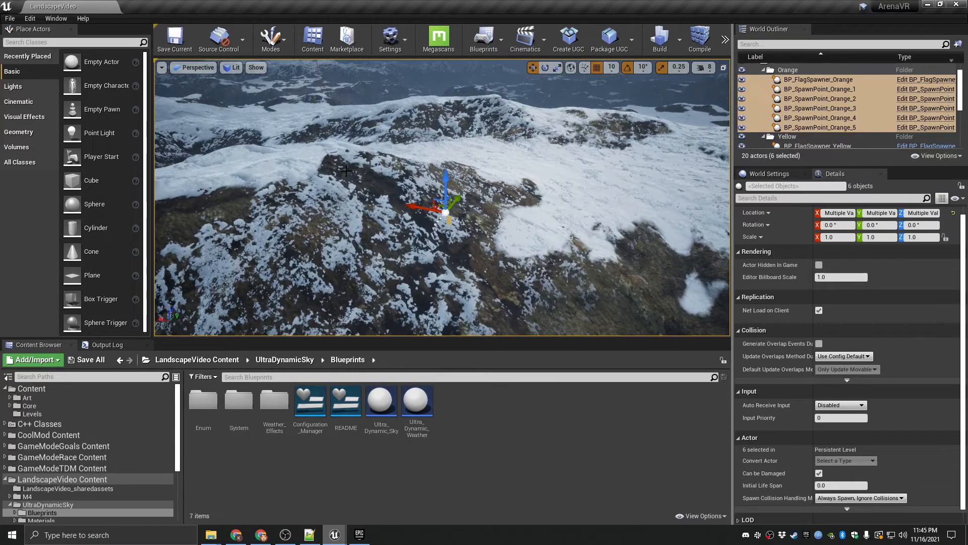
pyautogui.moveTo(535, 157); pyautogui.dragTo(534, 157, button='right')
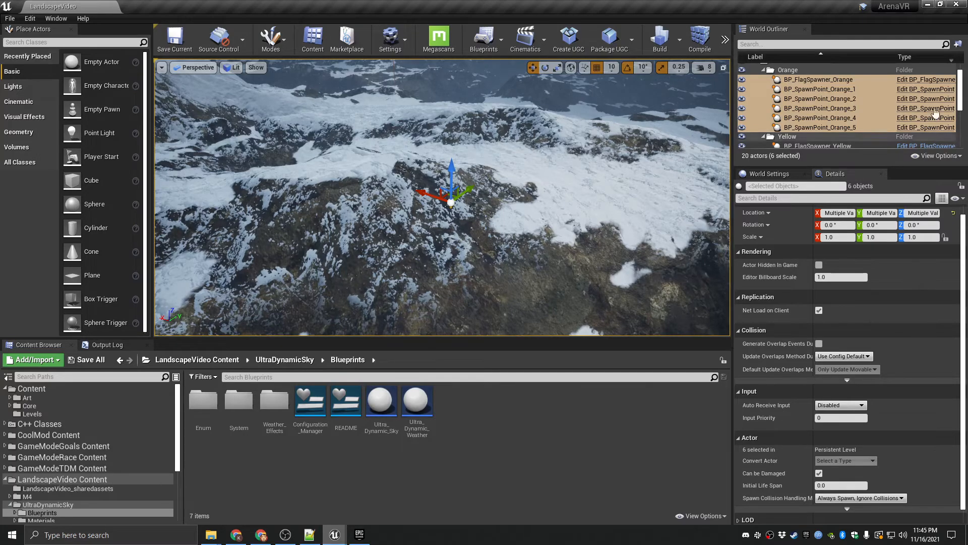
# - Switch to File Explorer and check the staged build's ArenaVR Mods folder for the LanscapeVideo.pak file
pyautogui.click(928, 4)
pyautogui.moveTo(335, 101); pyautogui.dragTo(289, 118)
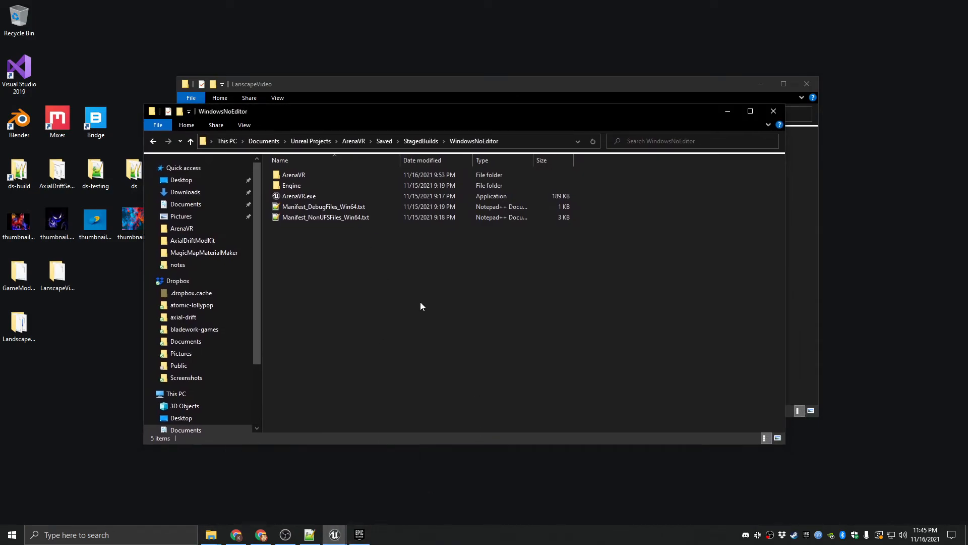
pyautogui.doubleClick(307, 175)
pyautogui.doubleClick(302, 196)
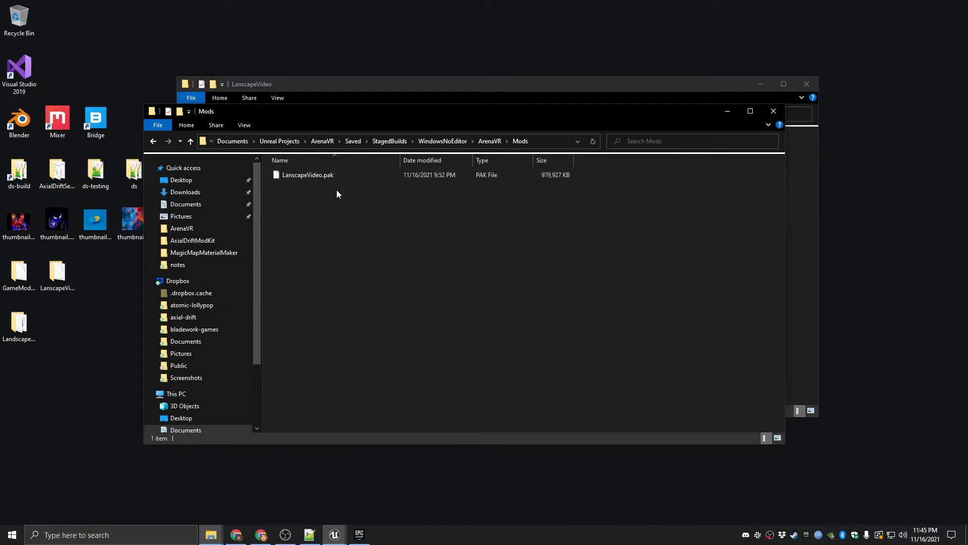
pyautogui.hotkey('alt', 'Left')
pyautogui.hotkey('alt', 'Left')
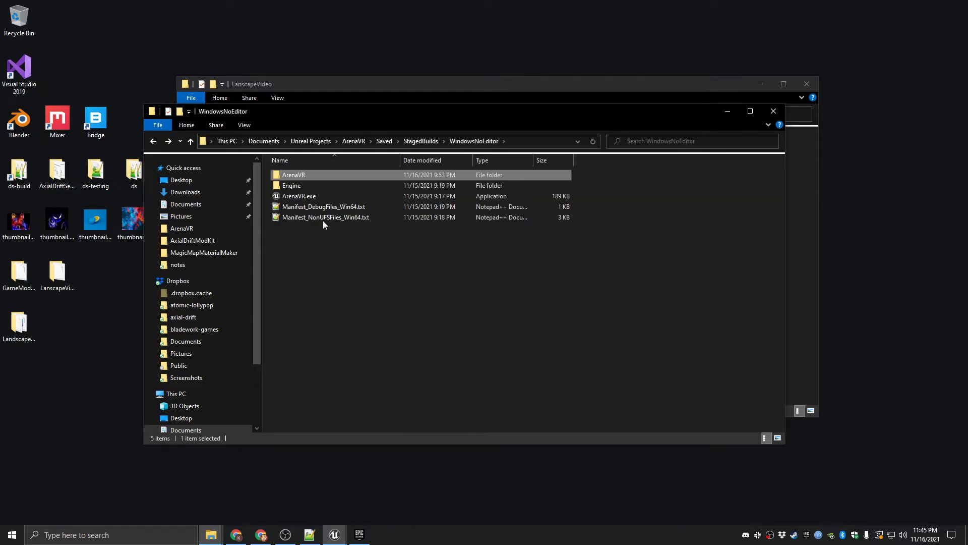
pyautogui.hotkey('alt', 'Right')
pyautogui.hotkey('alt', 'Right')
pyautogui.hotkey('alt', 'Left')
pyautogui.hotkey('alt', 'Left')
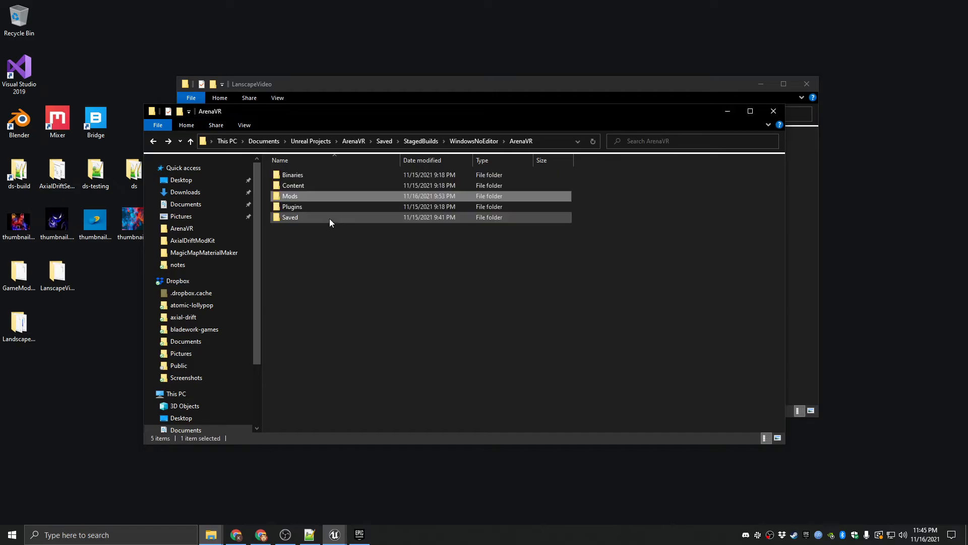
# - Launch the staged ArenaVR.exe and start a practice game on the LandscapeVideo map
pyautogui.click(295, 197)
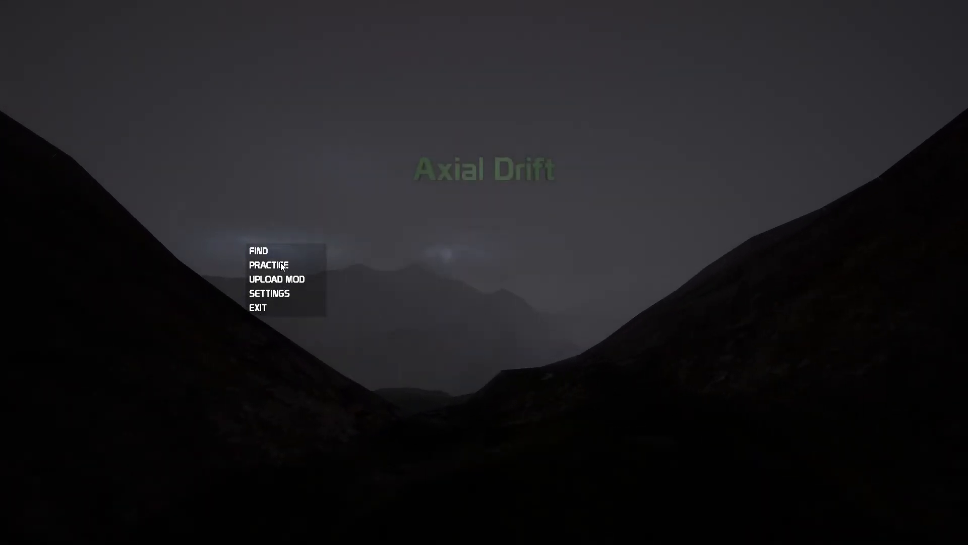
pyautogui.click(283, 266)
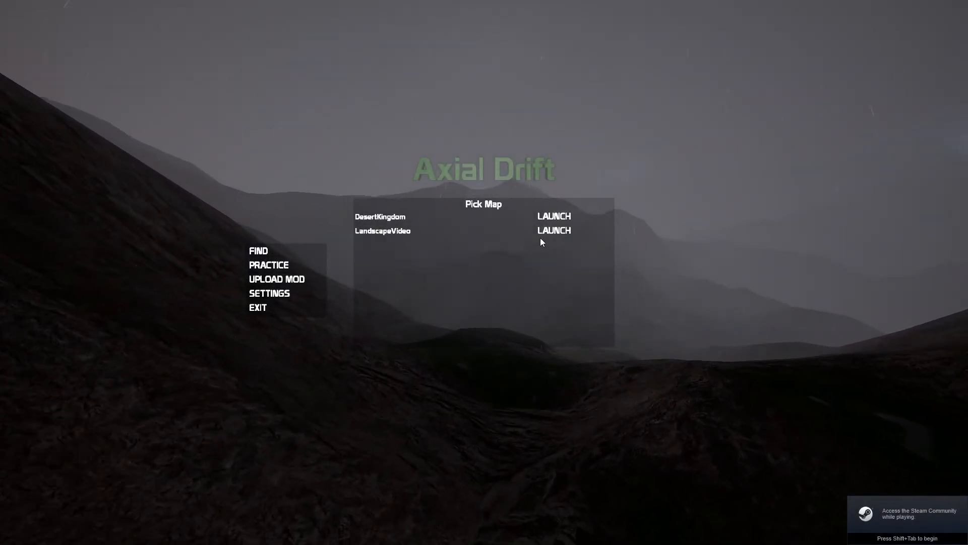
pyautogui.click(555, 230)
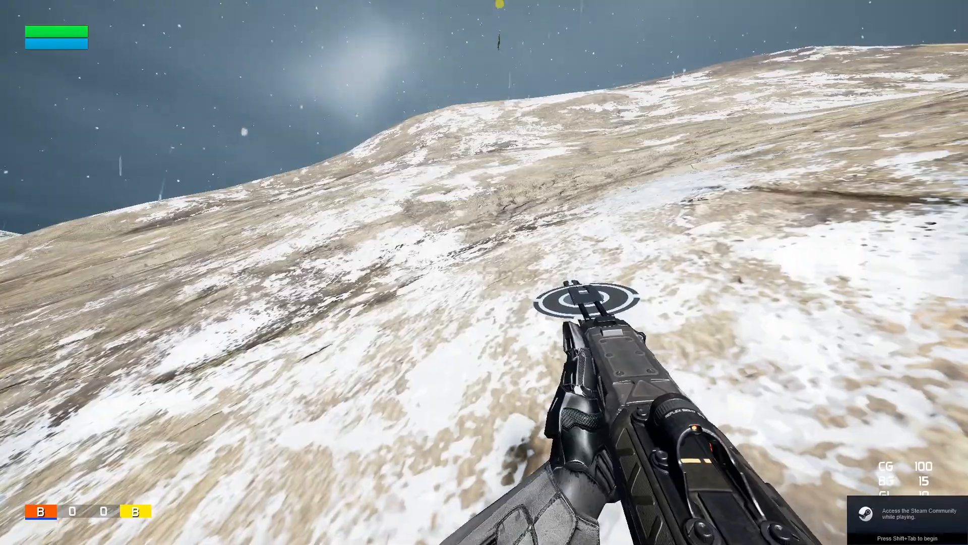
# - Playtest the LandscapeVideo map by travelling across its snowy slopes and valleys, and return to the desktop
pyautogui.press('w')
pyautogui.press('w')
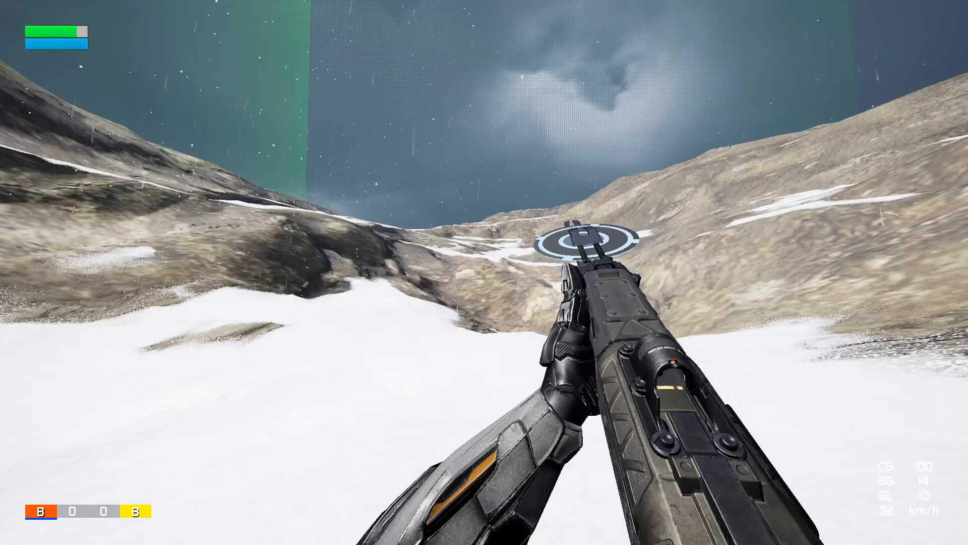
pyautogui.press('w')
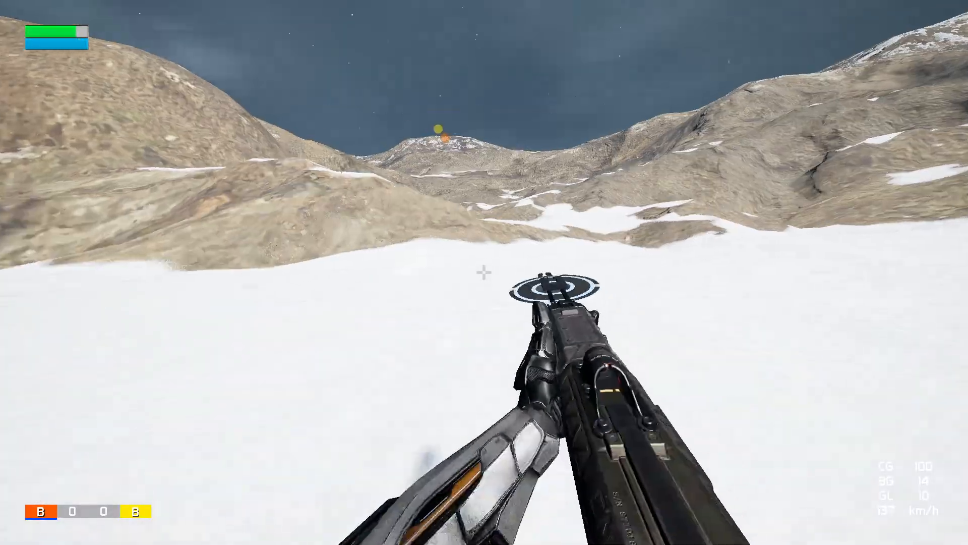
pyautogui.press('space')
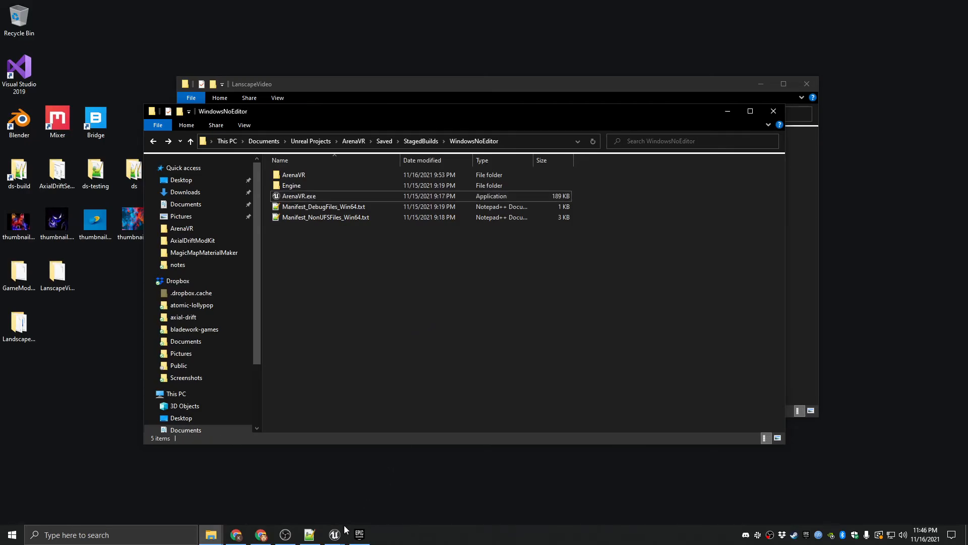
# - Open Task Manager, check the processor, memory and GPU use of the running apps, and close it
pyautogui.click(339, 530)
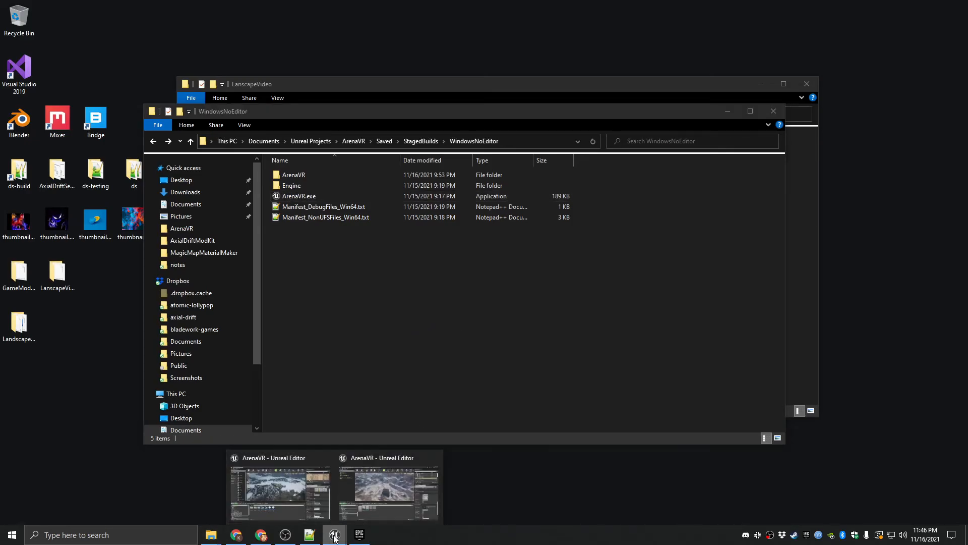
pyautogui.rightClick(427, 534)
pyautogui.click(457, 487)
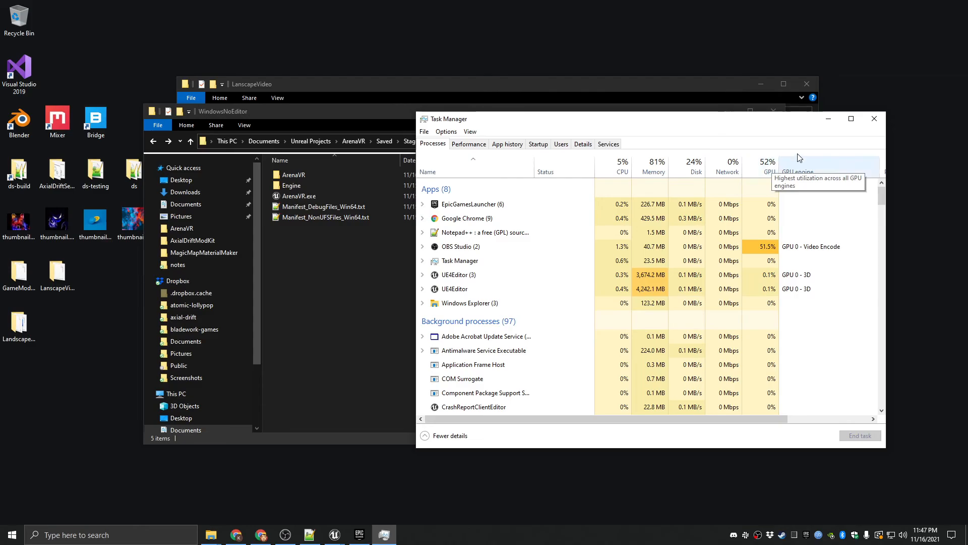
pyautogui.moveTo(324, 537)
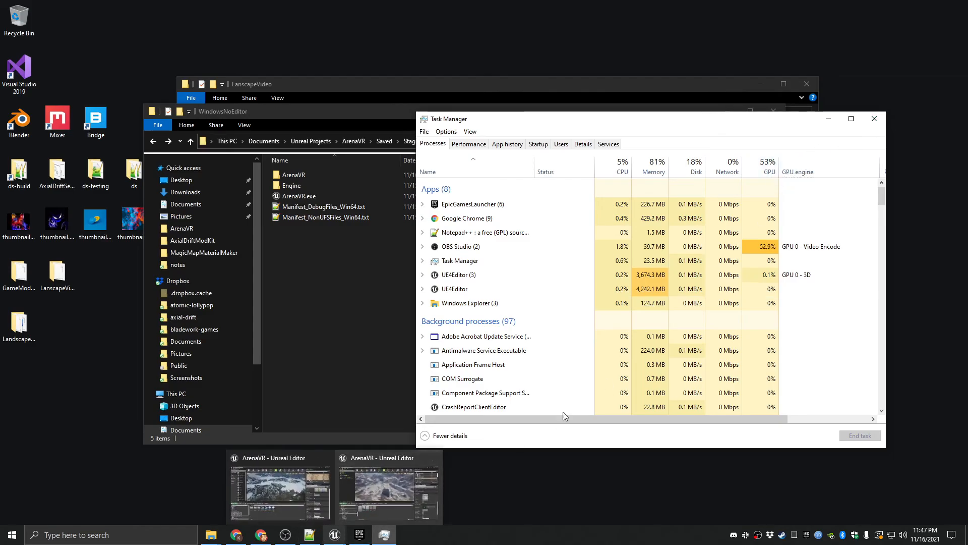
pyautogui.click(874, 119)
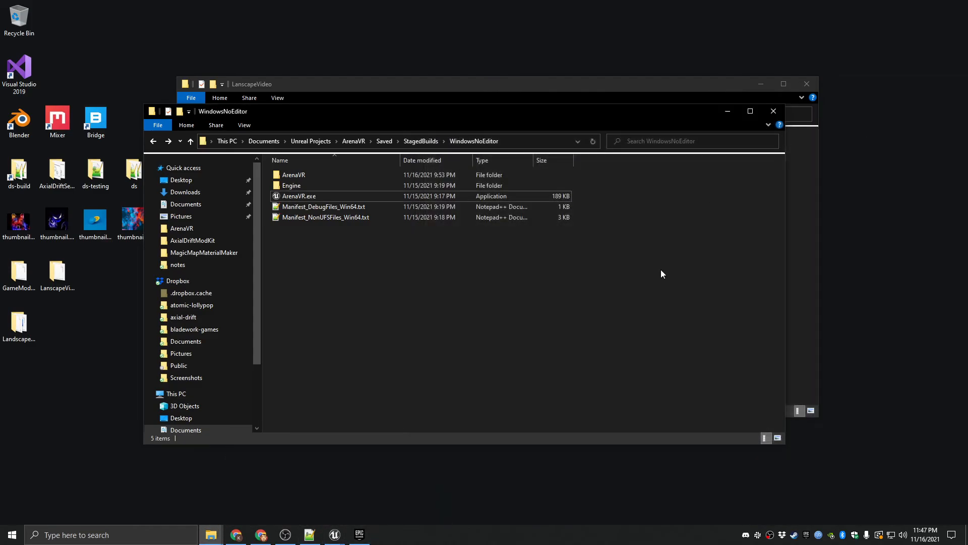